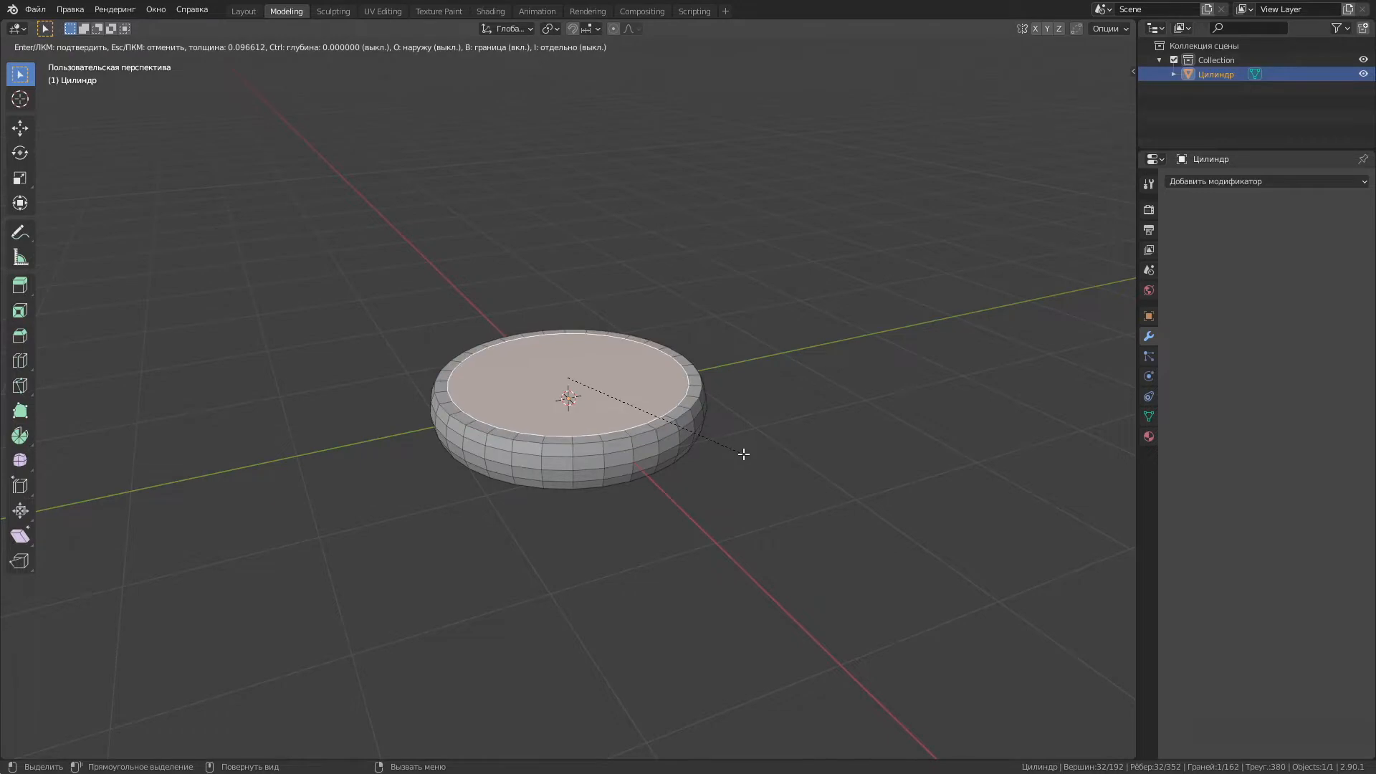
# Inset the cylinder's top face about 0.1 m and bevel its top outer edge loop with 2 segments, about 0.033 m wide.
pyautogui.click(719, 446)
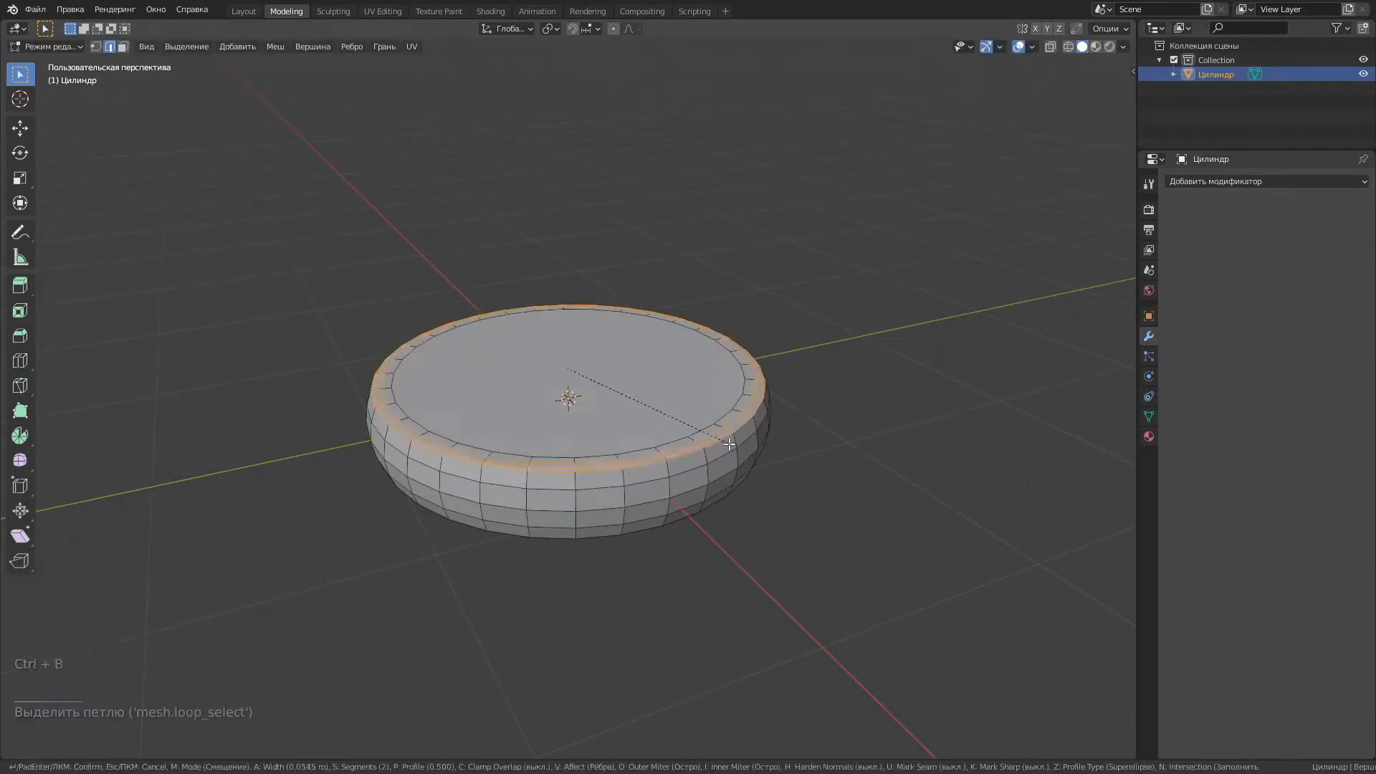
pyautogui.click(714, 443)
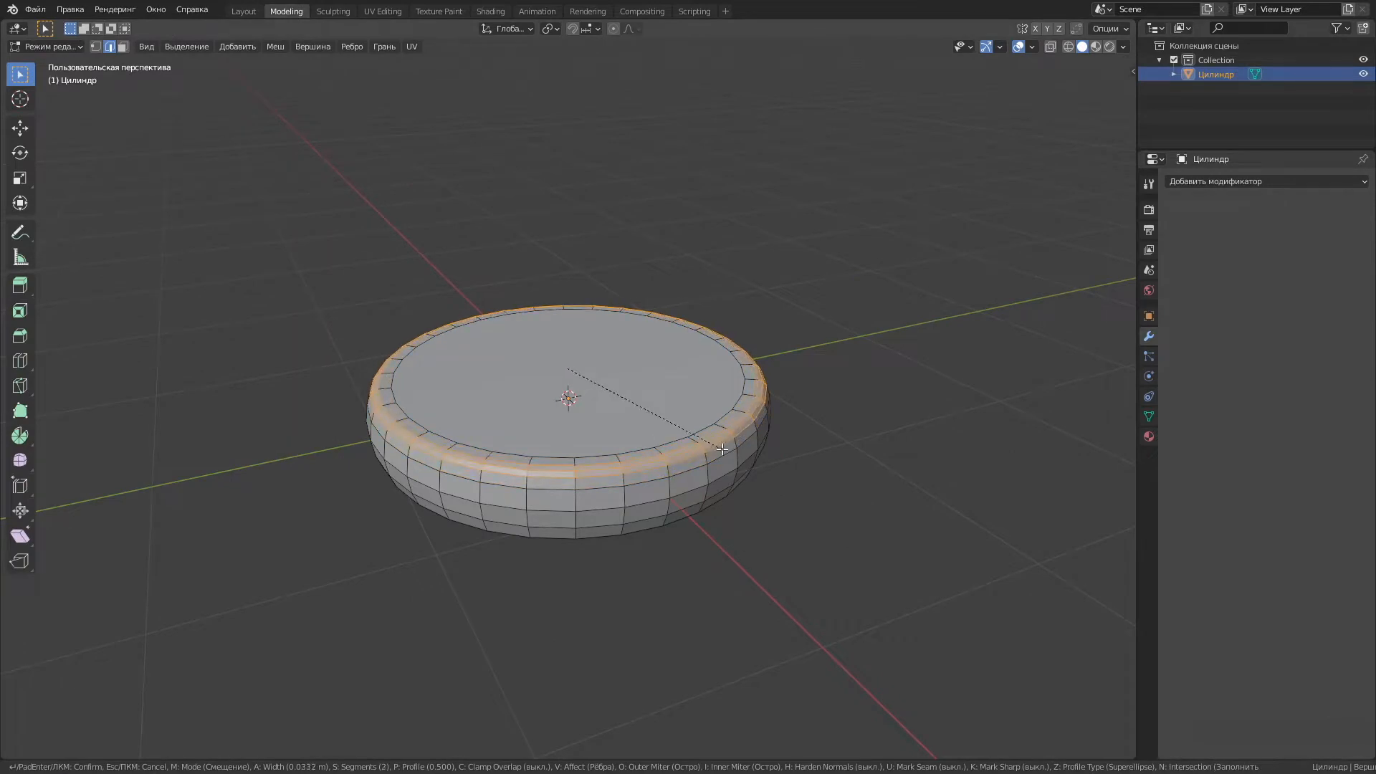
# Extrude the narrow face loop around the top rim and scale it inward to about 0.98 to form a groove.
pyautogui.moveTo(825, 457); pyautogui.dragTo(889, 496, button='middle')
pyautogui.scroll(1, 803, 380)
pyautogui.scroll(2, 865, 421)
pyautogui.click(864, 421)
pyautogui.keyDown('alt'); pyautogui.click(858, 407); pyautogui.keyUp('alt')
pyautogui.click(896, 387)
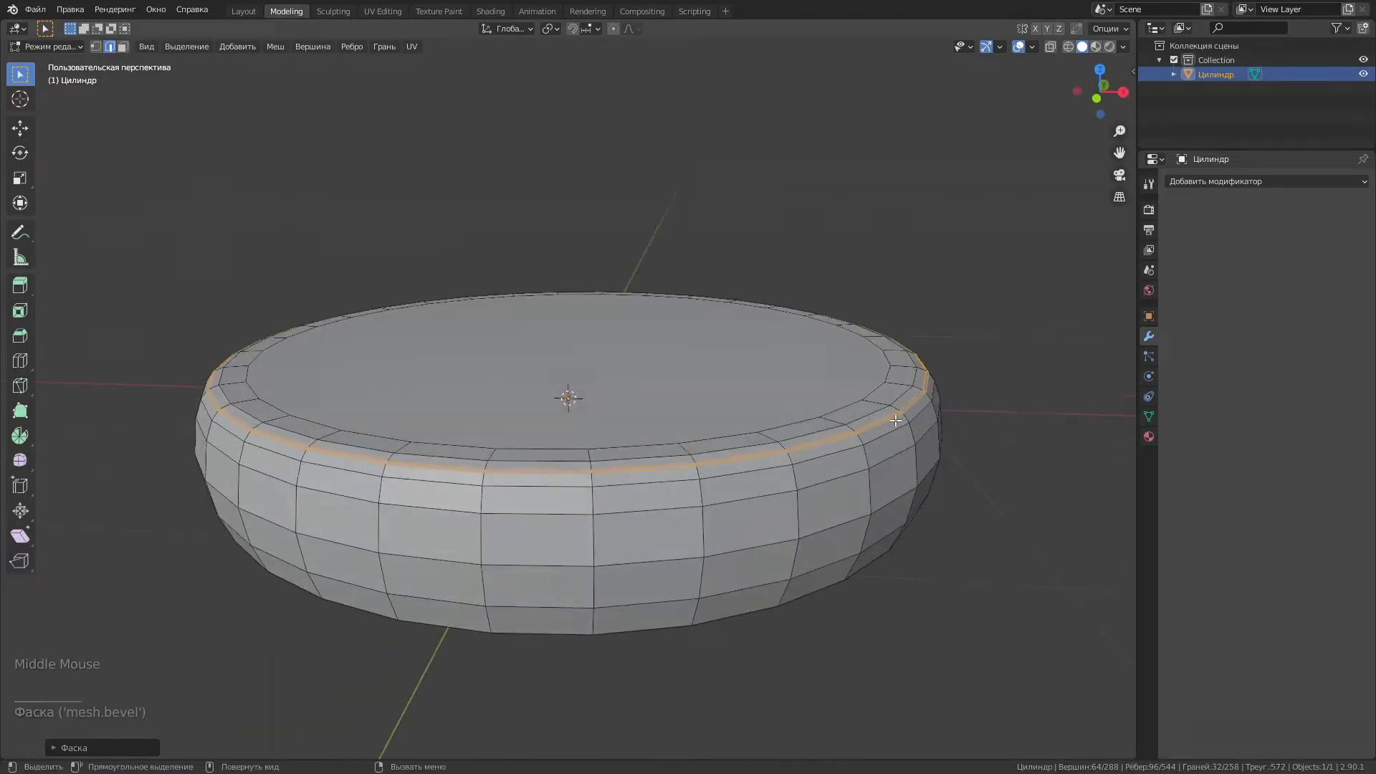
pyautogui.scroll(2, 888, 496)
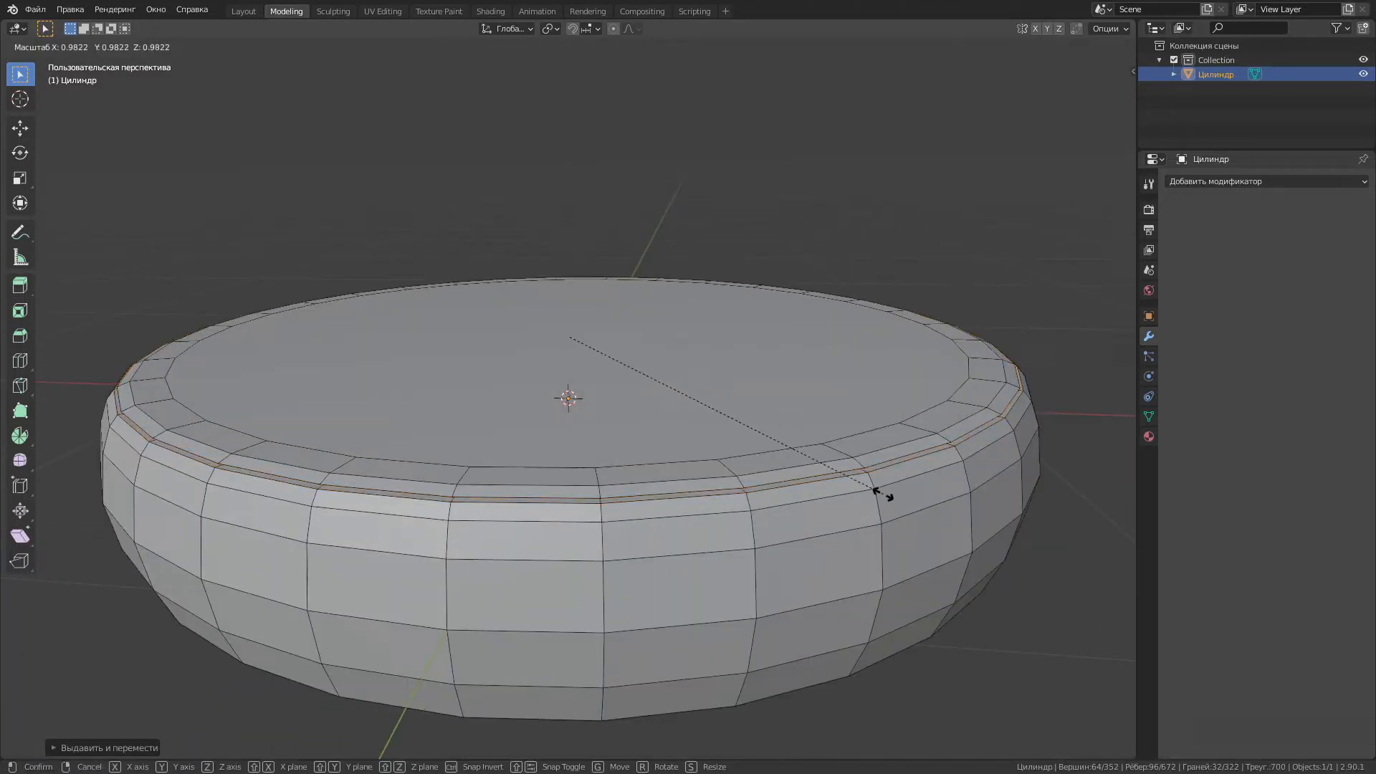
# Try to bevel the edge loops of the top rim's groove with one segment.
pyautogui.moveTo(837, 470); pyautogui.dragTo(901, 435, button='middle')
pyautogui.keyDown('alt'); pyautogui.keyDown('shift'); pyautogui.click(854, 311); pyautogui.keyUp('shift'); pyautogui.keyUp('alt')
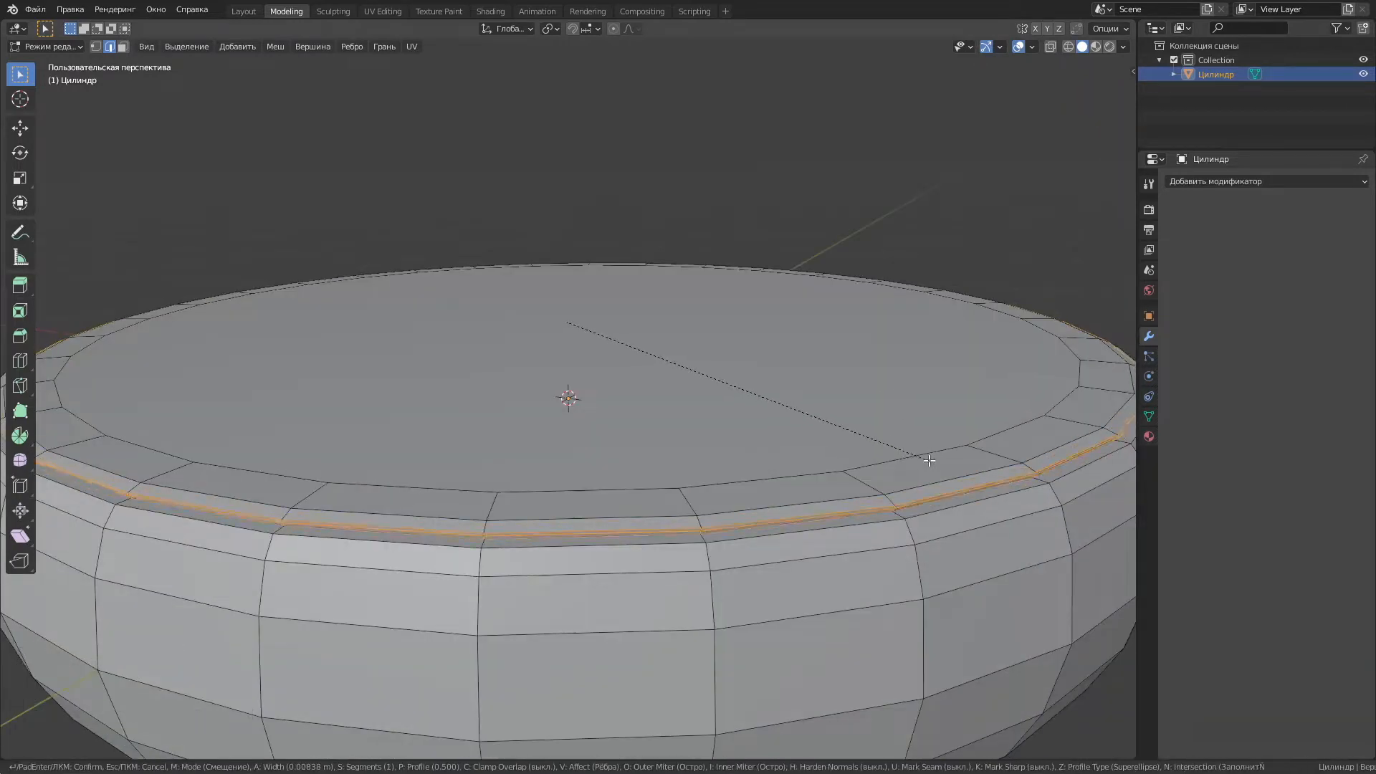
pyautogui.moveTo(984, 525); pyautogui.dragTo(982, 355, button='middle')
pyautogui.click(983, 355)
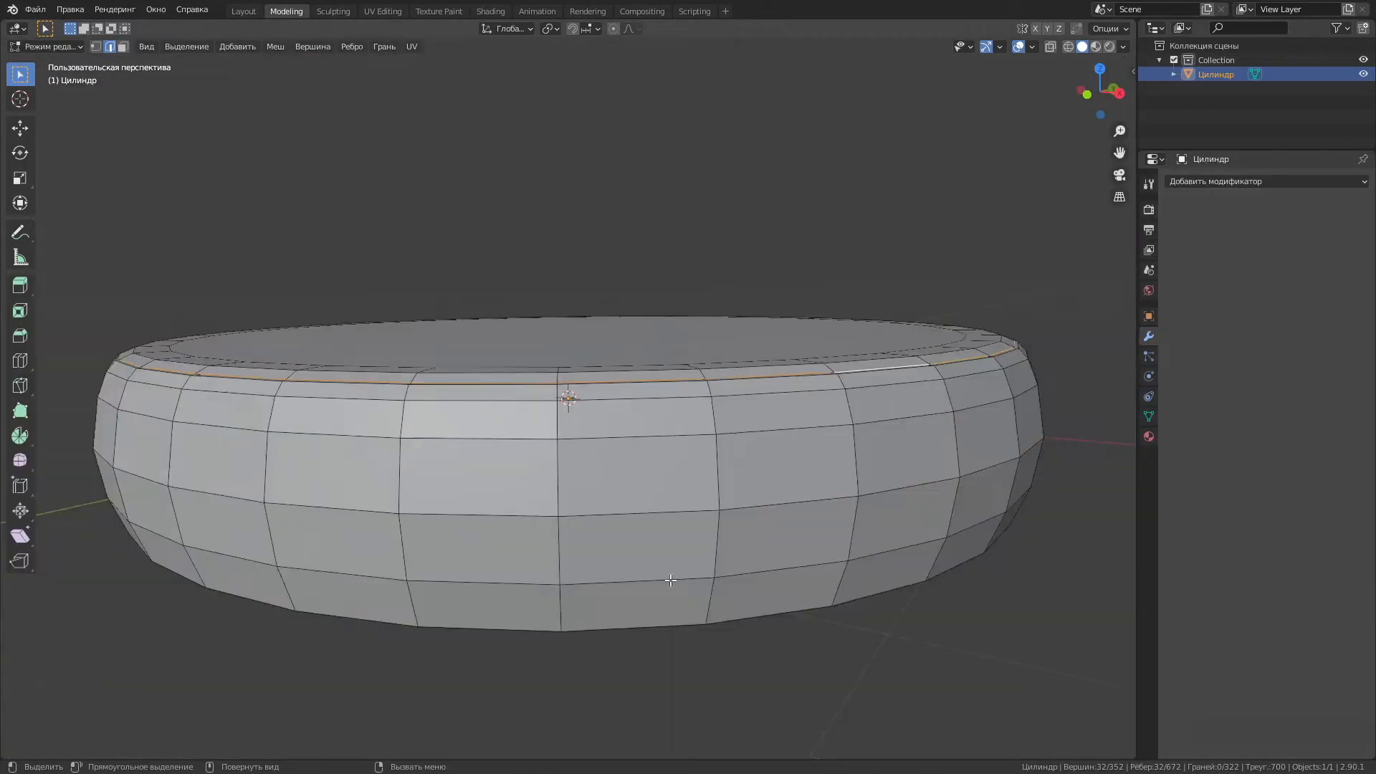
# Add two horizontal edge loops around the cylinder's side near its bottom edge.
pyautogui.click(706, 578)
pyautogui.moveTo(706, 578); pyautogui.dragTo(714, 547, button='middle')
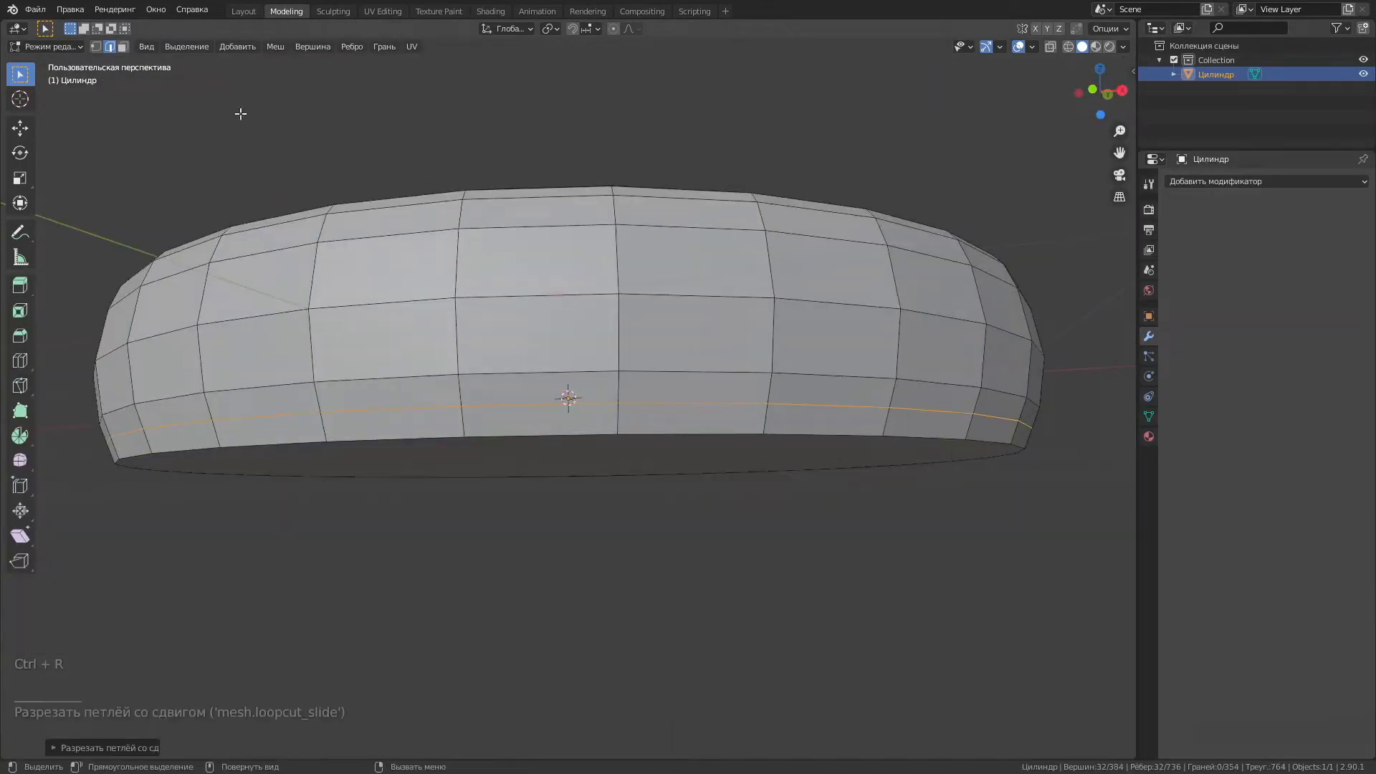
pyautogui.click(639, 439)
pyautogui.moveTo(638, 439); pyautogui.dragTo(648, 398, button='middle')
# Scale down the bottom face, add an edge loop around the resulting slope, and shift that loop slightly down along Z.
pyautogui.press('3')
pyautogui.click(650, 400)
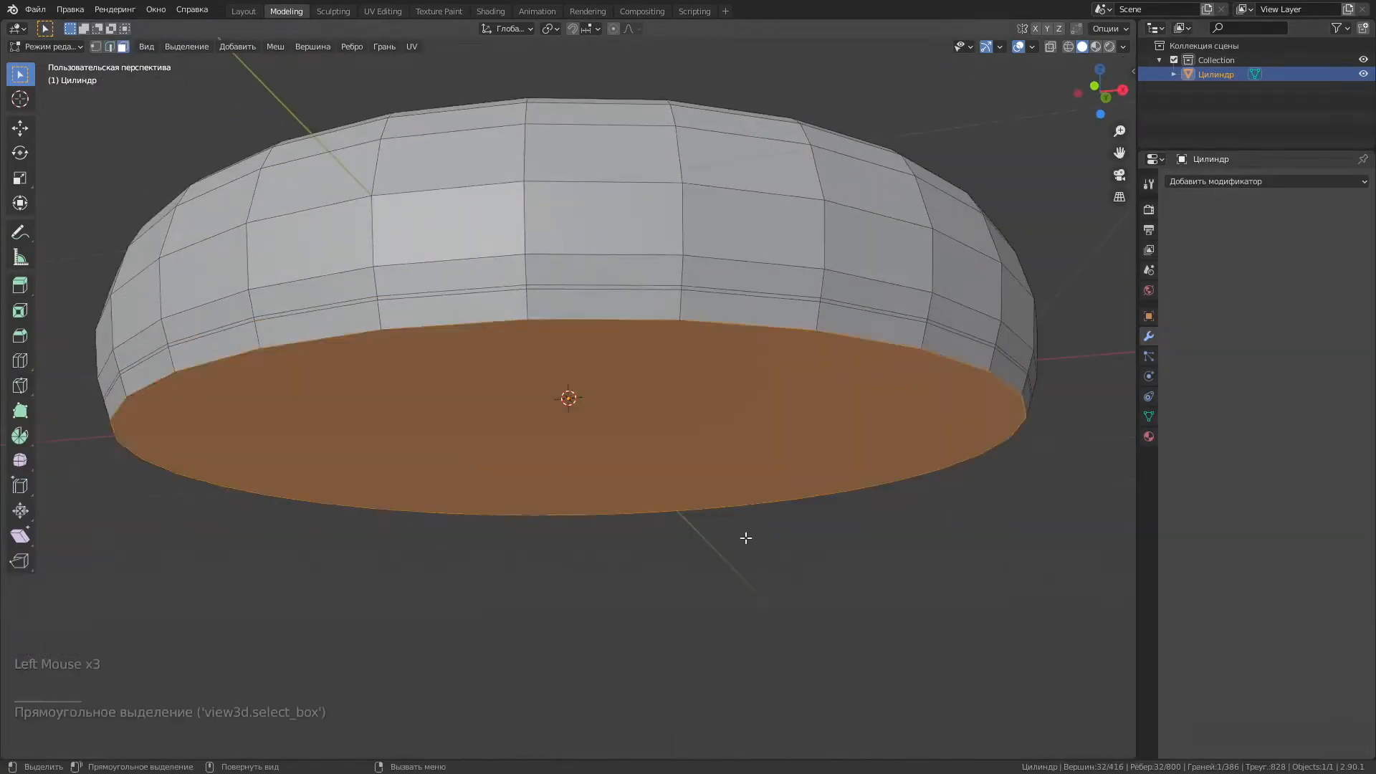
pyautogui.press('s')
pyautogui.hotkey('ctrl', 'r')
pyautogui.click(784, 350)
pyautogui.click(783, 350)
pyautogui.press('g')
pyautogui.press('z')
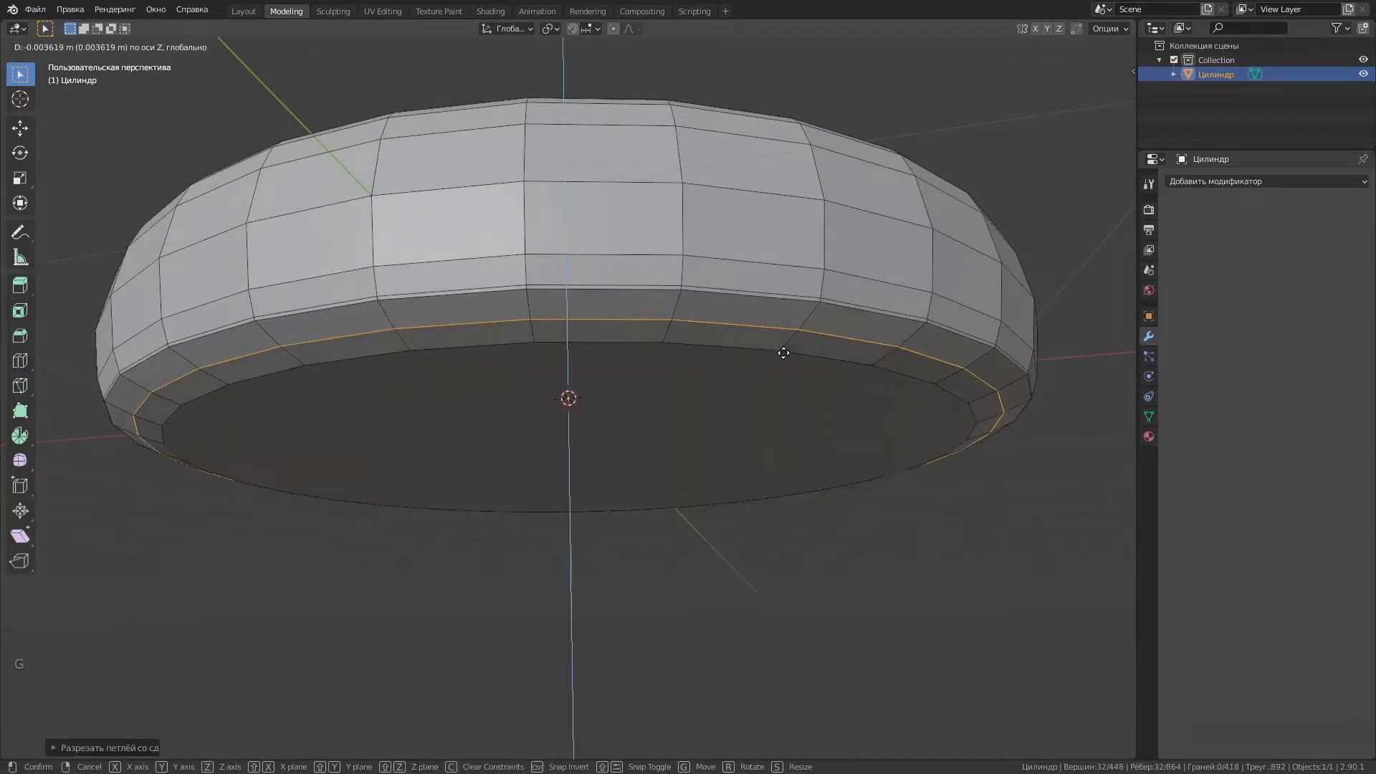
pyautogui.click(784, 352)
# Add two more edge loops around the sloped bottom edge to make it rounder.
pyautogui.press('KP_3')
pyautogui.click(789, 491)
pyautogui.moveTo(789, 490); pyautogui.dragTo(810, 470, button='middle')
pyautogui.click(946, 602)
pyautogui.moveTo(946, 602); pyautogui.dragTo(718, 423, button='middle')
# Adjust an edge loop on the bottom rounding by moving it along Z and scaling it, and add one more loop there.
pyautogui.scroll(5, 939, 381)
pyautogui.click(718, 422)
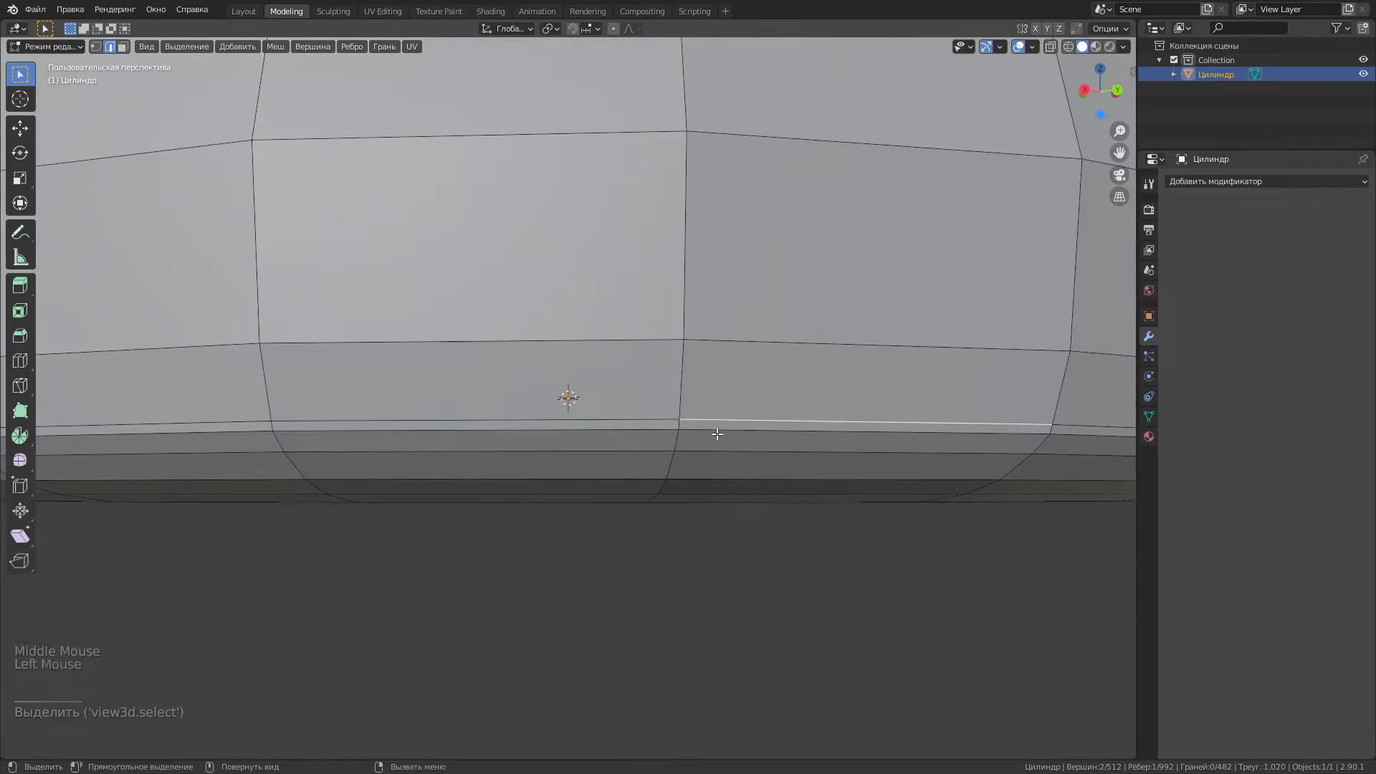
pyautogui.keyDown('alt'); pyautogui.keyDown('shift'); pyautogui.click(721, 430); pyautogui.keyUp('shift'); pyautogui.keyUp('alt')
pyautogui.press('g')
pyautogui.press('z')
pyautogui.click(723, 434)
pyautogui.press('s')
pyautogui.click(802, 454)
pyautogui.press('ctrl+KP_1')
pyautogui.scroll(2, 950, 458)
pyautogui.moveTo(939, 501); pyautogui.dragTo(911, 475, button='middle')
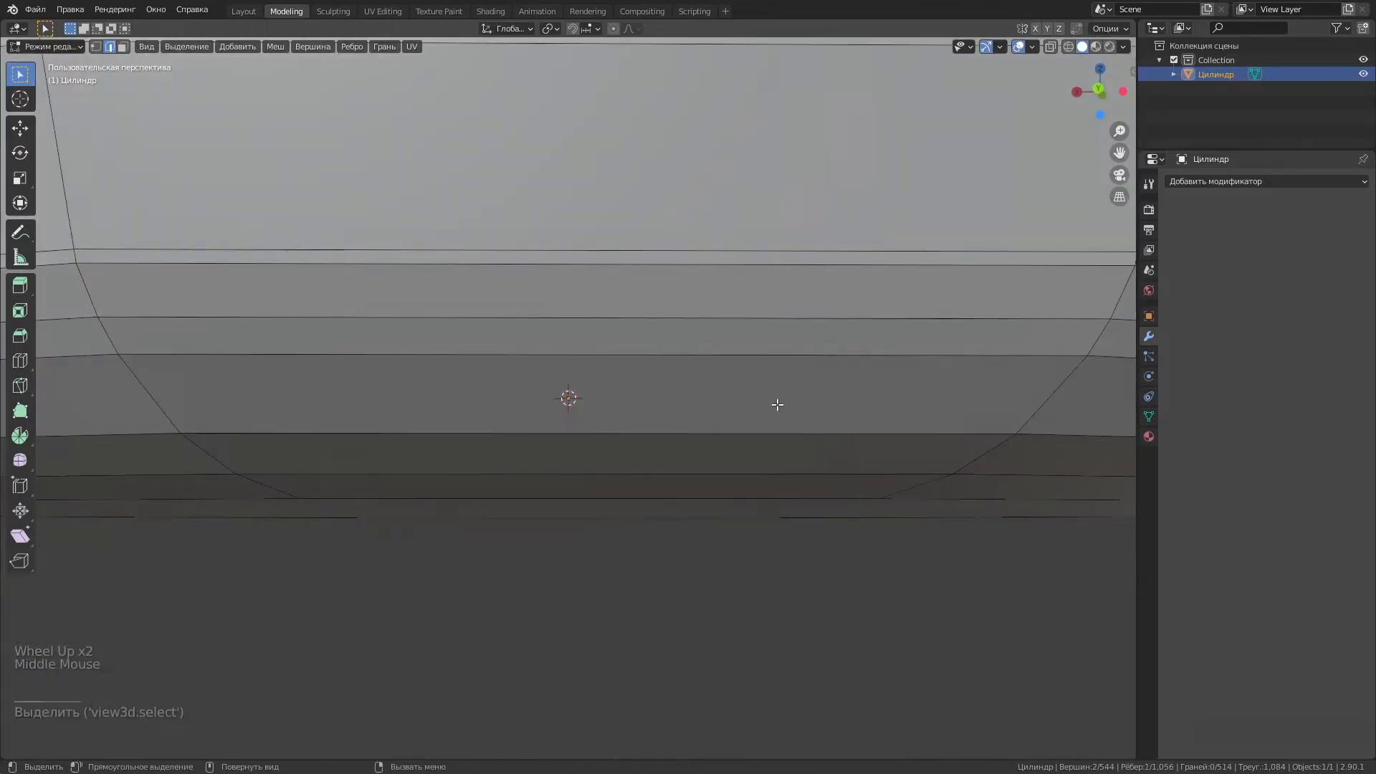
# Select the narrow face loop above the bottom rounding, extrude it and scale it inward as a second groove.
pyautogui.scroll(-5, 911, 475)
pyautogui.click(750, 345)
pyautogui.click(706, 350)
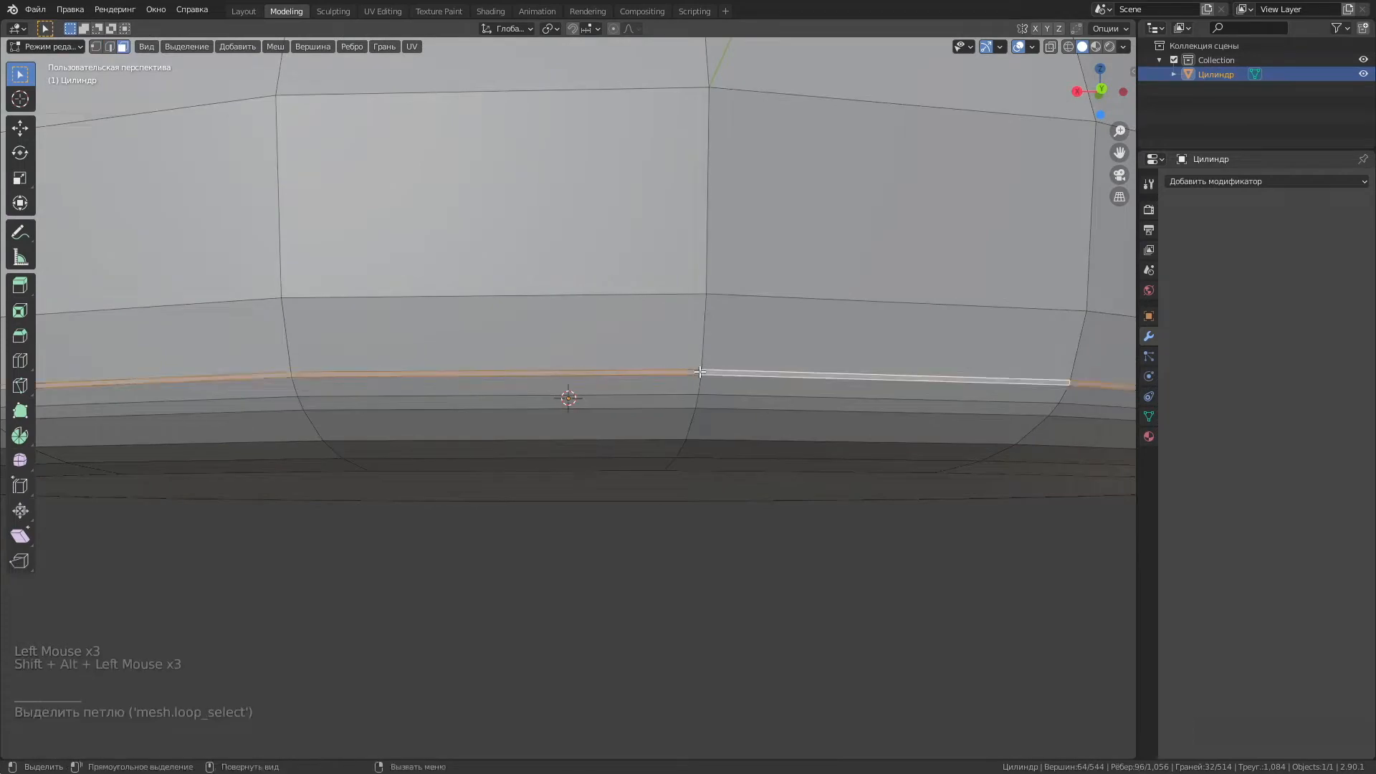
pyautogui.scroll(-2, 699, 372)
pyautogui.moveTo(731, 437); pyautogui.dragTo(655, 444, button='middle')
pyautogui.click(811, 482)
pyautogui.moveTo(803, 459); pyautogui.dragTo(803, 494, button='middle')
# Inset the underside face to a smaller circle and extrude it outward into a low raised disc.
pyautogui.click(808, 527)
pyautogui.moveTo(807, 530); pyautogui.dragTo(798, 215, button='middle')
pyautogui.click(817, 451)
pyautogui.press('i')
pyautogui.click(725, 430)
pyautogui.moveTo(725, 430); pyautogui.dragTo(709, 280, button='middle')
pyautogui.press('s')
pyautogui.click(757, 367)
pyautogui.scroll(2, 674, 430)
pyautogui.moveTo(673, 438); pyautogui.dragTo(656, 398, button='middle')
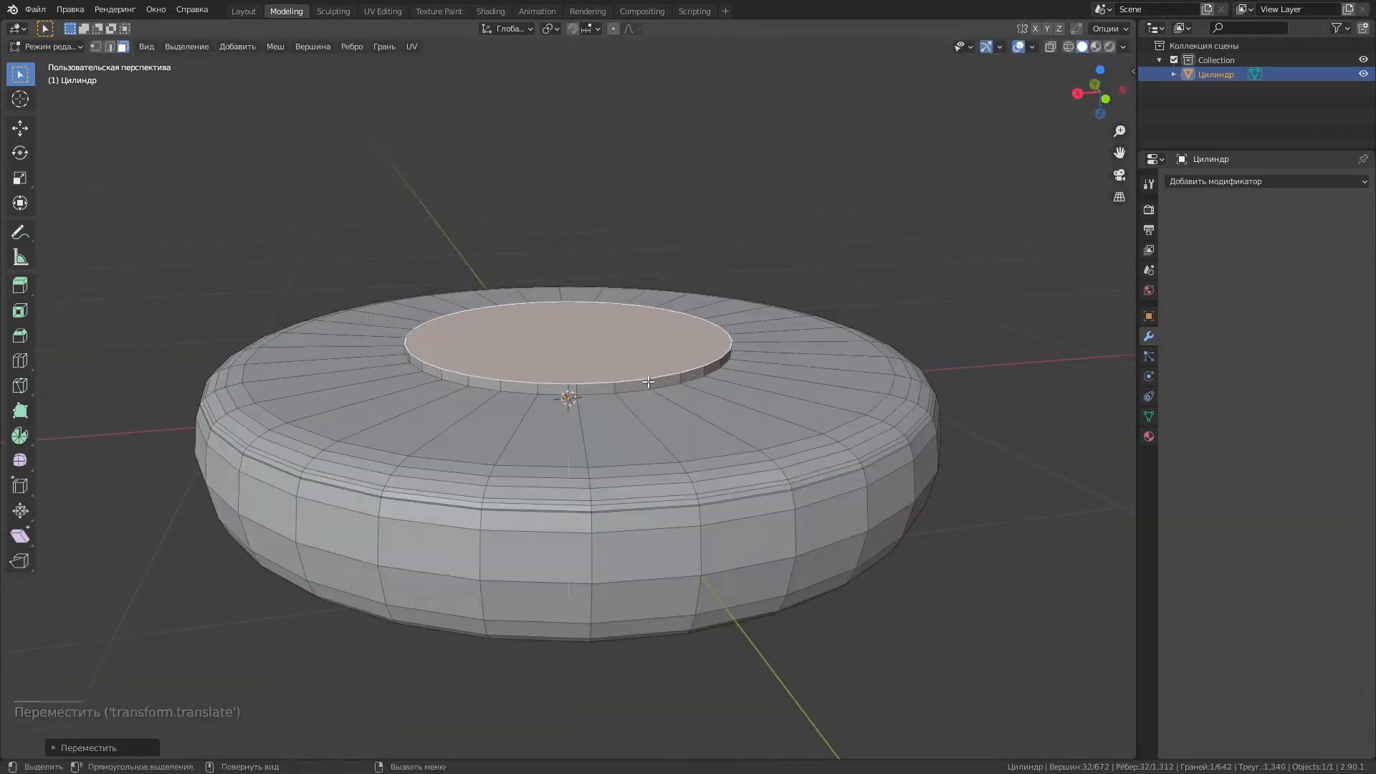
# Inset the raised disc's face slightly and bevel the disc's rim and base edge loops with 2 segments.
pyautogui.scroll(1, 657, 389)
pyautogui.press('i')
pyautogui.click(717, 397)
pyautogui.scroll(2, 713, 387)
pyautogui.click(704, 363)
pyautogui.keyDown('alt'); pyautogui.keyDown('shift'); pyautogui.click(704, 363); pyautogui.keyUp('shift'); pyautogui.keyUp('alt')
pyautogui.keyDown('alt'); pyautogui.keyDown('shift'); pyautogui.click(705, 363); pyautogui.keyUp('shift'); pyautogui.keyUp('alt')
pyautogui.keyDown('alt'); pyautogui.keyDown('shift'); pyautogui.click(704, 363); pyautogui.keyUp('shift'); pyautogui.keyUp('alt')
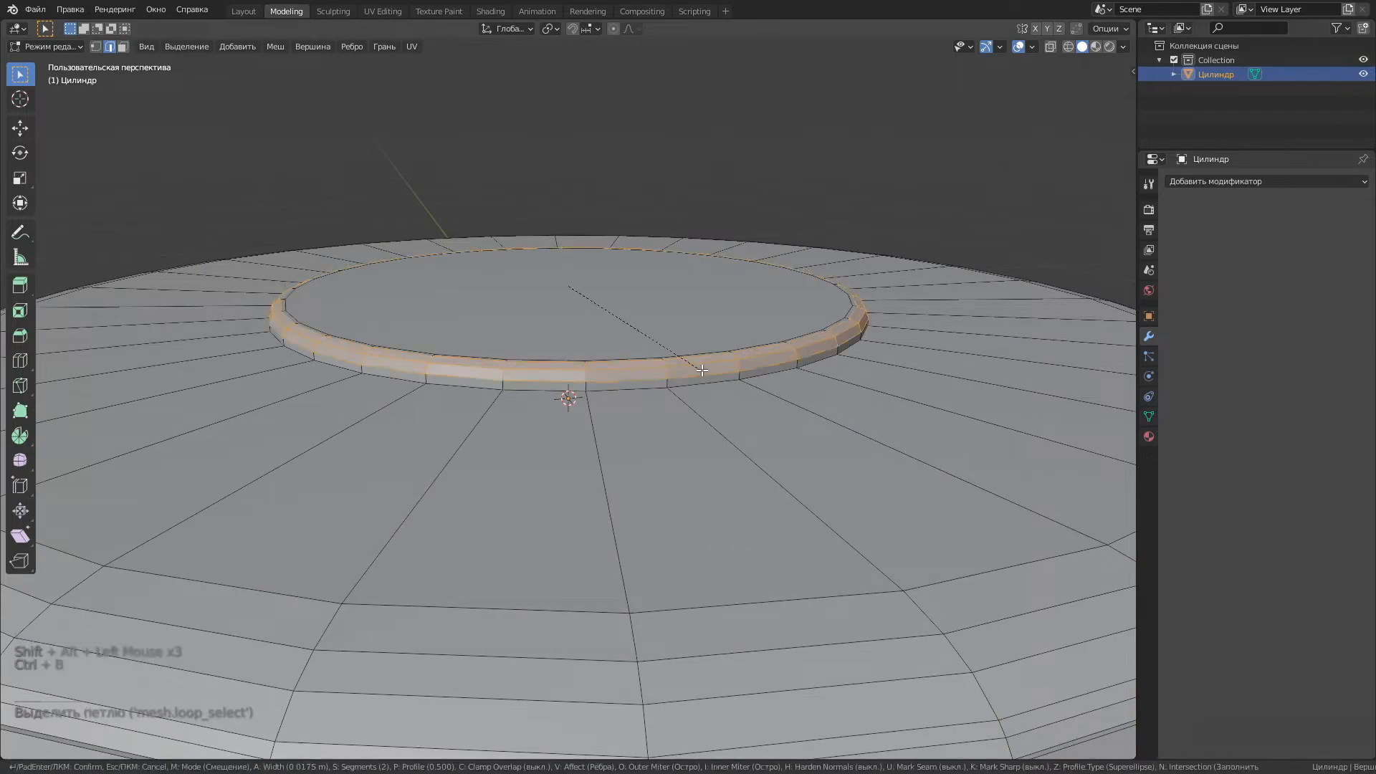
pyautogui.click(586, 512)
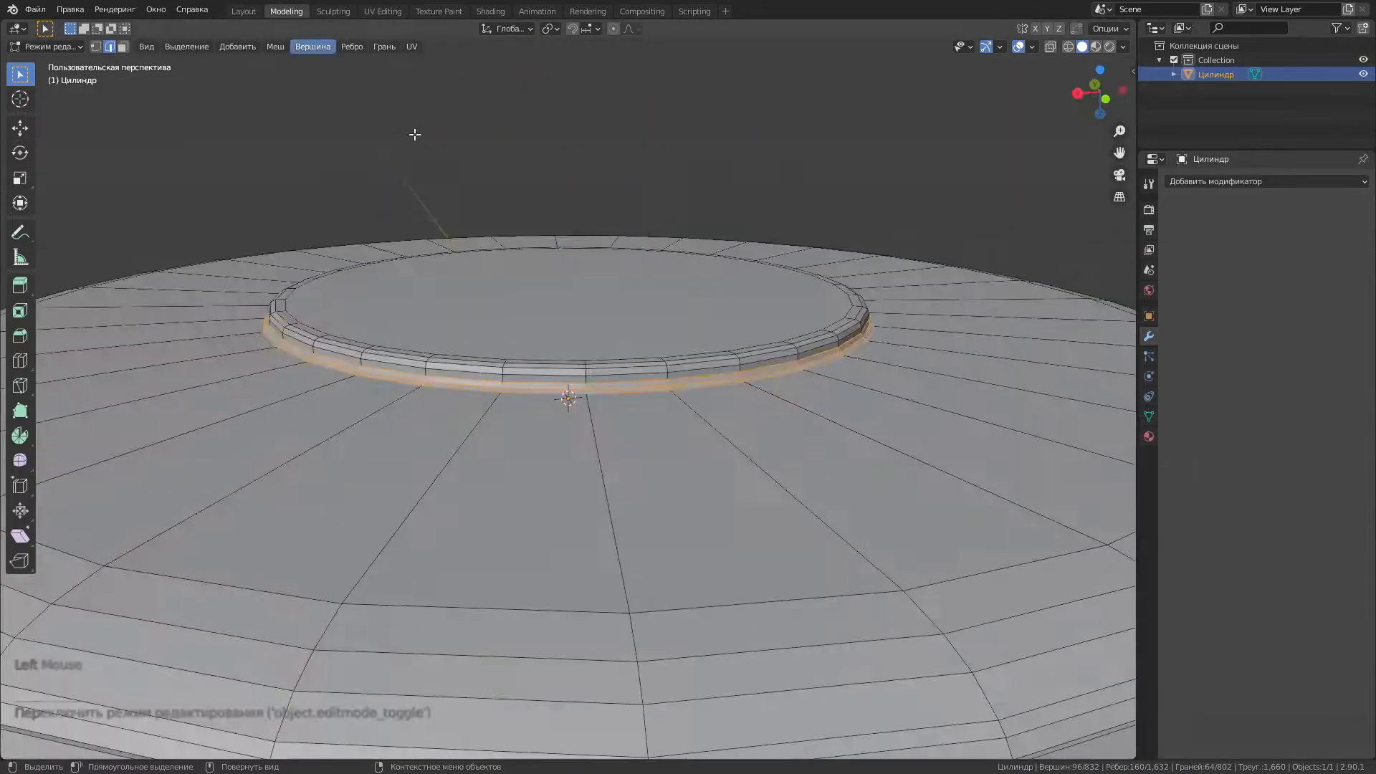
# Return to object mode and add a Subdivision Surface modifier to the cylinder.
pyautogui.moveTo(586, 511); pyautogui.dragTo(569, 564, button='middle')
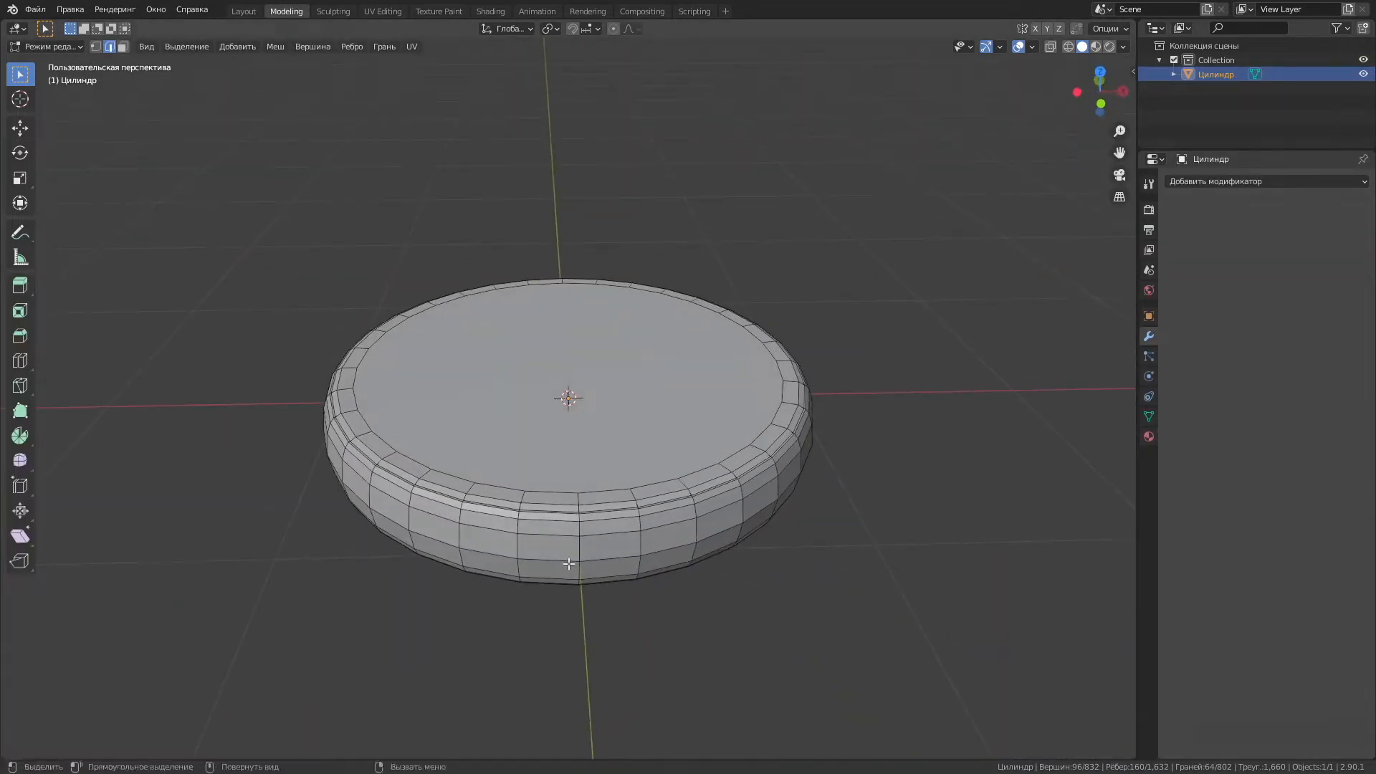
pyautogui.keyDown('ctrl'); pyautogui.click(502, 555); pyautogui.keyUp('ctrl')
pyautogui.keyDown('ctrl'); pyautogui.click(624, 556); pyautogui.keyUp('ctrl')
pyautogui.moveTo(623, 556); pyautogui.dragTo(459, 609, button='middle')
pyautogui.click(375, 276)
pyautogui.scroll(2, 375, 277)
pyautogui.click(243, 11)
pyautogui.moveTo(645, 502); pyautogui.dragTo(646, 322, button='middle')
pyautogui.click(1149, 444)
pyautogui.click(1267, 289)
pyautogui.click(982, 529)
# Apply smooth shading to the cylinder.
pyautogui.moveTo(822, 468); pyautogui.dragTo(286, 15, button='middle')
pyautogui.rightClick(625, 411)
pyautogui.click(625, 412)
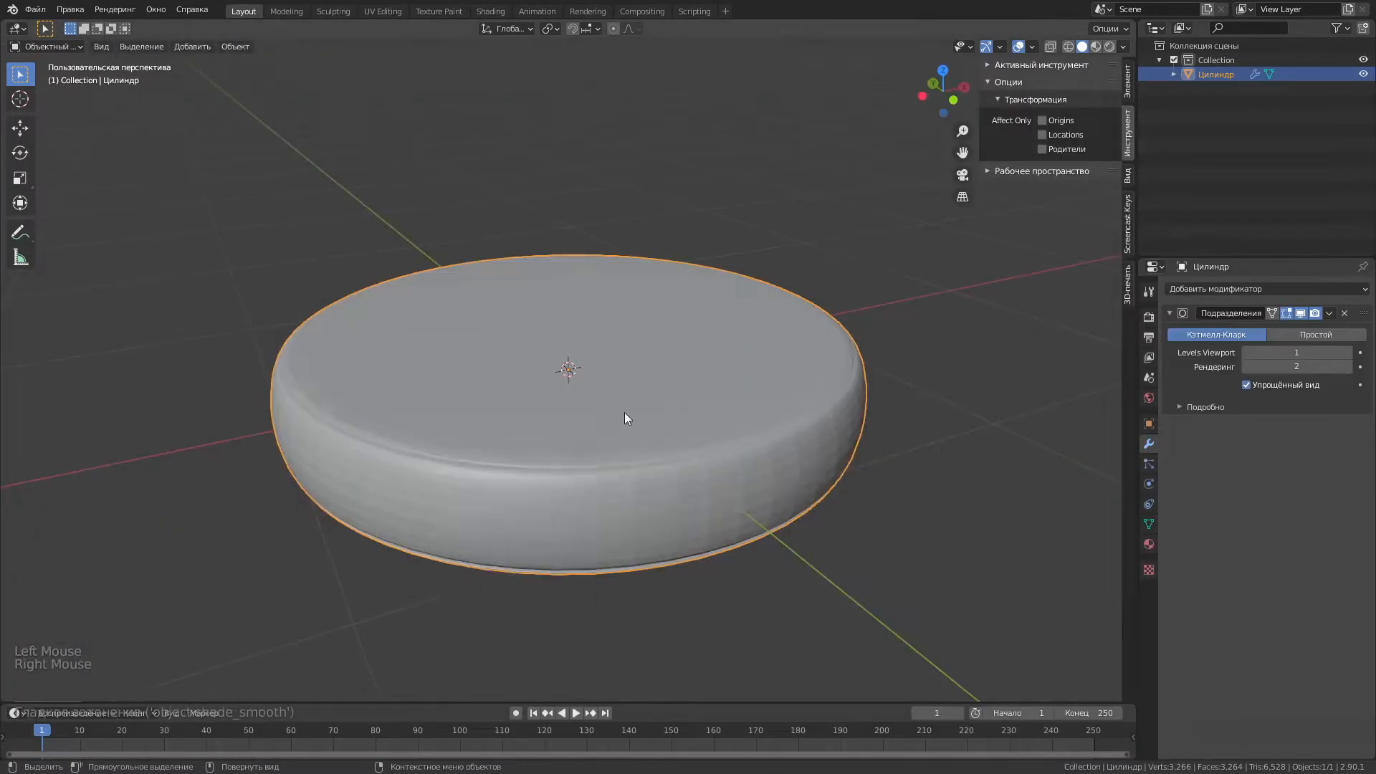
# Add a supporting edge loop around the beveled top rim above the groove and apply the Subdivision Surface modifier.
pyautogui.moveTo(625, 413); pyautogui.dragTo(693, 420, button='middle')
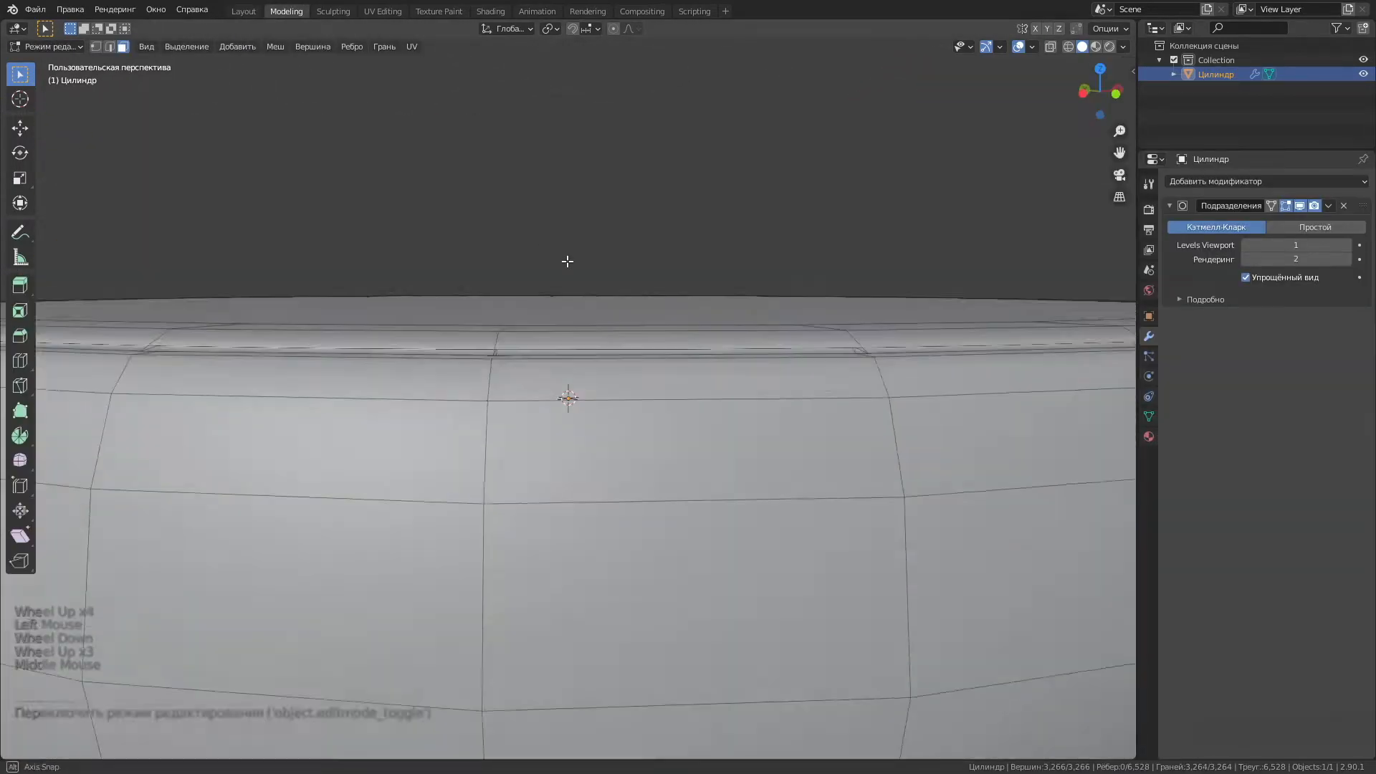
pyautogui.moveTo(568, 261); pyautogui.dragTo(548, 370, button='middle')
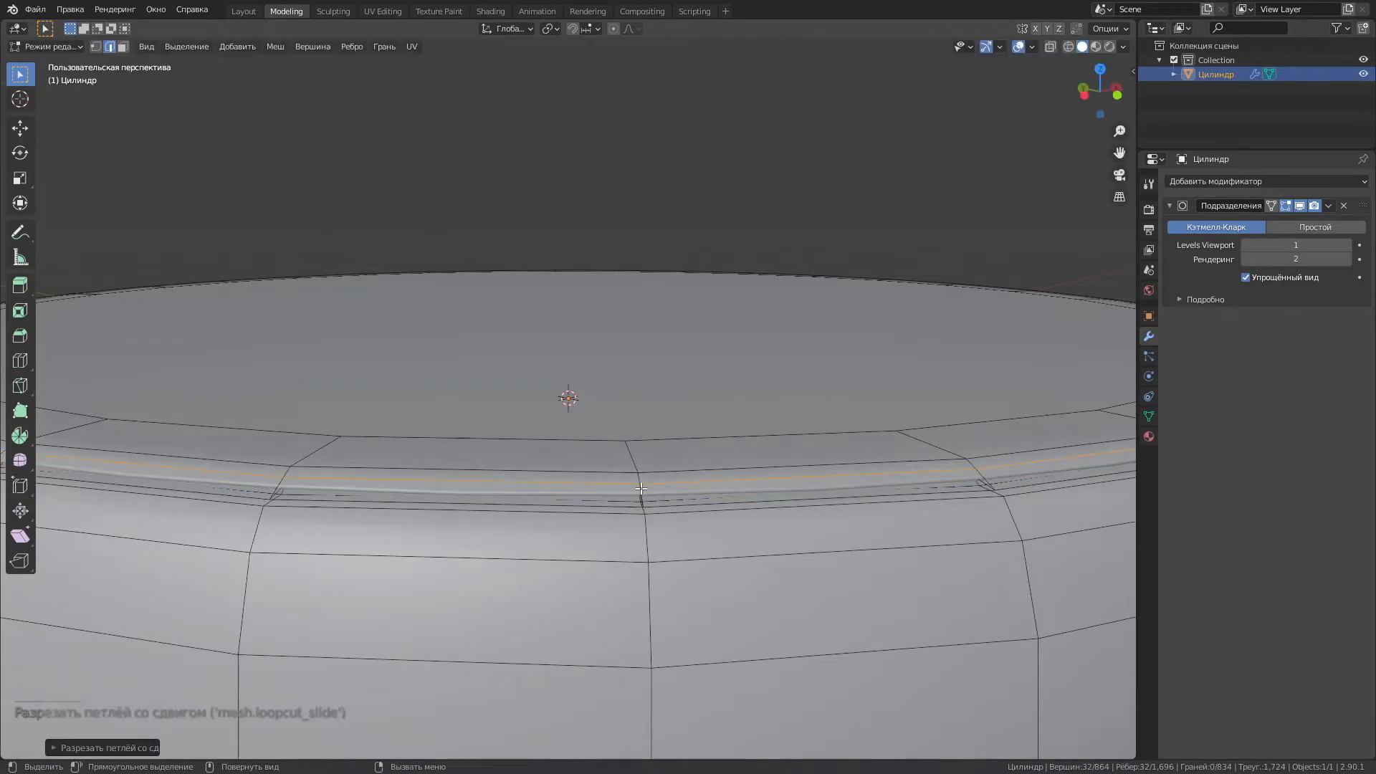
pyautogui.scroll(-5, 641, 488)
pyautogui.moveTo(641, 489); pyautogui.dragTo(641, 401, button='middle')
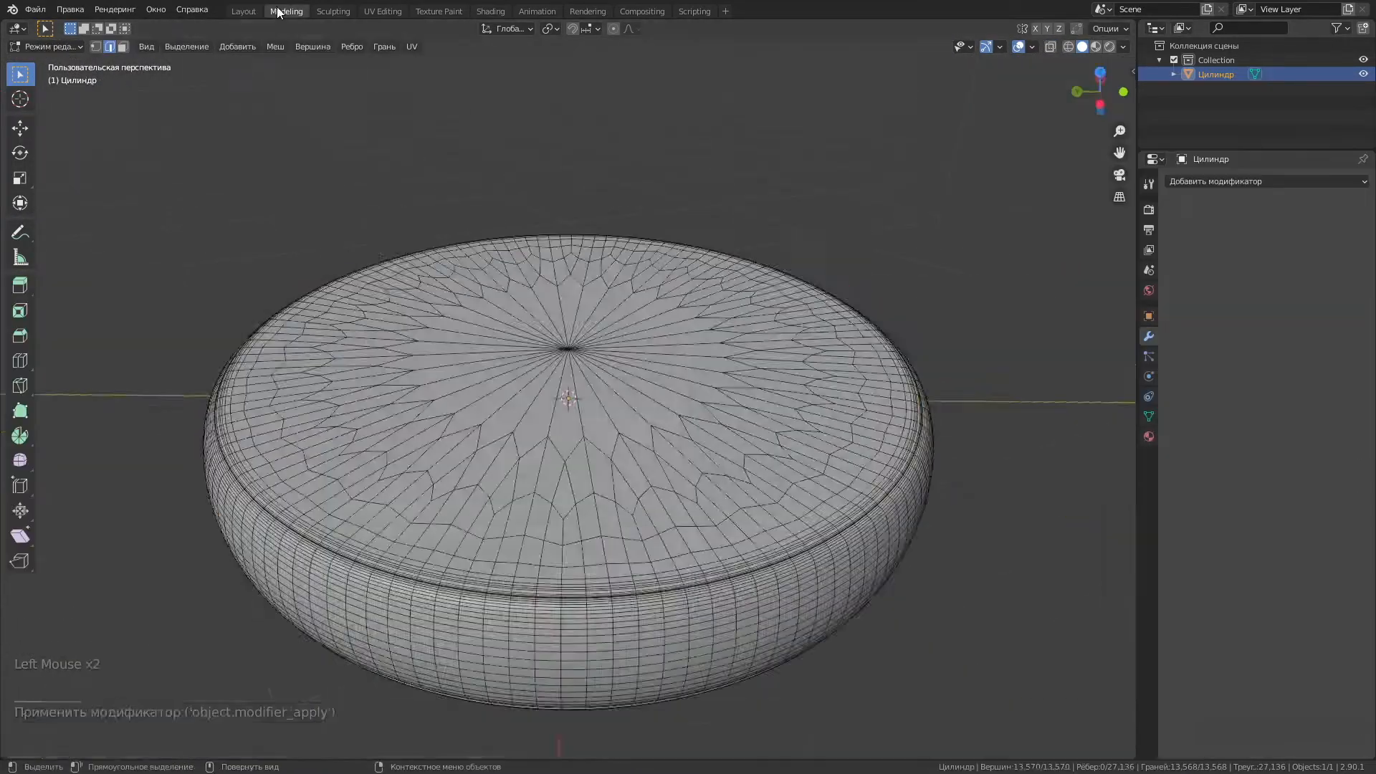
# Select the surplus edge loops on and around the underside's raised disc and dissolve them.
pyautogui.moveTo(623, 373); pyautogui.dragTo(634, 285, button='middle')
pyautogui.scroll(5, 616, 430)
pyautogui.scroll(-8, 1084, 200)
pyautogui.moveTo(759, 99); pyautogui.dragTo(631, 162, button='middle')
pyautogui.scroll(9, 523, 460)
pyautogui.moveTo(523, 461); pyautogui.dragTo(530, 433, button='middle')
pyautogui.click(600, 486)
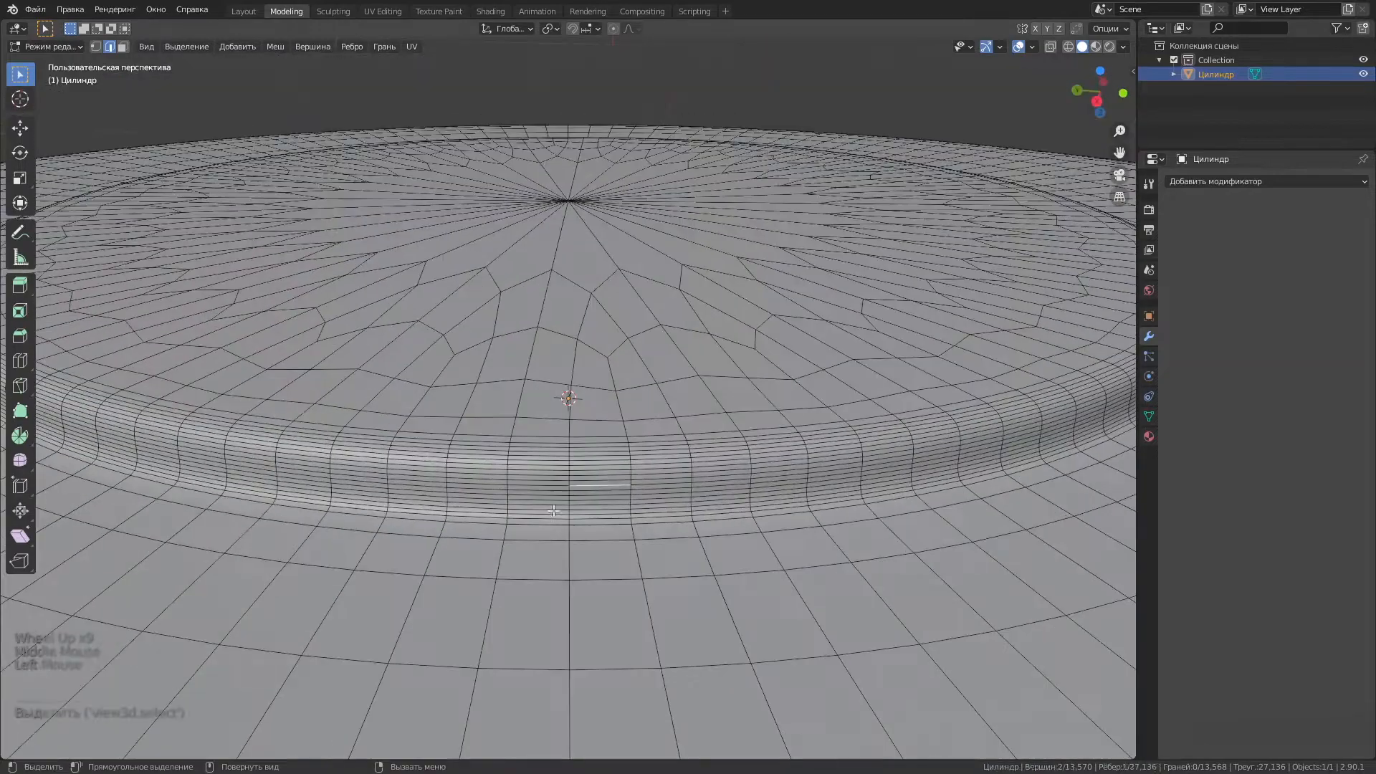
pyautogui.keyDown('alt'); pyautogui.keyDown('shift'); pyautogui.click(697, 559); pyautogui.keyUp('shift'); pyautogui.keyUp('alt')
pyautogui.scroll(-5, 642, 569)
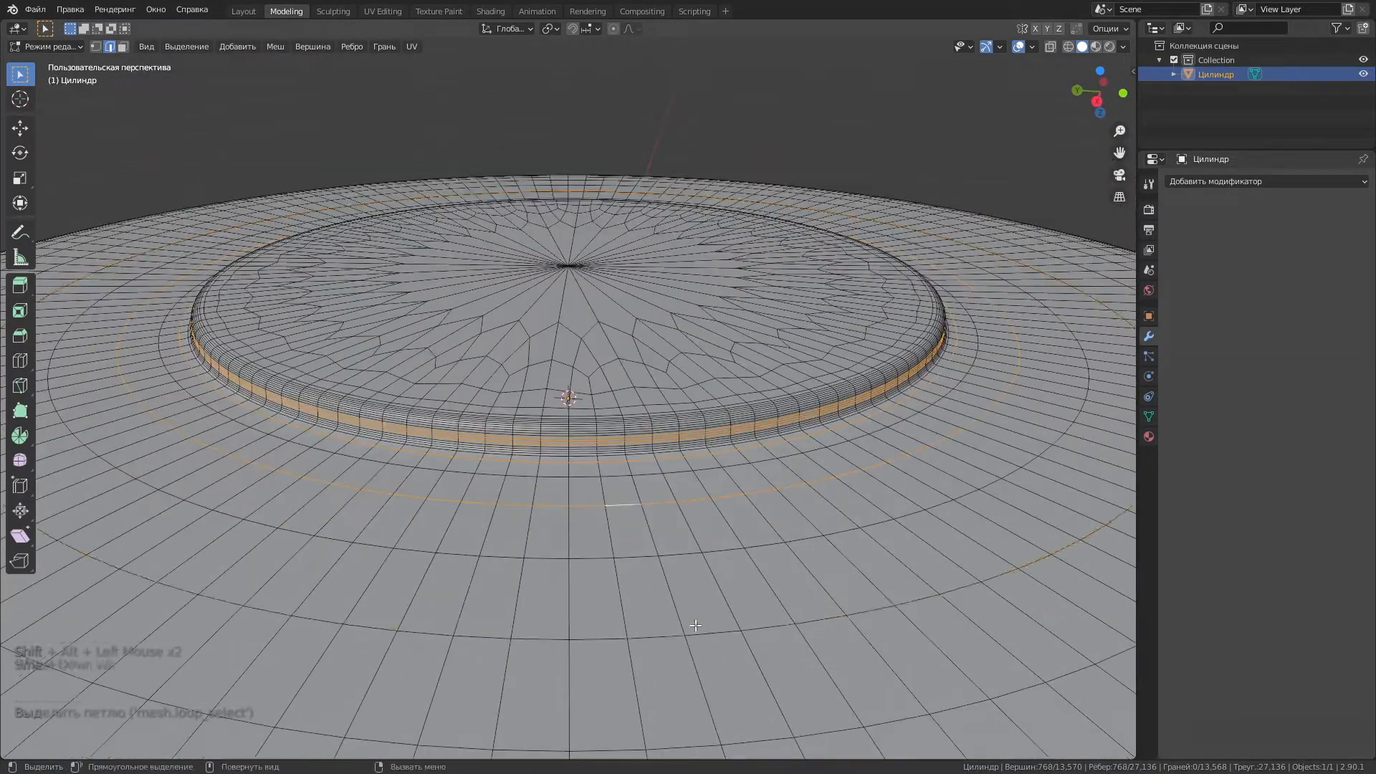
pyautogui.scroll(-1, 677, 692)
pyautogui.moveTo(710, 530); pyautogui.dragTo(685, 179, button='middle')
pyautogui.rightClick(672, 491)
pyautogui.click(641, 740)
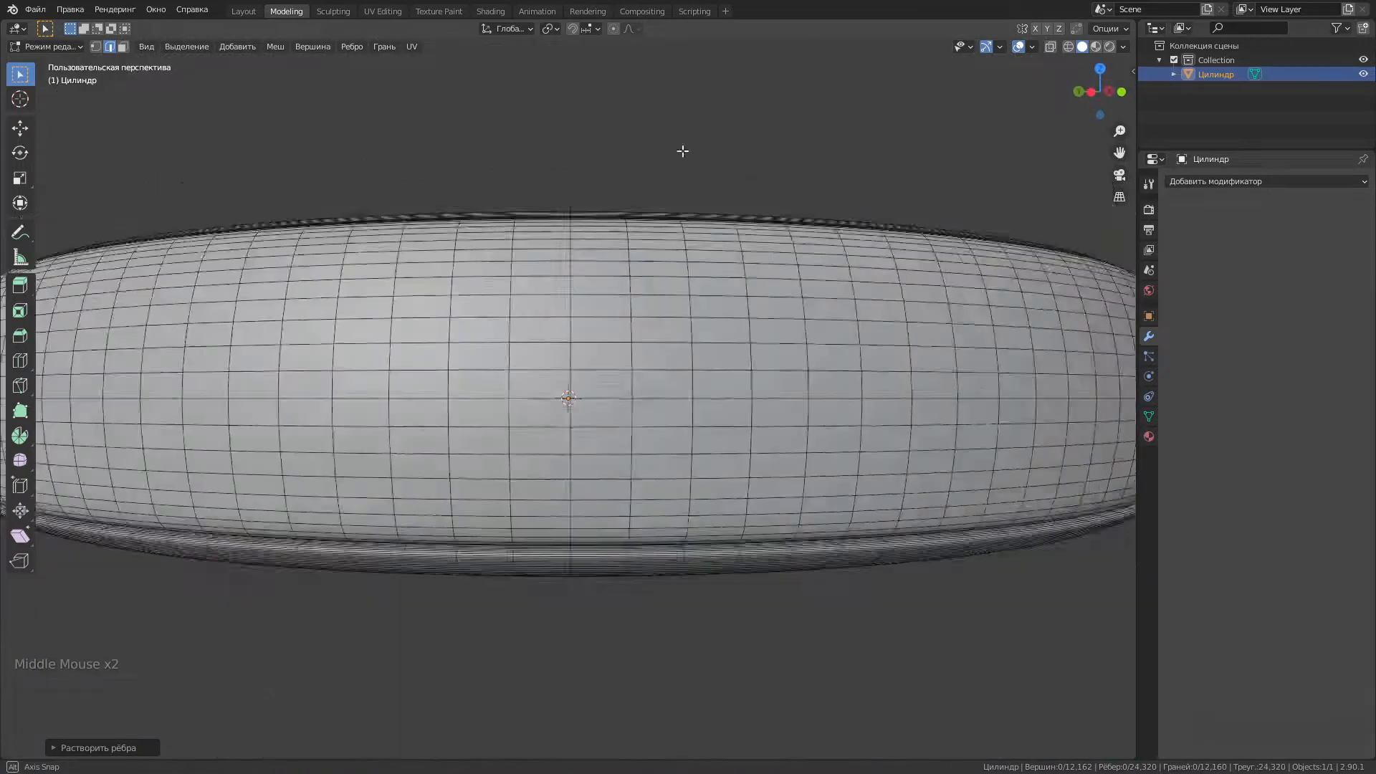
# Delete the ring of faces inside the top rim's groove to detach the top cap from the body.
pyautogui.scroll(2, 724, 671)
pyautogui.moveTo(724, 693); pyautogui.dragTo(725, 671, button='middle')
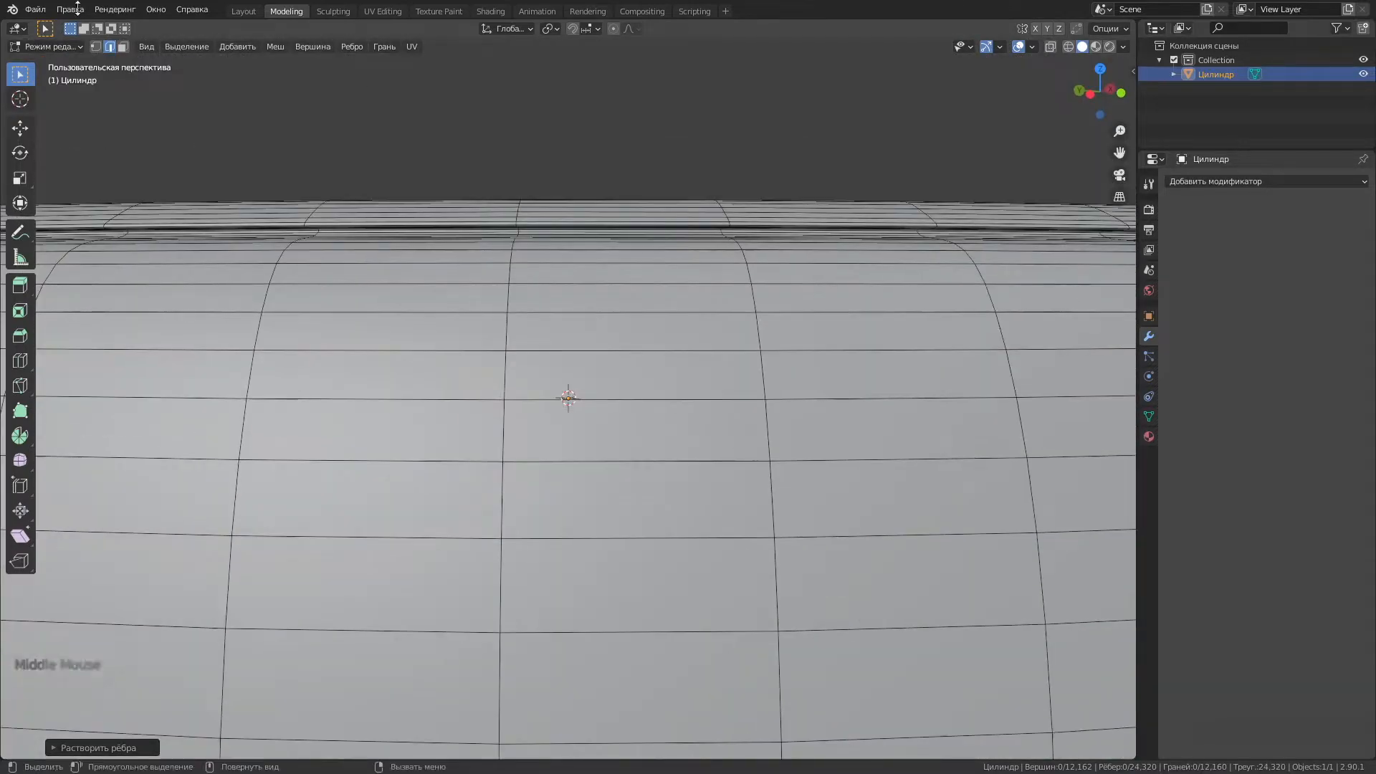
pyautogui.rightClick(719, 234)
pyautogui.click(645, 545)
# Select all linked geometry of the top cap and separate it into its own object.
pyautogui.scroll(-5, 646, 502)
pyautogui.moveTo(645, 401); pyautogui.dragTo(654, 470, button='middle')
pyautogui.click(654, 470)
pyautogui.press('l')
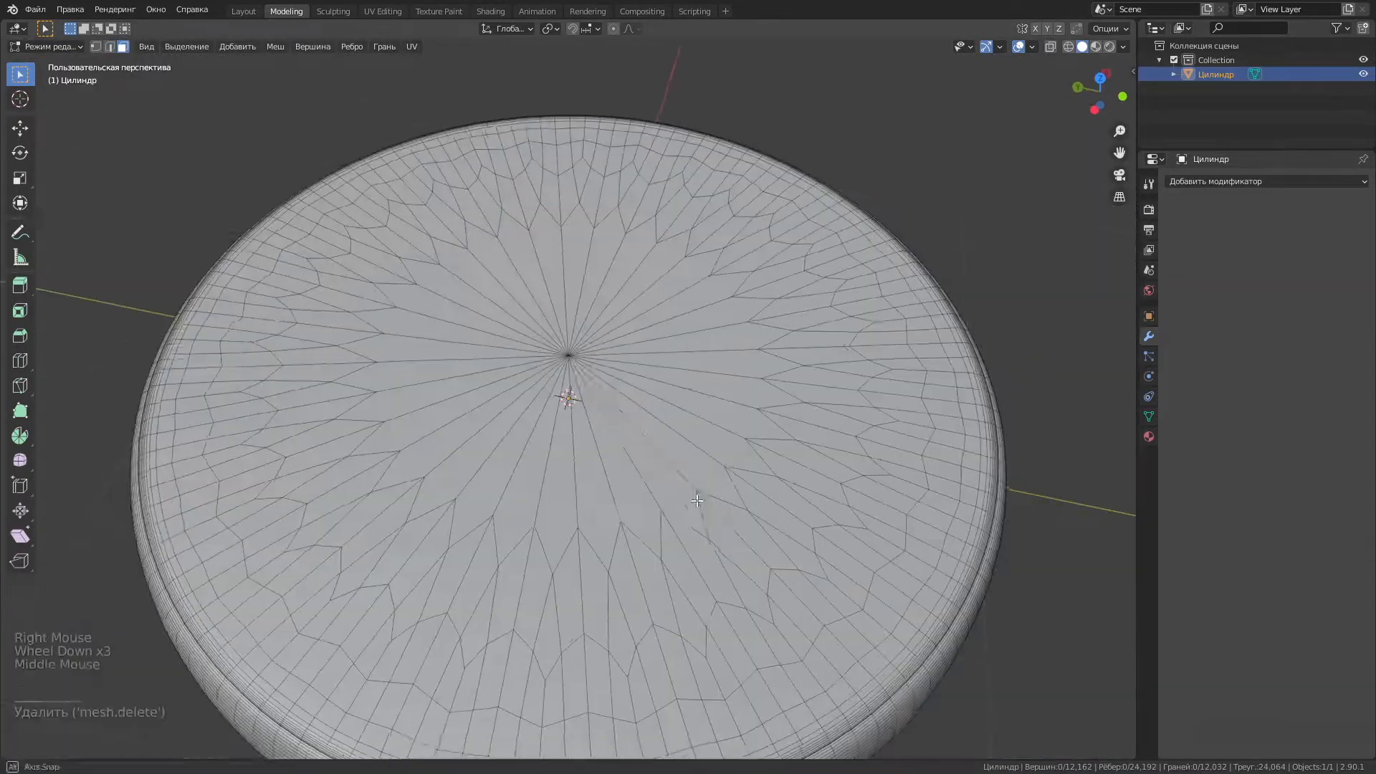
pyautogui.rightClick(665, 466)
pyautogui.click(763, 423)
# Reopen the main body for mesh editing and dissolve a set of its surplus edge loops.
pyautogui.click(244, 11)
pyautogui.moveTo(671, 390); pyautogui.dragTo(670, 330, button='middle')
pyautogui.click(670, 409)
pyautogui.click(286, 11)
pyautogui.scroll(1, 694, 506)
pyautogui.moveTo(694, 505); pyautogui.dragTo(574, 476, button='middle')
pyautogui.scroll(2, 693, 381)
pyautogui.keyDown('alt'); pyautogui.keyDown('shift'); pyautogui.click(715, 355); pyautogui.keyUp('shift'); pyautogui.keyUp('alt')
pyautogui.scroll(-2, 703, 359)
pyautogui.click(574, 477)
pyautogui.keyDown('alt'); pyautogui.keyDown('shift'); pyautogui.click(574, 477); pyautogui.keyUp('shift'); pyautogui.keyUp('alt')
pyautogui.rightClick(628, 478)
pyautogui.click(628, 525)
# Dissolve the remaining surplus edge loops on the flat ring surrounding the underside's raised disc.
pyautogui.scroll(-2, 638, 401)
pyautogui.moveTo(638, 401); pyautogui.dragTo(626, 346, button='middle')
pyautogui.click(672, 269)
pyautogui.scroll(3, 660, 394)
pyautogui.scroll(-2, 656, 330)
pyautogui.keyDown('alt'); pyautogui.keyDown('shift'); pyautogui.click(663, 356); pyautogui.keyUp('shift'); pyautogui.keyUp('alt')
pyautogui.rightClick(664, 356)
pyautogui.click(663, 739)
pyautogui.moveTo(695, 621); pyautogui.dragTo(706, 745, button='middle')
pyautogui.keyDown('alt'); pyautogui.keyDown('shift'); pyautogui.click(808, 549); pyautogui.keyUp('shift'); pyautogui.keyUp('alt')
pyautogui.scroll(-2, 767, 513)
pyautogui.rightClick(735, 475)
pyautogui.click(707, 477)
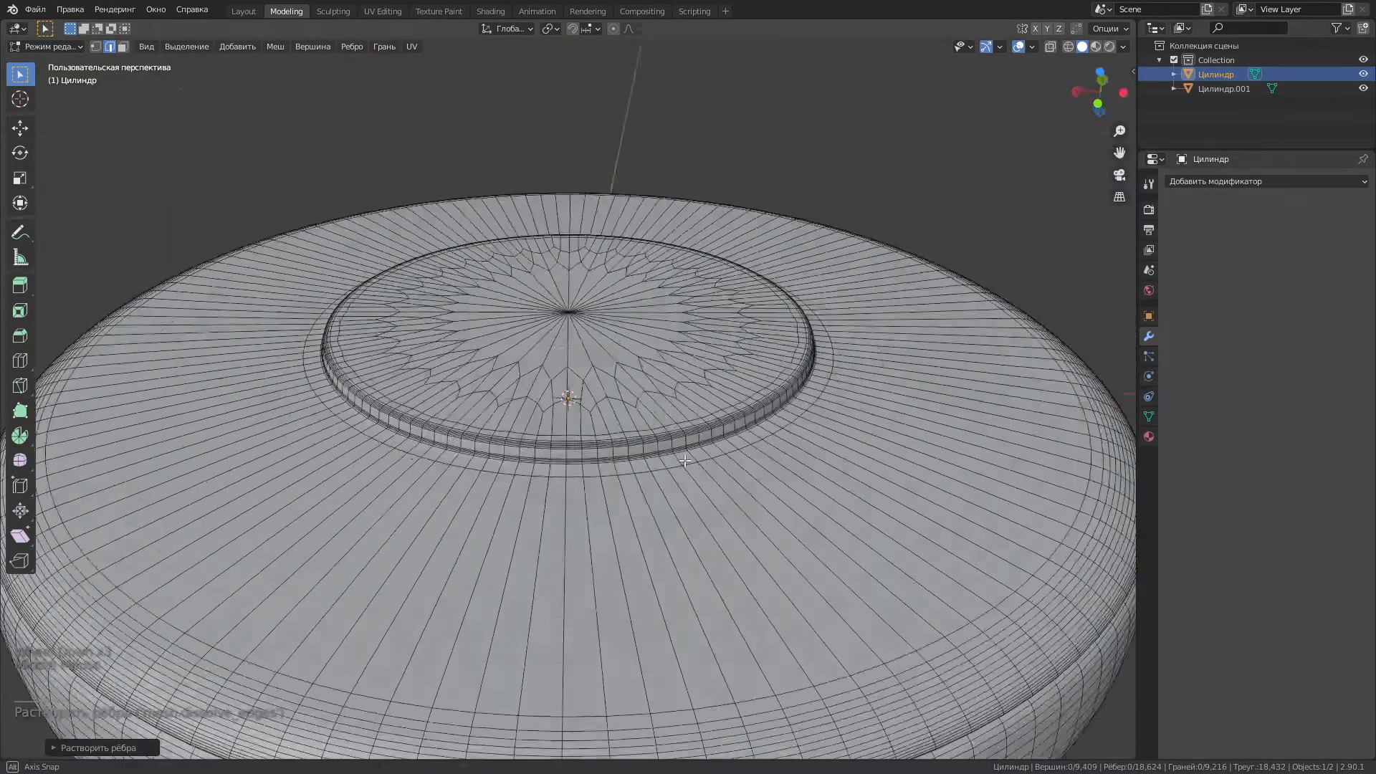
# Delete the ring of faces inside the lower groove to detach the underside from the body.
pyautogui.scroll(4, 685, 461)
pyautogui.rightClick(1086, 621)
pyautogui.click(1085, 628)
pyautogui.moveTo(1093, 643); pyautogui.dragTo(1060, 623, button='middle')
pyautogui.scroll(-4, 1061, 623)
pyautogui.moveTo(1061, 623); pyautogui.dragTo(722, 461, button='middle')
# Select the linked geometry of the detached underside part and separate it into its own object.
pyautogui.click(243, 11)
pyautogui.click(686, 359)
pyautogui.moveTo(686, 358); pyautogui.dragTo(677, 282, button='middle')
pyautogui.click(677, 283)
pyautogui.click(286, 11)
pyautogui.scroll(1, 595, 301)
pyautogui.moveTo(596, 301); pyautogui.dragTo(681, 458, button='middle')
pyautogui.hotkey('ctrl', 'l')
pyautogui.rightClick(681, 458)
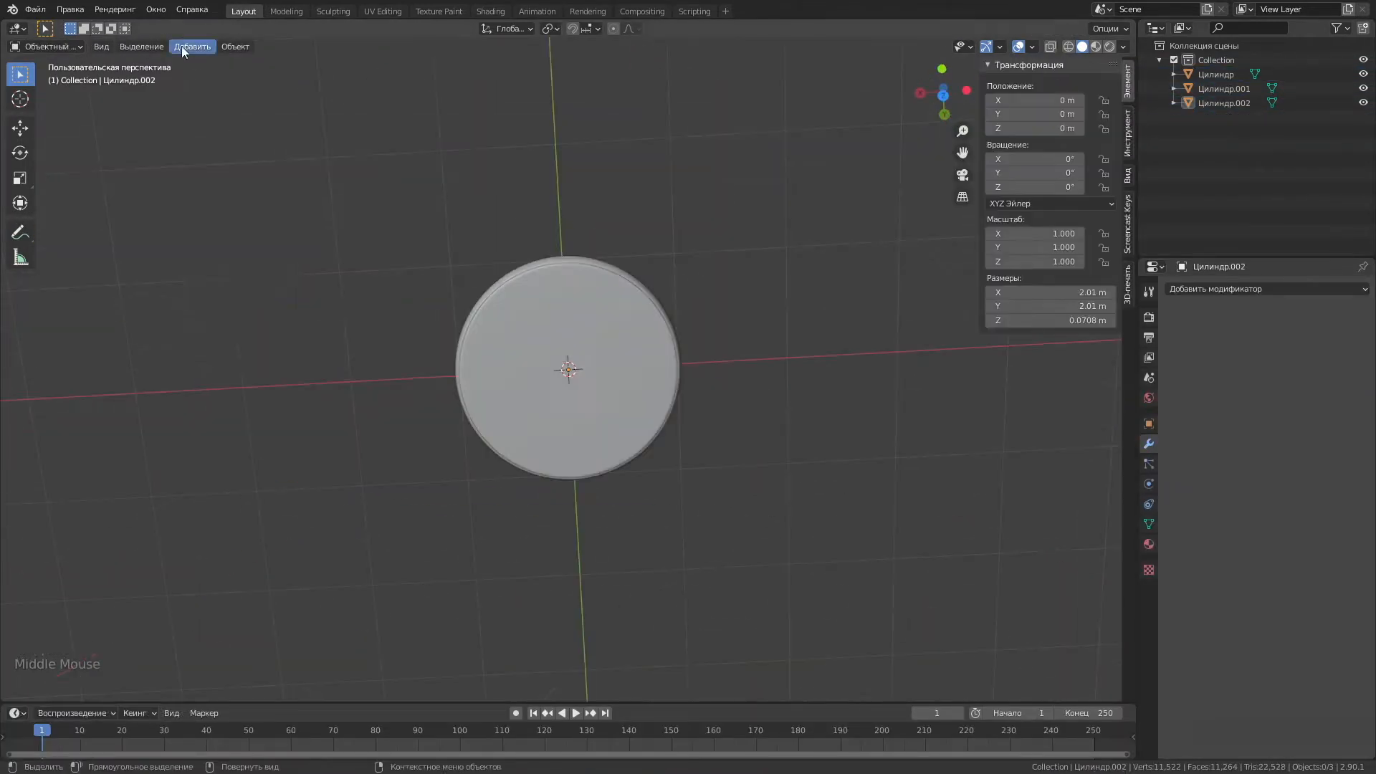
# Add a plane, set its X dimension to 1 m and move it along Y beyond the disc body's edge.
pyautogui.click(192, 46)
pyautogui.click(315, 59)
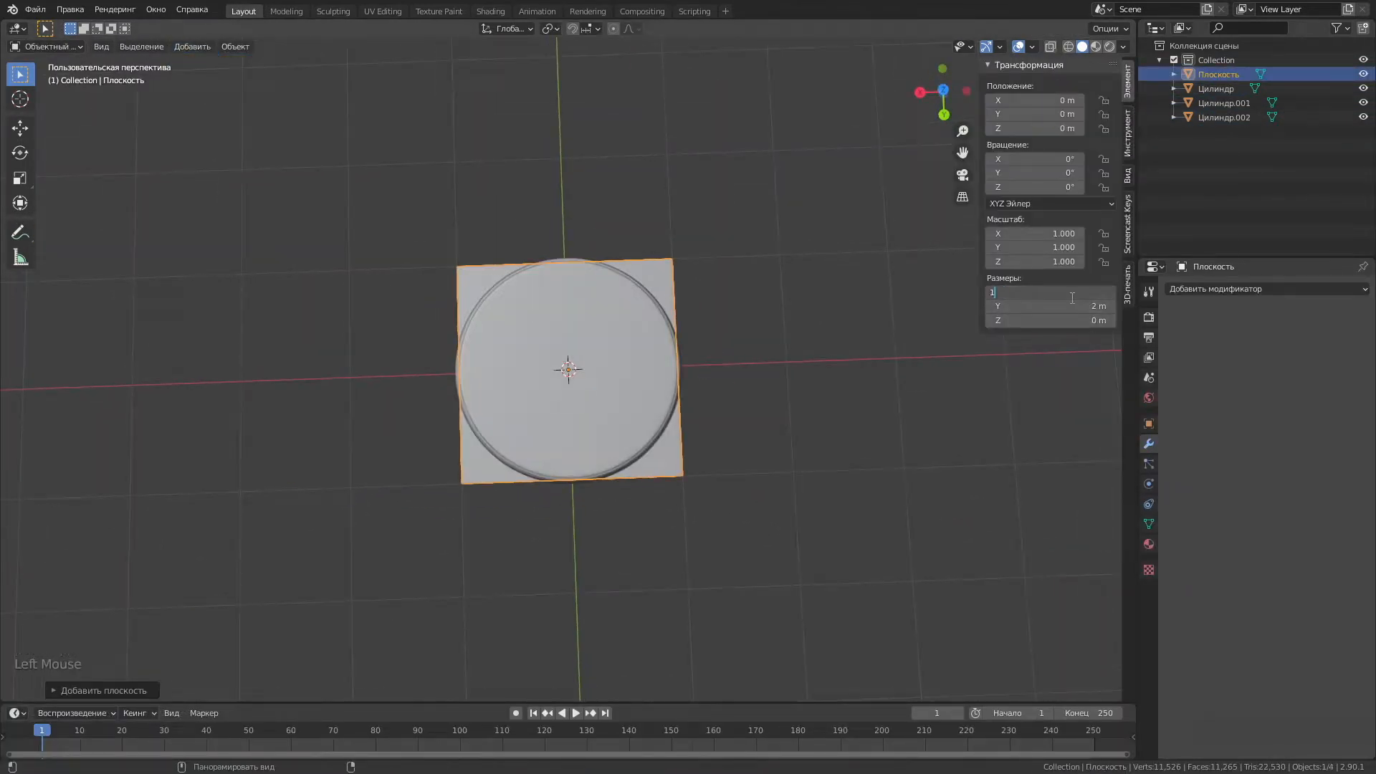
pyautogui.press('y')
pyautogui.click(581, 630)
pyautogui.click(669, 422)
# Open the main body for face editing in the Modeling workspace and select the first rim faces beside the plane's corner.
pyautogui.click(286, 11)
pyautogui.moveTo(422, 172); pyautogui.dragTo(530, 566, button='middle')
pyautogui.scroll(4, 507, 553)
pyautogui.click(1101, 76)
pyautogui.moveTo(718, 159); pyautogui.dragTo(760, 186, button='middle')
pyautogui.click(1100, 76)
pyautogui.click(1100, 69)
pyautogui.click(1100, 69)
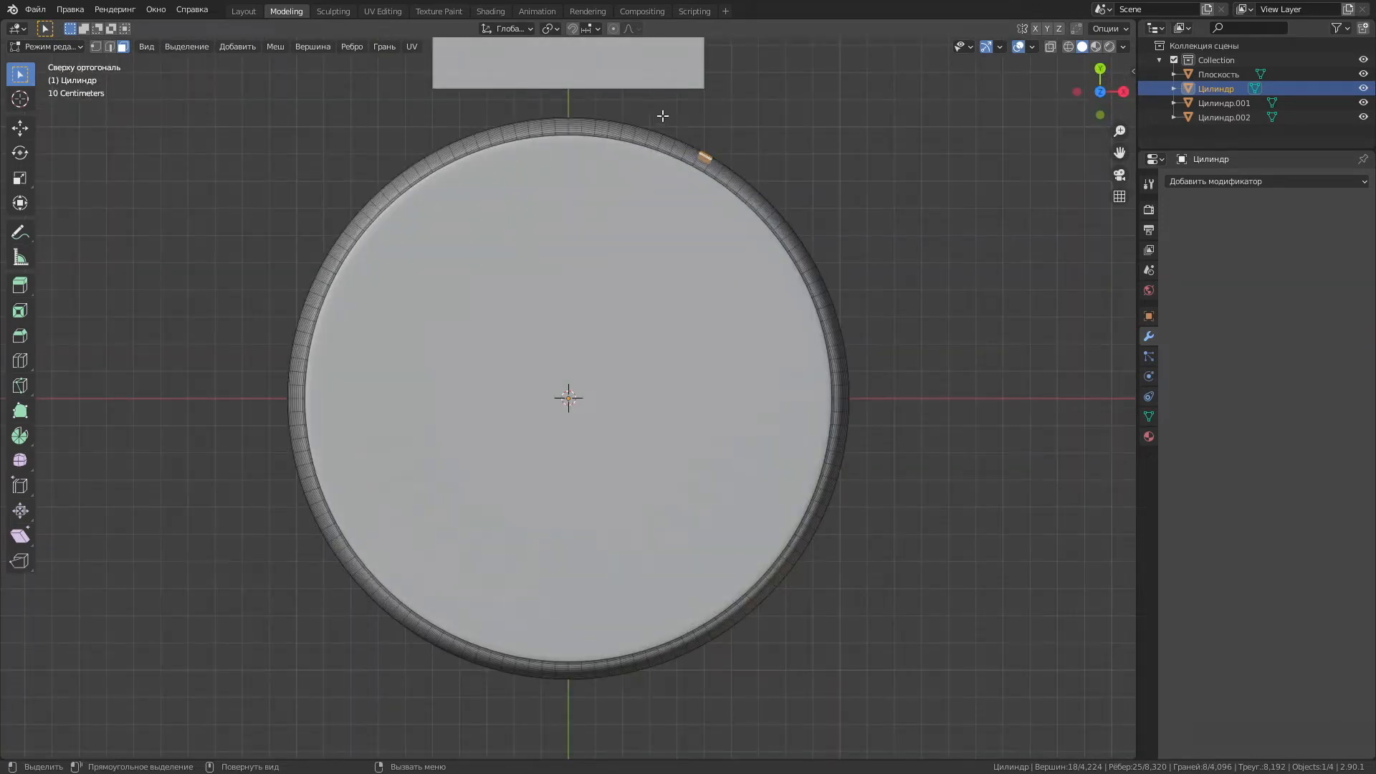
# Extend the face selection down the full column of the rim, between the upper and lower grooves.
pyautogui.moveTo(758, 166); pyautogui.dragTo(721, 244, button='middle')
pyautogui.scroll(1, 720, 244)
pyautogui.moveTo(720, 244); pyautogui.dragTo(685, 323, button='middle')
pyautogui.keyDown('shift'); pyautogui.moveTo(635, 488); pyautogui.dragTo(634, 474); pyautogui.keyUp('shift')
pyautogui.keyDown('shift'); pyautogui.click(632, 463); pyautogui.keyUp('shift')
pyautogui.scroll(1, 610, 437)
pyautogui.moveTo(585, 412); pyautogui.dragTo(555, 412, button='middle')
pyautogui.click(1110, 92)
pyautogui.scroll(4, 334, 402)
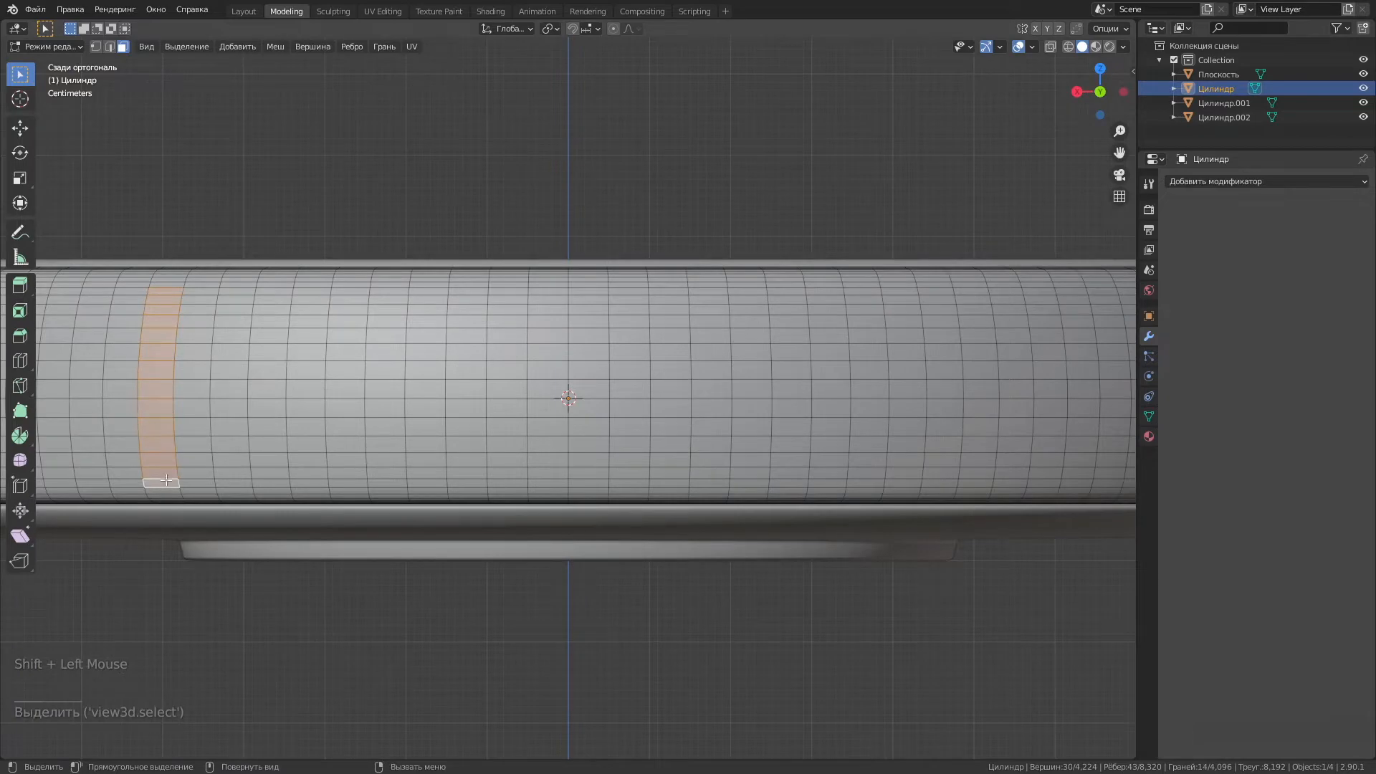
# Add the full neighbouring column of rim faces to the selection.
pyautogui.scroll(-8, 510, 432)
pyautogui.scroll(3, 510, 433)
pyautogui.moveTo(171, 303); pyautogui.dragTo(439, 212, button='middle')
pyautogui.scroll(5, 440, 212)
pyautogui.keyDown('shift'); pyautogui.moveTo(440, 212); pyautogui.dragTo(390, 180); pyautogui.keyUp('shift')
pyautogui.scroll(-2, 390, 179)
pyautogui.moveTo(391, 179); pyautogui.dragTo(585, 261, button='middle')
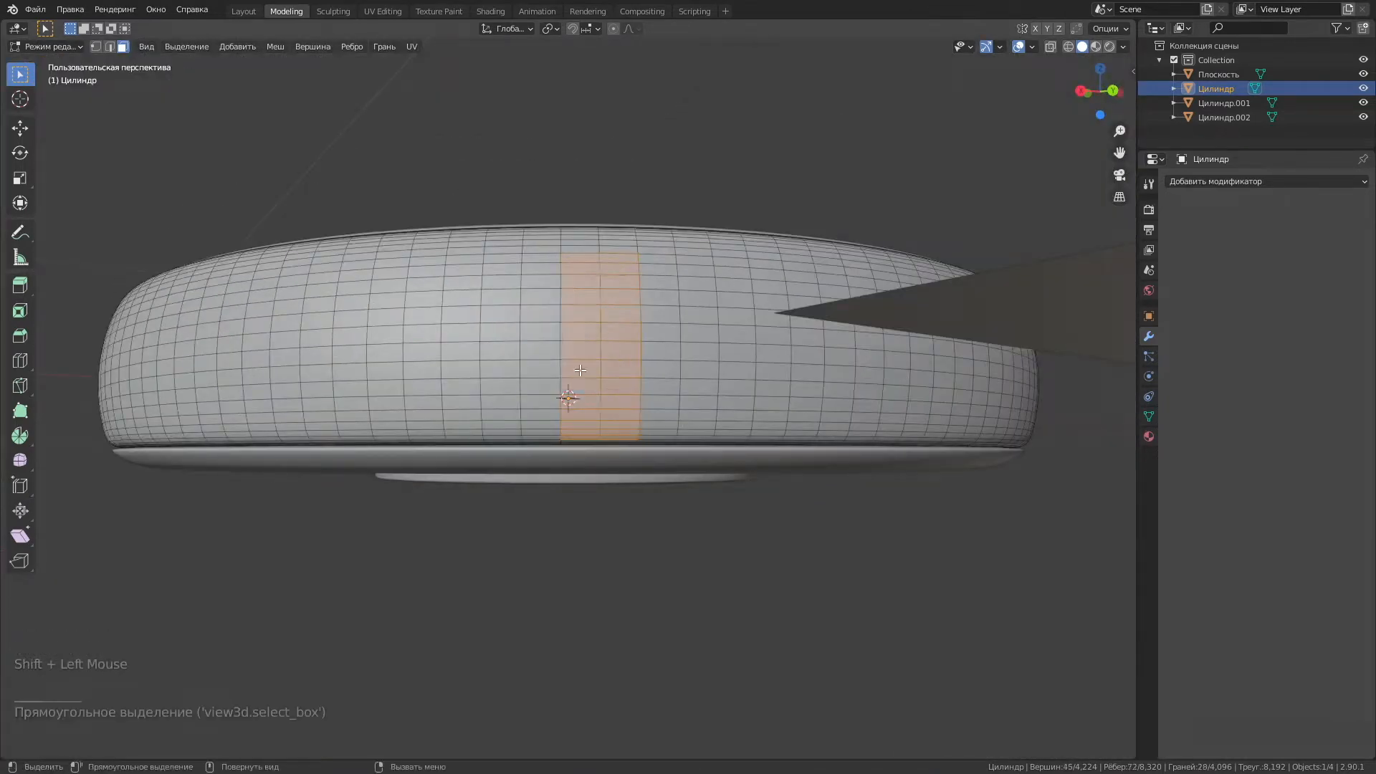
# Widen the selection to four columns of rim faces and extrude it.
pyautogui.scroll(-3, 580, 371)
pyautogui.moveTo(580, 370); pyautogui.dragTo(665, 560, button='middle')
pyautogui.moveTo(654, 612); pyautogui.dragTo(670, 499, button='middle')
pyautogui.keyDown('shift'); pyautogui.moveTo(670, 499); pyautogui.dragTo(701, 462); pyautogui.keyUp('shift')
pyautogui.scroll(2, 679, 432)
pyautogui.moveTo(701, 462); pyautogui.dragTo(665, 569, button='middle')
pyautogui.scroll(-4, 679, 431)
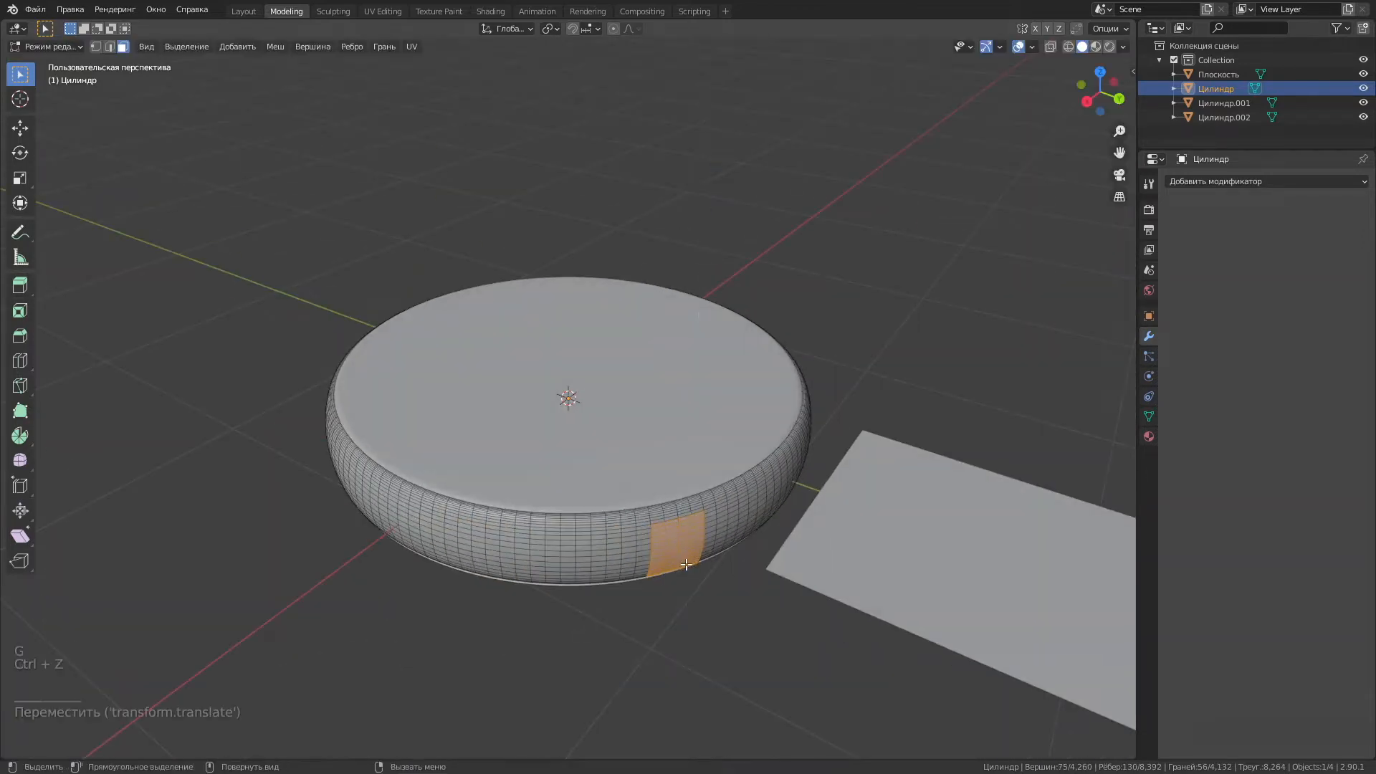
# Pull the extruded faces outward along Y to form a lug beside the plane.
pyautogui.click(749, 582)
pyautogui.scroll(3, 742, 559)
pyautogui.moveTo(742, 559); pyautogui.dragTo(456, 438, button='middle')
pyautogui.click(672, 494)
pyautogui.scroll(-3, 672, 495)
pyautogui.hotkey('ctrl', 'z')
# Add supporting edge loops around the lug close to where it meets the body.
pyautogui.scroll(-2, 578, 594)
pyautogui.scroll(4, 454, 458)
pyautogui.moveTo(457, 437); pyautogui.dragTo(462, 447, button='middle')
pyautogui.hotkey('ctrl', 'r')
pyautogui.click(322, 626)
pyautogui.click(324, 616)
pyautogui.scroll(2, 319, 602)
pyautogui.moveTo(319, 602); pyautogui.dragTo(311, 578, button='middle')
# Select the surplus edge loop running along the body's lower rim beneath the lug and dissolve it.
pyautogui.keyDown('alt'); pyautogui.keyDown('shift'); pyautogui.click(177, 489); pyautogui.keyUp('shift'); pyautogui.keyUp('alt')
pyautogui.moveTo(178, 489); pyautogui.dragTo(688, 458, button='middle')
pyautogui.scroll(-1, 749, 510)
pyautogui.scroll(2, 688, 459)
pyautogui.moveTo(688, 459); pyautogui.dragTo(658, 405, button='middle')
pyautogui.click(538, 231)
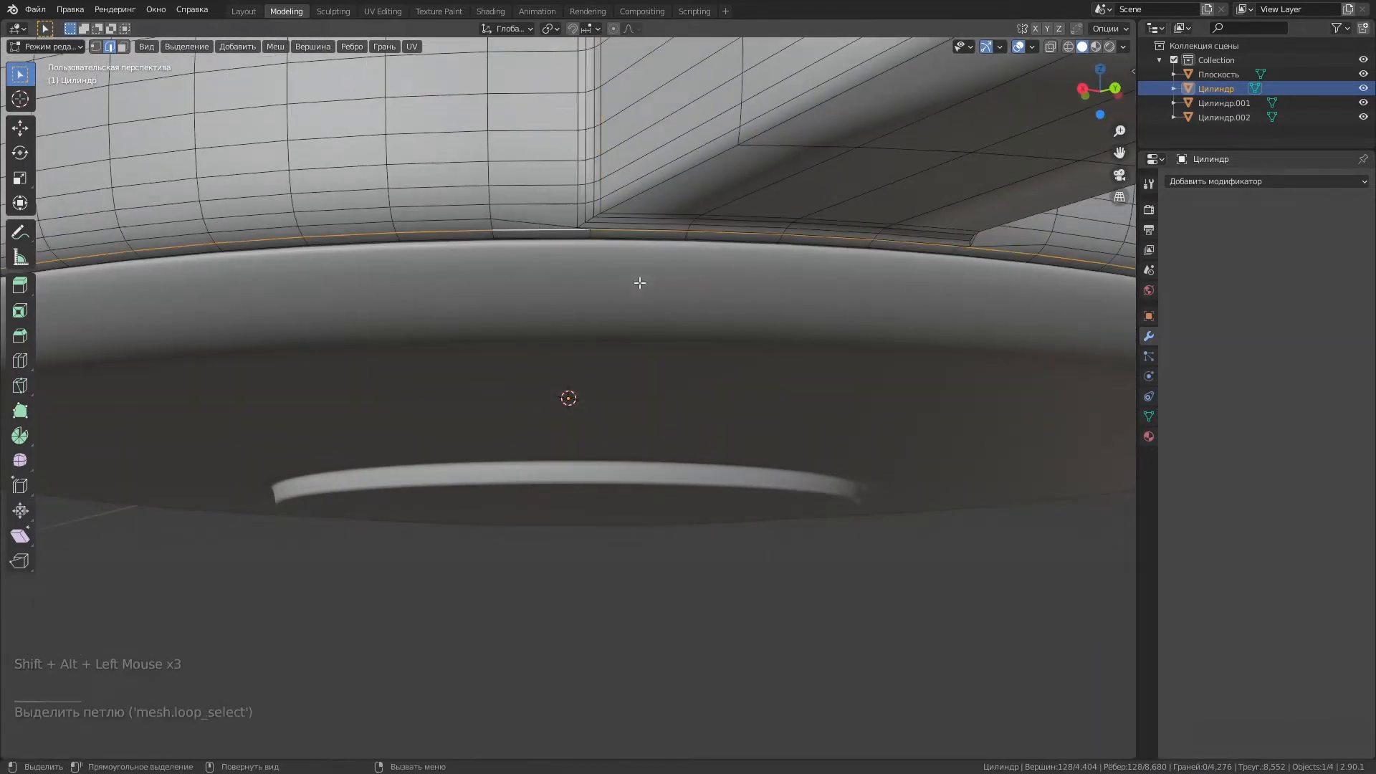
pyautogui.press('g')
pyautogui.press('z')
pyautogui.rightClick(633, 348)
pyautogui.rightClick(633, 348)
pyautogui.click(623, 453)
pyautogui.moveTo(624, 453); pyautogui.dragTo(668, 446, button='middle')
pyautogui.scroll(-4, 688, 495)
pyautogui.scroll(2, 716, 415)
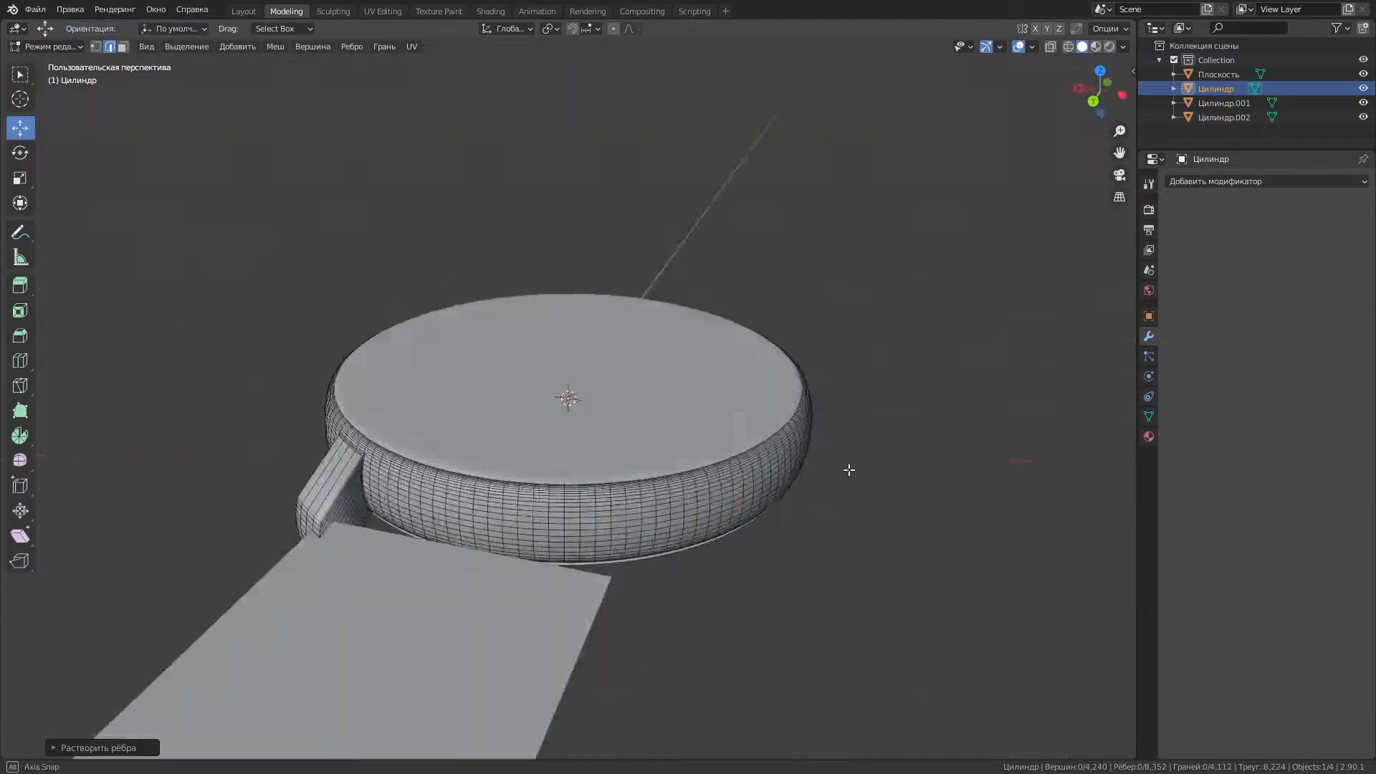
# Select all faces on the lug's outer end in face selection mode.
pyautogui.moveTo(848, 466); pyautogui.dragTo(982, 433, button='middle')
pyautogui.scroll(5, 728, 433)
pyautogui.moveTo(728, 433); pyautogui.dragTo(764, 423, button='middle')
pyautogui.scroll(2, 660, 681)
pyautogui.click(634, 677)
pyautogui.scroll(-6, 634, 677)
pyautogui.moveTo(634, 645); pyautogui.dragTo(622, 599, button='middle')
pyautogui.scroll(4, 643, 613)
pyautogui.click(123, 46)
pyautogui.moveTo(623, 501); pyautogui.dragTo(516, 459, button='middle')
pyautogui.moveTo(509, 319); pyautogui.dragTo(669, 553)
pyautogui.scroll(3, 669, 553)
pyautogui.moveTo(668, 553); pyautogui.dragTo(745, 581, button='middle')
pyautogui.scroll(-3, 745, 581)
pyautogui.moveTo(768, 638); pyautogui.dragTo(790, 651)
pyautogui.moveTo(790, 651); pyautogui.dragTo(502, 430, button='middle')
pyautogui.keyDown('shift'); pyautogui.click(486, 246); pyautogui.keyUp('shift')
pyautogui.scroll(-3, 502, 430)
pyautogui.moveTo(502, 430); pyautogui.dragTo(523, 588, button='middle')
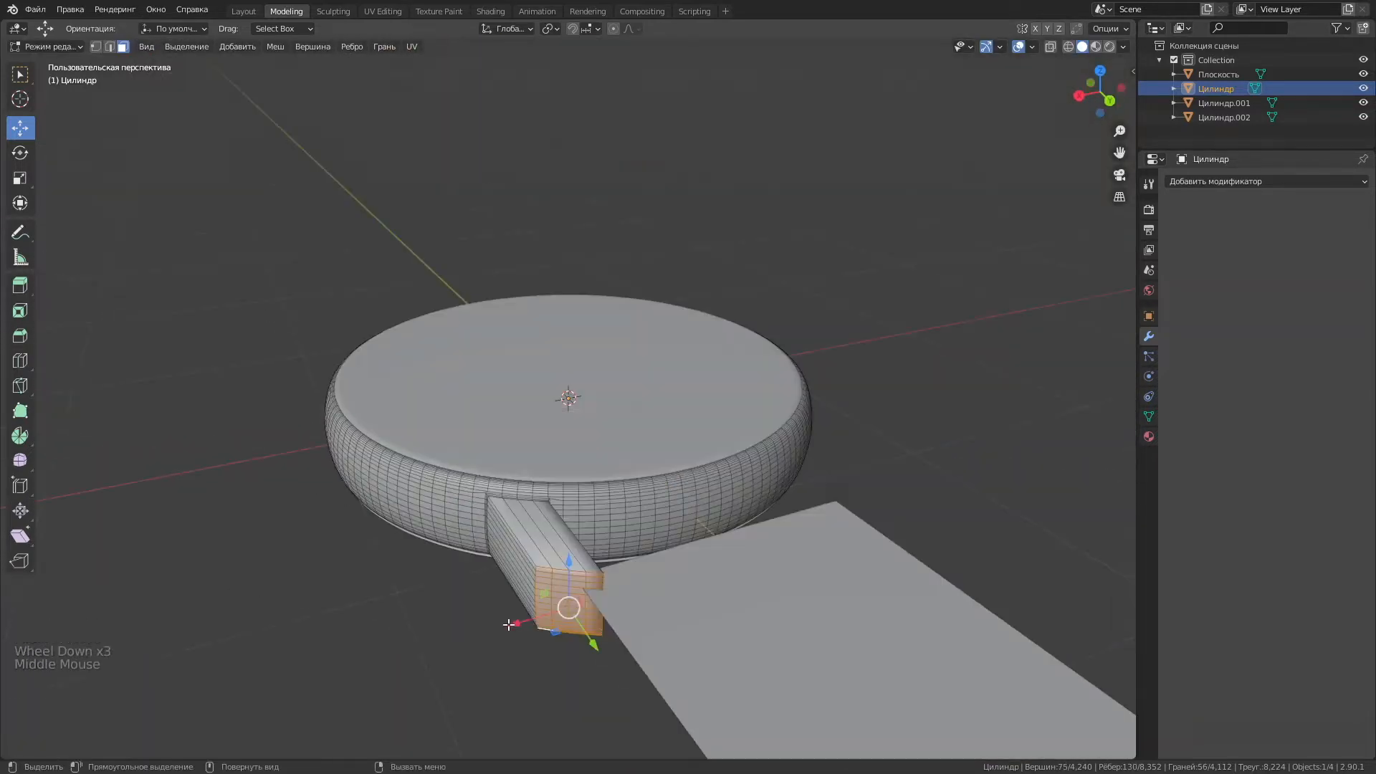
# Shift the lug's end faces along X in the top view, so the lug runs alongside the plane's edge.
pyautogui.moveTo(517, 624); pyautogui.dragTo(494, 516)
pyautogui.hotkey('ctrl', 'z')
pyautogui.moveTo(495, 516); pyautogui.dragTo(516, 550, button='middle')
pyautogui.click(1100, 82)
pyautogui.click(758, 131)
pyautogui.scroll(3, 759, 125)
pyautogui.scroll(-2, 759, 118)
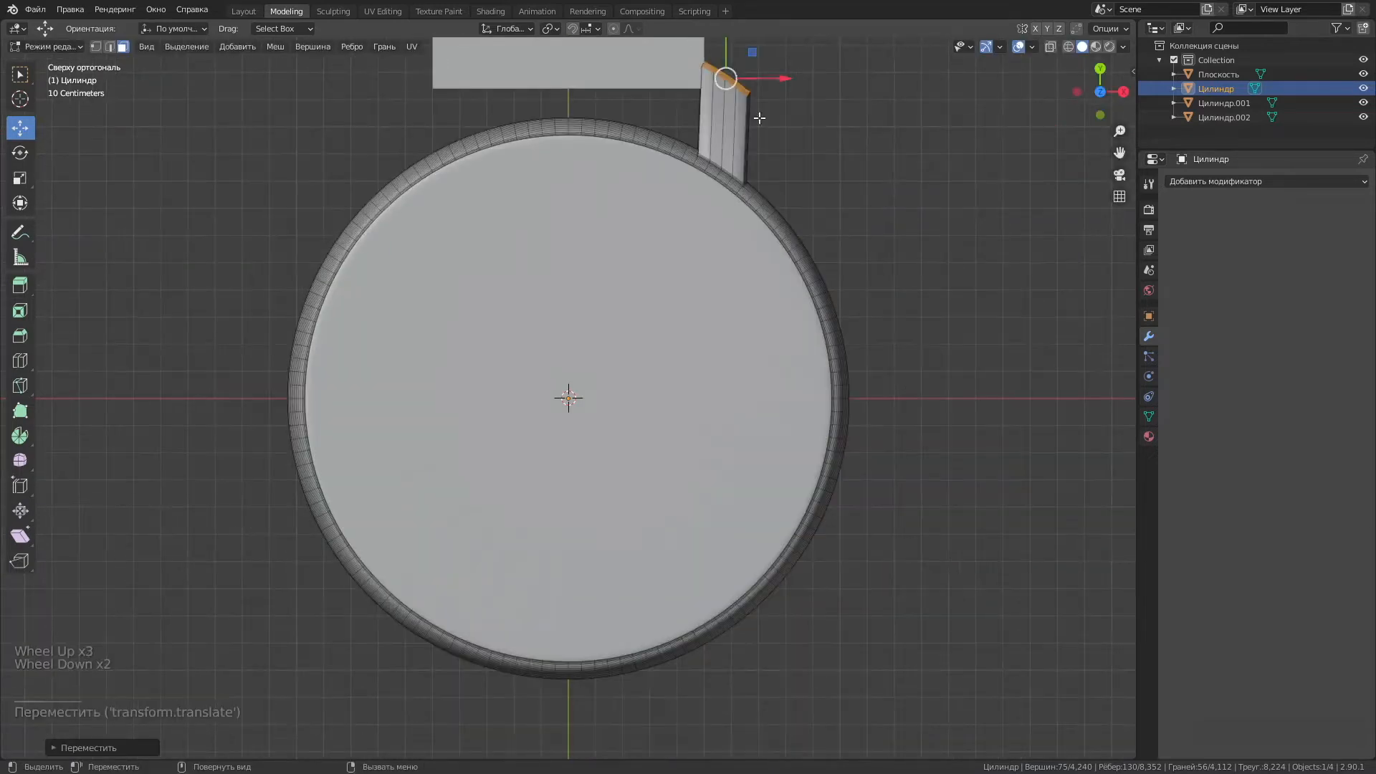
pyautogui.click(1050, 46)
pyautogui.click(1081, 47)
pyautogui.moveTo(773, 81); pyautogui.dragTo(789, 81)
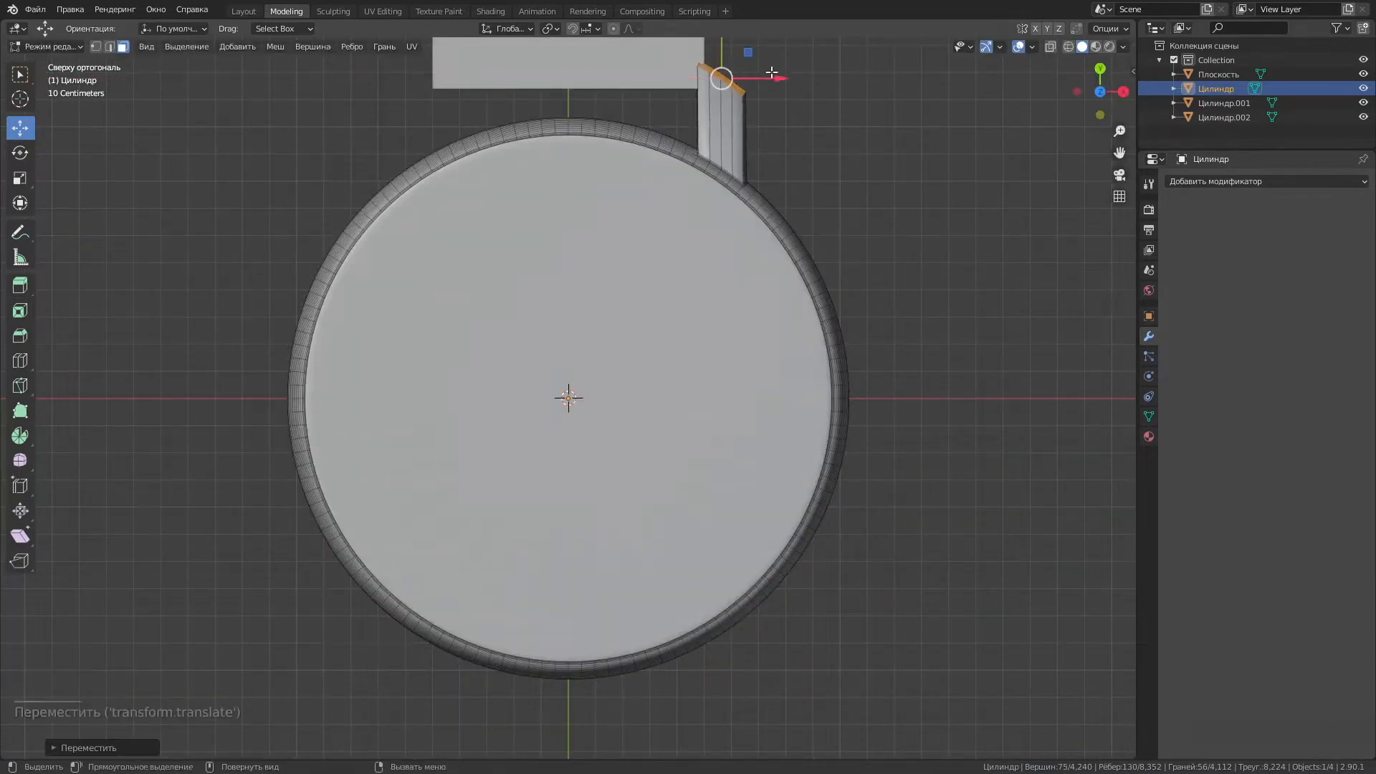
# Scale the faces at the lug's outer end.
pyautogui.scroll(-2, 771, 72)
pyautogui.moveTo(772, 72); pyautogui.dragTo(645, 301, button='middle')
pyautogui.scroll(2, 645, 301)
pyautogui.moveTo(645, 301); pyautogui.dragTo(714, 462, button='middle')
pyautogui.scroll(-2, 714, 430)
pyautogui.scroll(3, 715, 545)
pyautogui.click(21, 177)
pyautogui.moveTo(614, 487); pyautogui.dragTo(614, 574, button='middle')
pyautogui.scroll(-4, 615, 522)
pyautogui.moveTo(569, 736); pyautogui.dragTo(602, 724)
# Select the narrow strip of faces along the lug's outer side where it joins the body.
pyautogui.moveTo(599, 589); pyautogui.dragTo(643, 503, button='middle')
pyautogui.scroll(-2, 663, 518)
pyautogui.moveTo(608, 342); pyautogui.dragTo(611, 359)
pyautogui.moveTo(611, 359); pyautogui.dragTo(724, 409, button='middle')
pyautogui.scroll(2, 724, 409)
pyautogui.click(1089, 101)
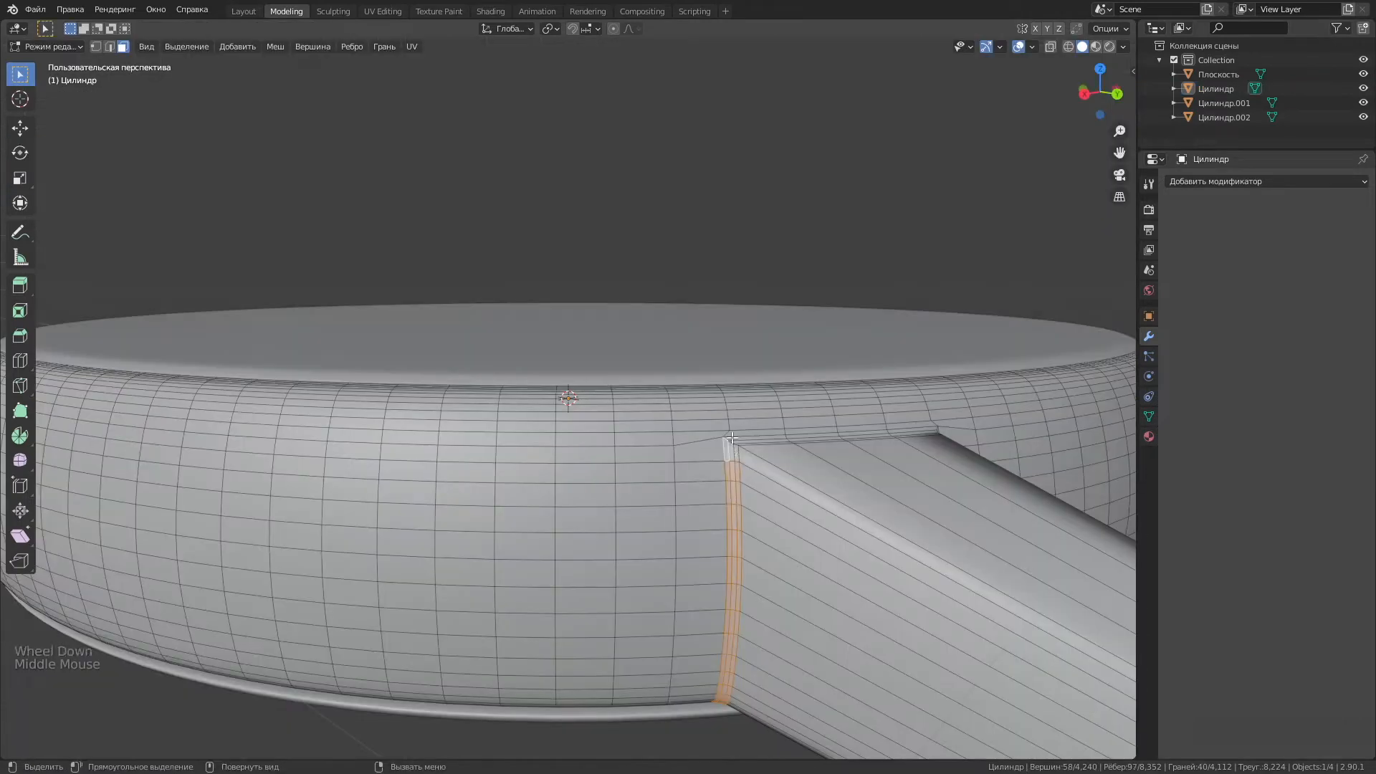
# Complete the strip selection at the lug's root and try to move it to widen the transition into the body.
pyautogui.scroll(-3, 648, 456)
pyautogui.click(1101, 68)
pyautogui.moveTo(771, 214); pyautogui.dragTo(774, 251, button='middle')
pyautogui.scroll(3, 774, 250)
pyautogui.moveTo(774, 251); pyautogui.dragTo(544, 461, button='middle')
pyautogui.scroll(4, 778, 286)
pyautogui.scroll(-3, 568, 399)
pyautogui.scroll(-1, 497, 602)
pyautogui.moveTo(506, 248); pyautogui.dragTo(469, 373, button='middle')
pyautogui.click(1100, 70)
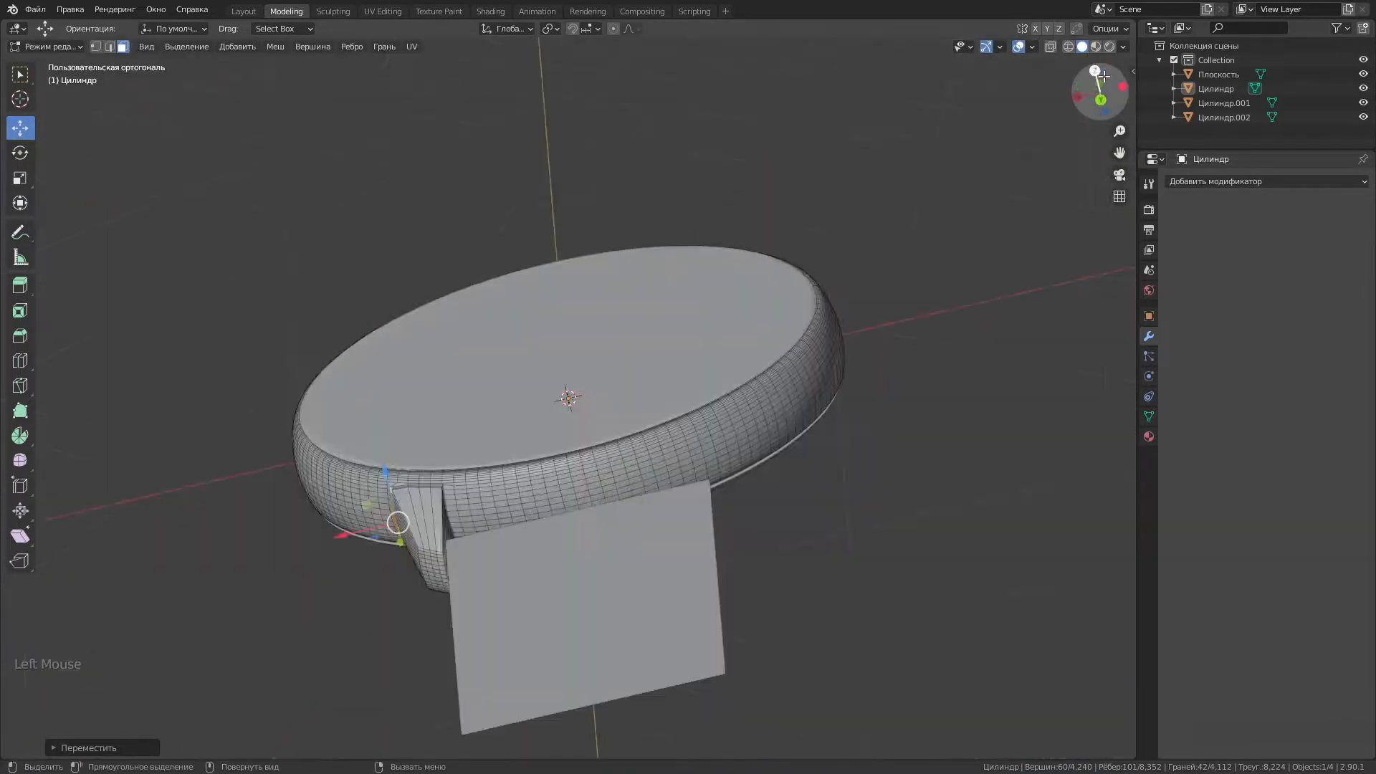
pyautogui.click(931, 136)
# Inspect the reshaped lug root in the Layout workspace and again in the Modeling workspace.
pyautogui.click(243, 11)
pyautogui.scroll(4, 545, 316)
pyautogui.moveTo(545, 315); pyautogui.dragTo(685, 401, button='middle')
pyautogui.click(286, 10)
pyautogui.moveTo(387, 136); pyautogui.dragTo(807, 433, button='middle')
pyautogui.scroll(3, 452, 209)
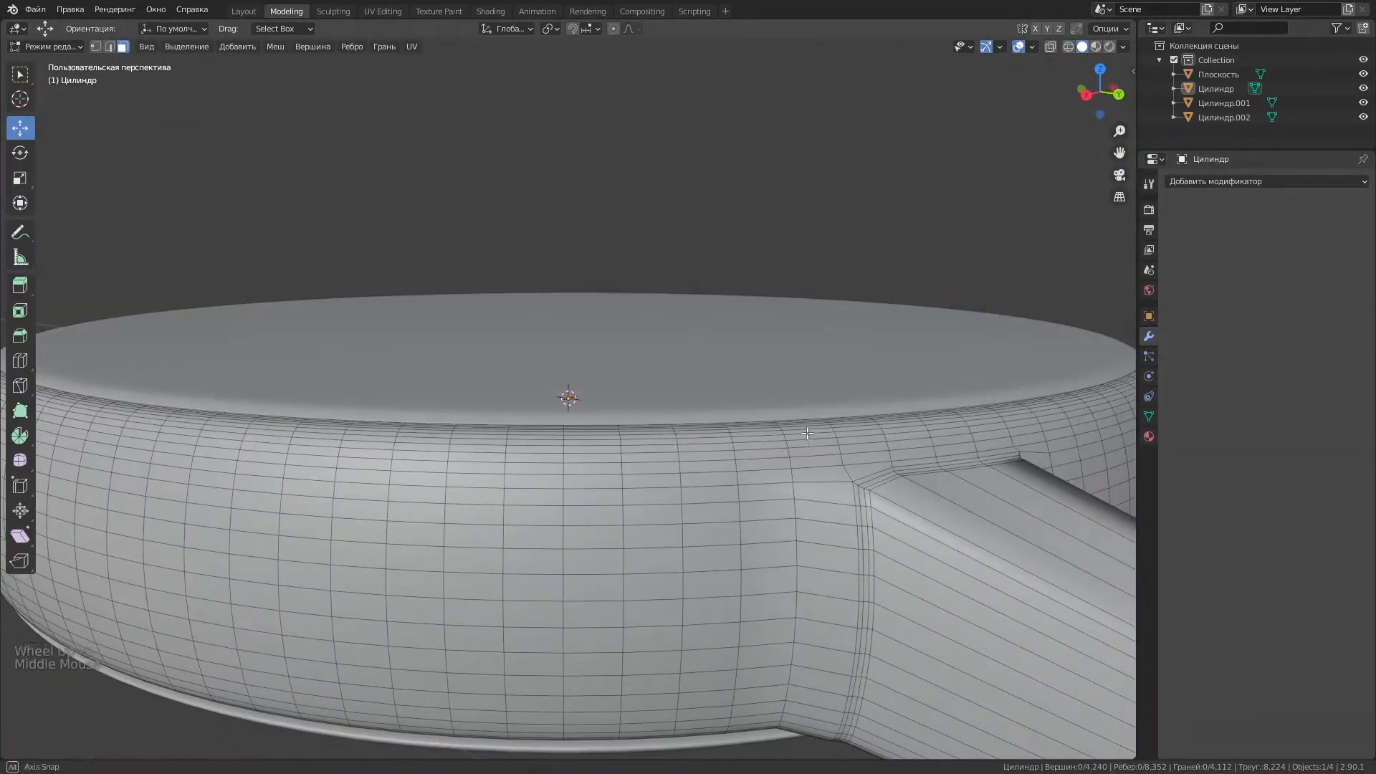
pyautogui.click(860, 498)
pyautogui.moveTo(860, 498); pyautogui.dragTo(654, 491, button='middle')
# Undo the reshaping of the lug's root faces.
pyautogui.hotkey('ctrl', 'z')
pyautogui.hotkey('ctrl', 'z')
pyautogui.hotkey('ctrl', 'z')
pyautogui.hotkey('ctrl', 'z')
pyautogui.hotkey('ctrl', 'z')
pyautogui.hotkey('ctrl', 'z')
pyautogui.hotkey('ctrl', 'z')
pyautogui.hotkey('ctrl', 'z')
pyautogui.hotkey('ctrl', 'z')
pyautogui.hotkey('ctrl', 'z')
pyautogui.hotkey('ctrl', 'z')
pyautogui.hotkey('ctrl', 'z')
pyautogui.hotkey('ctrl', 'z')
pyautogui.hotkey('ctrl', 'z')
# Select the lengthwise edge loops along the lug's corners.
pyautogui.click(803, 517)
pyautogui.keyDown('alt'); pyautogui.keyDown('shift'); pyautogui.click(638, 428); pyautogui.keyUp('shift'); pyautogui.keyUp('alt')
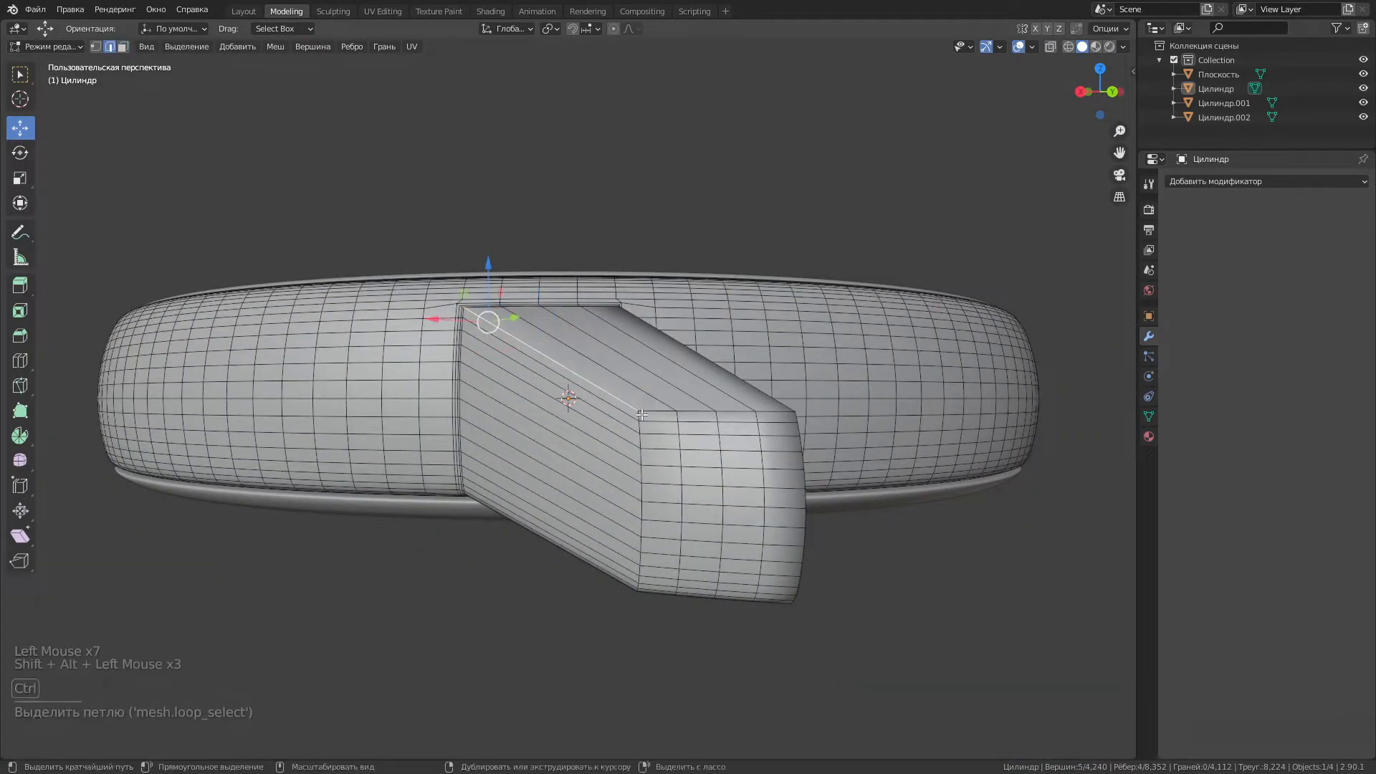
pyautogui.scroll(3, 676, 440)
pyautogui.scroll(-1, 645, 401)
pyautogui.moveTo(676, 440)
pyautogui.mouseDown(button='middle')
pyautogui.moveTo(636, 380)
pyautogui.moveTo(681, 458)
pyautogui.mouseUp(button='middle')
pyautogui.keyDown('alt'); pyautogui.keyDown('shift'); pyautogui.click(658, 441); pyautogui.keyUp('shift'); pyautogui.keyUp('alt')
pyautogui.scroll(-2, 658, 441)
# Delete the ring of faces around the lug's root and separate the lug into its own object.
pyautogui.rightClick(800, 547)
pyautogui.click(896, 694)
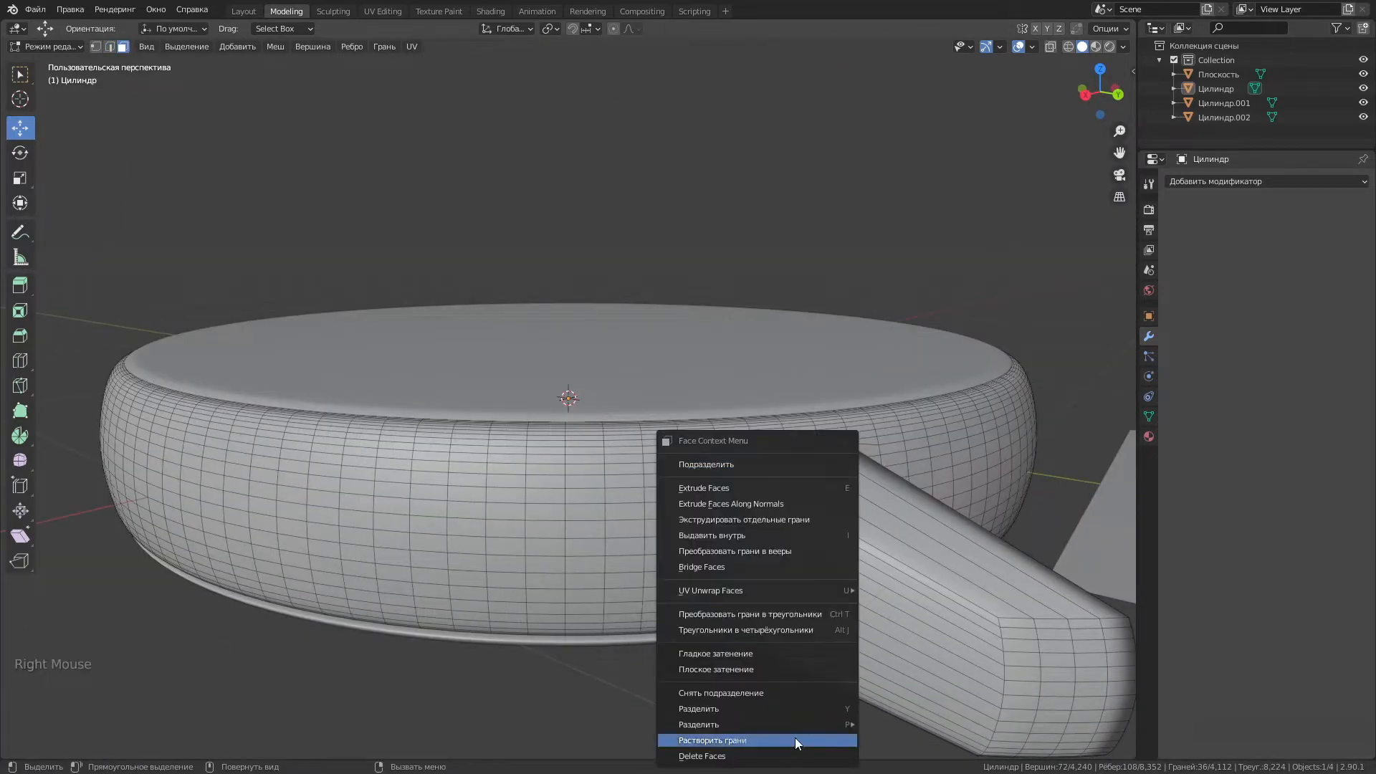
pyautogui.rightClick(824, 645)
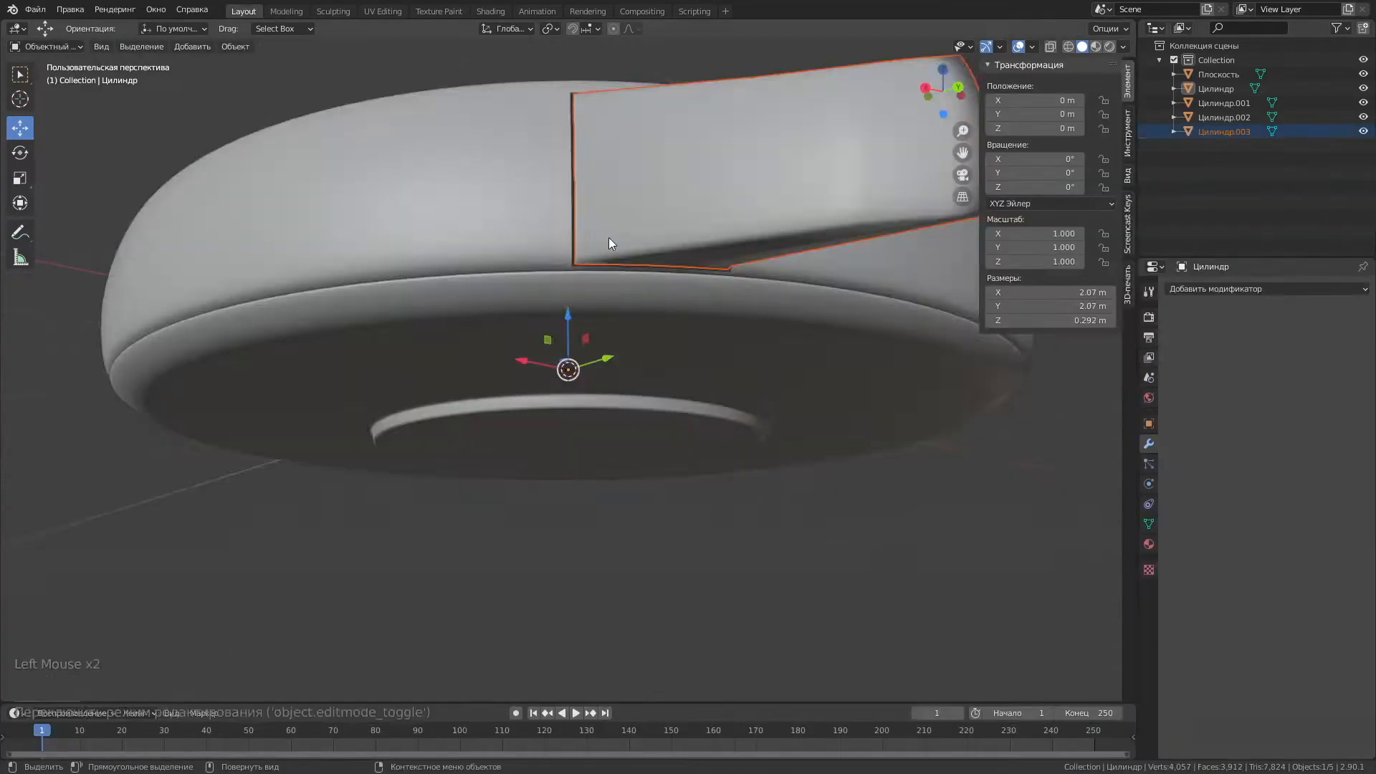
# Add a Subdivision Surface modifier to the separated lug.
pyautogui.click(608, 243)
pyautogui.scroll(-1, 608, 244)
pyautogui.moveTo(609, 244); pyautogui.dragTo(616, 308, button='middle')
pyautogui.click(1266, 288)
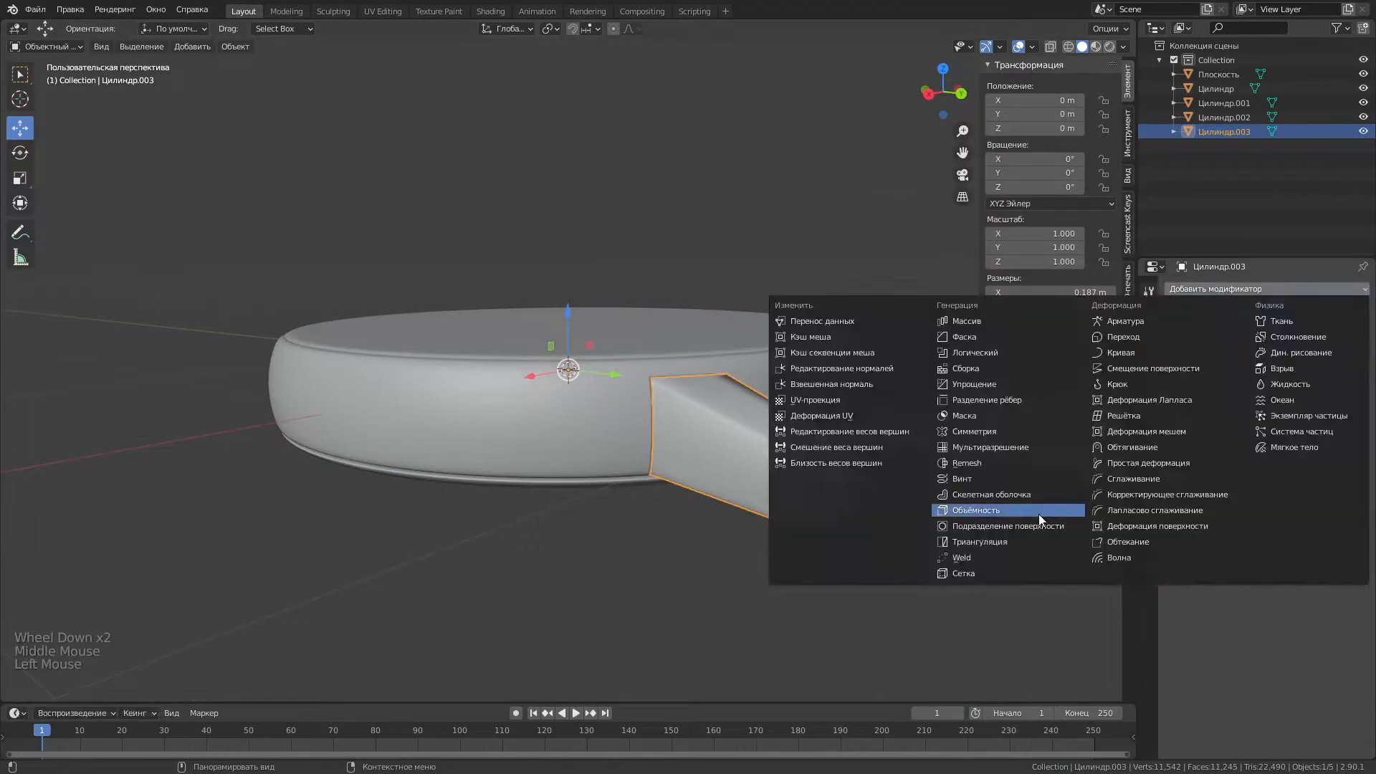
pyautogui.click(993, 525)
# Examine the subdivided lug's rounded shape and edge layout in the Modeling and Layout workspaces.
pyautogui.click(286, 11)
pyautogui.scroll(2, 717, 416)
pyautogui.moveTo(716, 416); pyautogui.dragTo(685, 373, button='middle')
pyautogui.click(437, 375)
pyautogui.scroll(-4, 566, 396)
pyautogui.scroll(3, 509, 393)
pyautogui.click(243, 11)
pyautogui.scroll(3, 745, 423)
pyautogui.click(286, 11)
pyautogui.scroll(-2, 645, 373)
# Dissolve the surplus edge loops running close to the lug's lower and upper corner edges.
pyautogui.click(720, 426)
pyautogui.moveTo(681, 222); pyautogui.dragTo(542, 396, button='middle')
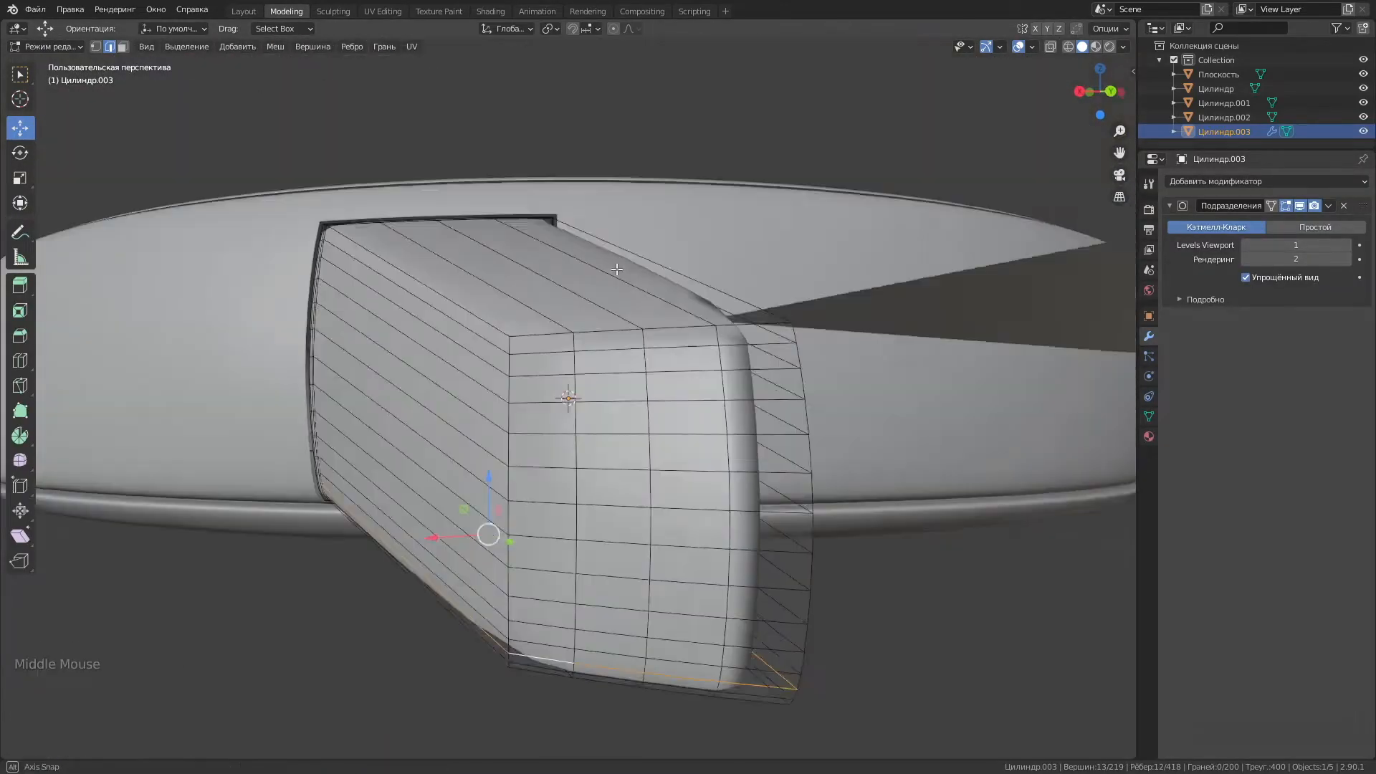
pyautogui.keyDown('alt'); pyautogui.keyDown('shift'); pyautogui.click(542, 396); pyautogui.keyUp('shift'); pyautogui.keyUp('alt')
pyautogui.keyDown('alt'); pyautogui.keyDown('shift'); pyautogui.click(545, 658); pyautogui.keyUp('shift'); pyautogui.keyUp('alt')
pyautogui.rightClick(536, 661)
pyautogui.click(536, 661)
# Dissolve the remaining closely spaced edge loops beside the corner edges on the lug's other side.
pyautogui.moveTo(645, 444); pyautogui.dragTo(487, 409, button='middle')
pyautogui.click(235, 459)
pyautogui.keyDown('alt'); pyautogui.keyDown('shift'); pyautogui.click(237, 451); pyautogui.keyUp('shift'); pyautogui.keyUp('alt')
pyautogui.rightClick(238, 449)
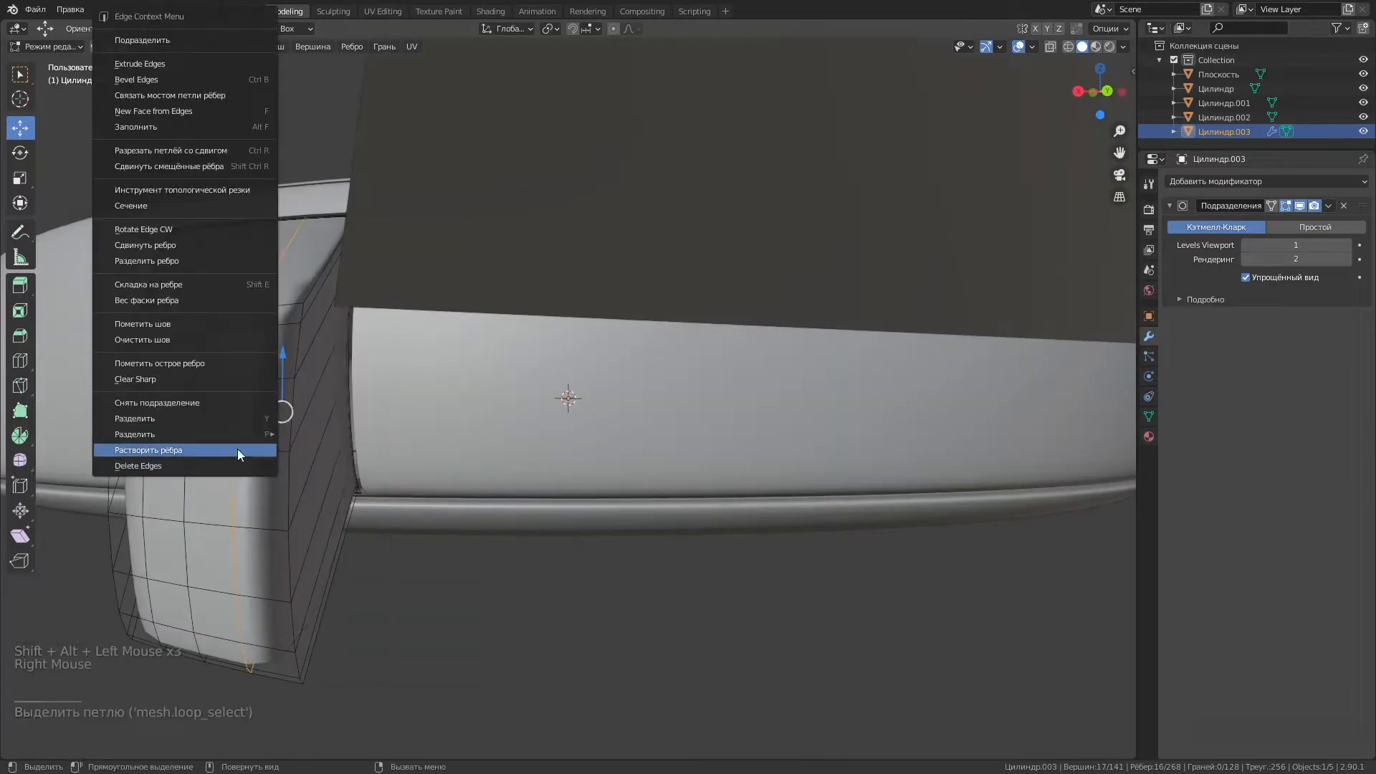
pyautogui.click(238, 448)
pyautogui.moveTo(243, 444); pyautogui.dragTo(233, 286, button='middle')
pyautogui.keyDown('alt'); pyautogui.keyDown('shift'); pyautogui.click(253, 289); pyautogui.keyUp('shift'); pyautogui.keyUp('alt')
pyautogui.keyDown('alt'); pyautogui.keyDown('shift'); pyautogui.click(250, 606); pyautogui.keyUp('shift'); pyautogui.keyUp('alt')
pyautogui.rightClick(248, 606)
pyautogui.click(249, 607)
# Select further edge loops on the lug and apply its Subdivision Surface modifier.
pyautogui.moveTo(609, 502); pyautogui.dragTo(648, 500, button='middle')
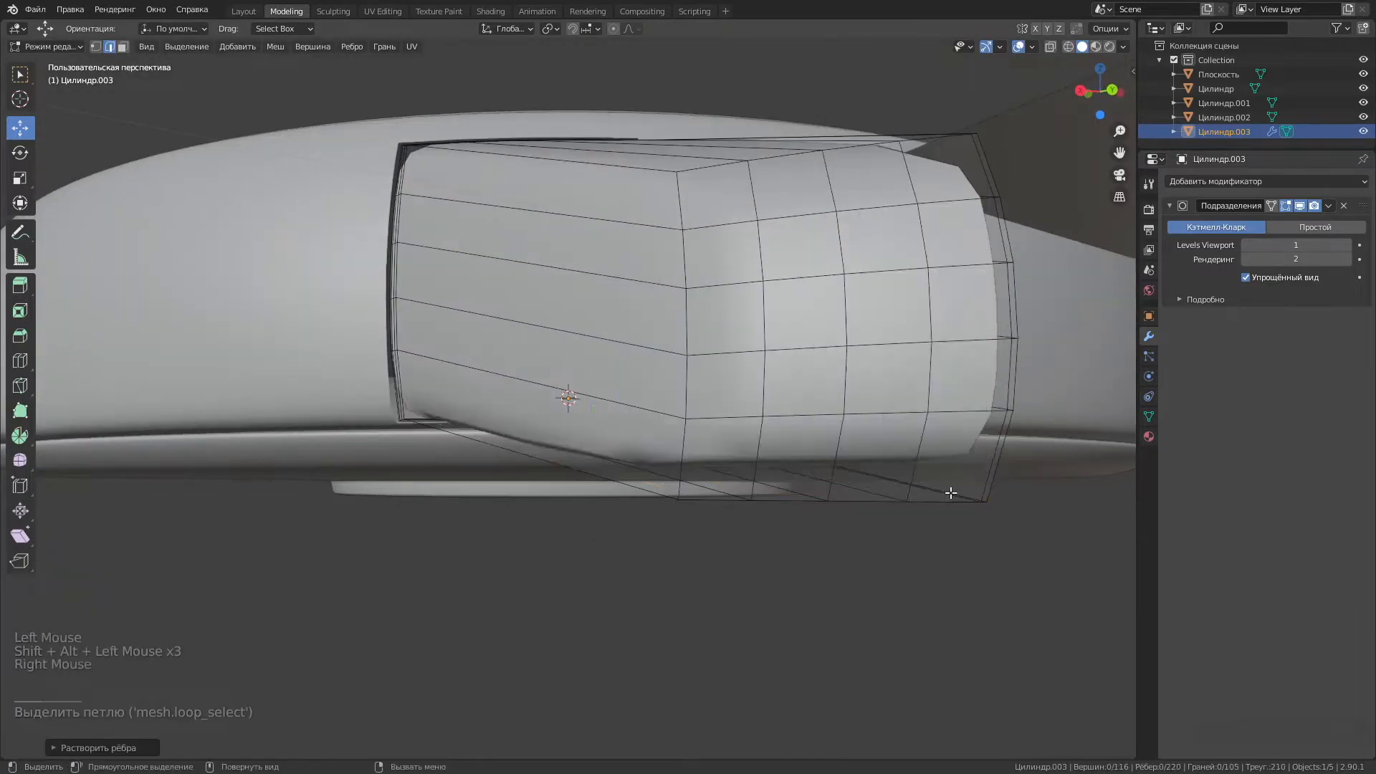
pyautogui.moveTo(951, 493); pyautogui.dragTo(999, 495, button='middle')
pyautogui.scroll(-2, 999, 495)
pyautogui.moveTo(999, 494); pyautogui.dragTo(795, 390, button='middle')
pyautogui.scroll(2, 463, 267)
pyautogui.moveTo(464, 267); pyautogui.dragTo(566, 344, button='middle')
pyautogui.click(569, 399)
pyautogui.keyDown('alt'); pyautogui.keyDown('shift'); pyautogui.click(578, 324); pyautogui.keyUp('shift'); pyautogui.keyUp('alt')
pyautogui.keyDown('alt'); pyautogui.keyDown('shift'); pyautogui.click(582, 430); pyautogui.keyUp('shift'); pyautogui.keyUp('alt')
pyautogui.moveTo(659, 346); pyautogui.dragTo(487, 389, button='middle')
pyautogui.hotkey('ctrl', '2')
pyautogui.scroll(-2, 534, 274)
pyautogui.moveTo(534, 274); pyautogui.dragTo(751, 207, button='middle')
pyautogui.moveTo(1076, 98); pyautogui.dragTo(387, 440, button='middle')
pyautogui.click(387, 440)
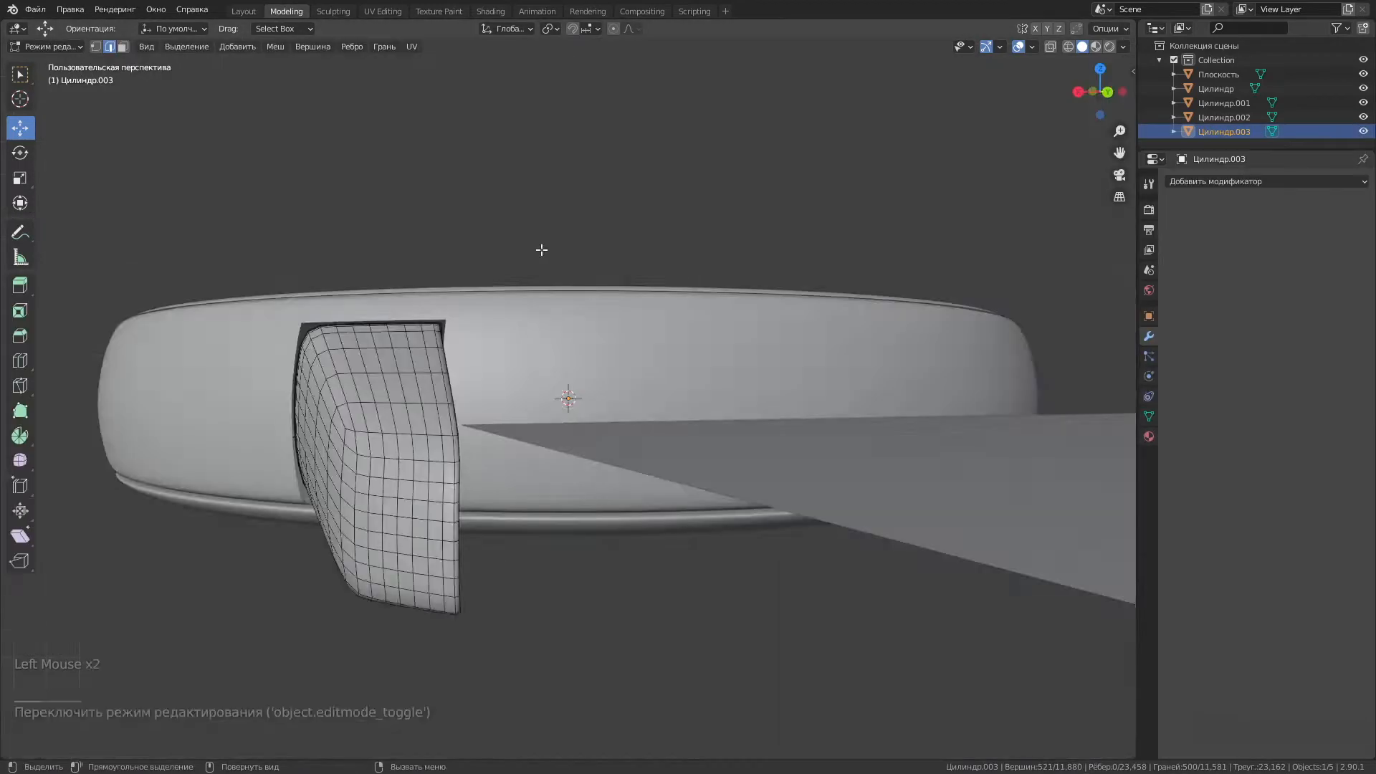
# Dissolve the extra edge loops around the lug's root and join the lug with the ring body into one object.
pyautogui.scroll(2, 352, 81)
pyautogui.moveTo(351, 81); pyautogui.dragTo(487, 265, button='middle')
pyautogui.scroll(1, 488, 265)
pyautogui.moveTo(487, 265); pyautogui.dragTo(617, 451, button='middle')
pyautogui.rightClick(622, 443)
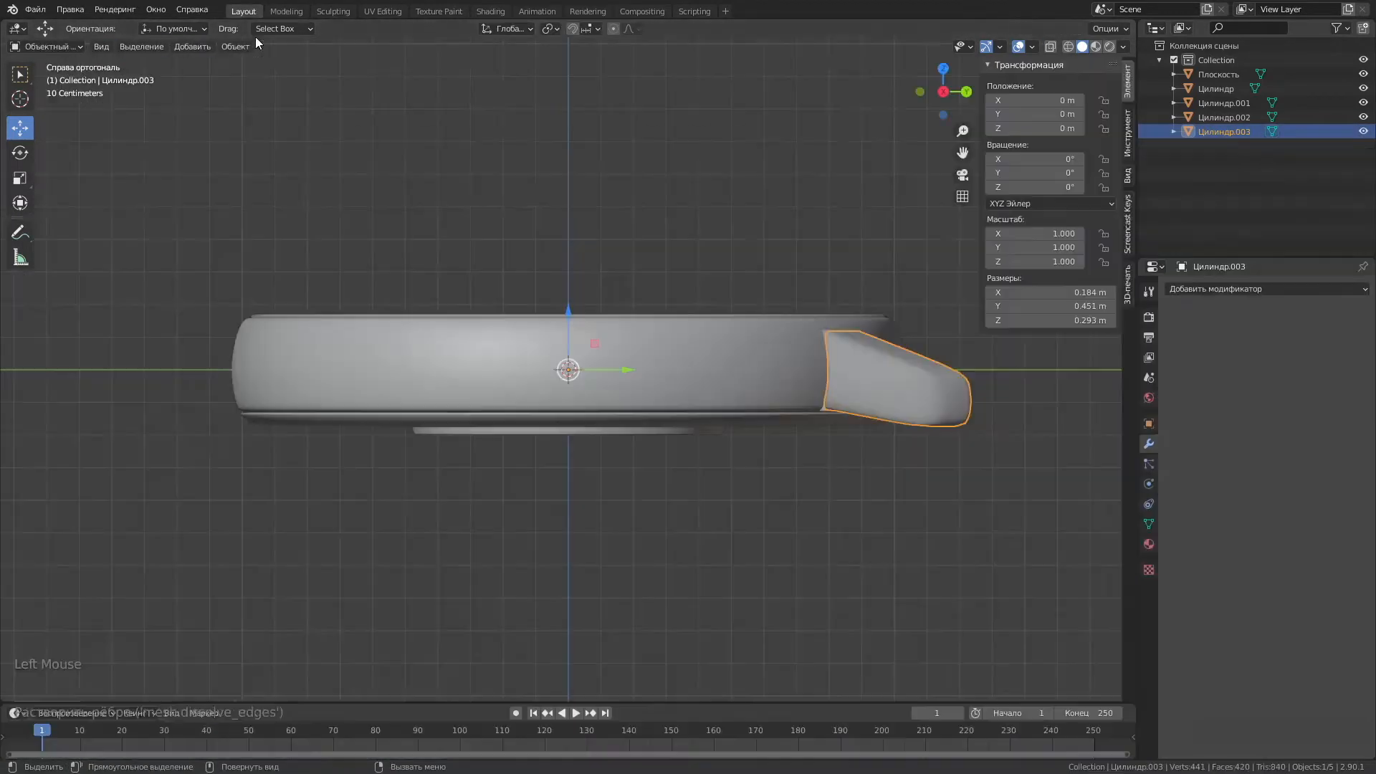
pyautogui.keyDown('shift'); pyautogui.click(773, 356); pyautogui.keyUp('shift')
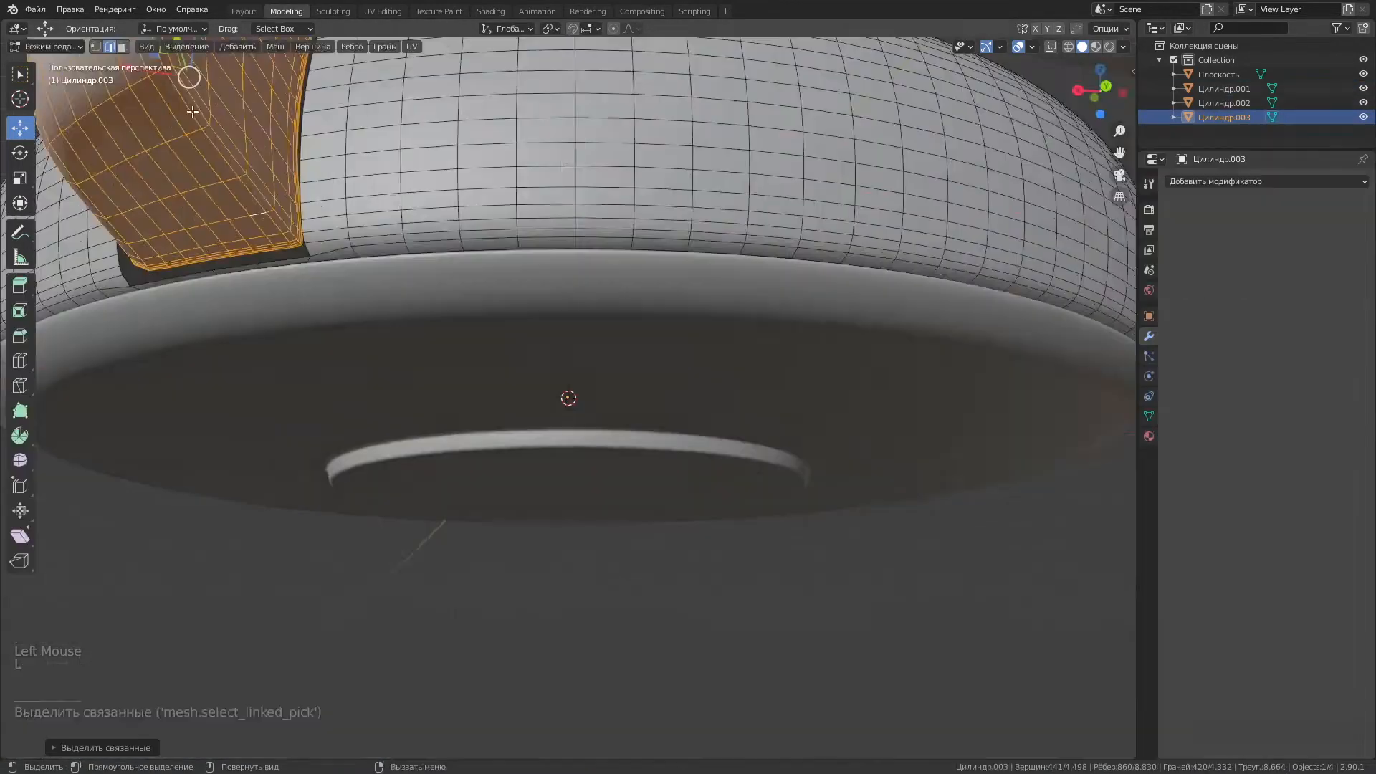
# Select all connected faces of the lug and nudge it to line up with the opening in the ring.
pyautogui.scroll(-1, 192, 111)
pyautogui.moveTo(192, 111); pyautogui.dragTo(215, 101, button='middle')
pyautogui.moveTo(222, 169); pyautogui.dragTo(237, 186)
pyautogui.moveTo(237, 186); pyautogui.dragTo(283, 243, button='middle')
pyautogui.hotkey('ctrl', 'z')
pyautogui.moveTo(462, 710); pyautogui.dragTo(466, 688, button='middle')
pyautogui.moveTo(442, 680); pyautogui.dragTo(452, 696)
pyautogui.moveTo(441, 621); pyautogui.dragTo(421, 584, button='middle')
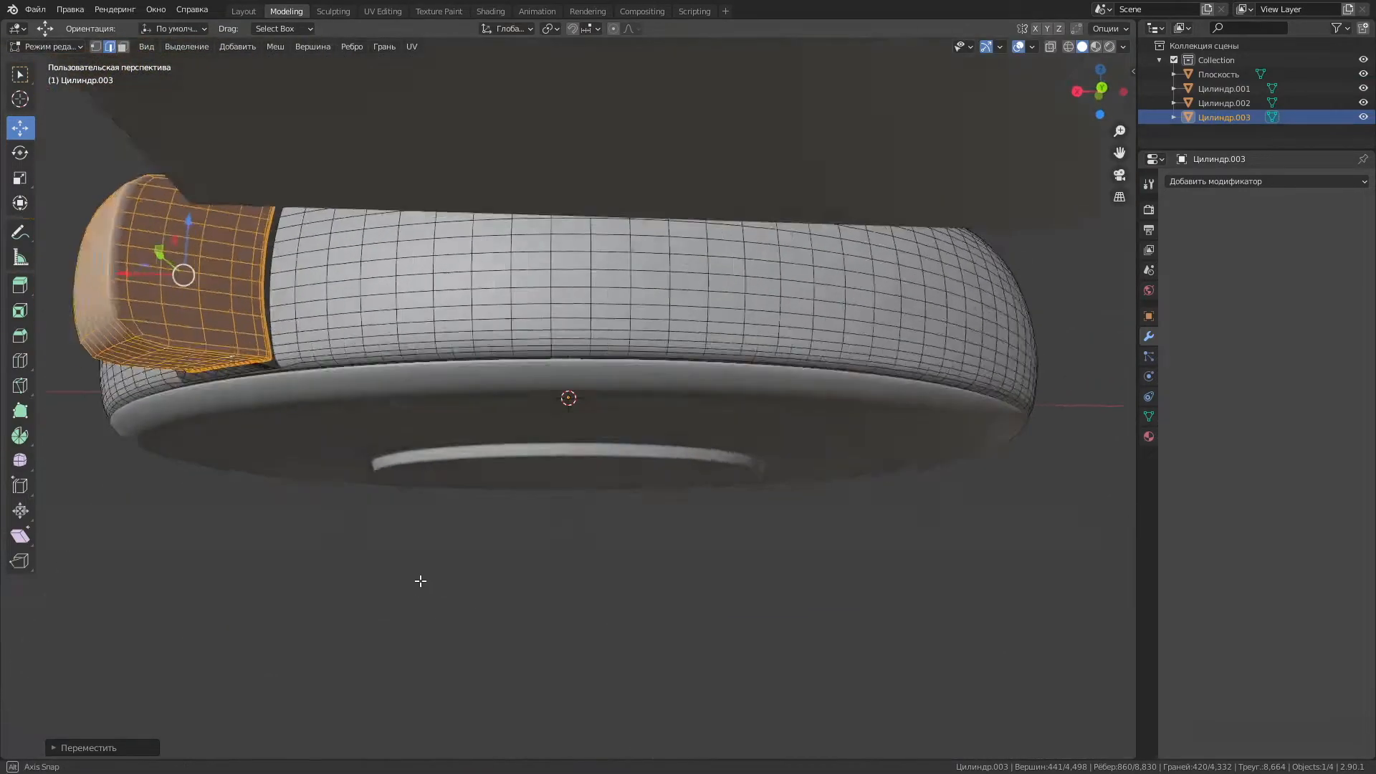
# Select the column of edges on the side of the ring's opening beside the lug and shift it slightly along X.
pyautogui.click(235, 267)
pyautogui.keyDown('alt'); pyautogui.keyDown('shift'); pyautogui.click(237, 251); pyautogui.keyUp('shift'); pyautogui.keyUp('alt')
pyautogui.keyDown('alt'); pyautogui.keyDown('shift'); pyautogui.click(231, 294); pyautogui.keyUp('shift'); pyautogui.keyUp('alt')
pyautogui.keyDown('alt'); pyautogui.keyDown('shift'); pyautogui.click(207, 309); pyautogui.keyUp('shift'); pyautogui.keyUp('alt')
pyautogui.moveTo(251, 276); pyautogui.dragTo(301, 246, button='middle')
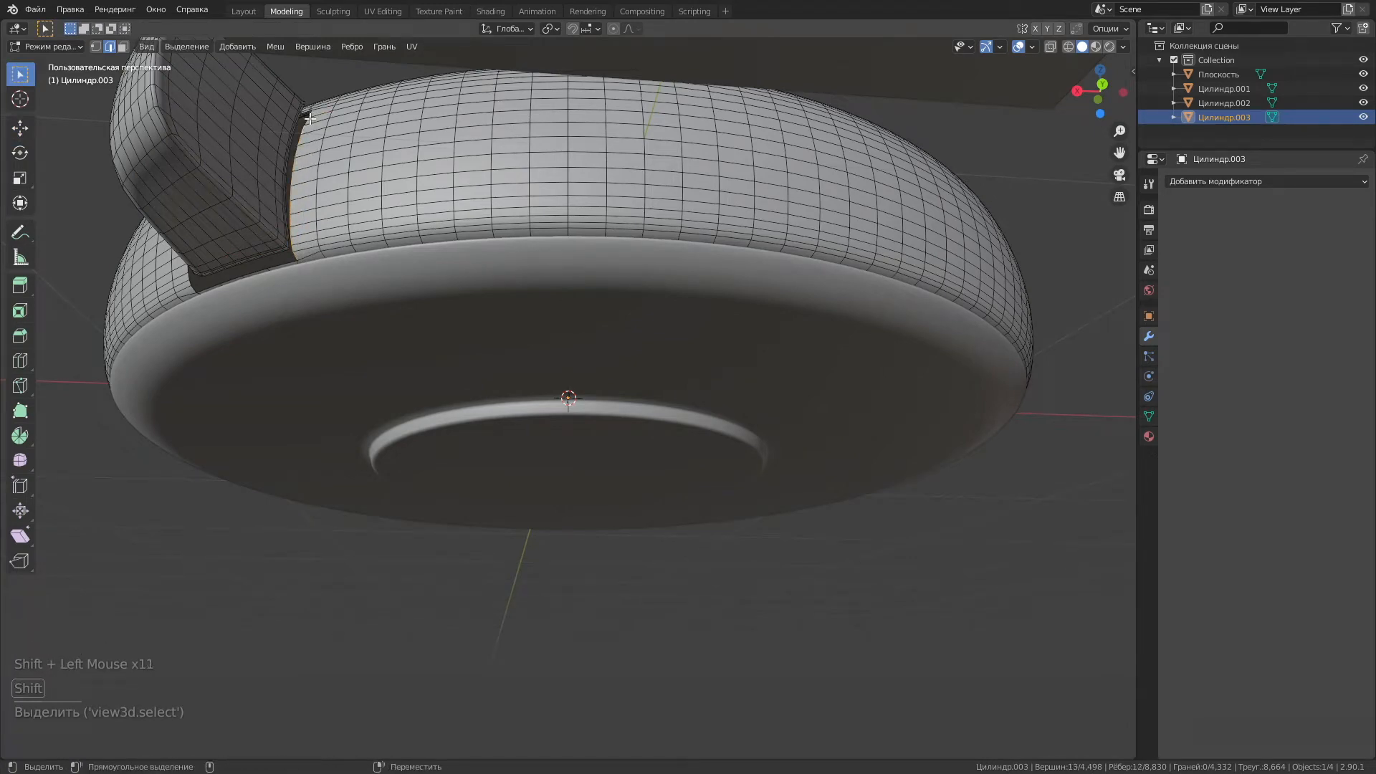
pyautogui.moveTo(328, 115); pyautogui.dragTo(375, 224, button='middle')
pyautogui.scroll(5, 375, 225)
pyautogui.keyDown('shift'); pyautogui.click(286, 419); pyautogui.keyUp('shift')
pyautogui.keyDown('shift'); pyautogui.click(284, 446); pyautogui.keyUp('shift')
pyautogui.scroll(-4, 301, 323)
pyautogui.moveTo(301, 322); pyautogui.dragTo(272, 283, button='middle')
pyautogui.click(20, 127)
pyautogui.moveTo(287, 118); pyautogui.dragTo(295, 189, button='middle')
pyautogui.scroll(-1, 322, 182)
pyautogui.moveTo(313, 644); pyautogui.dragTo(321, 638)
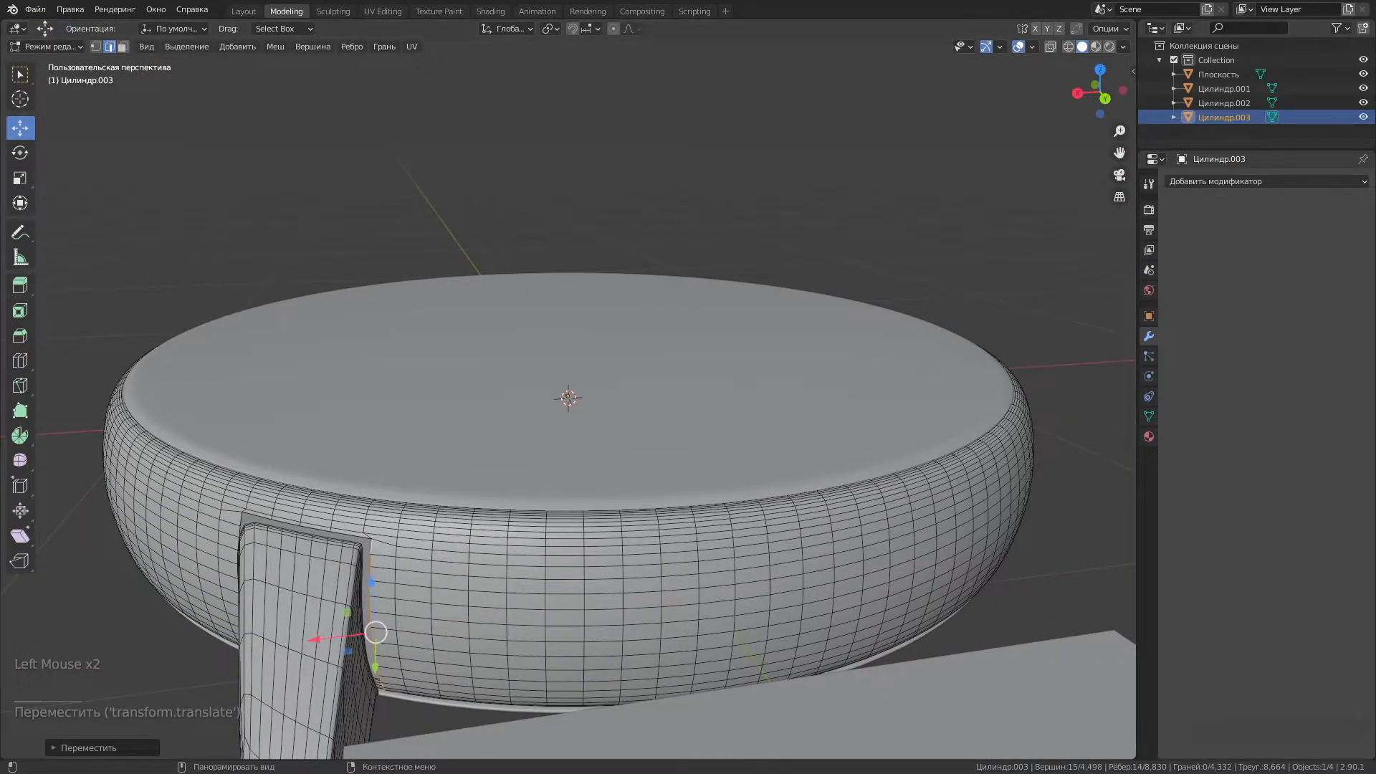
# Select the border loops of the lug's root and the ring's opening and bridge them with faces.
pyautogui.moveTo(707, 615); pyautogui.dragTo(706, 574, button='middle')
pyautogui.scroll(2, 307, 483)
pyautogui.keyDown('alt'); pyautogui.keyDown('shift'); pyautogui.click(304, 478); pyautogui.keyUp('shift'); pyautogui.keyUp('alt')
pyautogui.scroll(3, 301, 473)
pyautogui.moveTo(301, 473); pyautogui.dragTo(430, 435, button='middle')
pyautogui.keyDown('alt'); pyautogui.keyDown('shift'); pyautogui.click(430, 435); pyautogui.keyUp('shift'); pyautogui.keyUp('alt')
pyautogui.click(323, 47)
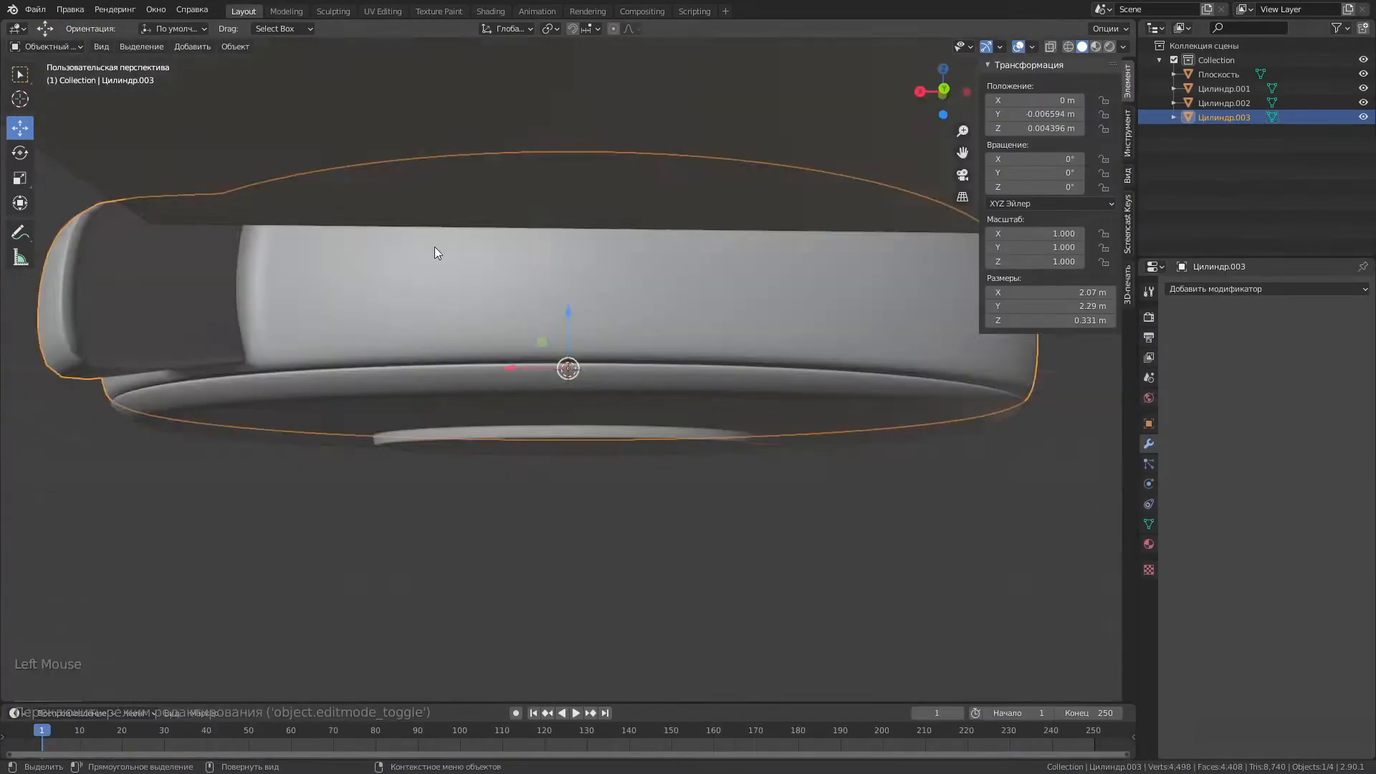
# Dissolve the extra closely spaced edge loops around the junction of the lug and the ring.
pyautogui.moveTo(434, 246); pyautogui.dragTo(573, 497, button='middle')
pyautogui.scroll(2, 573, 496)
pyautogui.scroll(1, 574, 497)
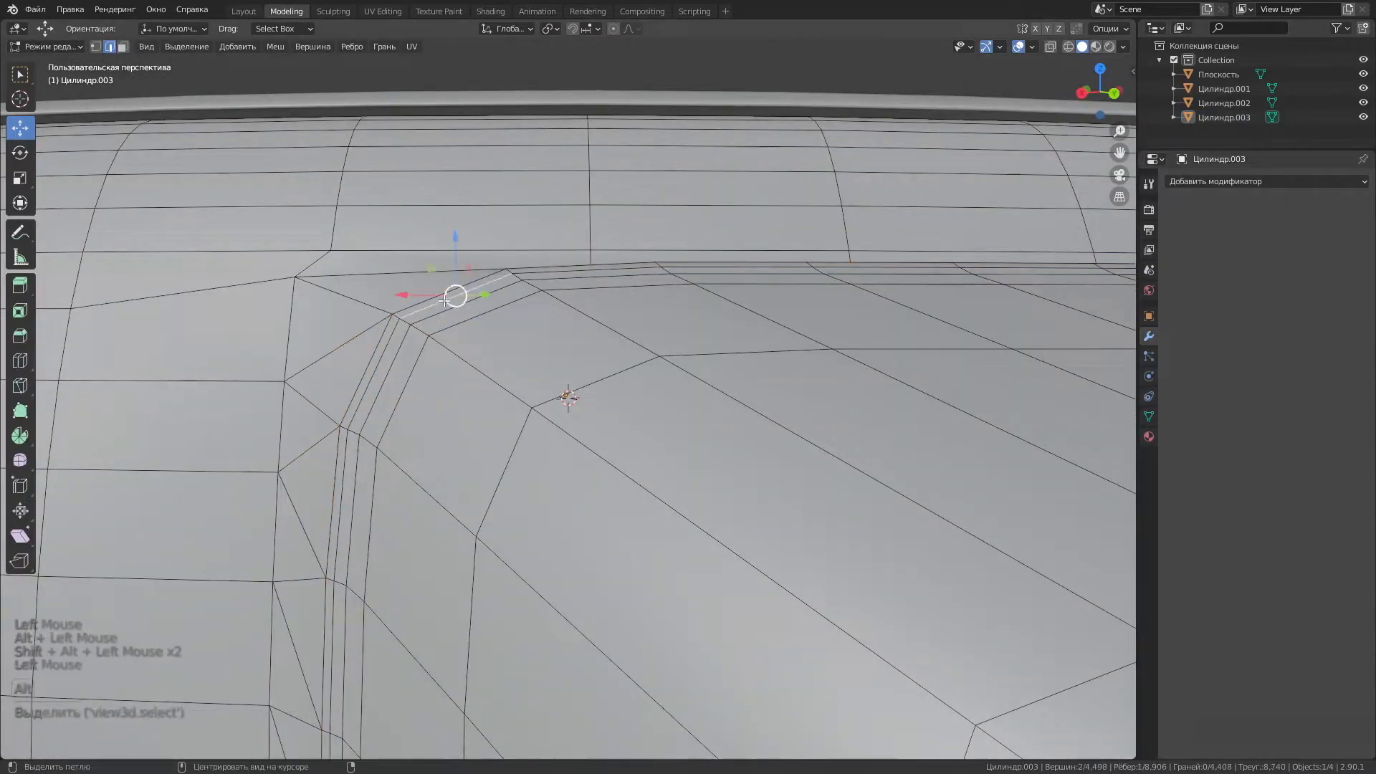
pyautogui.click(351, 47)
pyautogui.click(476, 445)
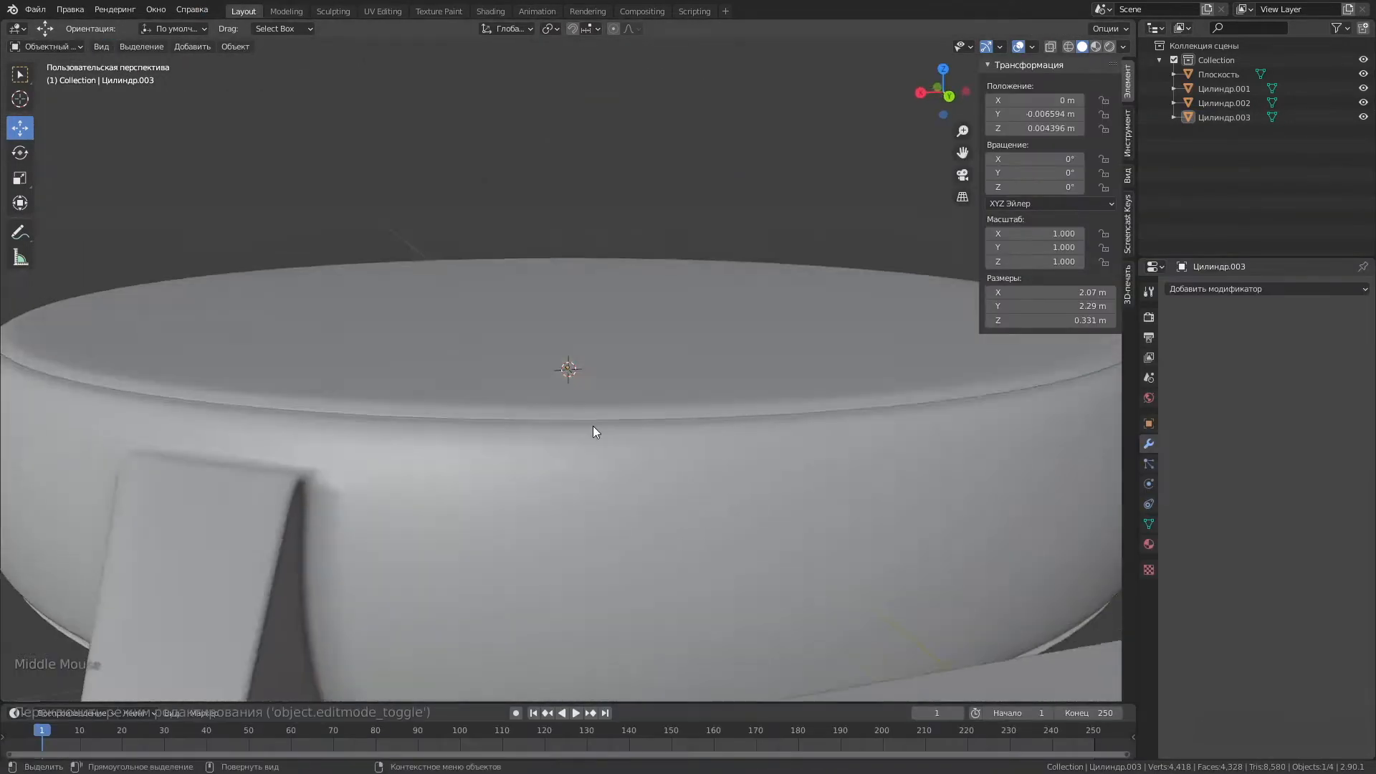
pyautogui.scroll(-3, 738, 415)
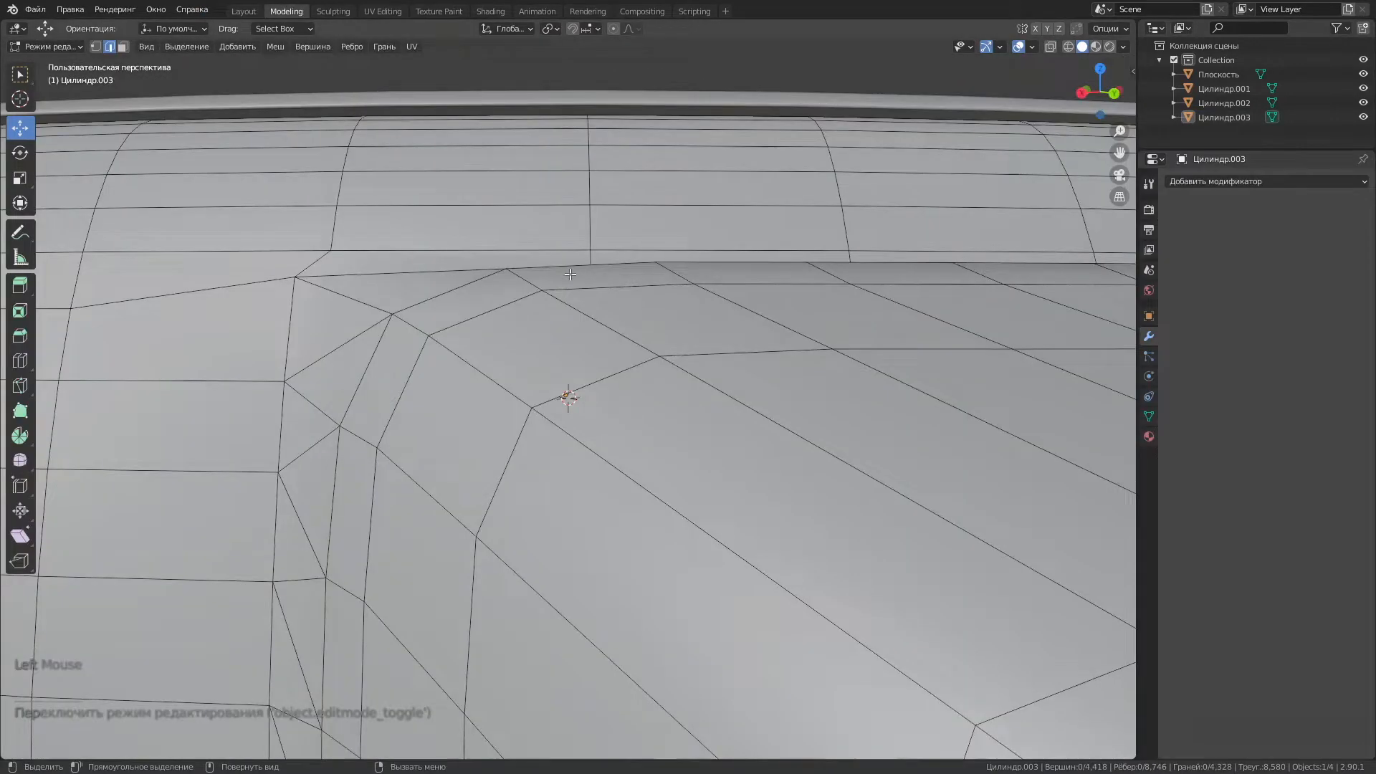
# Select the narrow strip of faces along the top of the lug's root and lower it slightly in Z.
pyautogui.scroll(-3, 226, 247)
pyautogui.keyDown('shift'); pyautogui.click(377, 663); pyautogui.keyUp('shift')
pyautogui.keyDown('shift'); pyautogui.click(473, 665); pyautogui.keyUp('shift')
pyautogui.moveTo(473, 665); pyautogui.dragTo(511, 278, button='middle')
pyautogui.hotkey('ctrl', 'z')
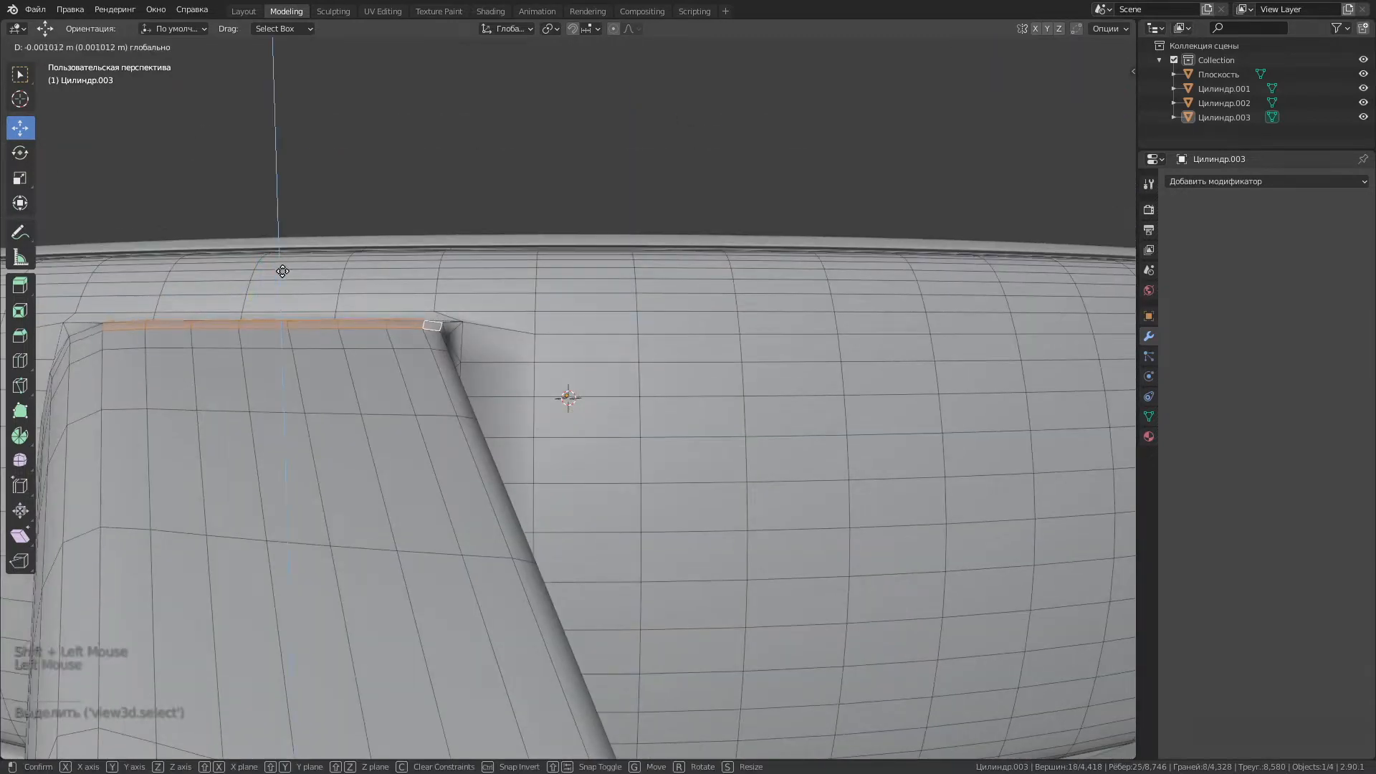
pyautogui.moveTo(286, 282); pyautogui.dragTo(430, 281, button='middle')
# Dissolve two edge loops circling the lug close to its root.
pyautogui.click(110, 47)
pyautogui.click(738, 352)
pyautogui.keyDown('alt'); pyautogui.keyDown('shift'); pyautogui.click(756, 370); pyautogui.keyUp('shift'); pyautogui.keyUp('alt')
pyautogui.keyDown('alt'); pyautogui.keyDown('shift'); pyautogui.click(777, 373); pyautogui.keyUp('shift'); pyautogui.keyUp('alt')
pyautogui.rightClick(778, 372)
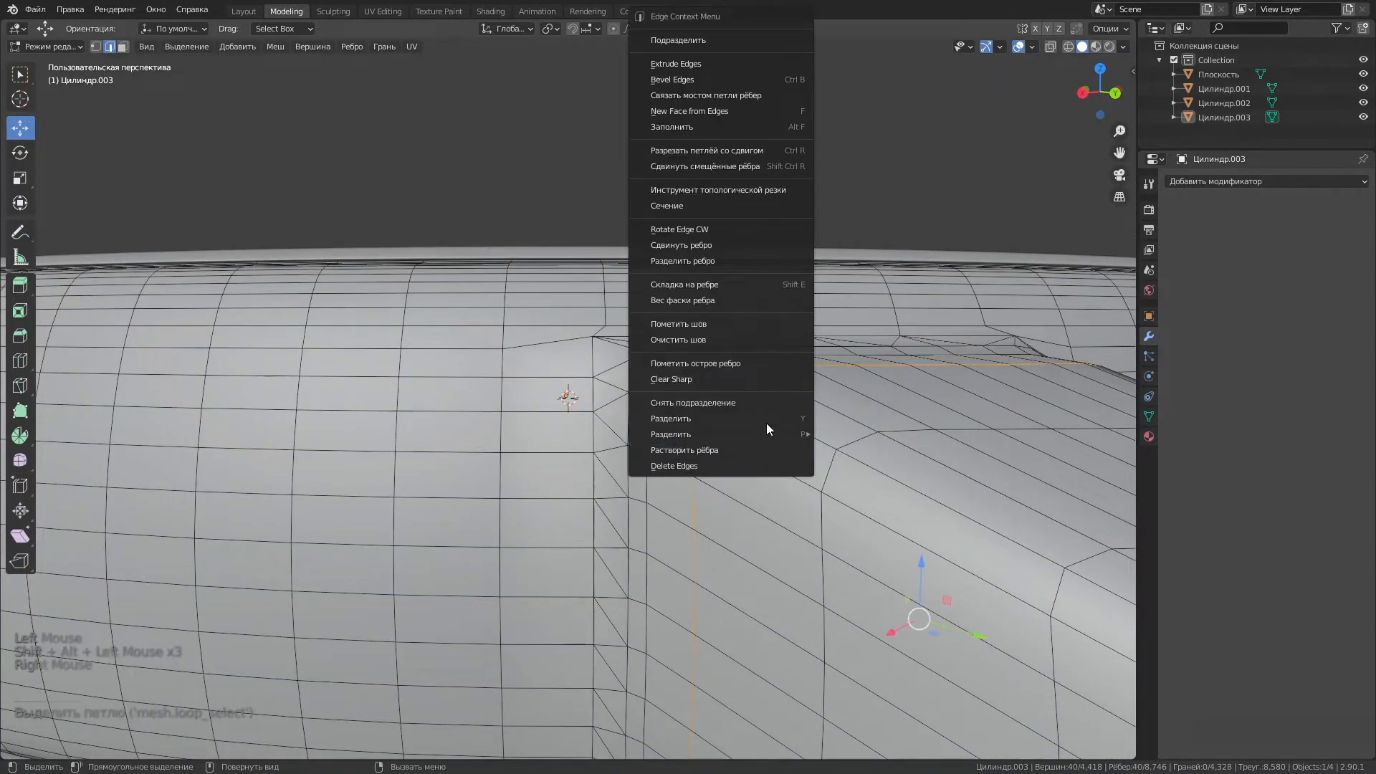
pyautogui.click(738, 450)
pyautogui.moveTo(717, 452); pyautogui.dragTo(515, 511, button='middle')
pyautogui.click(505, 545)
pyautogui.keyDown('alt'); pyautogui.keyDown('shift'); pyautogui.click(459, 553); pyautogui.keyUp('shift'); pyautogui.keyUp('alt')
pyautogui.rightClick(461, 553)
pyautogui.click(423, 630)
# Inspect the shading and mesh of the blended junction between the lug and the ring body from several sides.
pyautogui.scroll(-7, 459, 553)
pyautogui.click(244, 11)
pyautogui.moveTo(663, 434)
pyautogui.mouseDown(button='middle')
pyautogui.moveTo(528, 420)
pyautogui.moveTo(625, 334)
pyautogui.moveTo(665, 435)
pyautogui.mouseUp(button='middle')
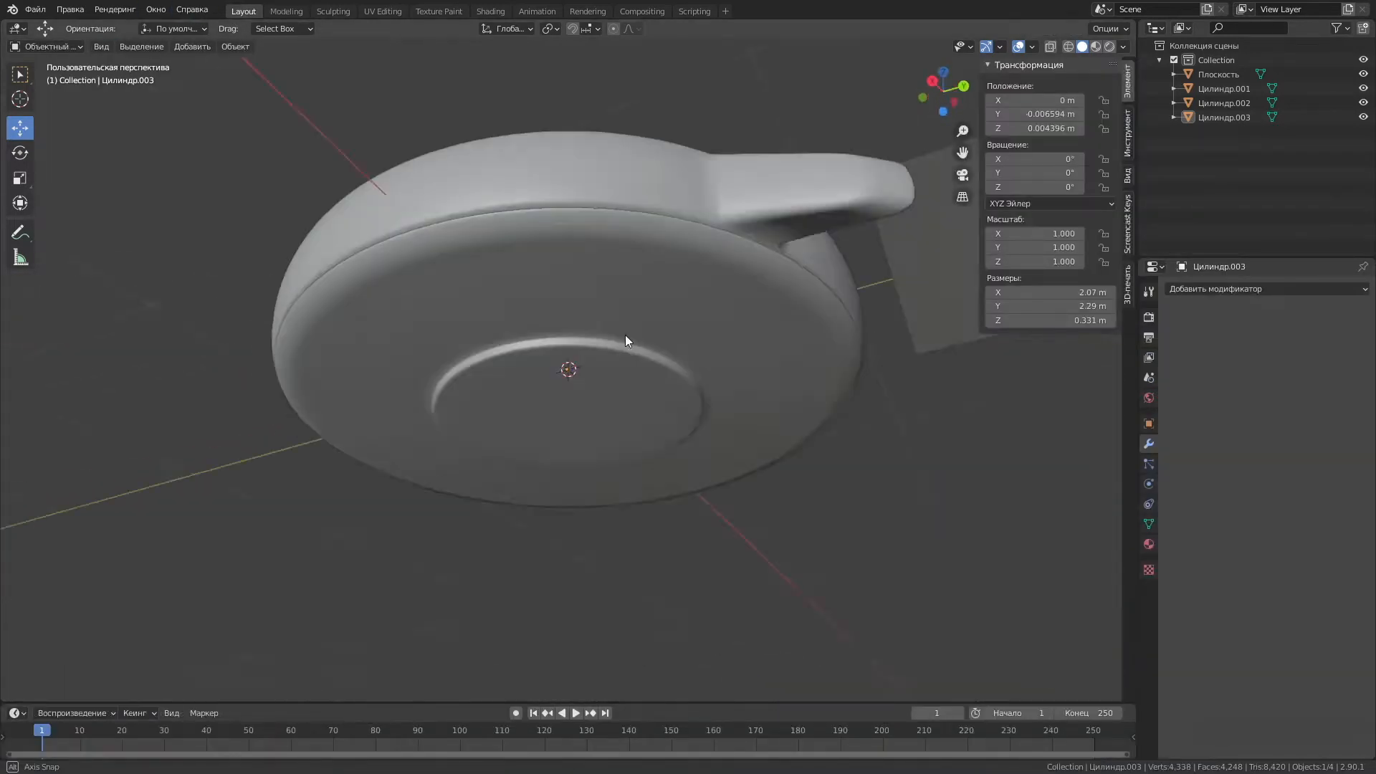
pyautogui.scroll(2, 665, 436)
pyautogui.moveTo(782, 448); pyautogui.dragTo(552, 430, button='middle')
pyautogui.click(286, 10)
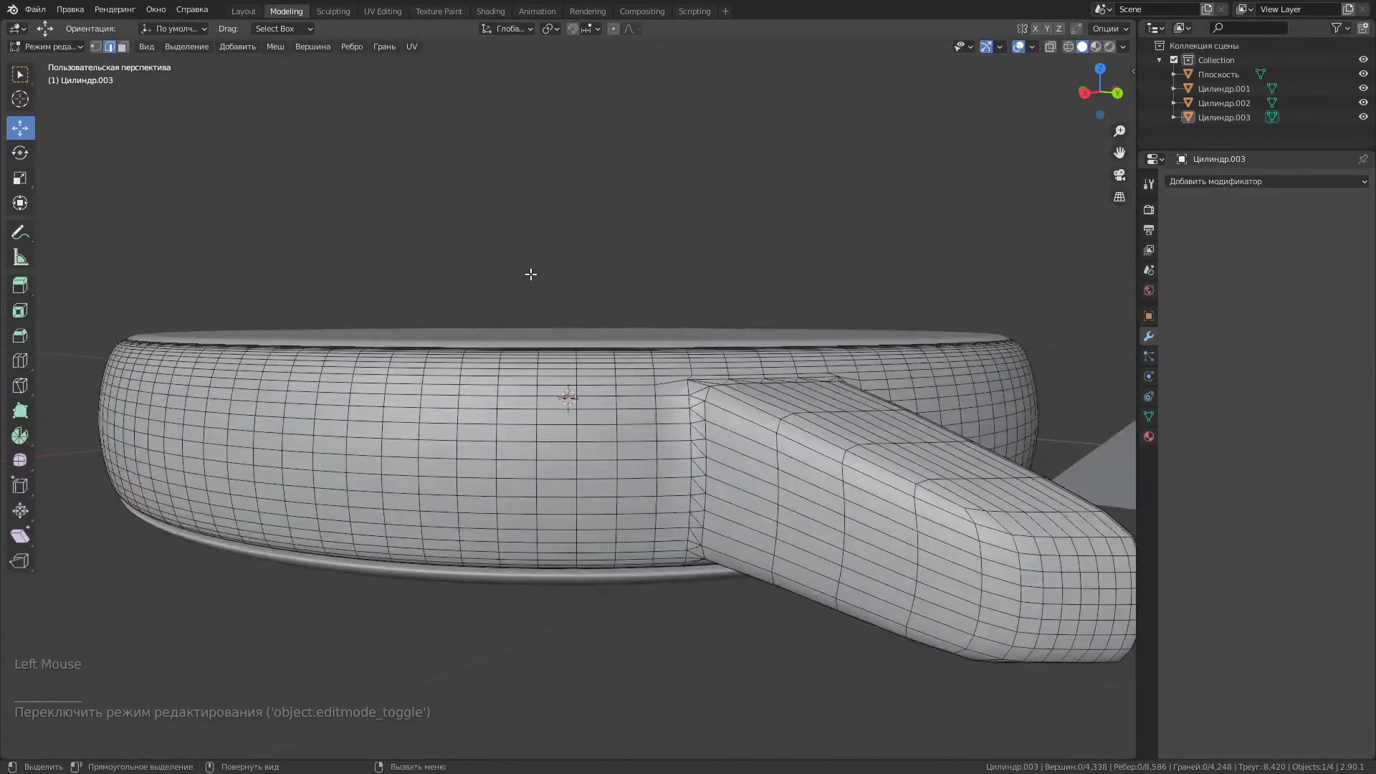
pyautogui.scroll(-4, 510, 251)
pyautogui.moveTo(509, 251); pyautogui.dragTo(438, 347, button='middle')
# Delete the face columns at the ring's upper and left quarter points in top view, along with the upper-left quarter.
pyautogui.click(1099, 81)
pyautogui.click(1100, 81)
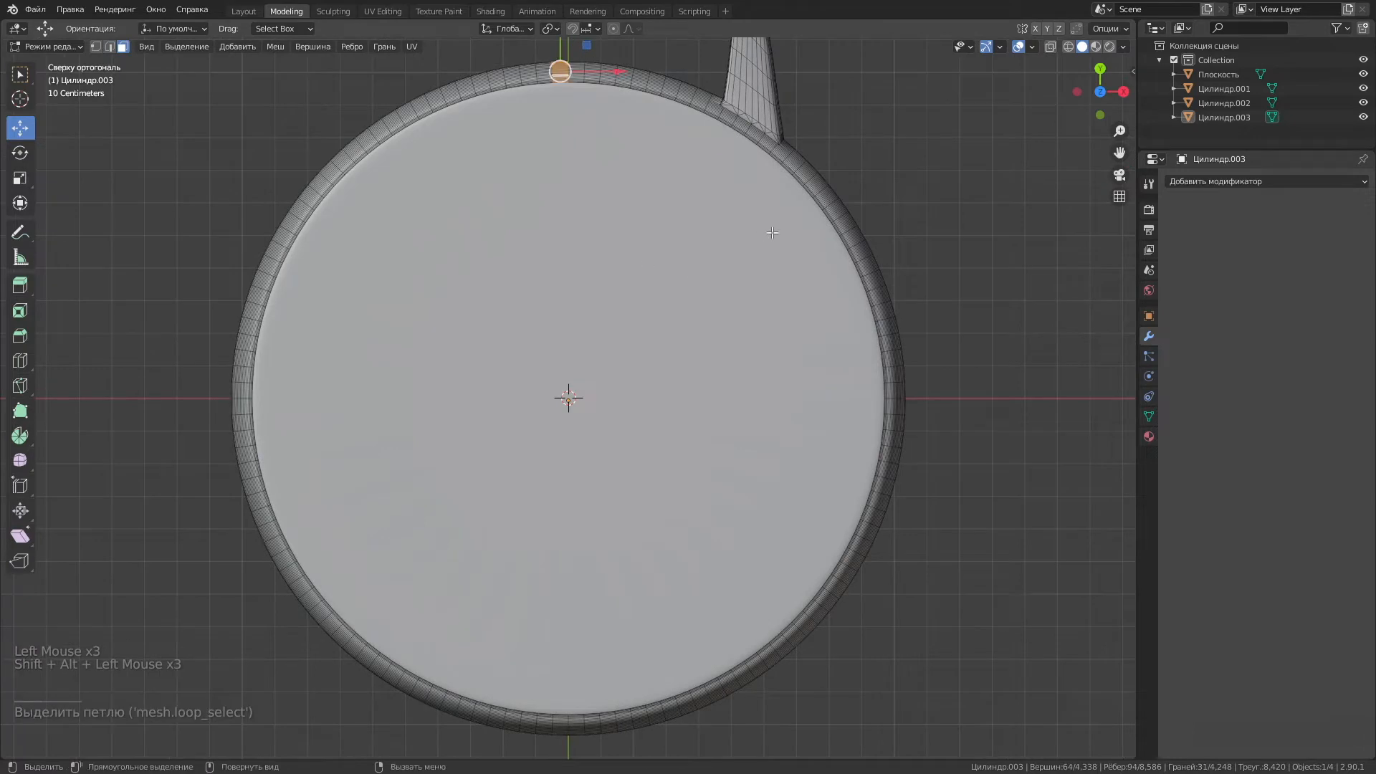
pyautogui.rightClick(250, 389)
pyautogui.click(224, 673)
pyautogui.click(379, 129)
pyautogui.hotkey('ctrl', 'l')
pyautogui.rightClick(379, 129)
pyautogui.click(358, 334)
# Cut the ring at its right quarter point and separate the quarter carrying the lug into its own object.
pyautogui.rightClick(897, 407)
pyautogui.click(897, 378)
pyautogui.press('l')
pyautogui.rightClick(911, 337)
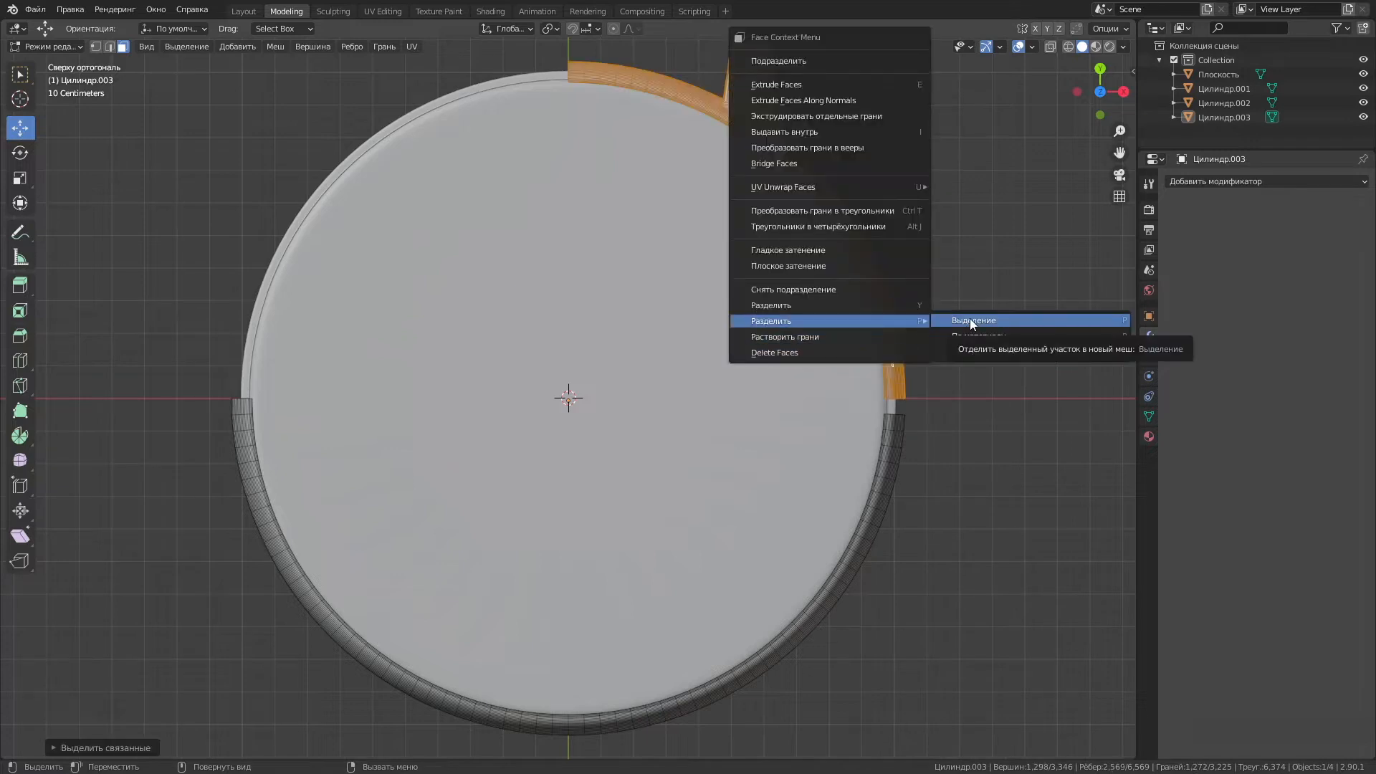
pyautogui.click(970, 321)
pyautogui.hotkey('ctrl', 'z')
pyautogui.hotkey('ctrl', 'z')
pyautogui.hotkey('ctrl', 'z')
pyautogui.press('l')
pyautogui.rightClick(903, 347)
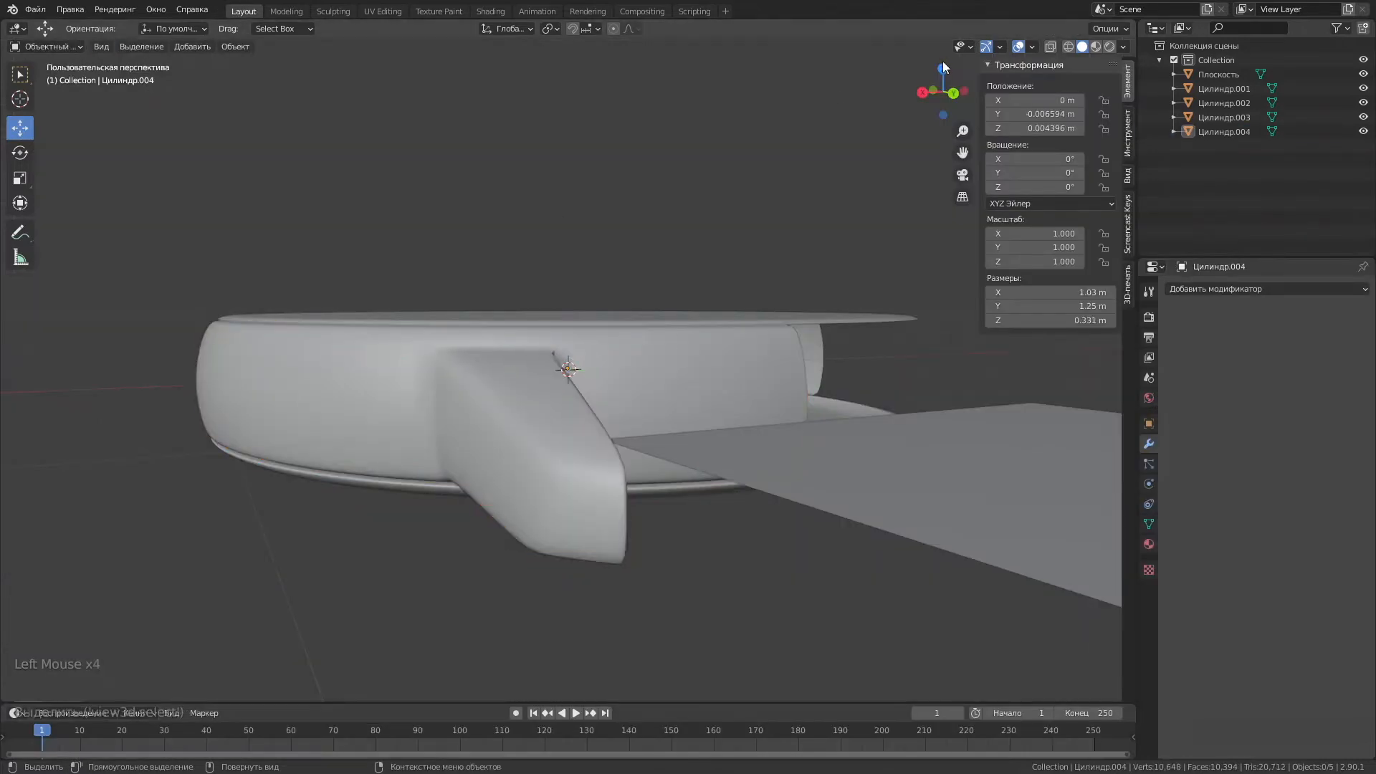
# Duplicate the quarter section with the lug in place from the top view.
pyautogui.click(944, 61)
pyautogui.rightClick(760, 409)
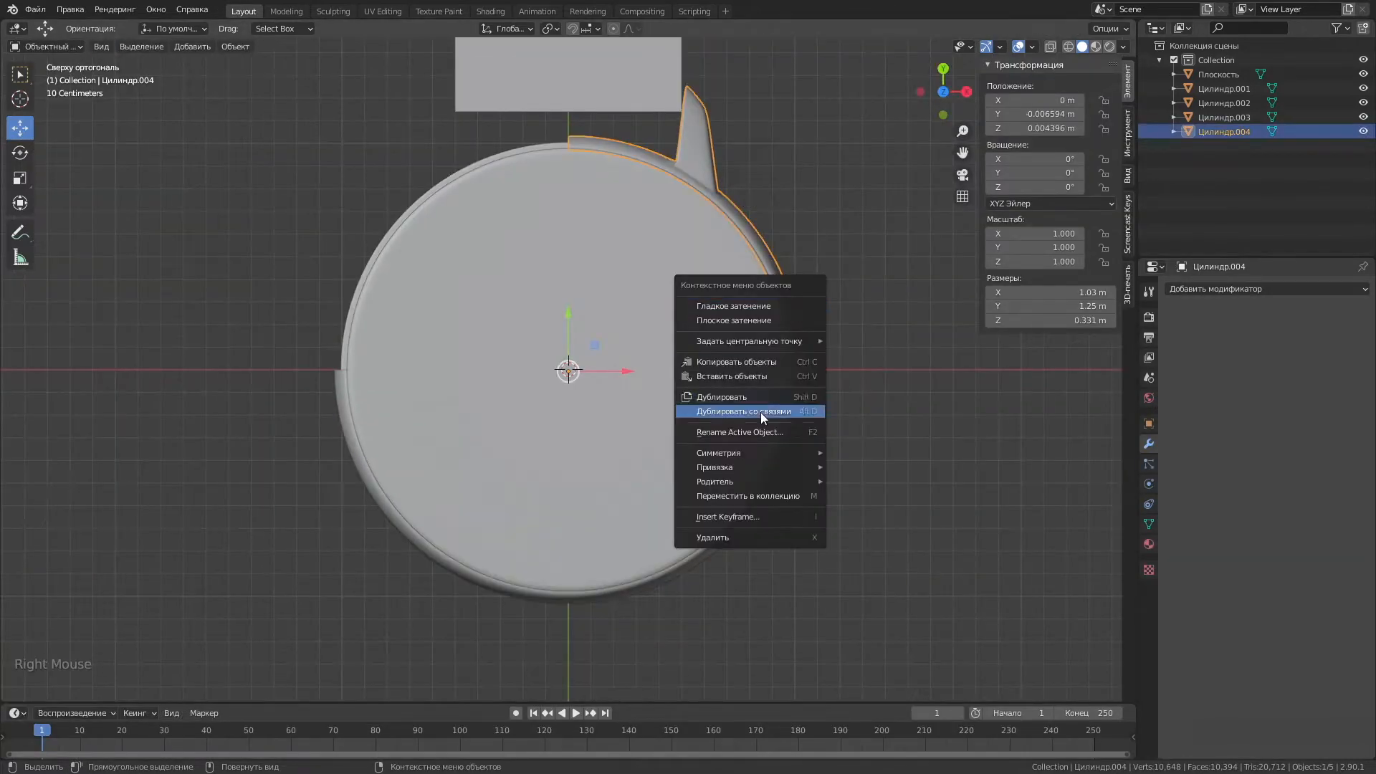
pyautogui.click(759, 405)
pyautogui.press('Escape')
# Try mirroring the duplicated quarter across the X axis with a Mirror modifier.
pyautogui.click(1222, 289)
pyautogui.click(953, 415)
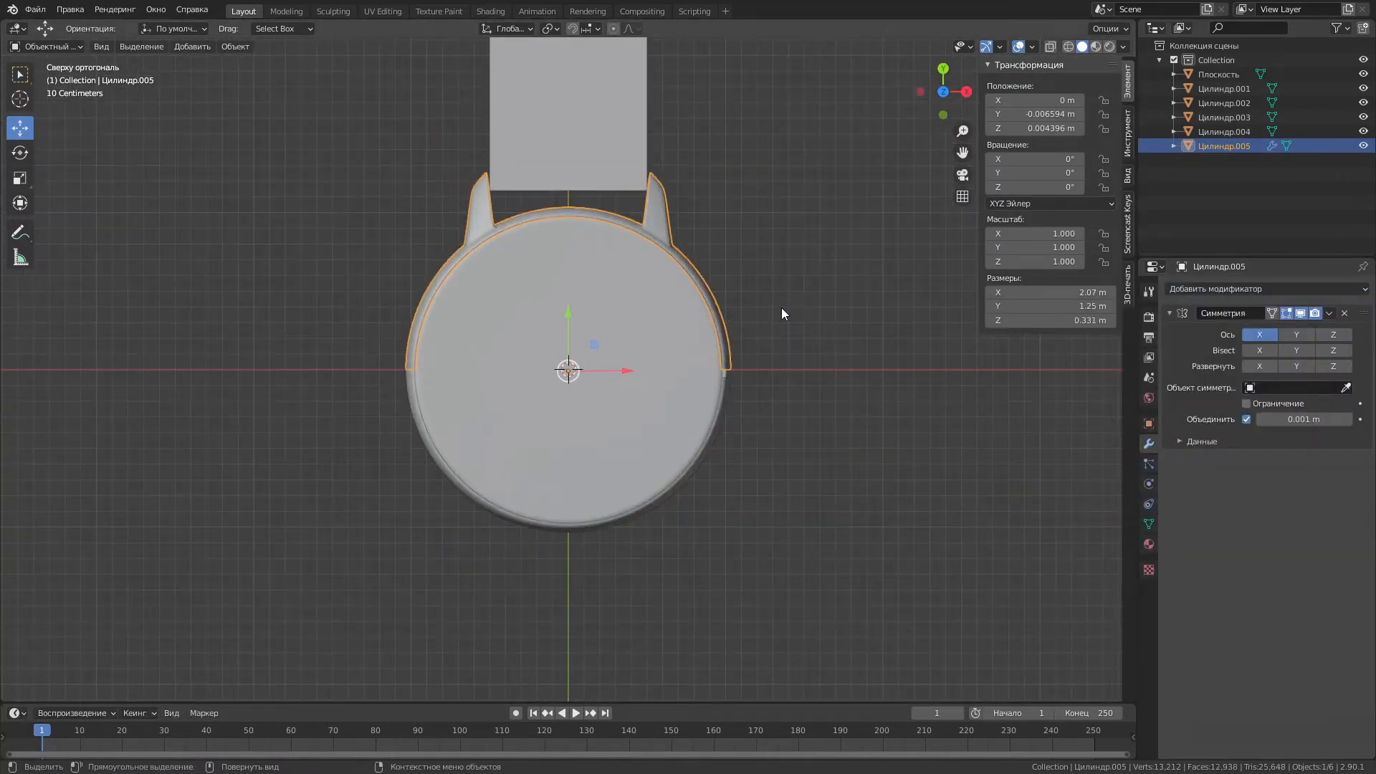
pyautogui.click(1344, 313)
# Select the faces of the lug's outer part on the duplicated quarter section.
pyautogui.moveTo(595, 315); pyautogui.dragTo(510, 320, button='middle')
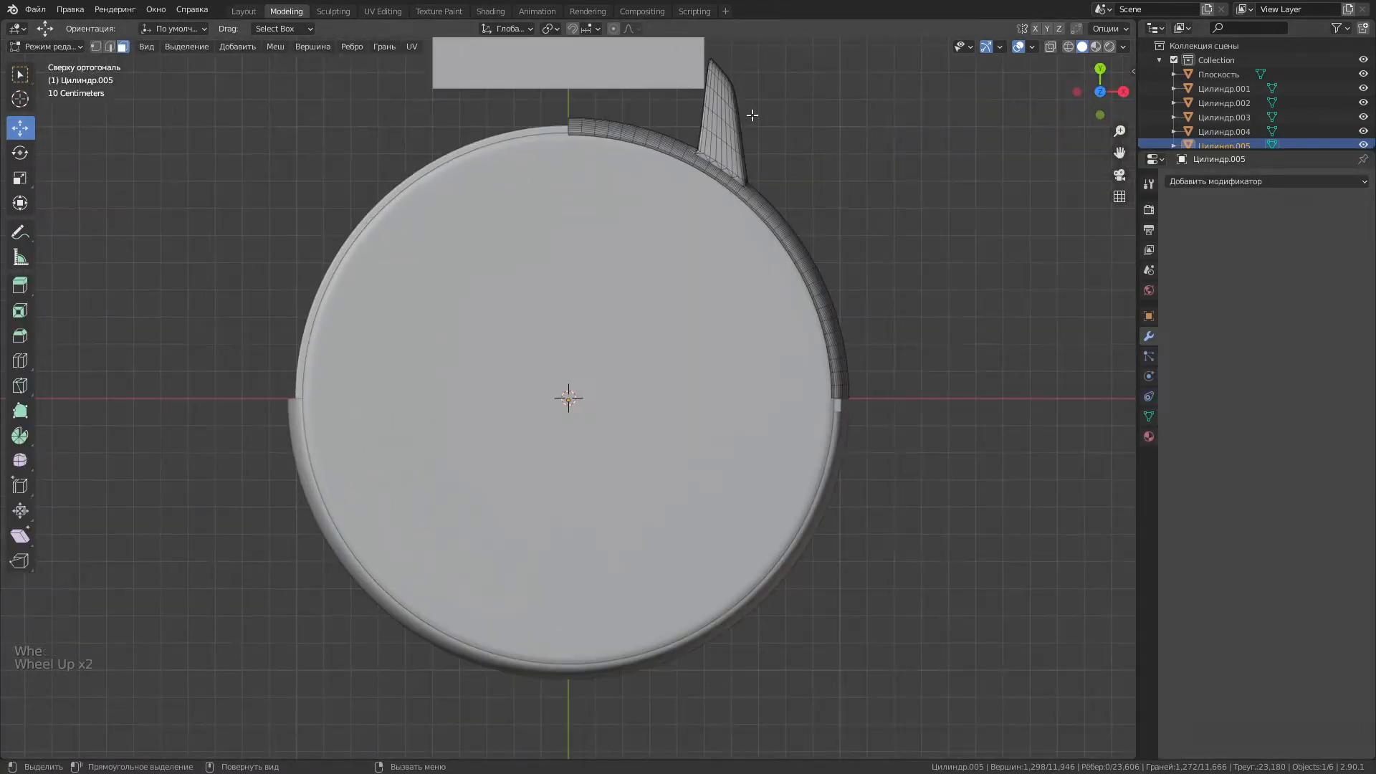
pyautogui.moveTo(706, 573); pyautogui.dragTo(437, 499, button='middle')
pyautogui.scroll(3, 688, 559)
pyautogui.click(271, 530)
pyautogui.keyDown('alt'); pyautogui.keyDown('shift'); pyautogui.click(172, 683); pyautogui.keyUp('shift'); pyautogui.keyUp('alt')
pyautogui.moveTo(172, 684); pyautogui.dragTo(301, 616, button='middle')
pyautogui.press('w')
pyautogui.keyDown('shift'); pyautogui.moveTo(301, 616); pyautogui.dragTo(344, 402, button='middle'); pyautogui.keyUp('shift')
pyautogui.keyDown('shift'); pyautogui.click(126, 398); pyautogui.keyUp('shift')
# Move the lug's outer faces slightly along X in top view beside the plane and check the resulting shape.
pyautogui.click(1100, 70)
pyautogui.scroll(-3, 278, 101)
pyautogui.hotkey('ctrl', 'z')
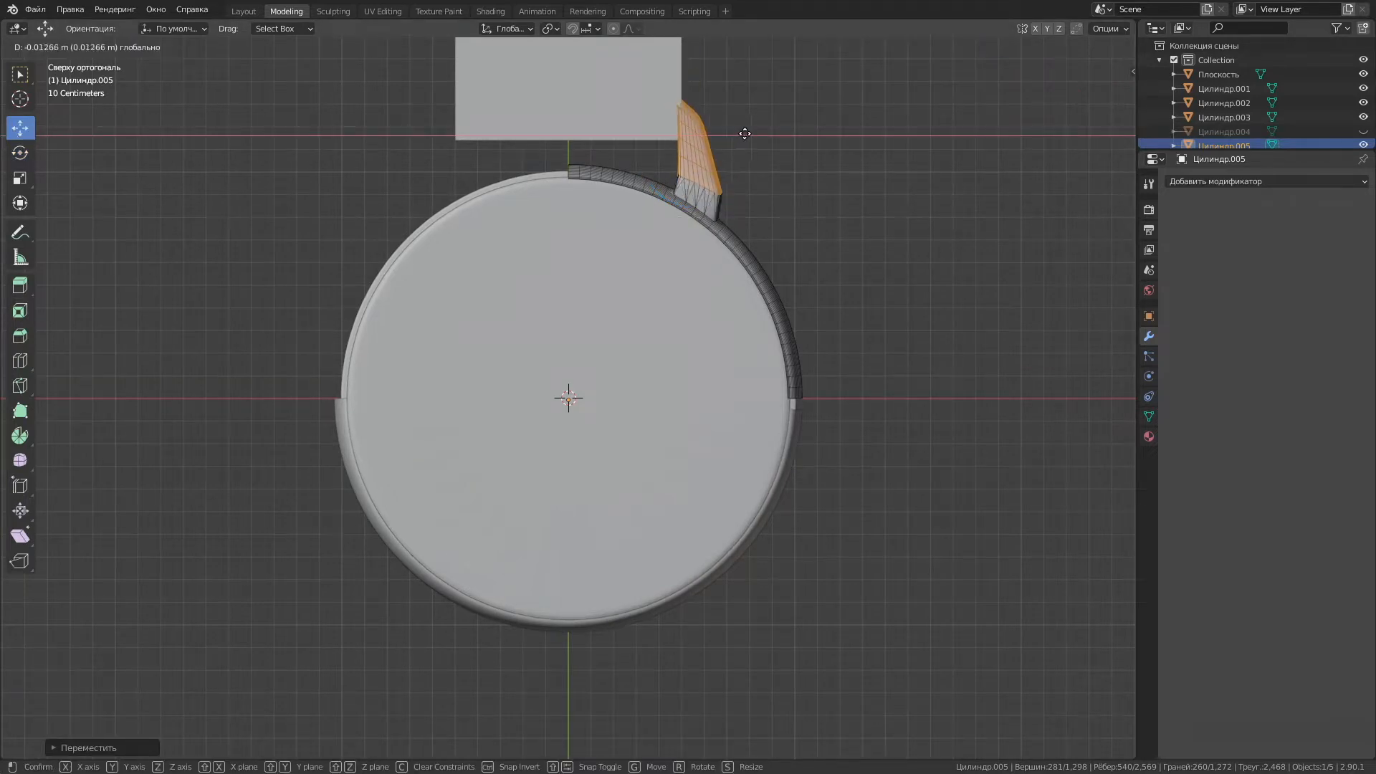
pyautogui.moveTo(743, 133); pyautogui.dragTo(743, 133)
pyautogui.scroll(1, 743, 133)
pyautogui.moveTo(770, 83); pyautogui.dragTo(783, 84)
pyautogui.scroll(-3, 782, 84)
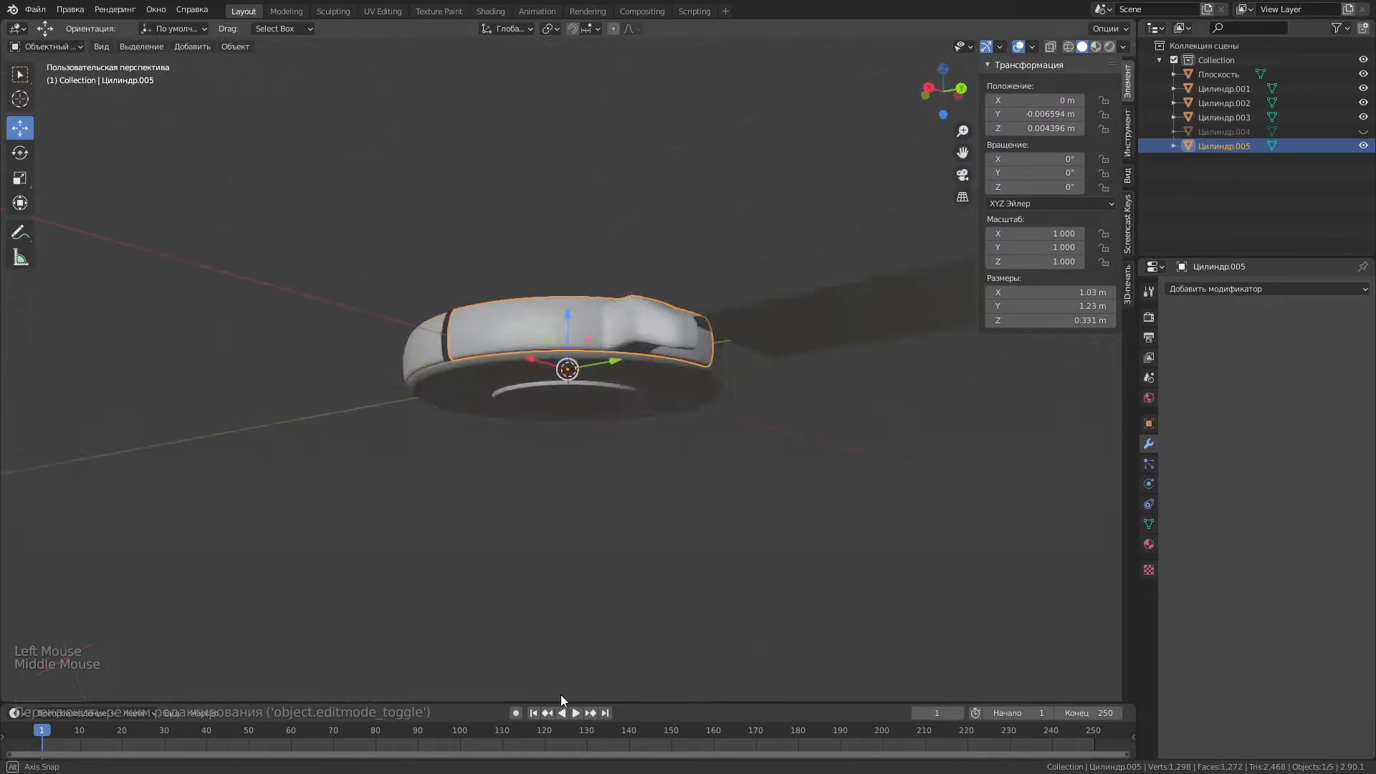
pyautogui.moveTo(667, 316); pyautogui.dragTo(634, 445, button='middle')
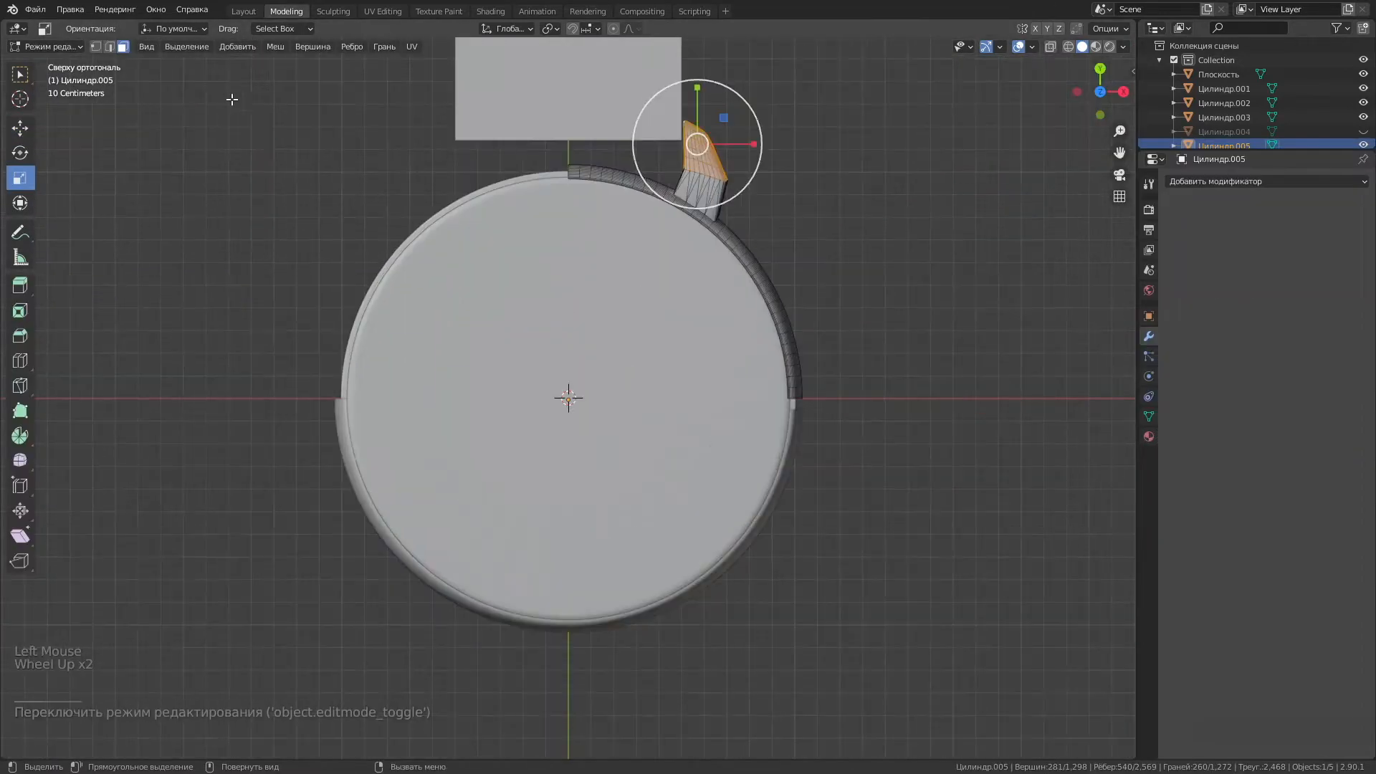
# Rotate the lug's outer faces by about 2 degrees around the vertical axis in top view.
pyautogui.click(20, 153)
pyautogui.scroll(1, 675, 108)
pyautogui.moveTo(773, 81); pyautogui.dragTo(771, 77)
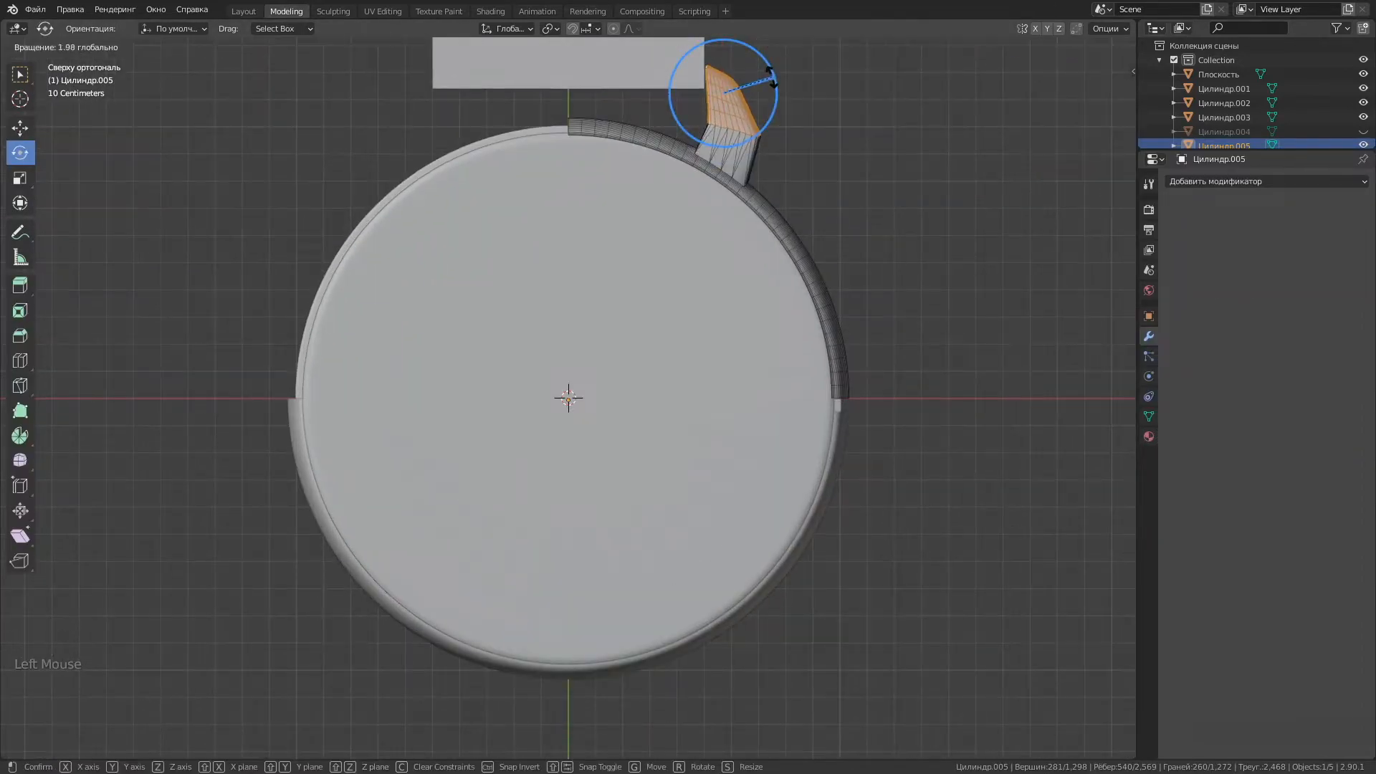
# Remove the edge loop running around the middle of the lug and check the resulting shape.
pyautogui.moveTo(829, 153); pyautogui.dragTo(531, 430, button='middle')
pyautogui.scroll(2, 547, 471)
pyautogui.hotkey('ctrl', 'r')
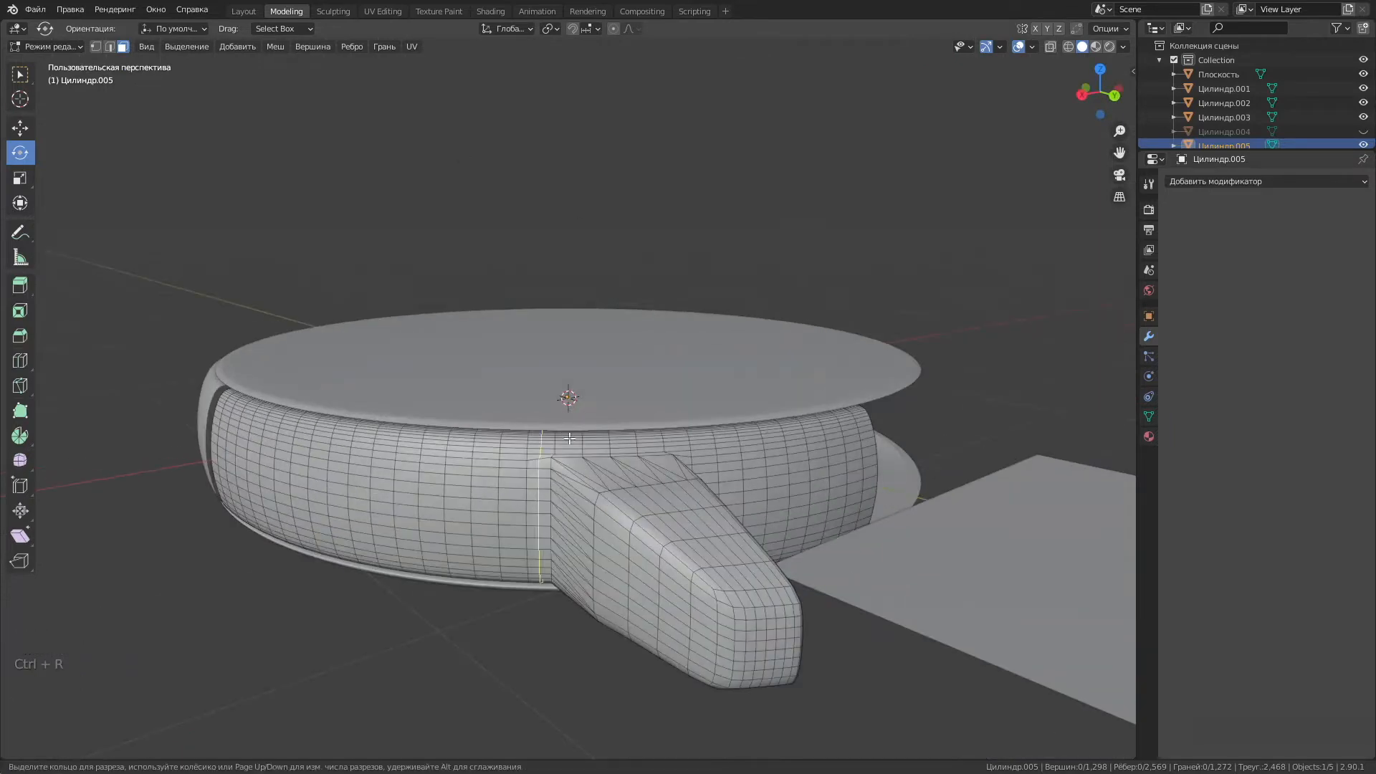
pyautogui.doubleClick(640, 519)
pyautogui.moveTo(640, 520); pyautogui.dragTo(941, 400, button='middle')
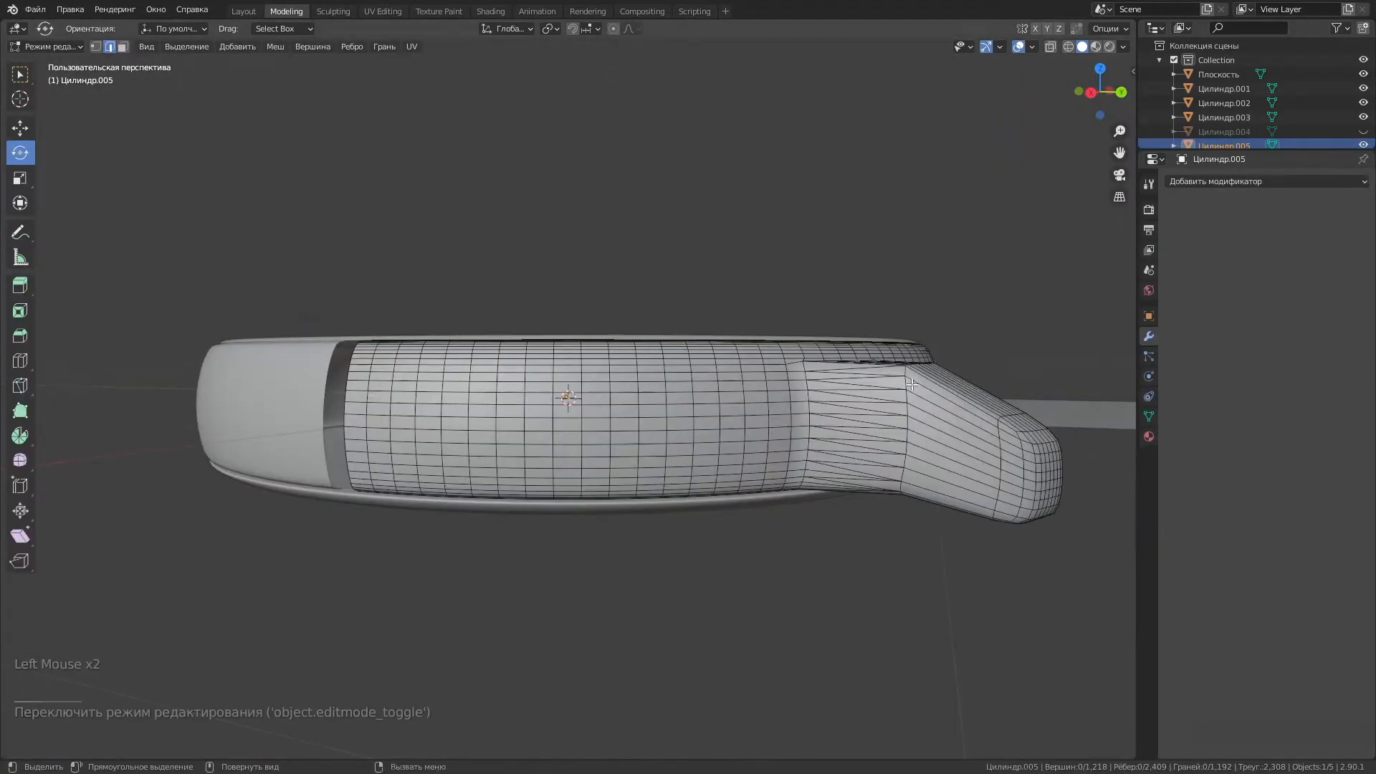
pyautogui.click(918, 390)
pyautogui.moveTo(918, 389); pyautogui.dragTo(777, 528, button='middle')
pyautogui.scroll(2, 737, 514)
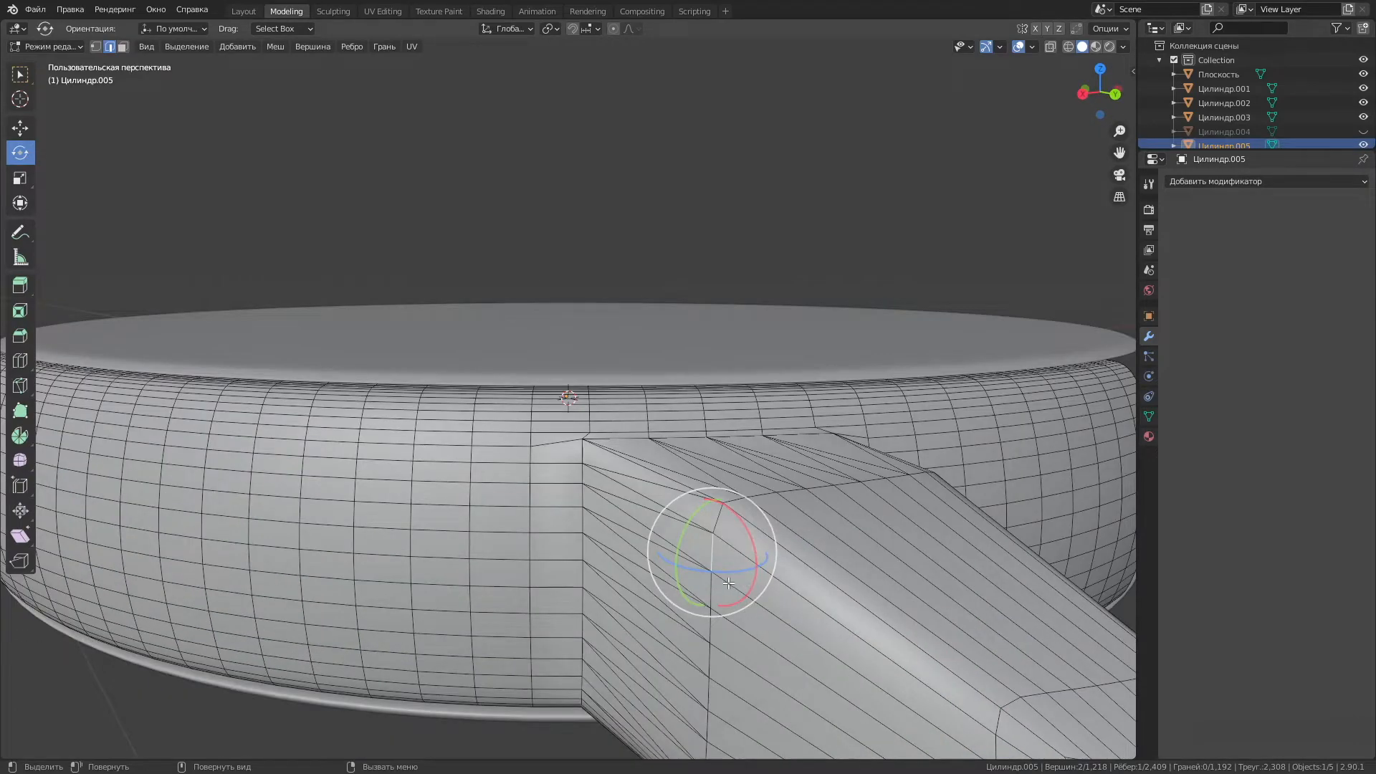
pyautogui.moveTo(707, 566); pyautogui.dragTo(676, 502, button='middle')
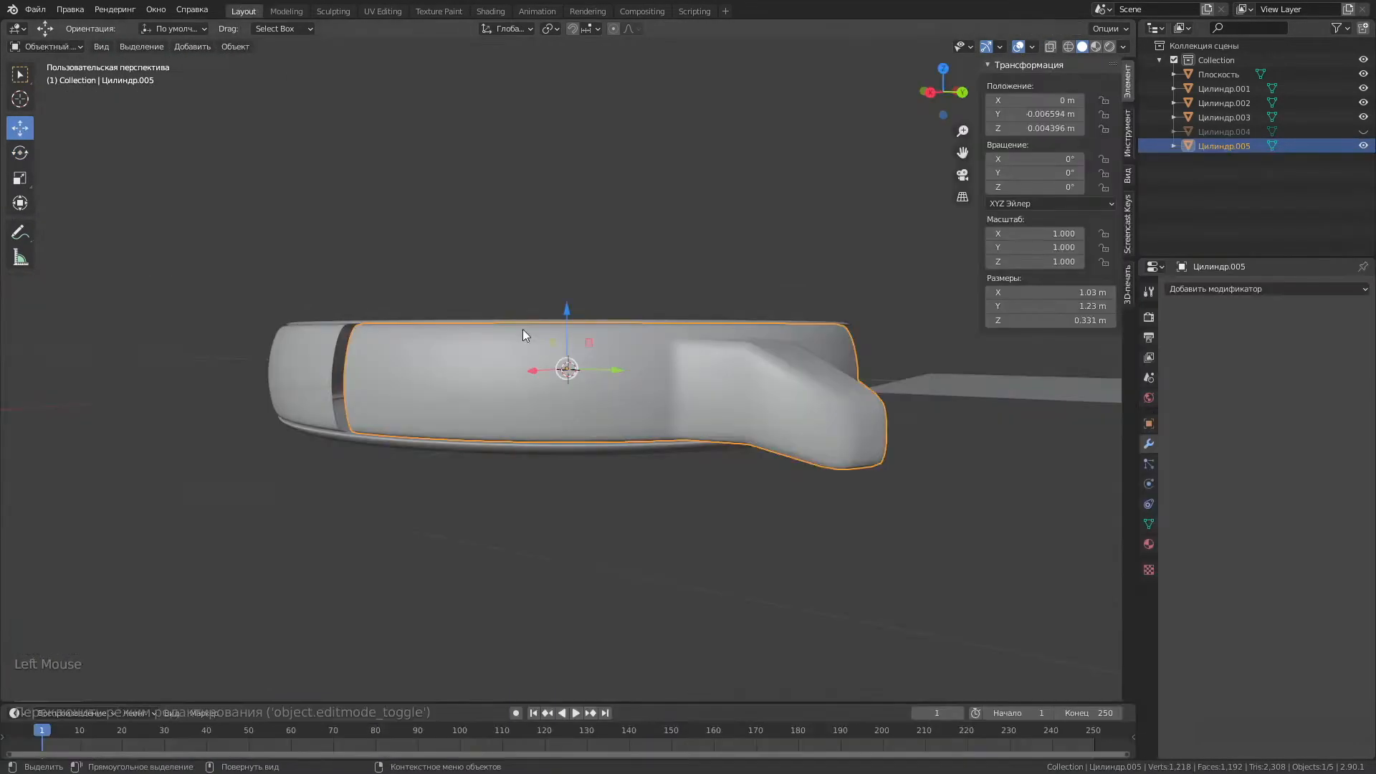
pyautogui.moveTo(523, 329); pyautogui.dragTo(626, 287, button='middle')
# Select all faces of the lug's outer part, including its end and the faces hidden from the front.
pyautogui.press('KP_7')
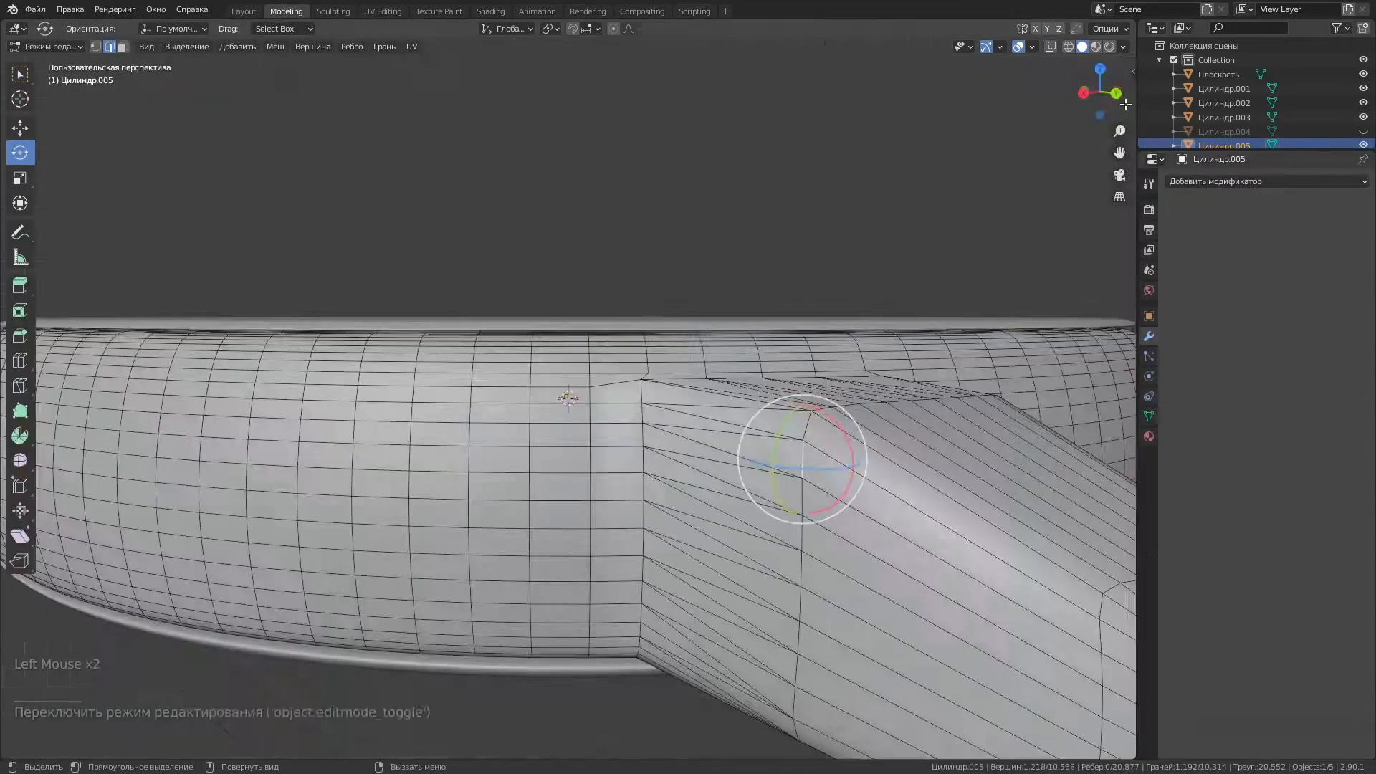
pyautogui.press('KP_7')
pyautogui.scroll(-4, 568, 398)
pyautogui.keyDown('alt'); pyautogui.keyDown('shift'); pyautogui.click(716, 160); pyautogui.keyUp('shift'); pyautogui.keyUp('alt')
pyautogui.moveTo(716, 160); pyautogui.dragTo(734, 364, button='middle')
pyautogui.scroll(3, 734, 363)
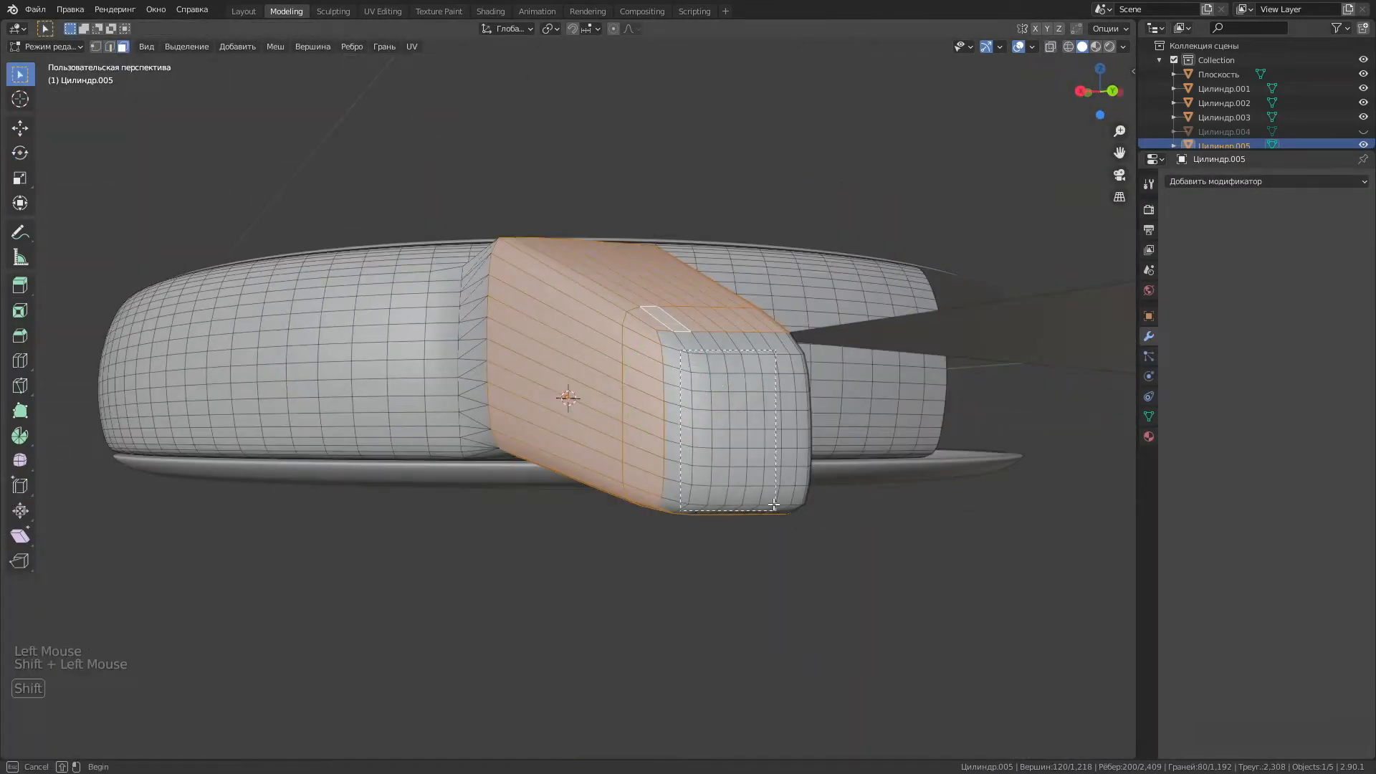
pyautogui.keyDown('shift'); pyautogui.moveTo(774, 505); pyautogui.dragTo(776, 507); pyautogui.keyUp('shift')
pyautogui.moveTo(775, 507); pyautogui.dragTo(652, 401, button='middle')
pyautogui.keyDown('shift'); pyautogui.moveTo(174, 257); pyautogui.dragTo(179, 262); pyautogui.keyUp('shift')
pyautogui.moveTo(179, 262); pyautogui.dragTo(215, 316, button='middle')
pyautogui.keyDown('shift'); pyautogui.moveTo(215, 358); pyautogui.dragTo(301, 372); pyautogui.keyUp('shift')
# Pull the lug's outer faces slightly inward along Y, bringing the quarter section's Y dimension to about 1.2 m.
pyautogui.scroll(-1, 301, 373)
pyautogui.moveTo(301, 373); pyautogui.dragTo(544, 459, button='middle')
pyautogui.click(1100, 70)
pyautogui.scroll(-3, 568, 397)
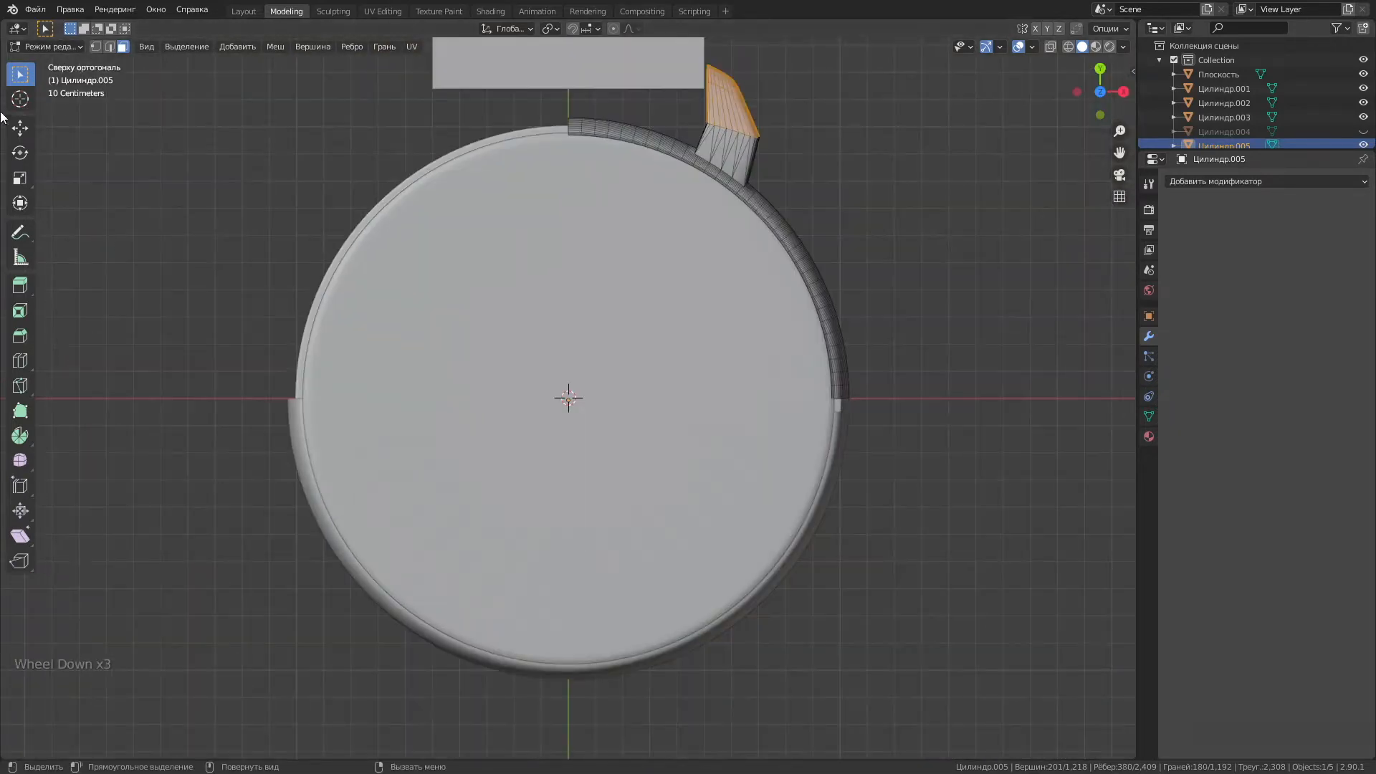
pyautogui.click(729, 71)
pyautogui.click(245, 11)
pyautogui.moveTo(359, 301); pyautogui.dragTo(479, 699, button='middle')
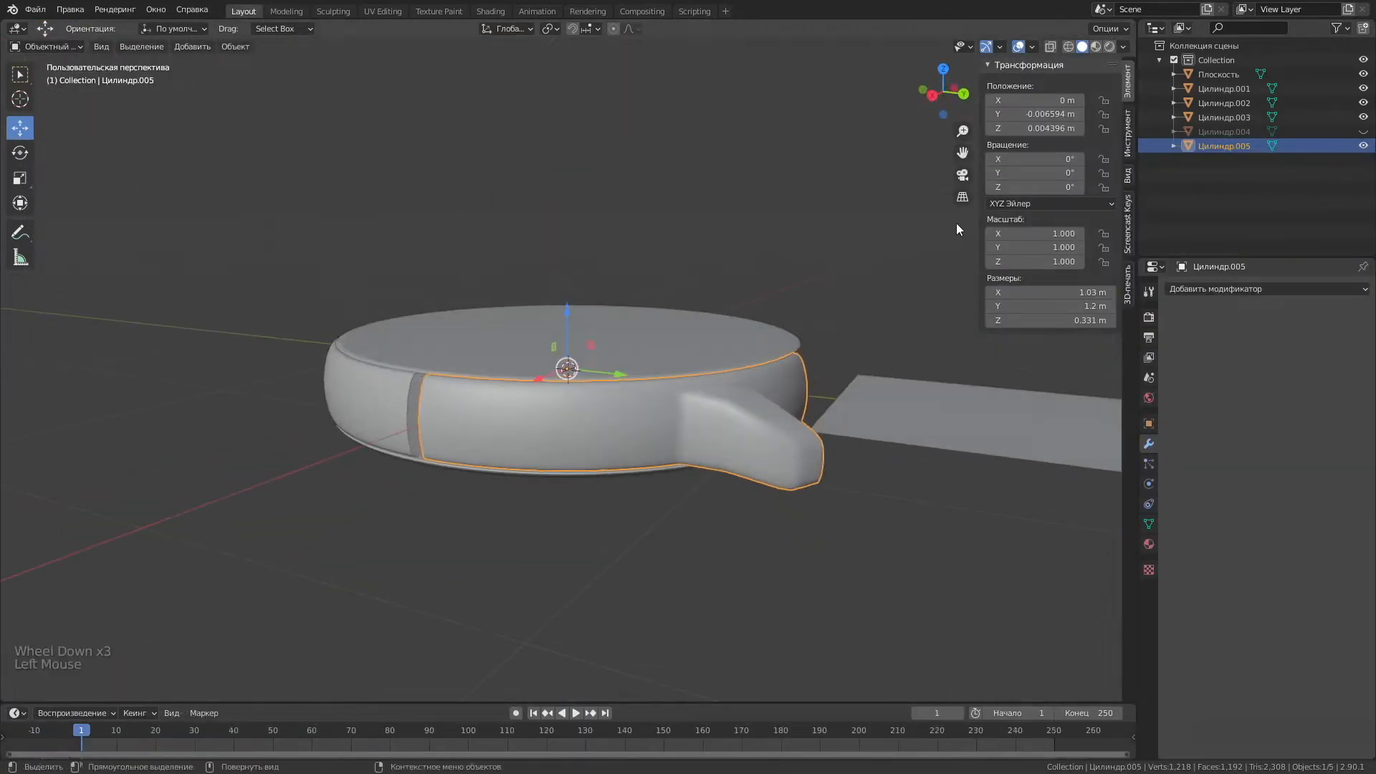
# Delete the hidden quarter copy and mirror the lug quarter across the X axis, applying the Mirror modifier.
pyautogui.click(1339, 133)
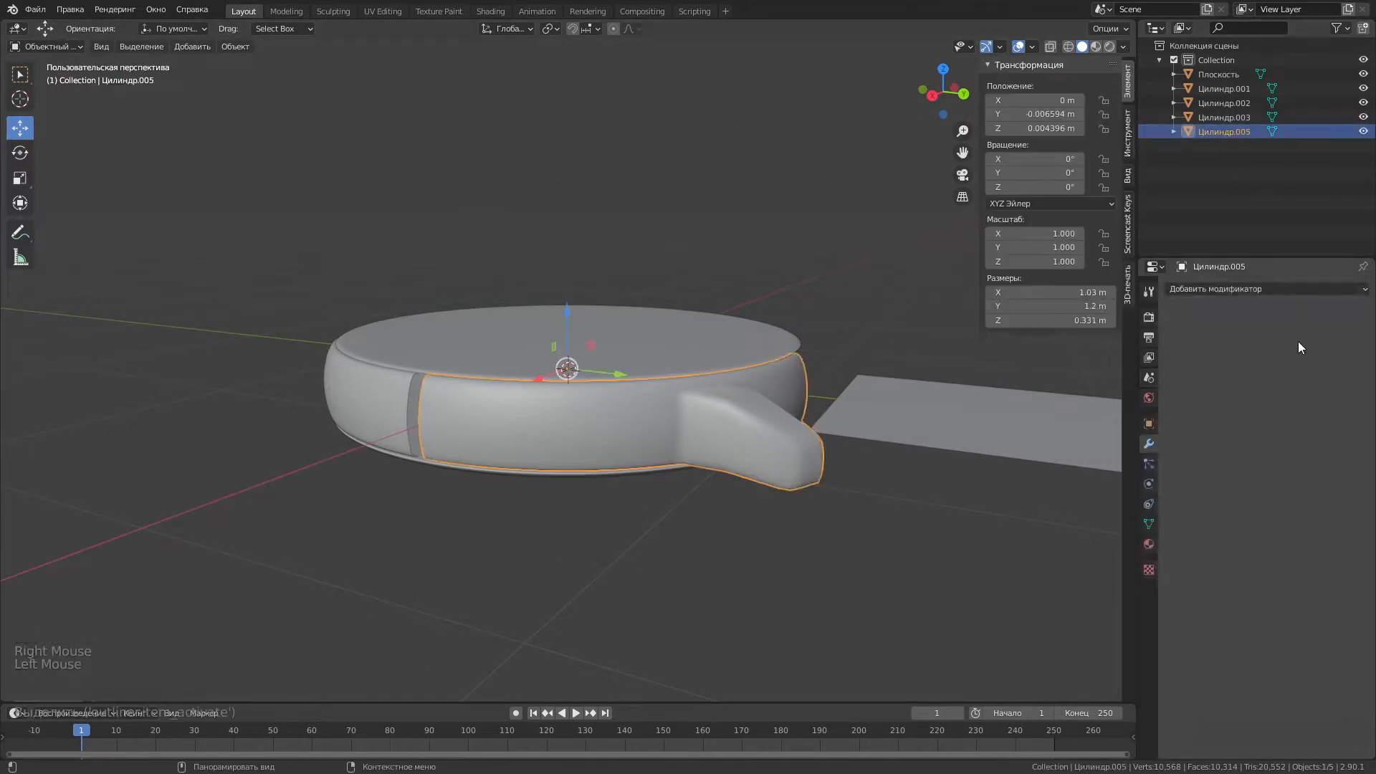
pyautogui.click(1290, 289)
pyautogui.click(989, 432)
pyautogui.moveTo(681, 387); pyautogui.dragTo(587, 459, button='middle')
pyautogui.click(1329, 313)
pyautogui.click(1290, 328)
# Delete the old case ring section left over beside the mirrored half.
pyautogui.moveTo(788, 344); pyautogui.dragTo(846, 399, button='middle')
pyautogui.click(844, 394)
pyautogui.rightClick(844, 394)
pyautogui.click(820, 537)
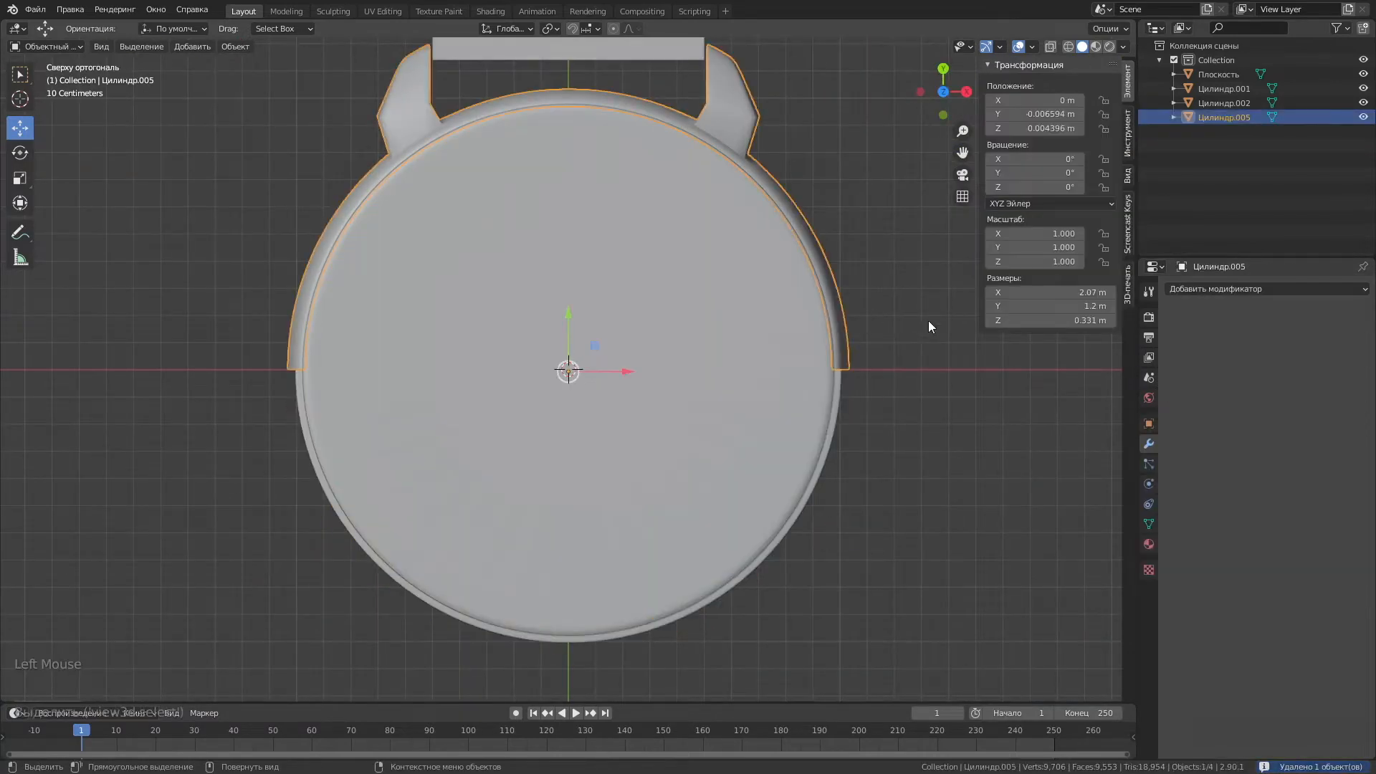
# Add a Mirror modifier to the half case with only the Y axis enabled.
pyautogui.click(1222, 291)
pyautogui.click(989, 432)
pyautogui.click(1259, 334)
pyautogui.click(1293, 335)
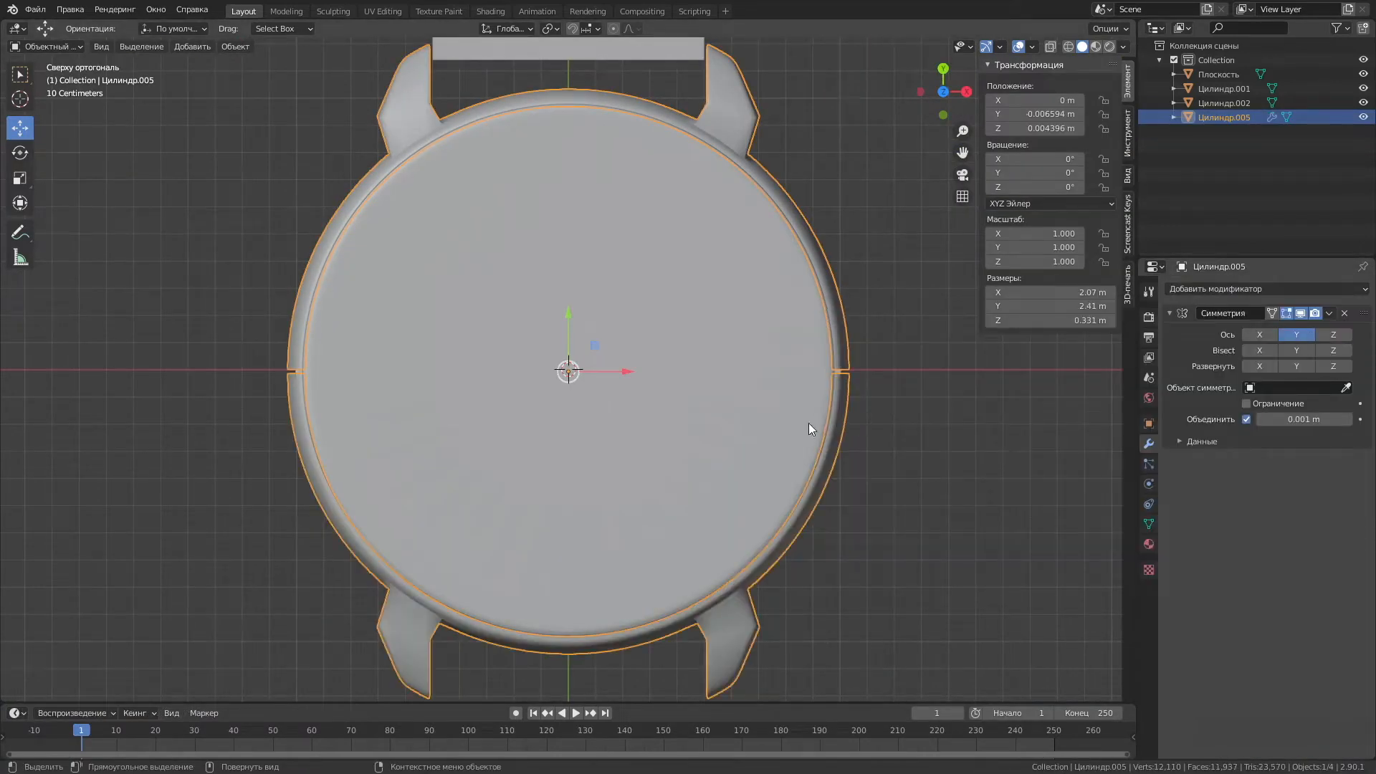
pyautogui.click(1260, 419)
# Set the case's origin to the scene centre at 0, 0, 0 and apply the Mirror modifier.
pyautogui.rightClick(664, 92)
pyautogui.moveTo(633, 74)
pyautogui.click(746, 104)
pyautogui.moveTo(861, 298); pyautogui.dragTo(777, 337, button='middle')
pyautogui.click(1328, 313)
pyautogui.click(1301, 330)
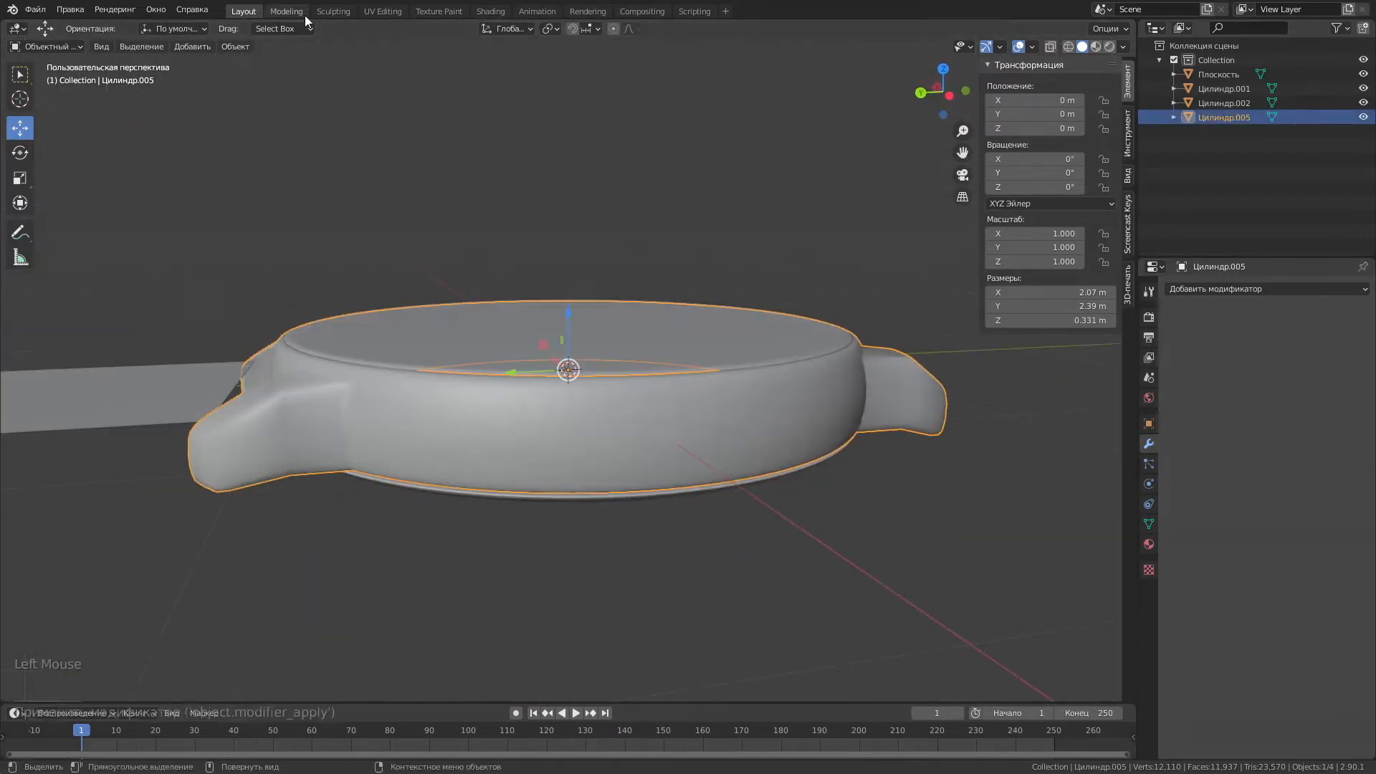
# Try to shift the vertical edge loop at the seam between the two mirrored case halves.
pyautogui.click(286, 11)
pyautogui.click(670, 446)
pyautogui.scroll(5, 670, 446)
pyautogui.click(110, 46)
pyautogui.click(754, 515)
pyautogui.keyDown('alt'); pyautogui.keyDown('shift'); pyautogui.click(755, 515); pyautogui.keyUp('shift'); pyautogui.keyUp('alt')
pyautogui.moveTo(756, 515); pyautogui.dragTo(779, 512)
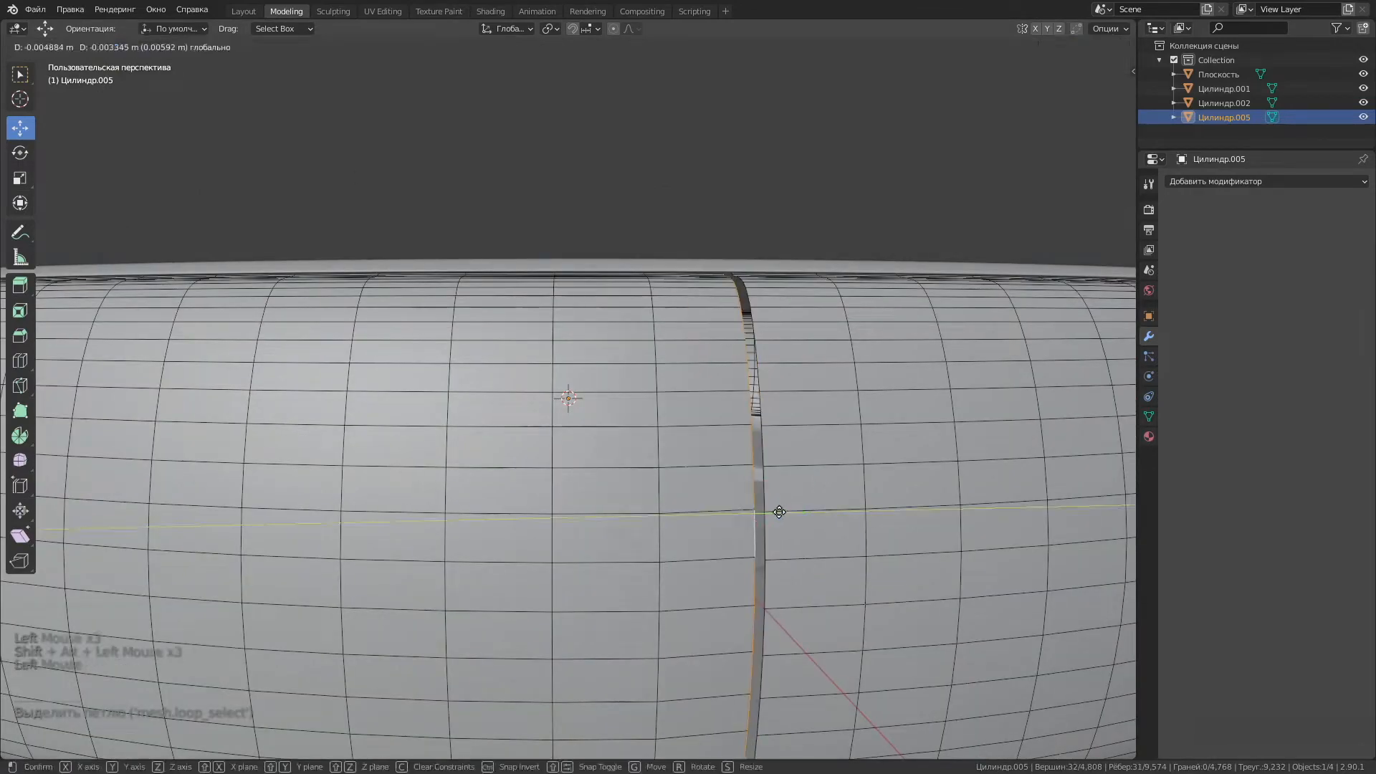
# Delete the face strip along the seam on the case's side and bridge the open edge loops.
pyautogui.scroll(-5, 709, 411)
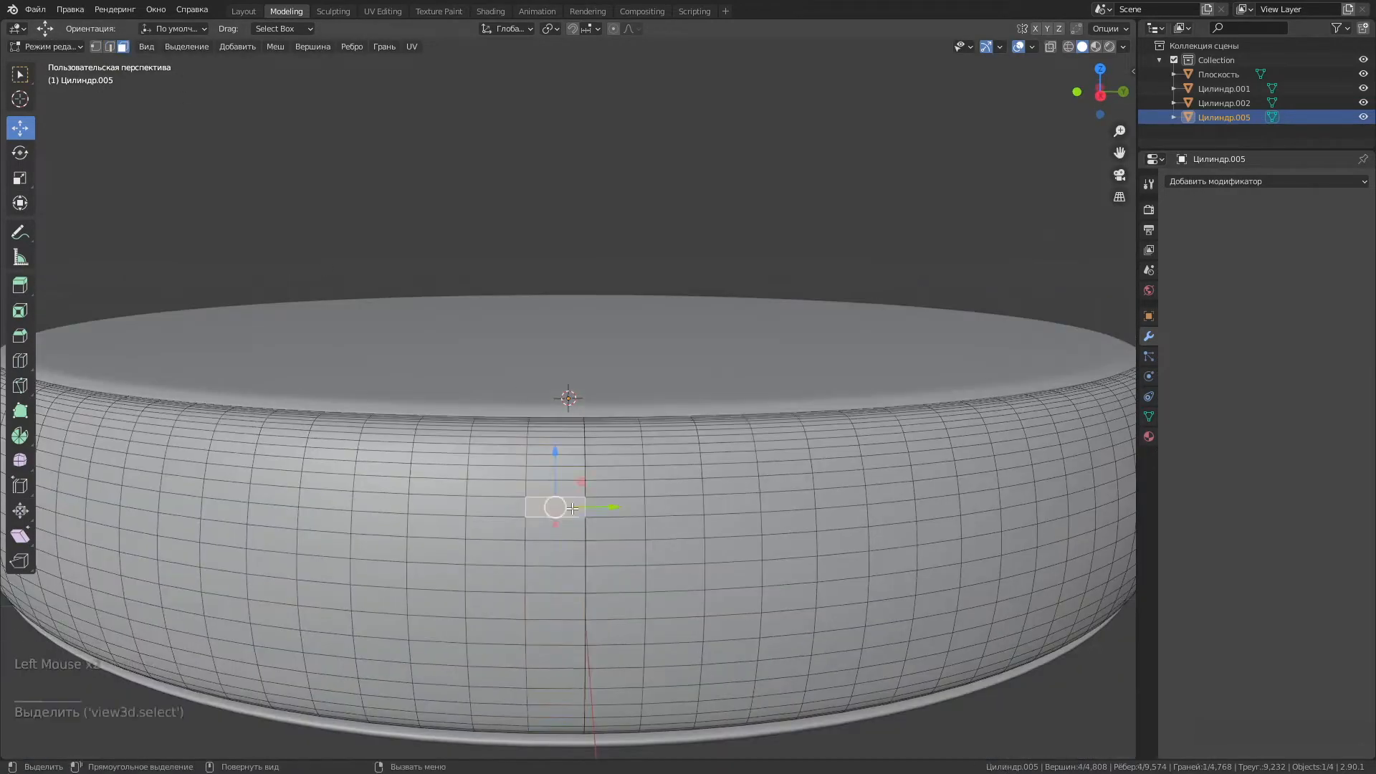
pyautogui.press('x')
pyautogui.click(514, 450)
pyautogui.scroll(3, 495, 490)
pyautogui.click(352, 46)
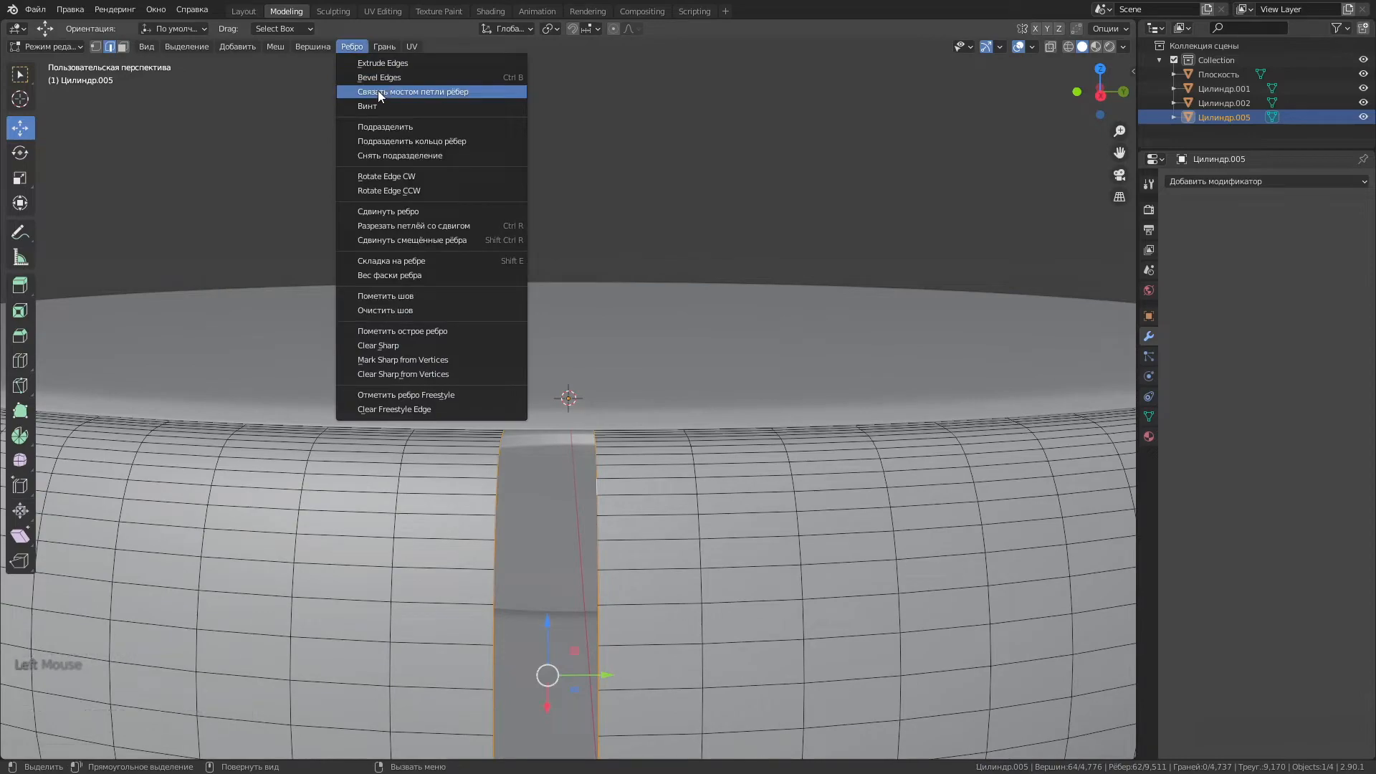
pyautogui.click(377, 91)
# Delete the vertical face strip along the seam on the opposite side of the case.
pyautogui.scroll(-4, 502, 359)
pyautogui.moveTo(545, 402); pyautogui.dragTo(244, 412, button='middle')
pyautogui.scroll(2, 244, 412)
pyautogui.click(123, 46)
pyautogui.click(720, 516)
# Bridge the two open edge loops of the opposite gap to close the case ring.
pyautogui.click(109, 46)
pyautogui.scroll(2, 693, 515)
pyautogui.moveTo(693, 514)
pyautogui.mouseDown(button='middle')
pyautogui.moveTo(663, 496)
pyautogui.moveTo(684, 513)
pyautogui.mouseUp(button='middle')
pyautogui.keyDown('alt'); pyautogui.keyDown('shift'); pyautogui.click(865, 587); pyautogui.keyUp('shift'); pyautogui.keyUp('alt')
pyautogui.scroll(-3, 771, 590)
pyautogui.moveTo(774, 534)
pyautogui.mouseDown(button='middle')
pyautogui.moveTo(762, 503)
pyautogui.moveTo(784, 522)
pyautogui.mouseUp(button='middle')
pyautogui.click(330, 46)
pyautogui.moveTo(351, 47)
pyautogui.click(377, 91)
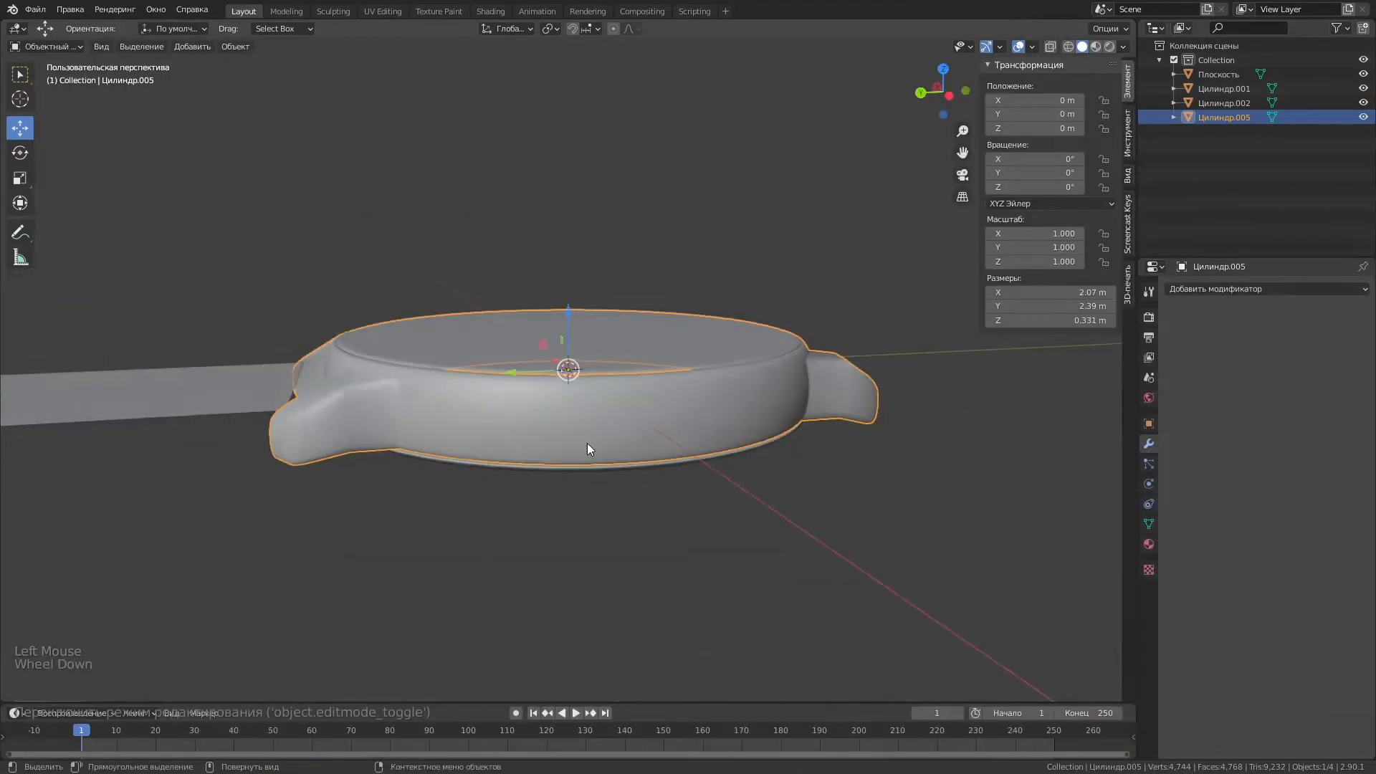
# Inspect the joined case, its lugs and the strap plane from several angles.
pyautogui.scroll(-3, 661, 446)
pyautogui.scroll(4, 661, 445)
pyautogui.click(540, 342)
pyautogui.scroll(6, 625, 389)
pyautogui.moveTo(540, 335); pyautogui.dragTo(649, 354, button='middle')
pyautogui.click(676, 495)
pyautogui.scroll(-3, 676, 494)
pyautogui.scroll(-4, 734, 606)
pyautogui.click(590, 456)
pyautogui.moveTo(734, 606); pyautogui.dragTo(607, 456, button='middle')
pyautogui.click(430, 488)
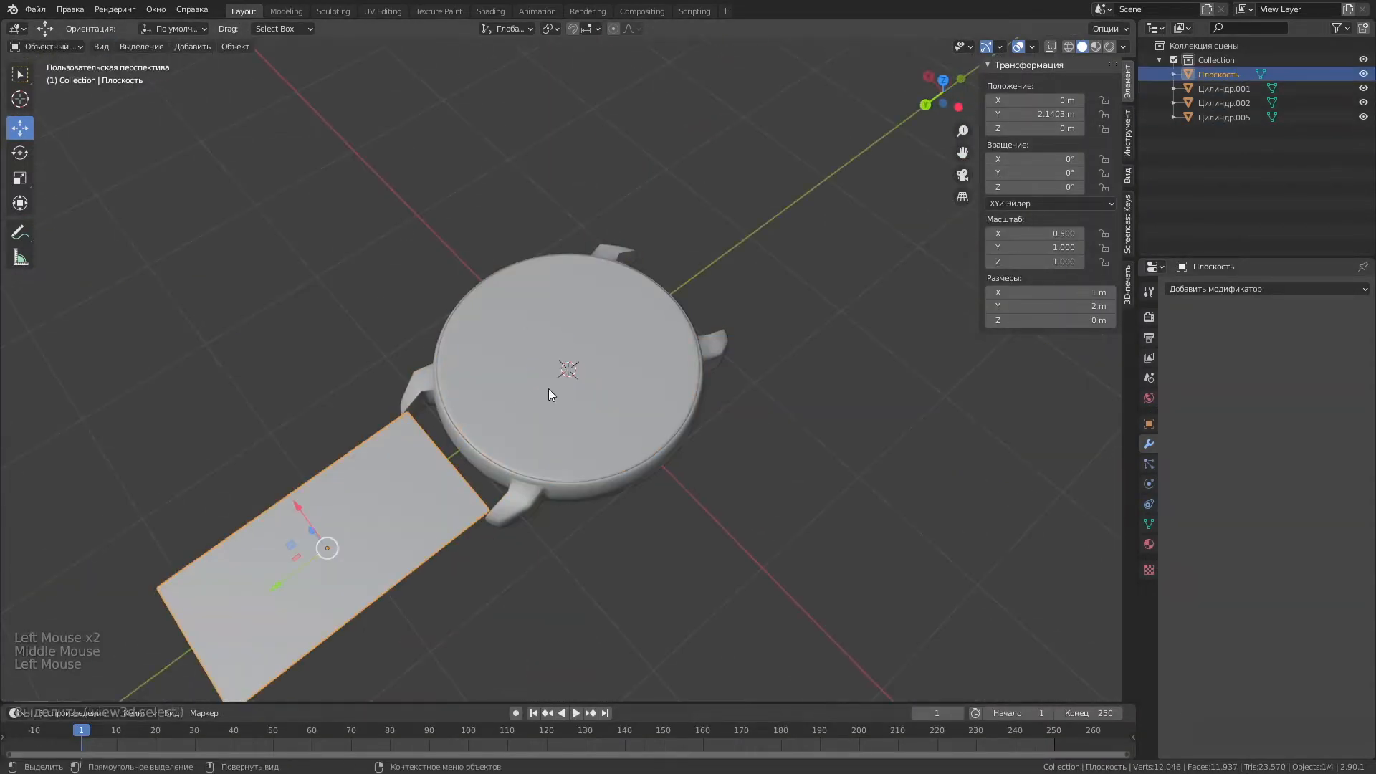
pyautogui.click(518, 502)
pyautogui.scroll(3, 518, 502)
pyautogui.moveTo(518, 501); pyautogui.dragTo(754, 518, button='middle')
# Examine the case mesh up close in edit mode.
pyautogui.click(286, 11)
pyautogui.scroll(-6, 627, 383)
pyautogui.moveTo(562, 452); pyautogui.dragTo(556, 337, button='middle')
pyautogui.scroll(-2, 626, 383)
pyautogui.scroll(10, 691, 448)
pyautogui.moveTo(641, 577); pyautogui.dragTo(664, 597)
pyautogui.scroll(-6, 654, 617)
pyautogui.moveTo(670, 635); pyautogui.dragTo(745, 707, button='middle')
# Add a cylinder mesh at the centre of the watch and scale it down to about 0.177.
pyautogui.click(243, 11)
pyautogui.moveTo(1039, 287); pyautogui.dragTo(602, 323, button='middle')
pyautogui.click(189, 46)
pyautogui.moveTo(208, 62)
pyautogui.click(320, 135)
pyautogui.moveTo(774, 448); pyautogui.dragTo(755, 395, button='middle')
pyautogui.press('s')
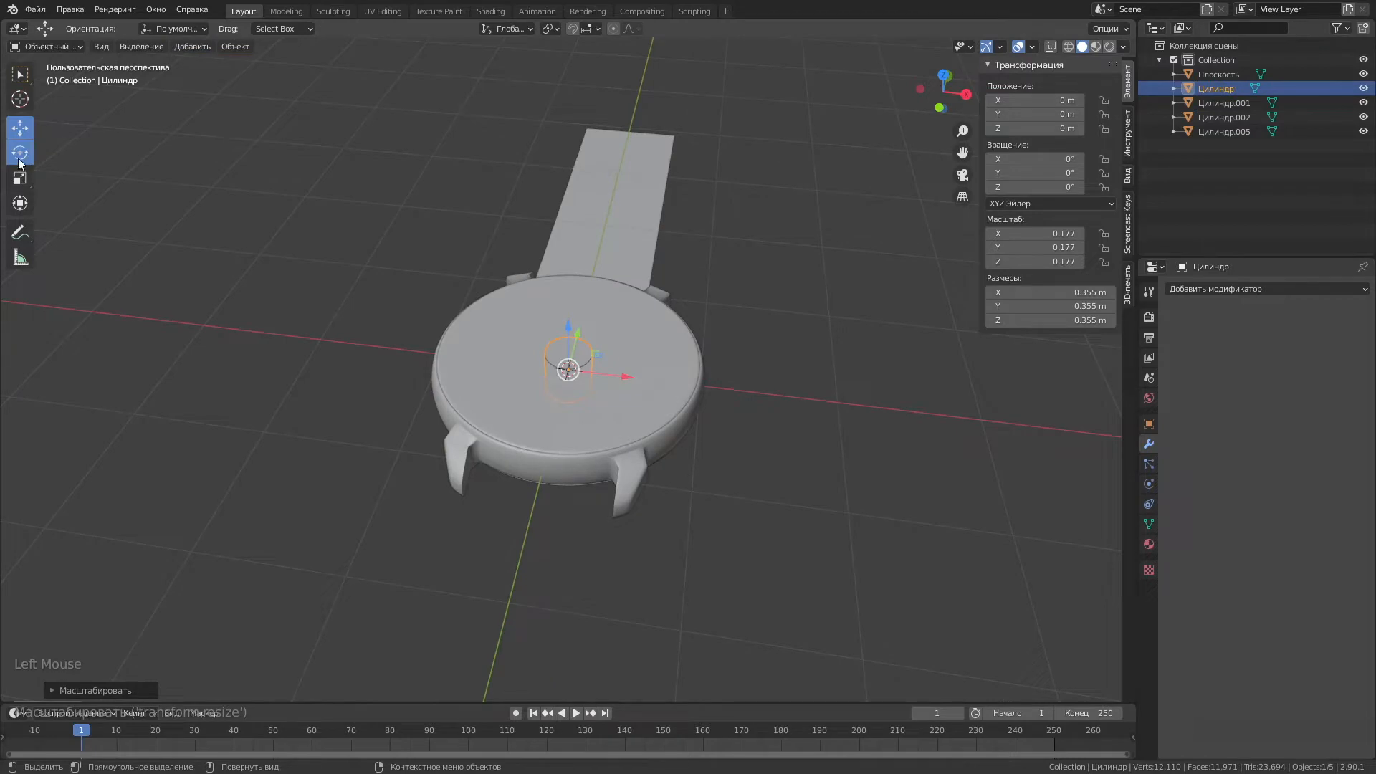
# Rotate the cylinder 90° about Y, move it to about 1.13 m along X and scale it to about 0.089.
pyautogui.moveTo(776, 403); pyautogui.dragTo(773, 404)
pyautogui.press('s')
pyautogui.click(738, 411)
pyautogui.scroll(4, 738, 412)
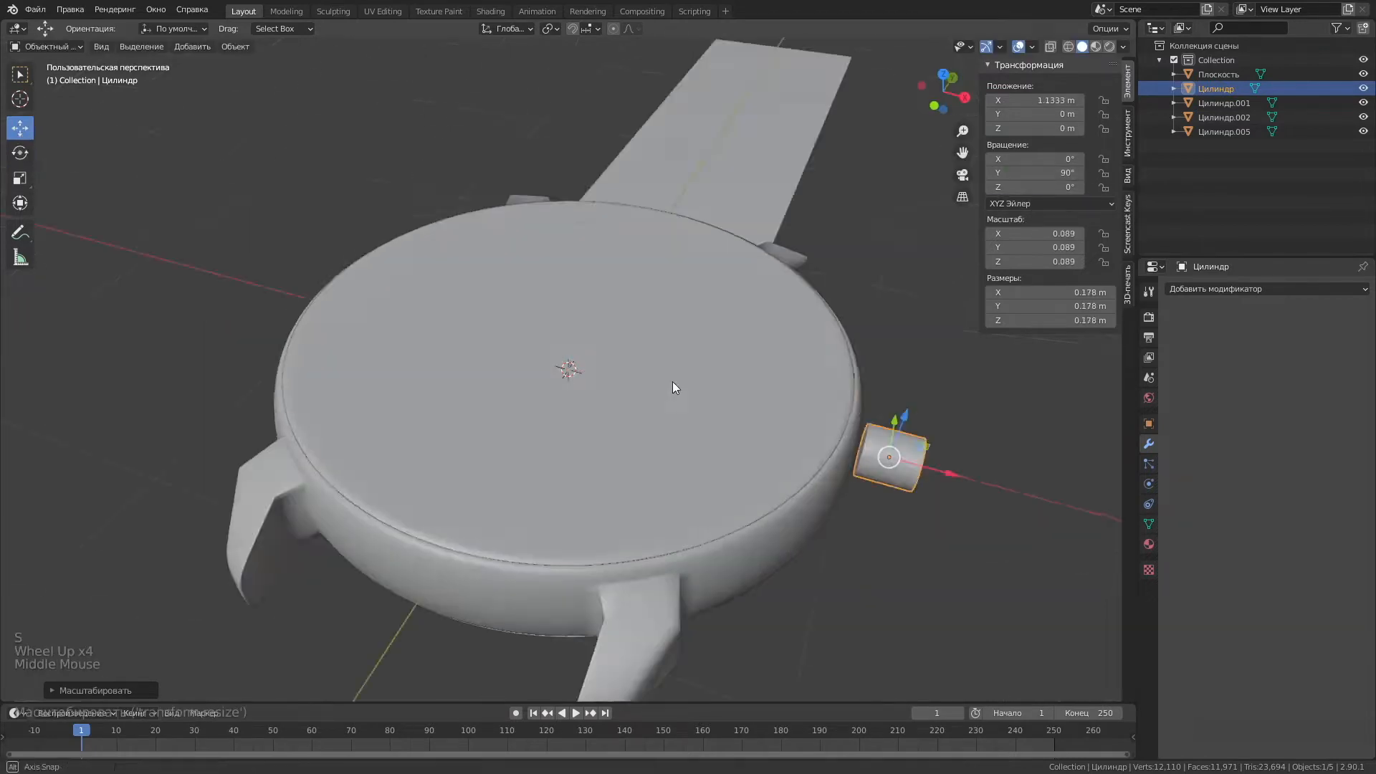
# Move the cylinder against the case's side and flatten it along its axis to a Z scale of about 0.03.
pyautogui.moveTo(738, 412); pyautogui.dragTo(659, 344, button='middle')
pyautogui.moveTo(834, 466); pyautogui.dragTo(799, 452)
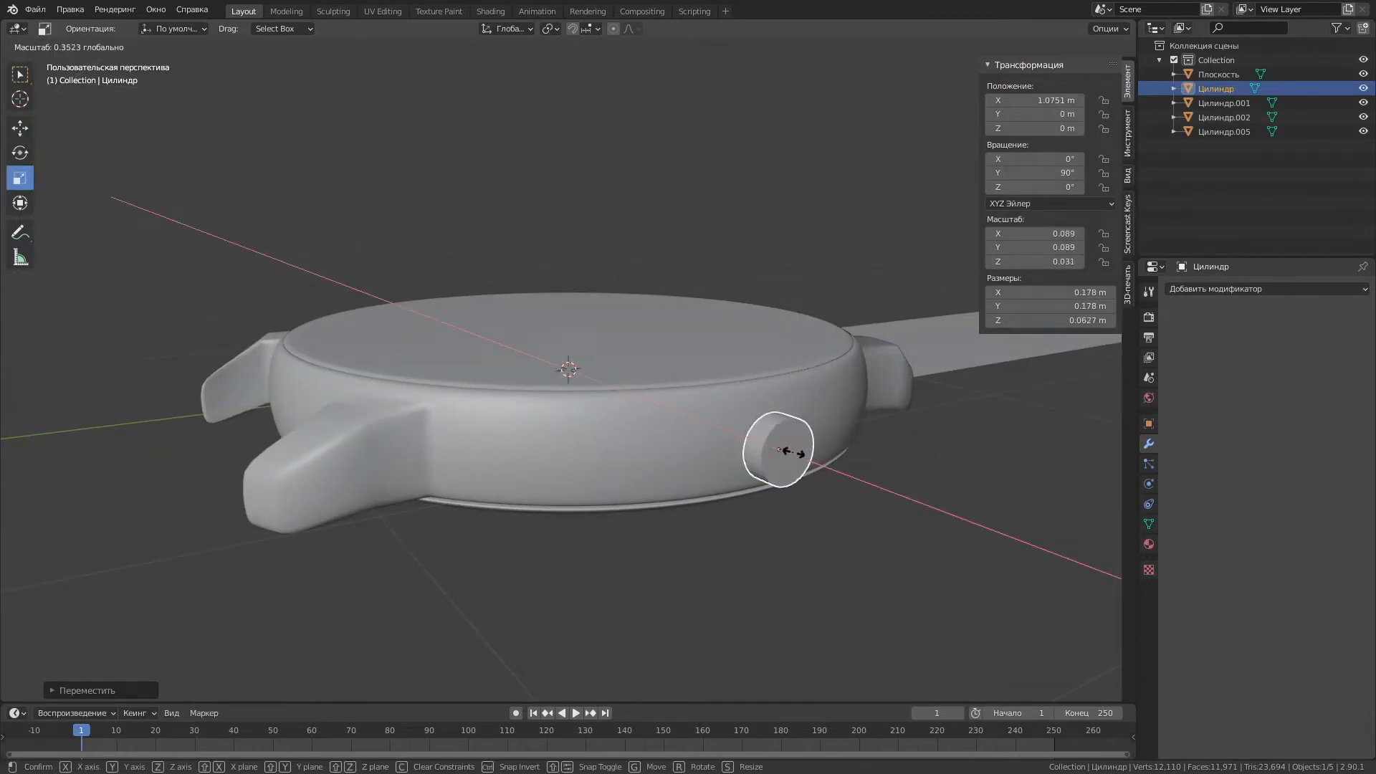
pyautogui.moveTo(805, 455); pyautogui.dragTo(733, 442, button='middle')
pyautogui.scroll(2, 732, 441)
# Select the outer end face of the crown cylinder and inset it.
pyautogui.click(285, 11)
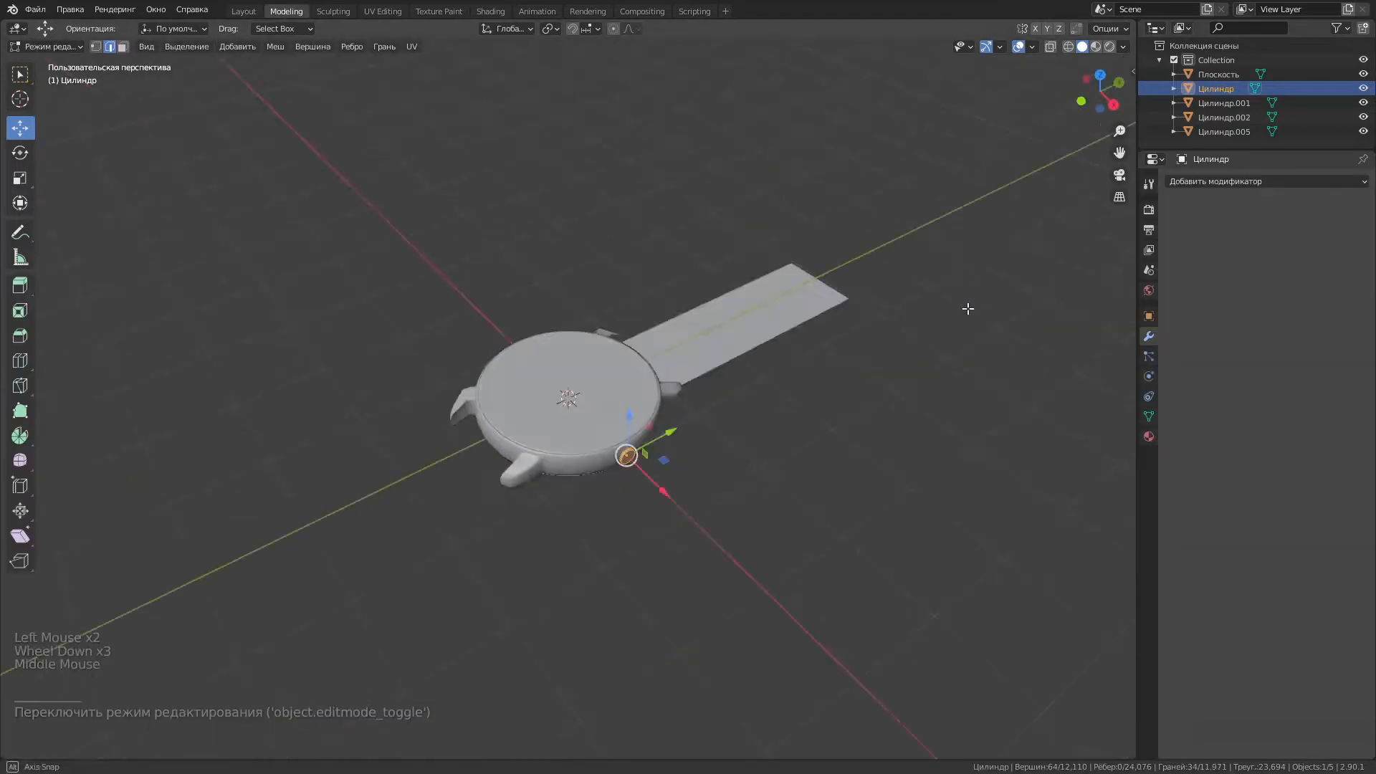
pyautogui.scroll(8, 896, 325)
pyautogui.moveTo(896, 325); pyautogui.dragTo(1003, 265, button='middle')
pyautogui.scroll(4, 1003, 265)
pyautogui.click(123, 47)
pyautogui.scroll(-1, 848, 575)
pyautogui.click(847, 575)
pyautogui.scroll(-4, 847, 575)
pyautogui.moveTo(876, 572); pyautogui.dragTo(804, 606, button='middle')
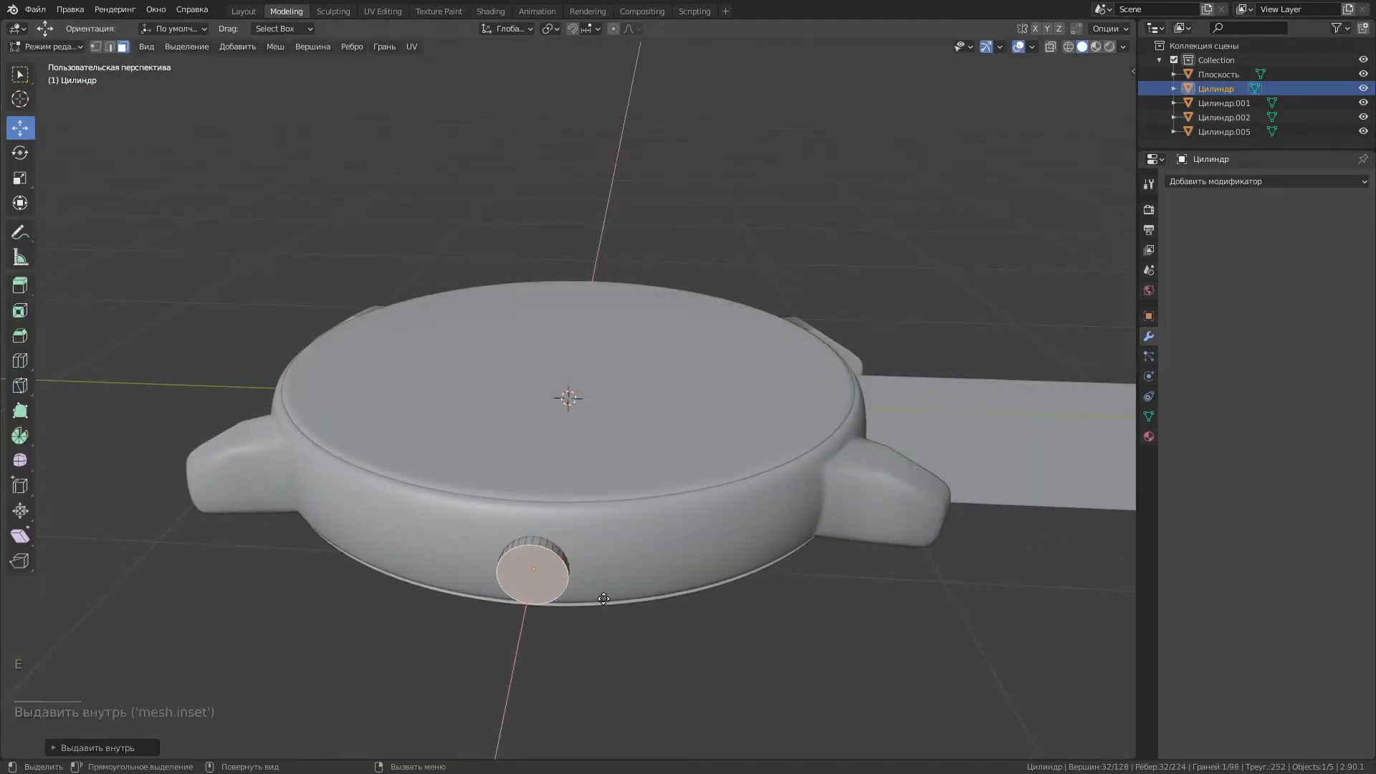
# Extrude the crown's end face outward and inset the new face to form a stepped head.
pyautogui.moveTo(601, 598); pyautogui.dragTo(1005, 534, button='middle')
pyautogui.press('e')
pyautogui.click(1090, 461)
pyautogui.press('i')
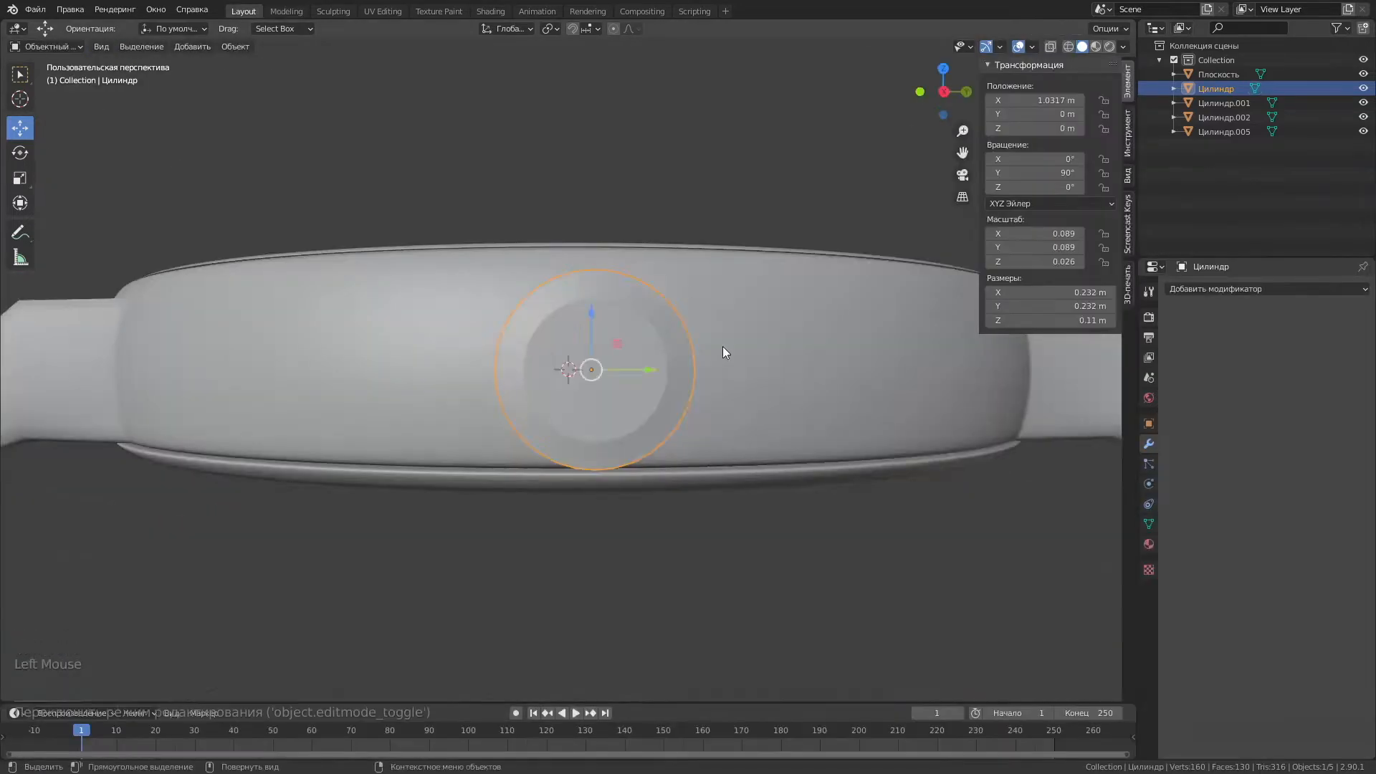
# Select the face loop around the crown head's rim and enlarge it to a diameter of about 0.262 m.
pyautogui.moveTo(722, 346); pyautogui.dragTo(513, 248, button='middle')
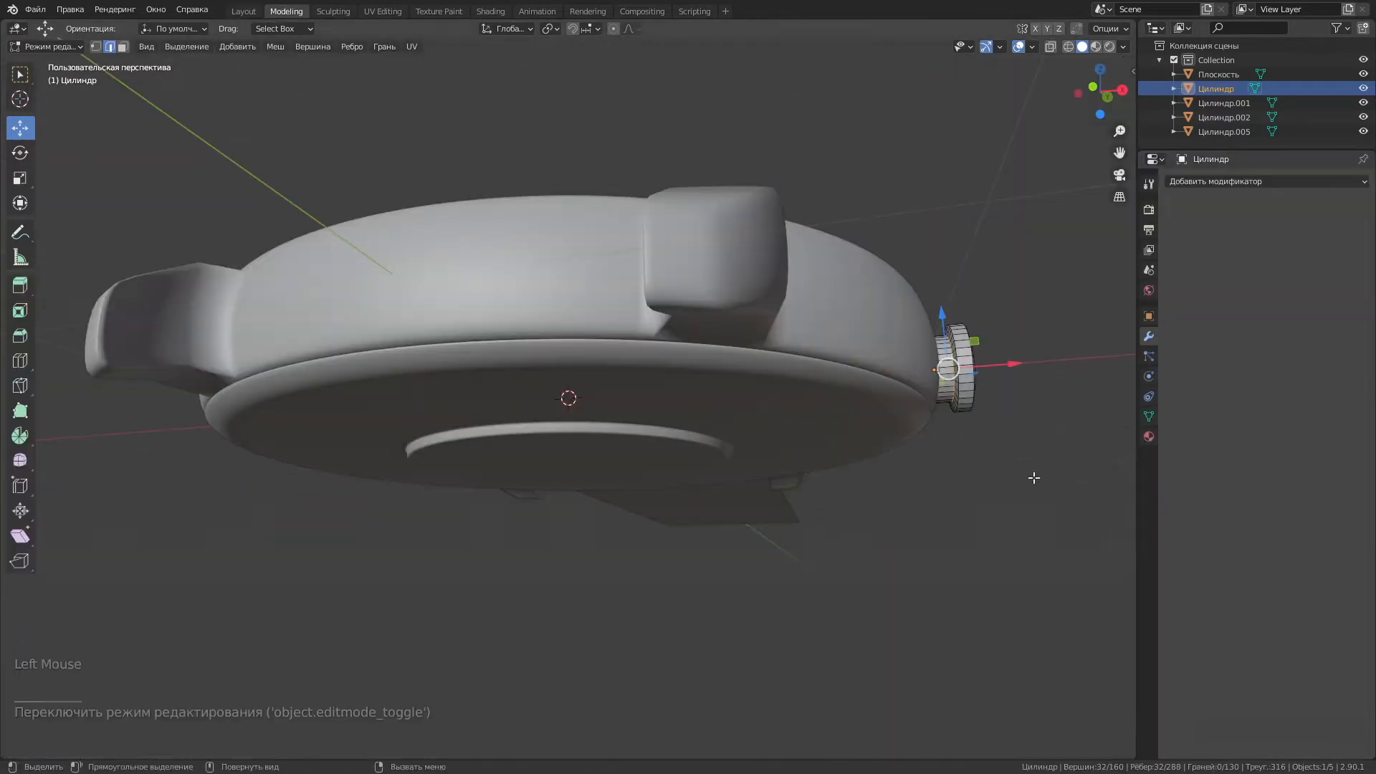
pyautogui.moveTo(1035, 476); pyautogui.dragTo(800, 523, button='middle')
pyautogui.scroll(3, 923, 438)
pyautogui.press('3')
pyautogui.click(932, 483)
pyautogui.keyDown('alt'); pyautogui.click(871, 436); pyautogui.keyUp('alt')
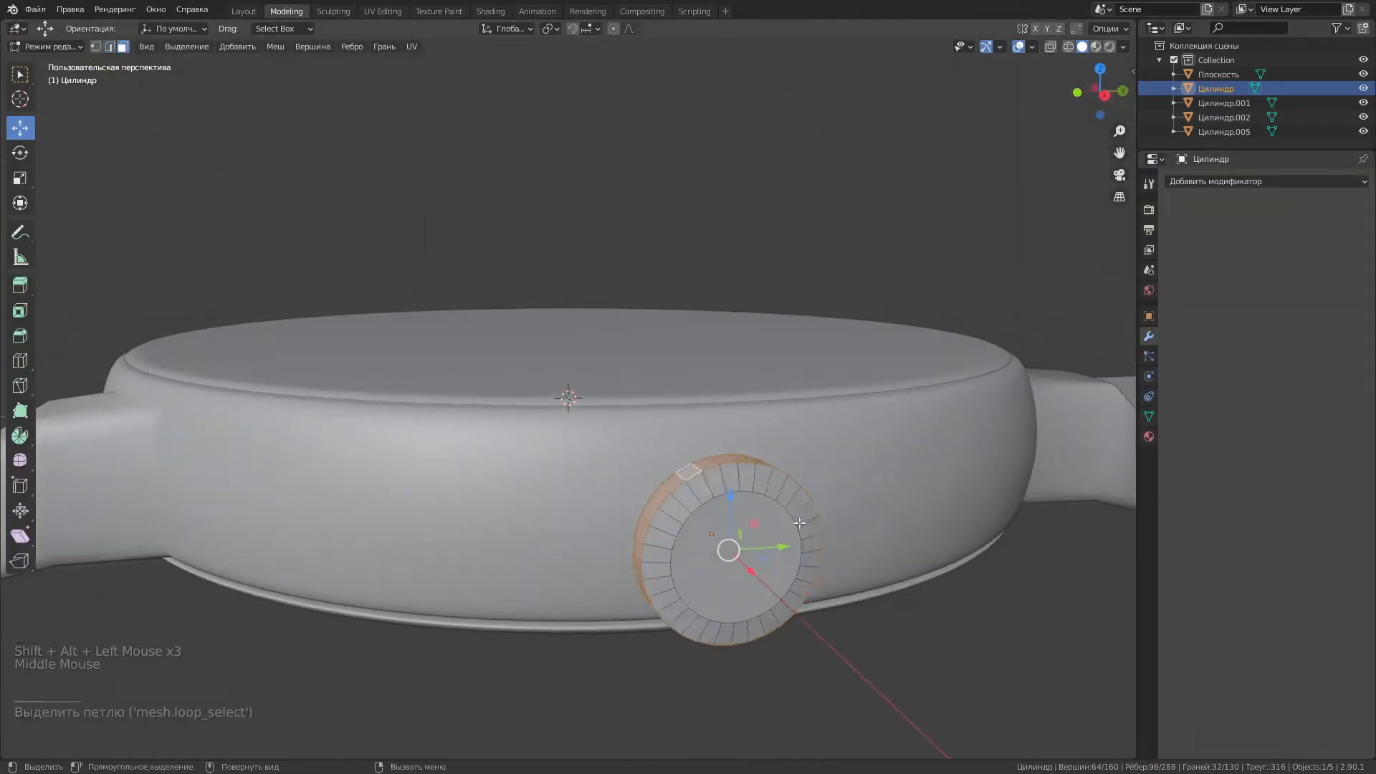
pyautogui.click(1079, 96)
pyautogui.moveTo(1048, 397); pyautogui.dragTo(885, 467, button='middle')
pyautogui.click(1100, 91)
# Raise the crown to about 0.014 m along Z on the side of the case.
pyautogui.click(242, 11)
pyautogui.click(943, 91)
pyautogui.scroll(5, 565, 309)
pyautogui.moveTo(565, 304); pyautogui.dragTo(565, 294)
pyautogui.moveTo(565, 294); pyautogui.dragTo(628, 337, button='middle')
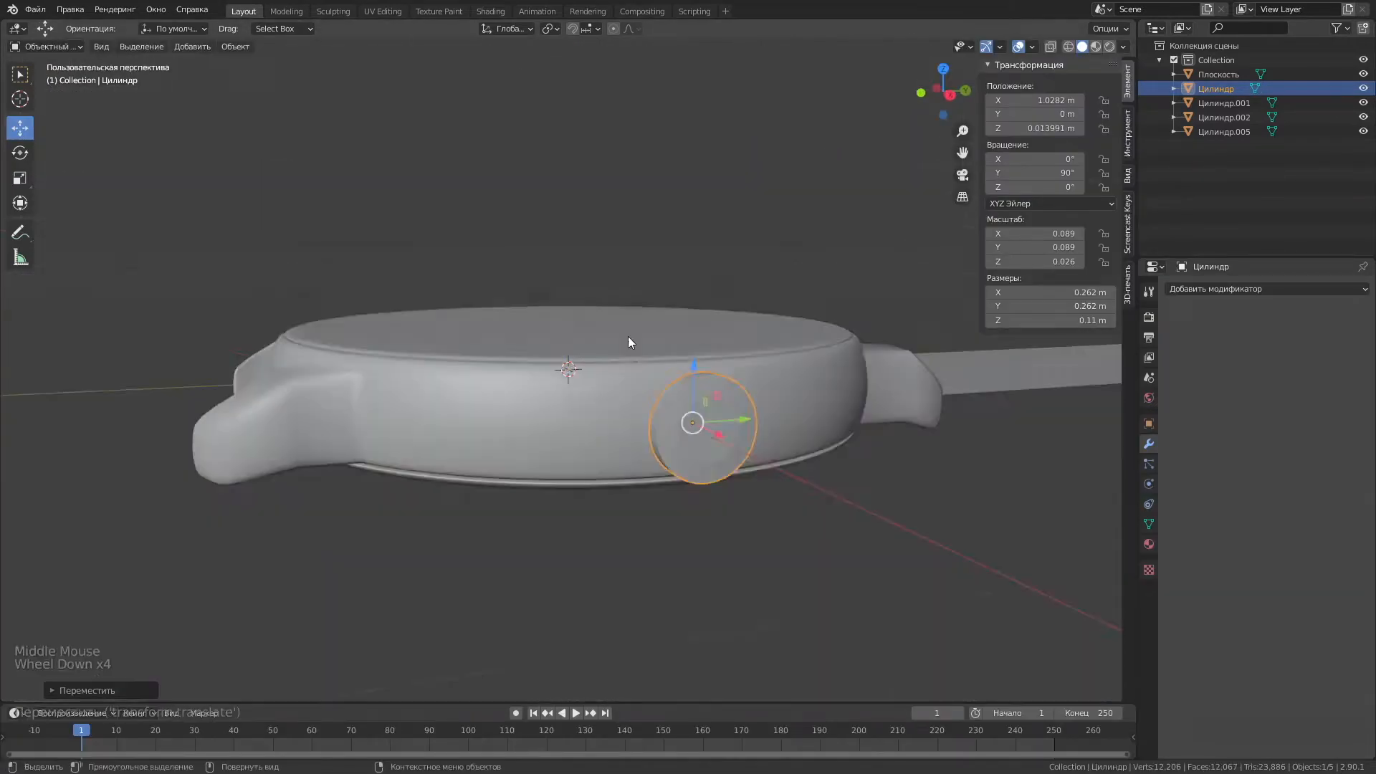
# Smooth the crown with a level 1 Subdivision Surface modifier and smooth shading, adding supporting loop cuts.
pyautogui.click(1210, 288)
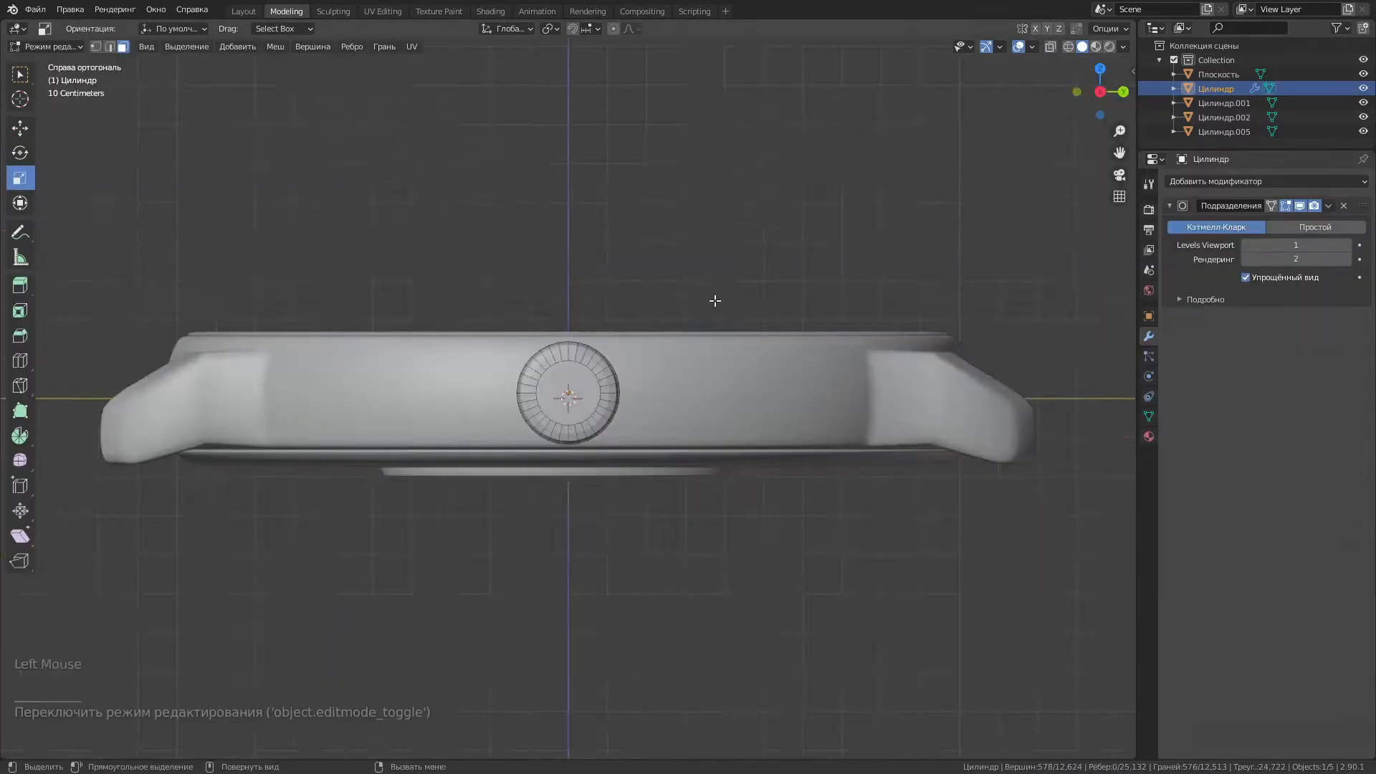
pyautogui.hotkey('ctrl', 'r')
pyautogui.moveTo(932, 430)
pyautogui.mouseDown(button='middle')
pyautogui.moveTo(946, 415)
pyautogui.moveTo(946, 430)
pyautogui.mouseUp(button='middle')
pyautogui.scroll(3, 946, 430)
pyautogui.scroll(-3, 946, 430)
pyautogui.moveTo(946, 430); pyautogui.dragTo(933, 440, button='middle')
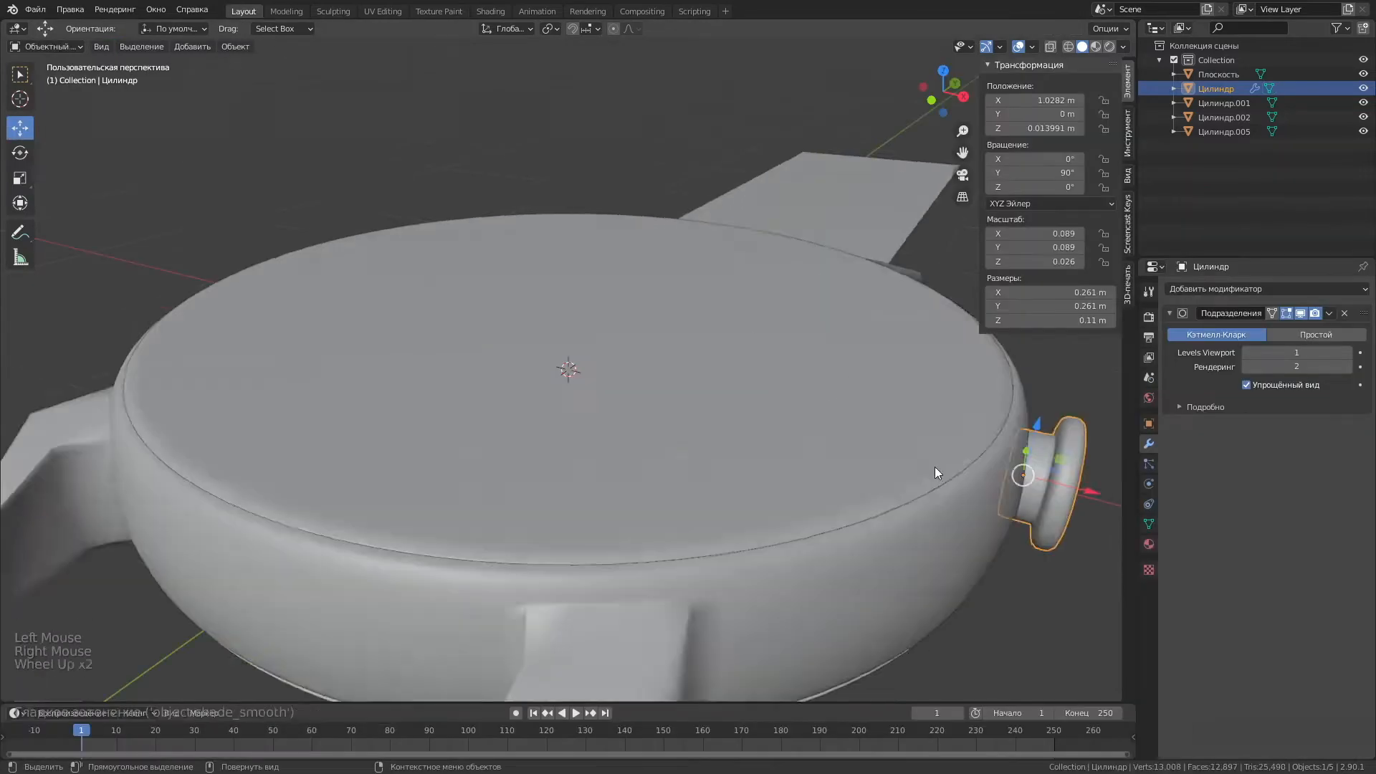
pyautogui.moveTo(935, 467); pyautogui.dragTo(1007, 472, button='middle')
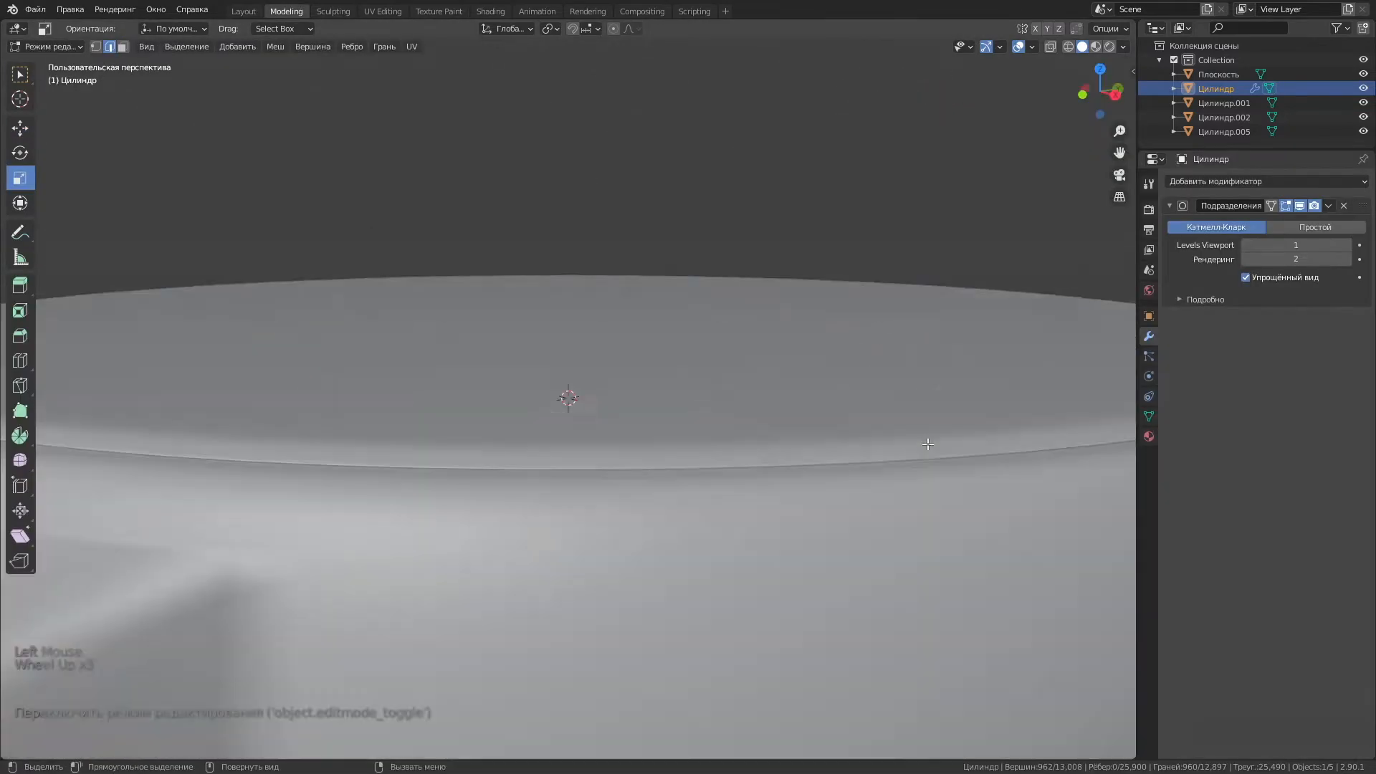
# Select the loop around the crown's head and separate it into its own object.
pyautogui.scroll(-3, 968, 462)
pyautogui.moveTo(968, 462)
pyautogui.mouseDown(button='middle')
pyautogui.moveTo(982, 479)
pyautogui.moveTo(956, 453)
pyautogui.mouseUp(button='middle')
pyautogui.keyDown('alt'); pyautogui.keyDown('shift'); pyautogui.click(941, 457); pyautogui.keyUp('shift'); pyautogui.keyUp('alt')
pyautogui.scroll(2, 970, 461)
pyautogui.scroll(-3, 971, 461)
pyautogui.rightClick(858, 466)
pyautogui.moveTo(889, 465)
pyautogui.click(931, 456)
# Apply the Subdivision Surface modifiers of both crown parts and join them into one object.
pyautogui.click(244, 11)
pyautogui.click(1069, 474)
pyautogui.click(1329, 313)
pyautogui.click(1294, 331)
pyautogui.click(1045, 460)
pyautogui.click(1329, 314)
pyautogui.click(1293, 332)
pyautogui.click(1070, 474)
pyautogui.keyDown('shift'); pyautogui.click(1041, 459); pyautogui.keyUp('shift')
pyautogui.rightClick(1039, 453)
# Try to scale the thin disc on top of the case along Z.
pyautogui.scroll(-4, 1039, 573)
pyautogui.moveTo(1039, 574); pyautogui.dragTo(622, 539, button='middle')
pyautogui.scroll(-5, 622, 539)
pyautogui.scroll(4, 622, 539)
pyautogui.click(595, 387)
pyautogui.click(286, 10)
pyautogui.moveTo(572, 240); pyautogui.dragTo(483, 246, button='middle')
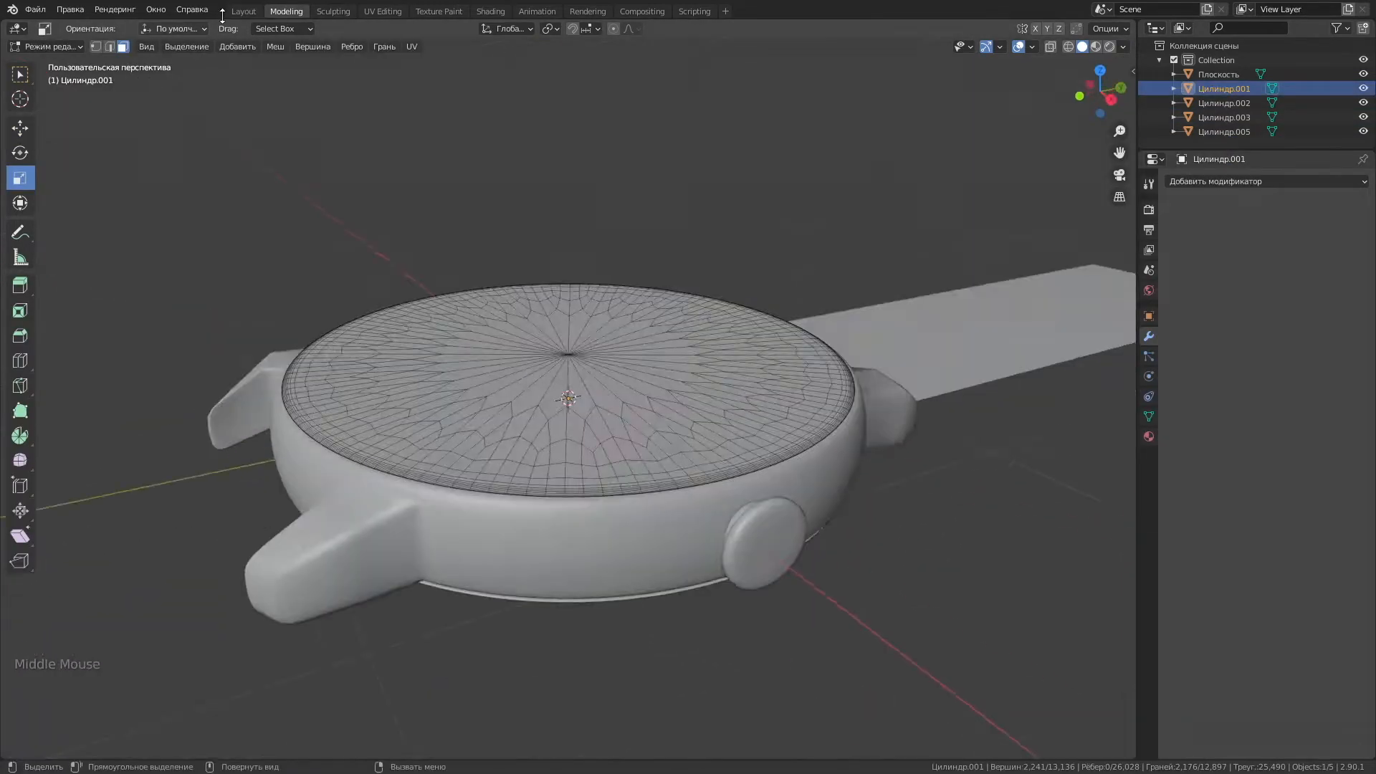
pyautogui.click(244, 11)
pyautogui.moveTo(466, 323); pyautogui.dragTo(528, 310, button='middle')
pyautogui.moveTo(568, 310); pyautogui.dragTo(577, 143)
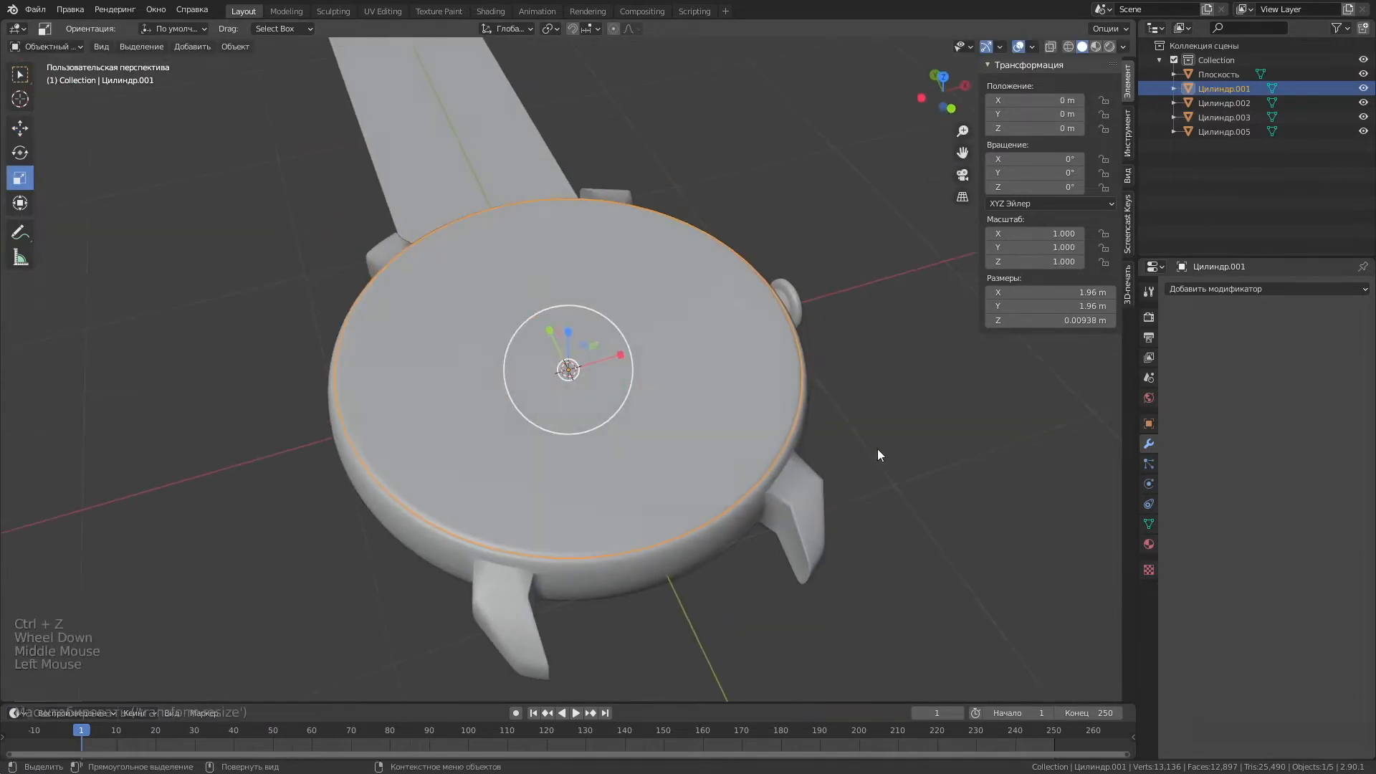
pyautogui.click(694, 465)
# Raise the crown on the side of the case to about 0.015 m along Z.
pyautogui.moveTo(694, 464); pyautogui.dragTo(788, 402, button='middle')
pyautogui.scroll(5, 582, 343)
pyautogui.click(582, 343)
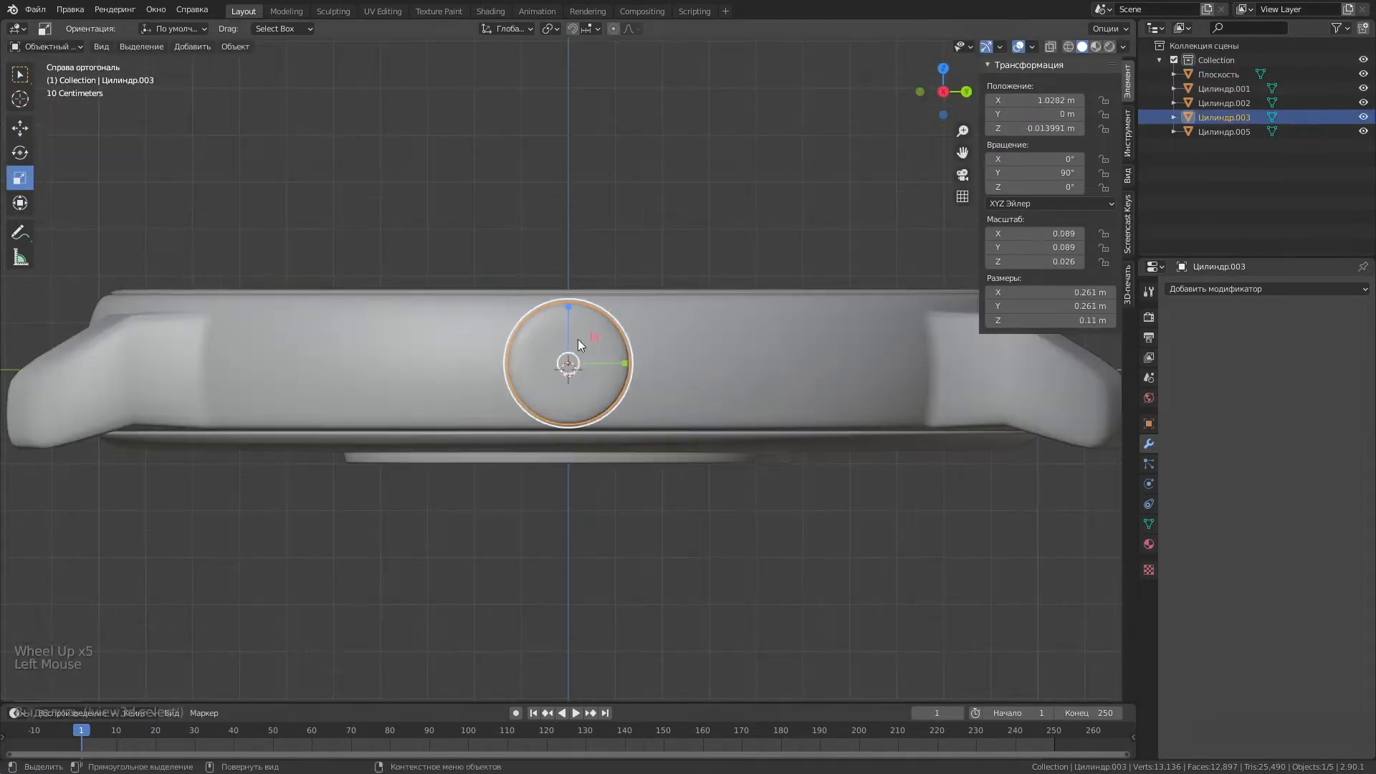
pyautogui.click(20, 128)
pyautogui.moveTo(567, 301); pyautogui.dragTo(564, 304)
pyautogui.scroll(-4, 616, 301)
pyautogui.moveTo(688, 287)
pyautogui.mouseDown(button='middle')
pyautogui.moveTo(616, 351)
pyautogui.moveTo(706, 301)
pyautogui.mouseUp(button='middle')
# Extrude the strap plane's face to give the strap thickness.
pyautogui.click(535, 436)
pyautogui.click(286, 11)
pyautogui.moveTo(569, 508); pyautogui.dragTo(623, 562)
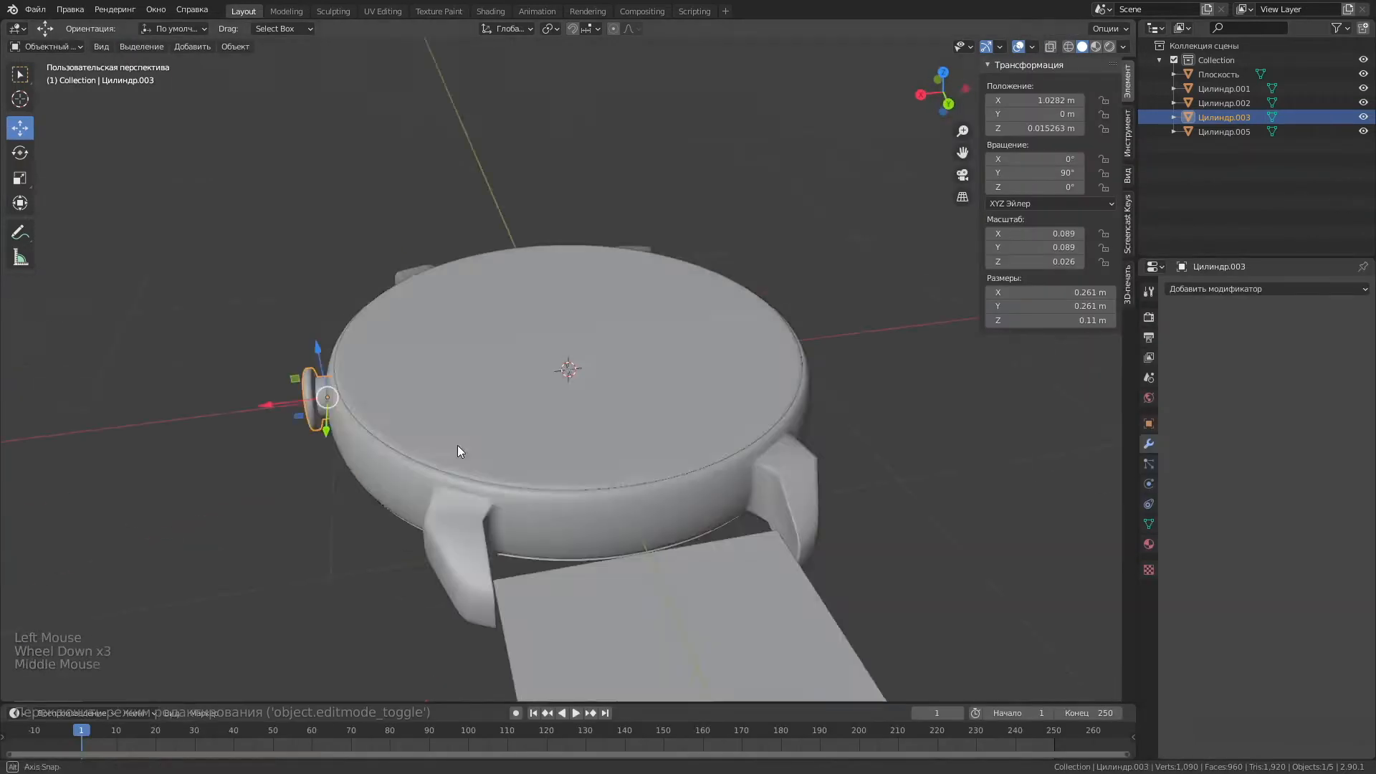
pyautogui.scroll(-5, 685, 489)
pyautogui.moveTo(685, 488); pyautogui.dragTo(494, 388, button='middle')
pyautogui.scroll(4, 494, 389)
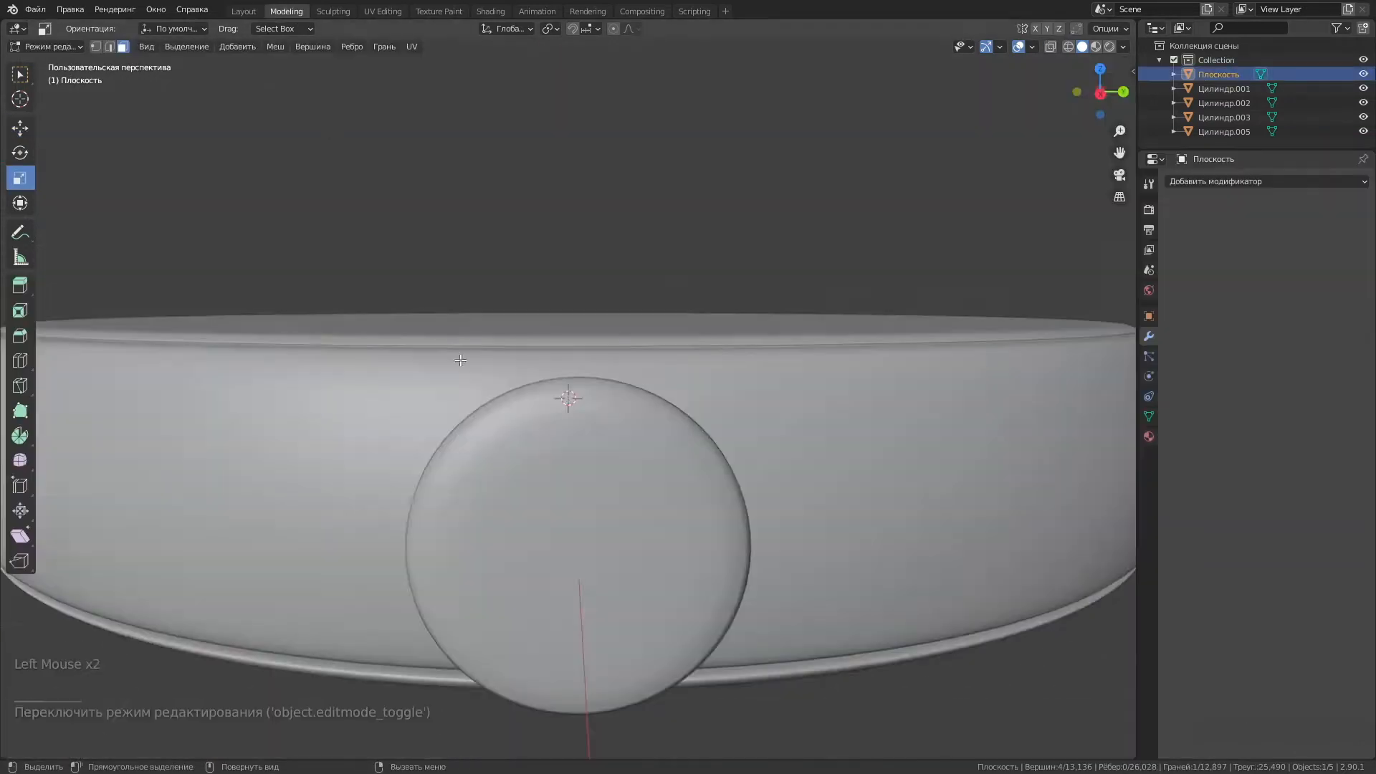
pyautogui.scroll(-8, 620, 514)
pyautogui.press('e')
pyautogui.moveTo(620, 431); pyautogui.dragTo(509, 491, button='middle')
pyautogui.click(622, 506)
# Add two loop cuts across the strap near the case.
pyautogui.moveTo(409, 423); pyautogui.dragTo(448, 495, button='middle')
pyautogui.hotkey('ctrl', 'r')
pyautogui.click(405, 430)
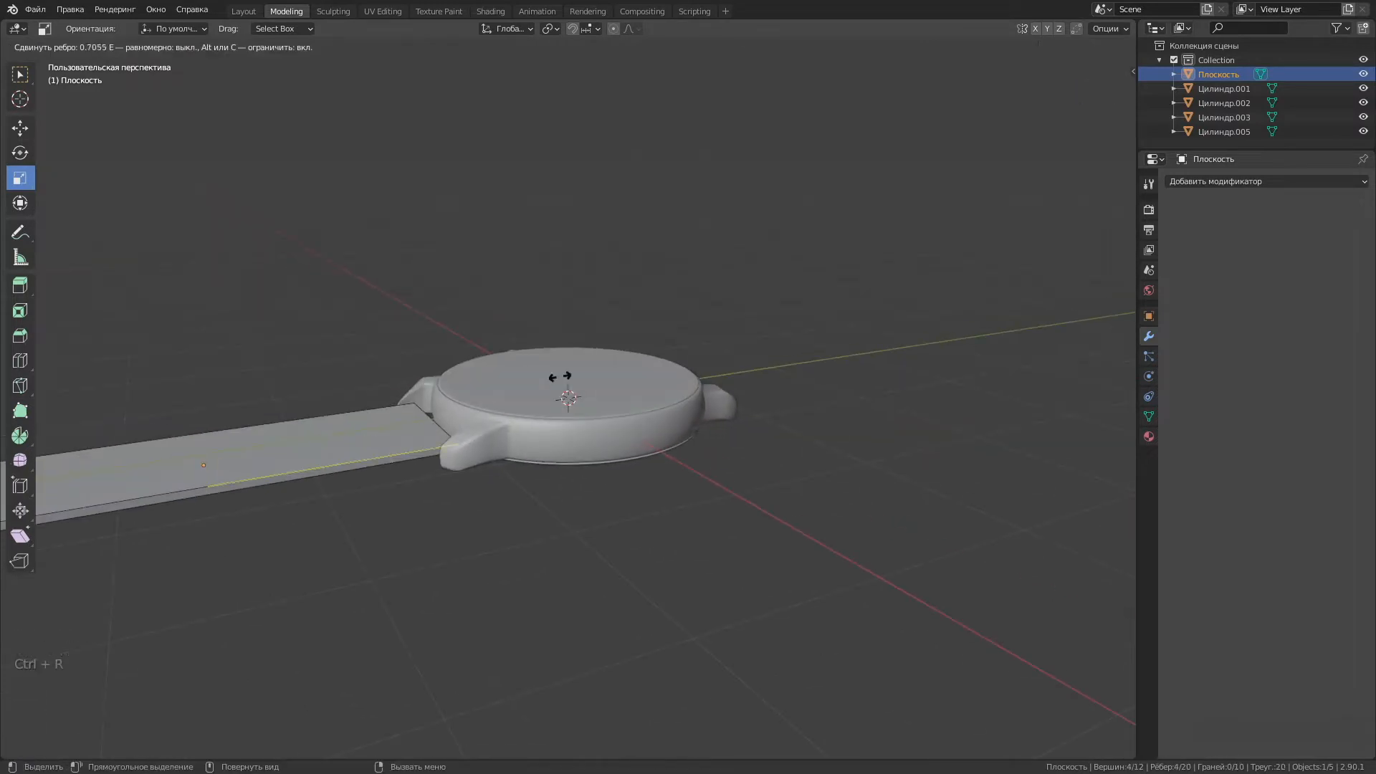
pyautogui.click(614, 361)
pyautogui.scroll(4, 355, 462)
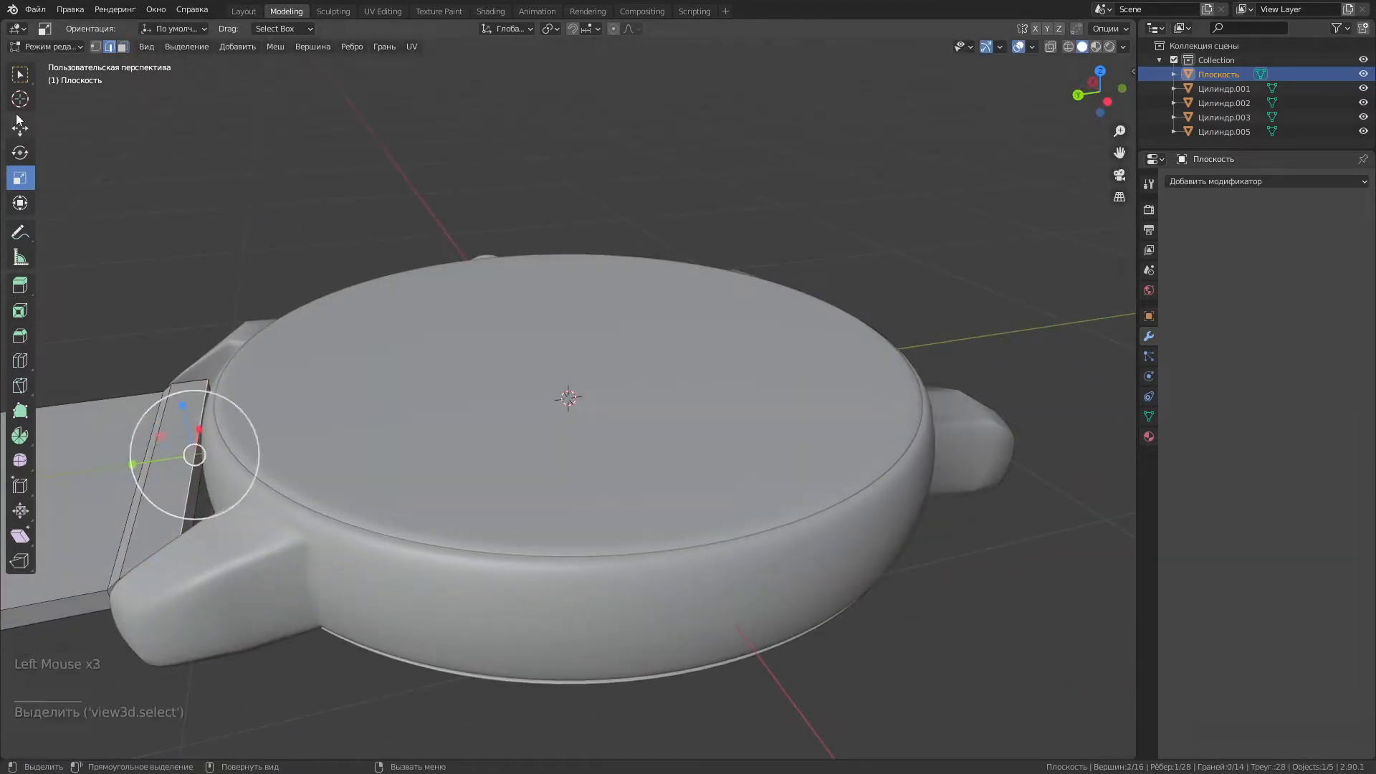
# Select and reposition the edges at the strap's case end.
pyautogui.click(240, 453)
pyautogui.moveTo(240, 453); pyautogui.dragTo(402, 502, button='middle')
pyautogui.click(209, 367)
pyautogui.click(222, 389)
pyautogui.scroll(2, 255, 482)
pyautogui.click(142, 449)
pyautogui.scroll(-5, 501, 502)
# Inset the face on the underside of the strap.
pyautogui.moveTo(501, 501); pyautogui.dragTo(577, 527, button='middle')
pyautogui.moveTo(512, 526); pyautogui.dragTo(485, 316, button='middle')
pyautogui.click(476, 301)
pyautogui.click(122, 46)
pyautogui.click(458, 293)
pyautogui.press('i')
pyautogui.click(638, 353)
pyautogui.moveTo(638, 353); pyautogui.dragTo(387, 352, button='middle')
# Try to add a lengthwise loop cut along the middle of the strap.
pyautogui.click(171, 127)
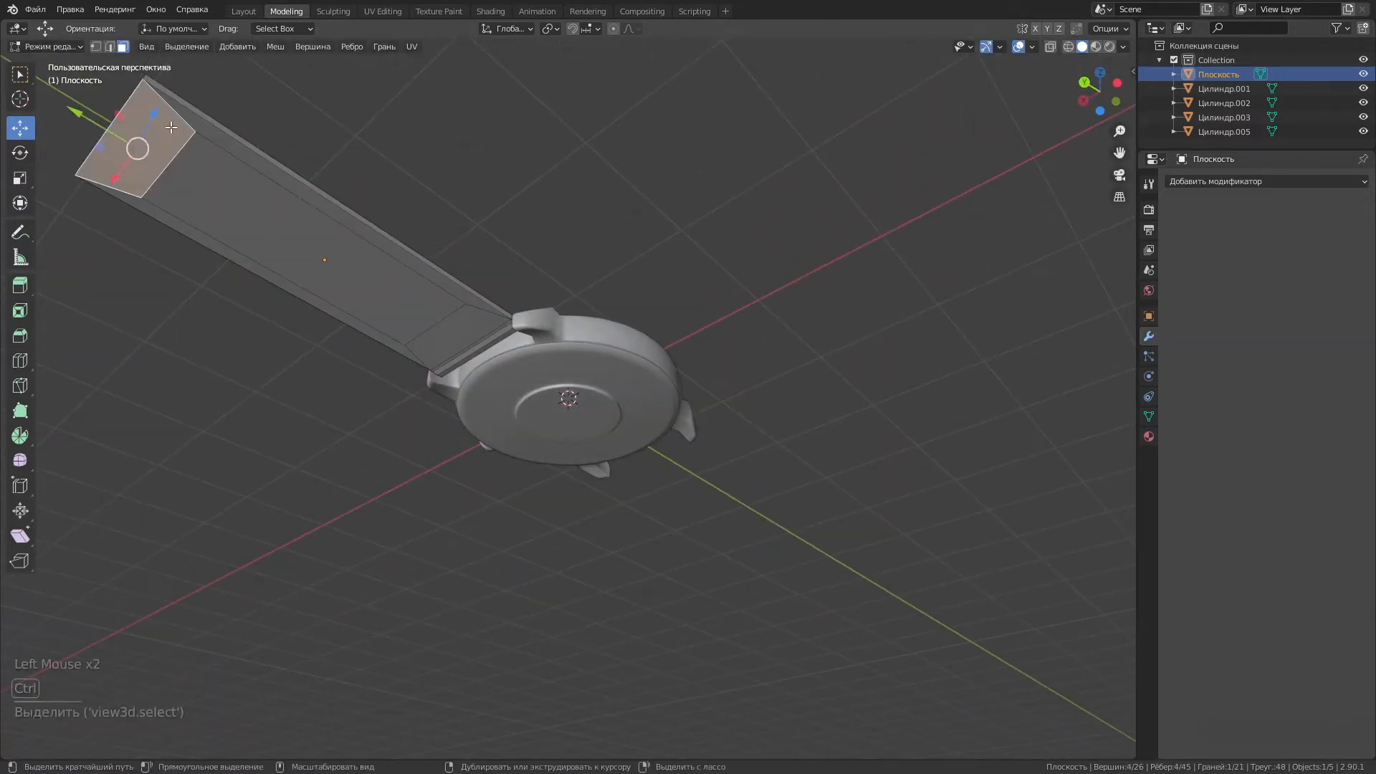
pyautogui.click(278, 184)
pyautogui.moveTo(278, 184); pyautogui.dragTo(321, 278, button='middle')
pyautogui.click(191, 163)
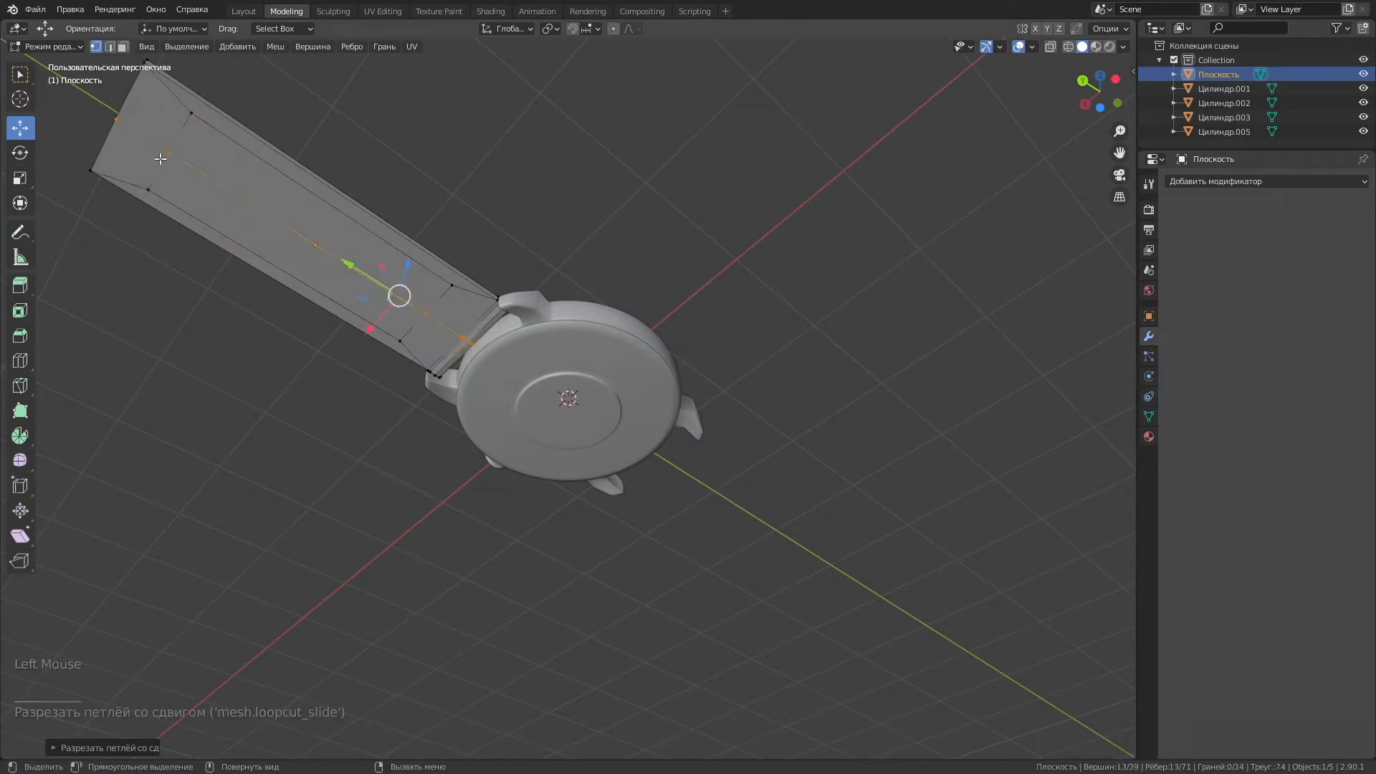
pyautogui.hotkey('ctrl', 'z')
# Recess the inset face on the strap's underside slightly along Z.
pyautogui.moveTo(301, 273); pyautogui.dragTo(301, 372, button='middle')
pyautogui.moveTo(296, 315); pyautogui.dragTo(298, 305)
pyautogui.moveTo(290, 494); pyautogui.dragTo(289, 387, button='middle')
pyautogui.scroll(-1, 294, 301)
pyautogui.click(301, 222)
# Add a Subdivision Surface modifier to the strap.
pyautogui.click(243, 11)
pyautogui.scroll(-4, 677, 328)
pyautogui.moveTo(645, 323); pyautogui.dragTo(670, 351, button='middle')
pyautogui.moveTo(411, 301); pyautogui.dragTo(411, 209, button='middle')
pyautogui.click(301, 9)
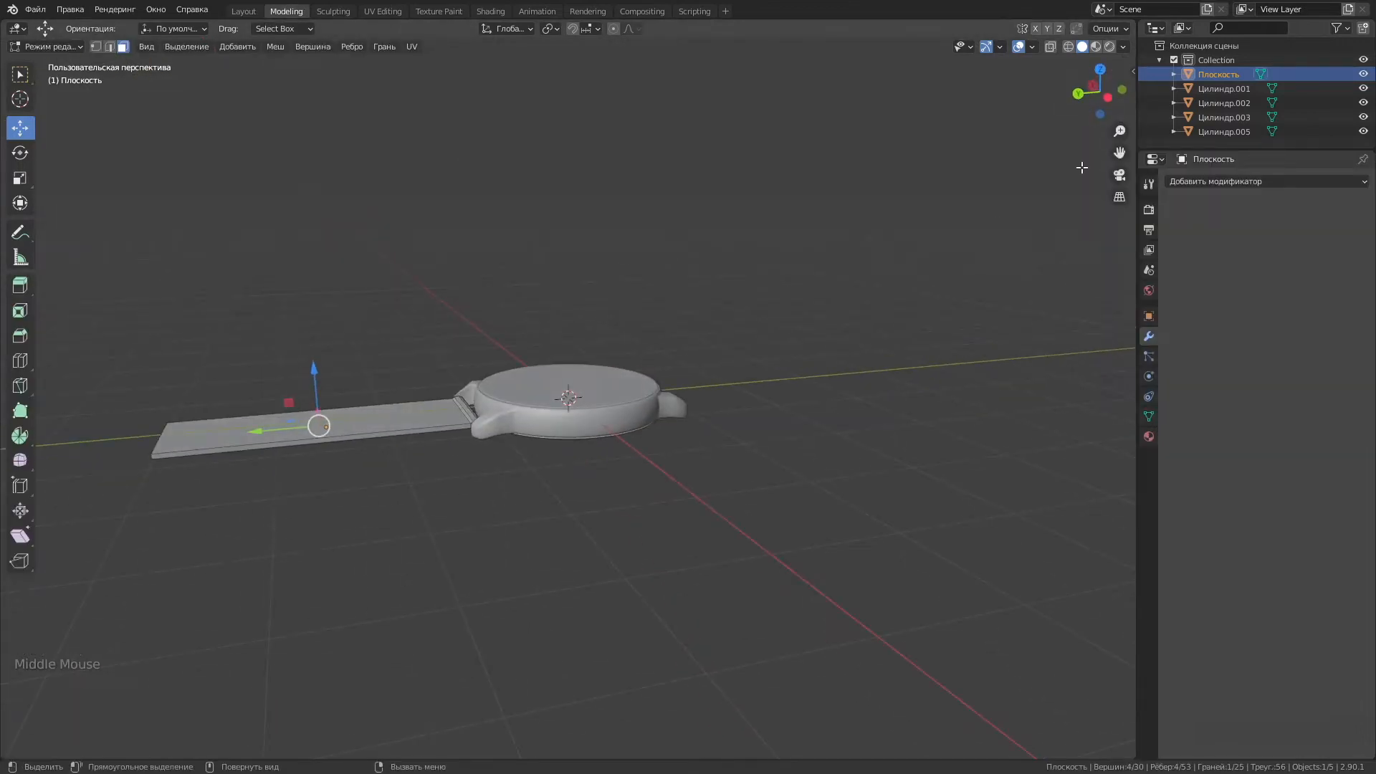
pyautogui.click(1267, 180)
pyautogui.click(960, 409)
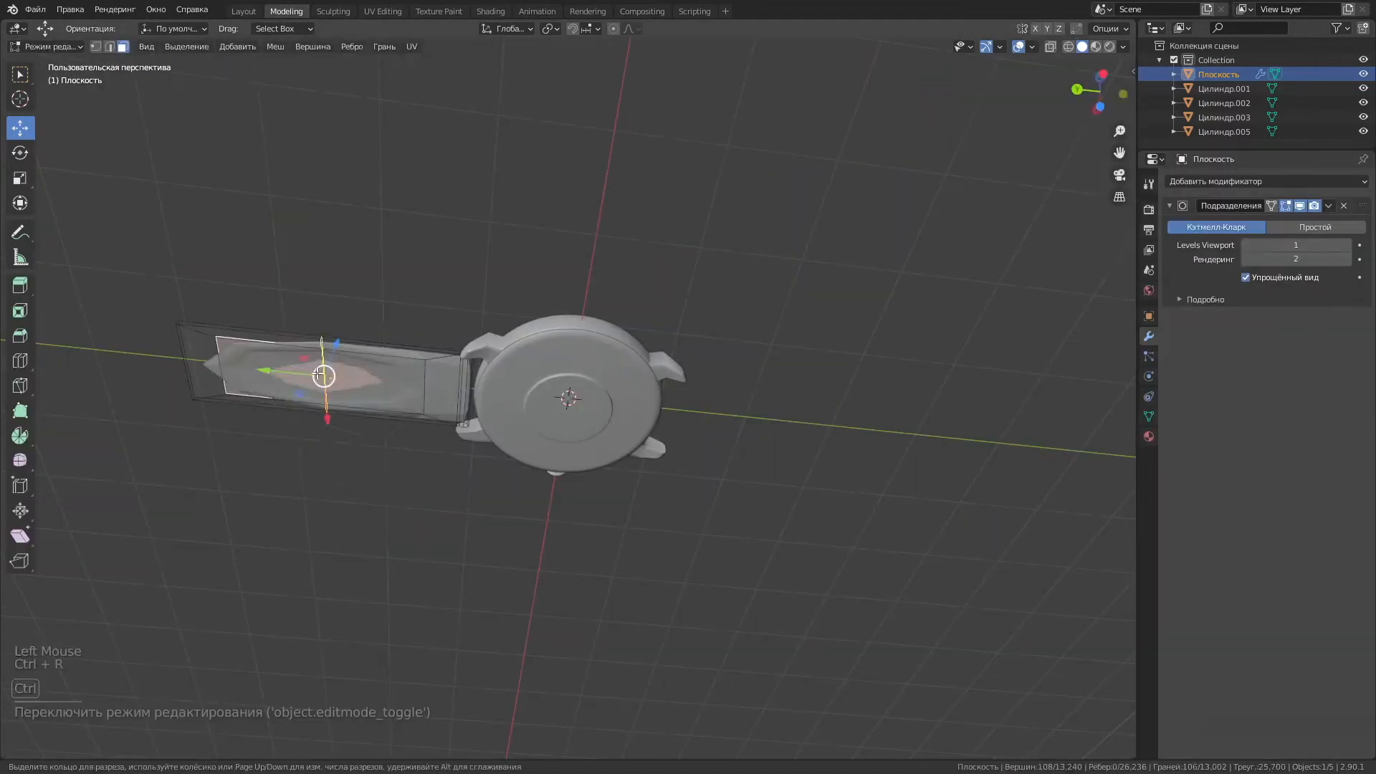
# Add loop cuts near both ends of the strap and bevel a central lengthwise loop cut with two segments.
pyautogui.click(199, 371)
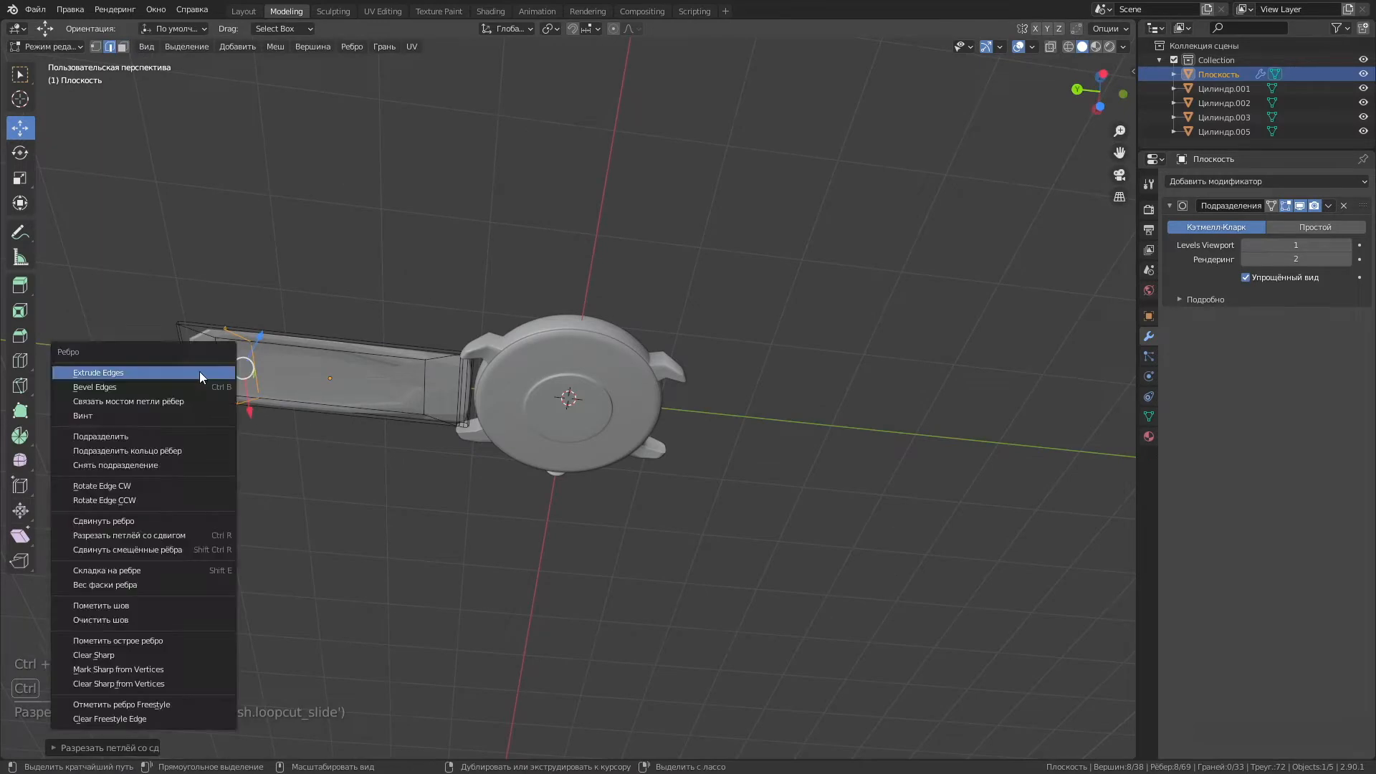
pyautogui.click(182, 331)
pyautogui.moveTo(182, 330); pyautogui.dragTo(375, 341, button='middle')
pyautogui.scroll(5, 375, 341)
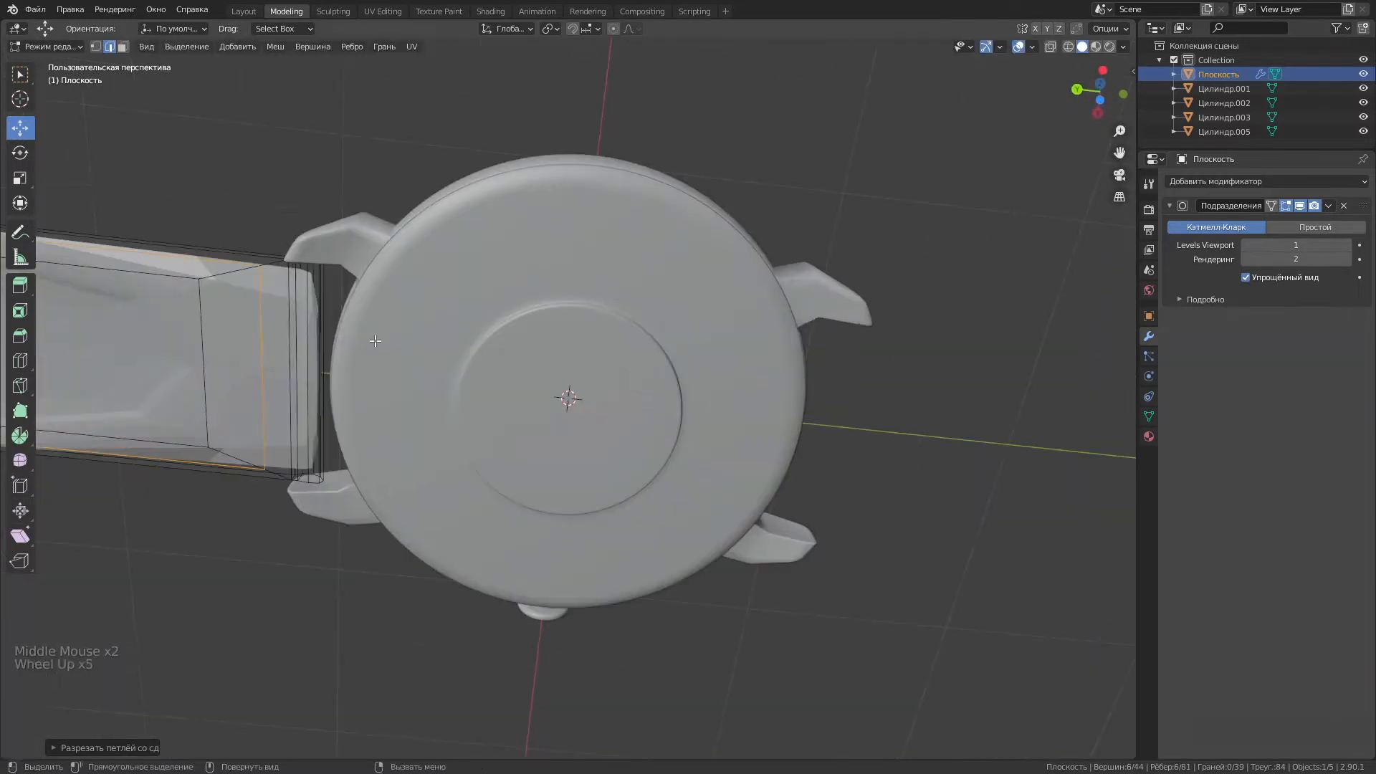
pyautogui.click(186, 268)
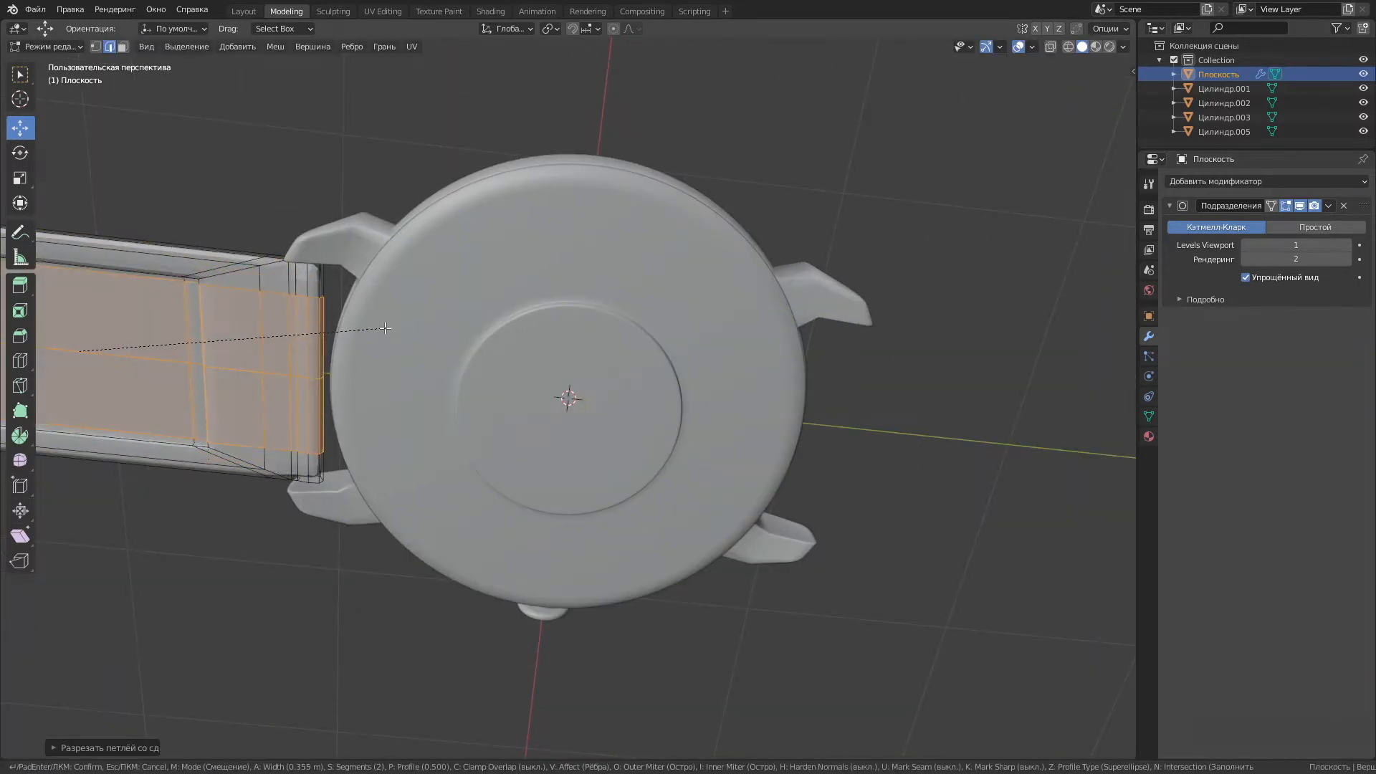
# Try to add another loop cut near the strap's case end.
pyautogui.hotkey('ctrl', 'r')
pyautogui.click(309, 271)
pyautogui.click(310, 266)
pyautogui.hotkey('ctrl', 'z')
# Remove the Subdivision Surface modifier from the strap.
pyautogui.moveTo(310, 270); pyautogui.dragTo(459, 291, button='middle')
pyautogui.scroll(-5, 375, 501)
pyautogui.click(471, 651)
pyautogui.click(1344, 205)
# Select the strap's outer edges, including those at the free end, and bevel them.
pyautogui.moveTo(366, 172); pyautogui.dragTo(574, 329, button='middle')
pyautogui.scroll(1, 544, 430)
pyautogui.click(523, 537)
pyautogui.hotkey('ctrl', 'z')
pyautogui.moveTo(574, 528); pyautogui.dragTo(608, 500, button='middle')
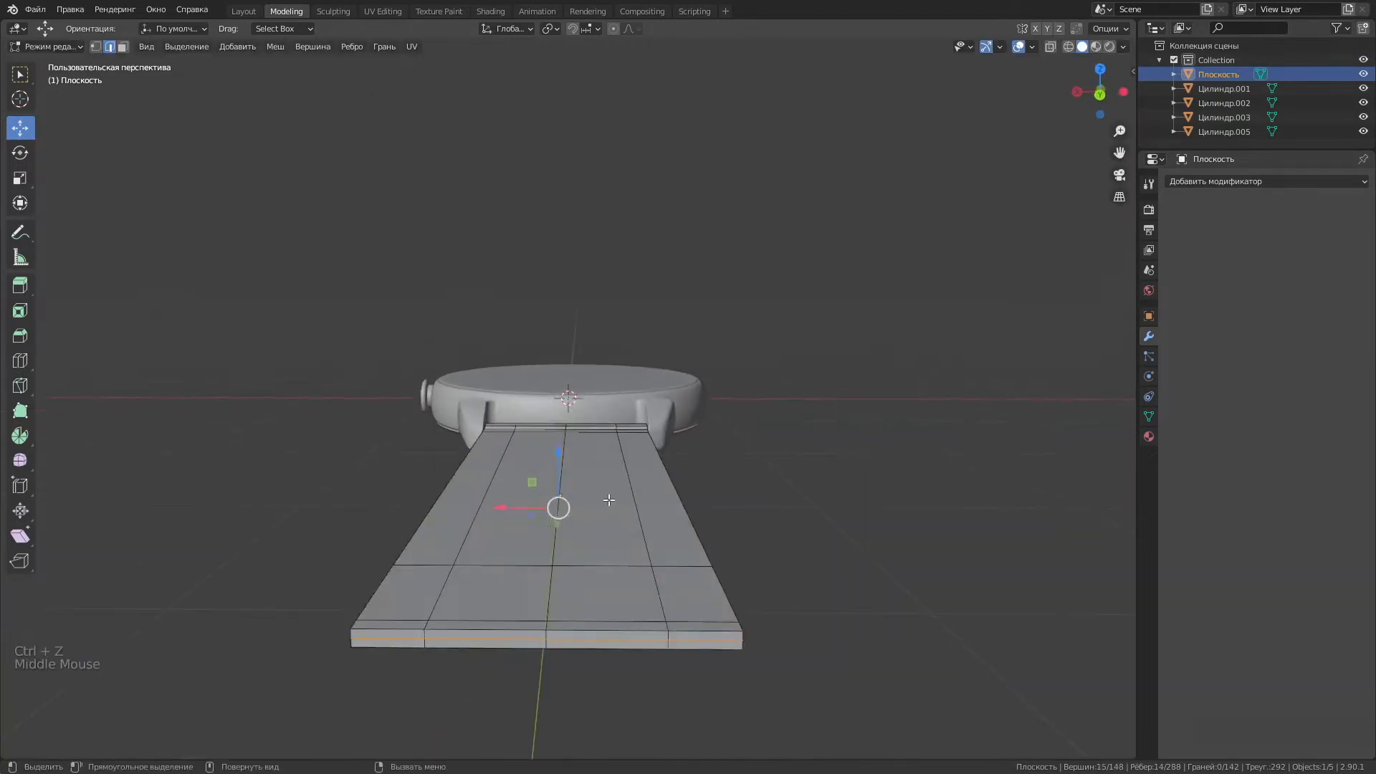
pyautogui.click(648, 506)
pyautogui.moveTo(648, 506); pyautogui.dragTo(685, 466, button='middle')
pyautogui.scroll(-1, 794, 448)
pyautogui.hotkey('ctrl', 'b')
pyautogui.click(688, 479)
pyautogui.click(596, 537)
pyautogui.scroll(-2, 601, 544)
pyautogui.moveTo(601, 545); pyautogui.dragTo(606, 574, button='middle')
# Duplicate the strap and place the copy on the opposite side of the case at about -3.74 m along Y.
pyautogui.click(243, 10)
pyautogui.scroll(-2, 502, 337)
pyautogui.moveTo(501, 358); pyautogui.dragTo(407, 385, button='middle')
pyautogui.rightClick(407, 385)
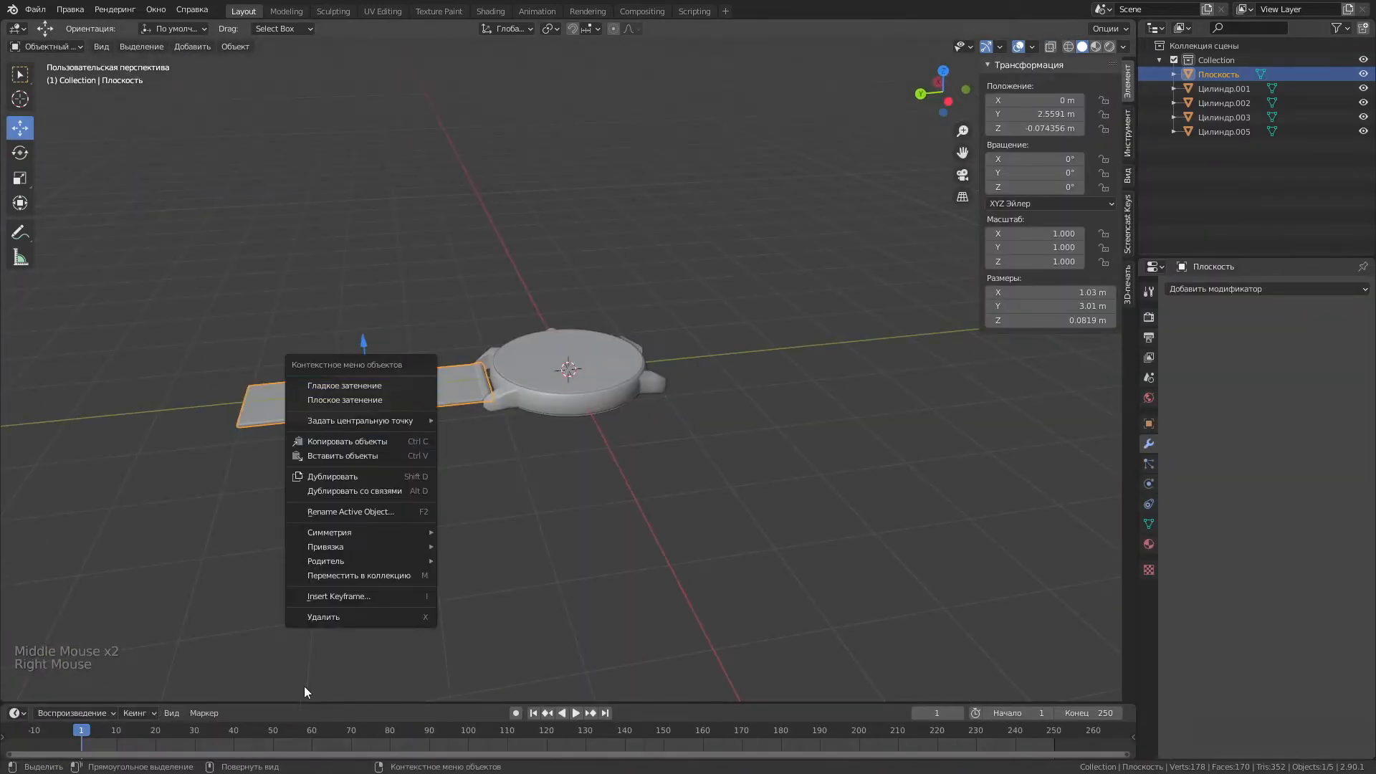
pyautogui.hotkey('shift', 'd')
pyautogui.click(788, 358)
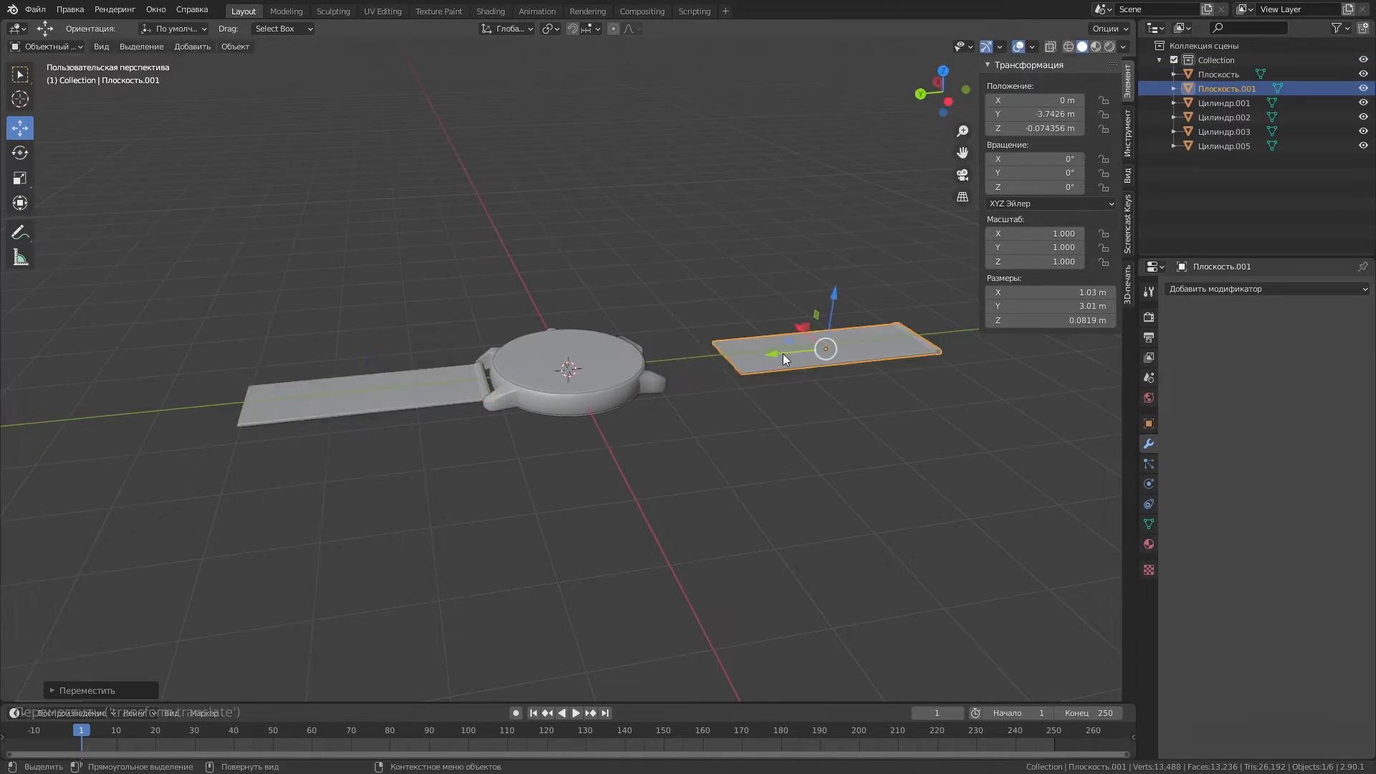
# Add a 2 m cube at the scene origin.
pyautogui.click(423, 444)
pyautogui.moveTo(423, 444); pyautogui.dragTo(502, 423, button='middle')
pyautogui.scroll(2, 522, 410)
pyautogui.scroll(-3, 502, 423)
pyautogui.click(494, 437)
pyautogui.click(471, 552)
pyautogui.scroll(2, 287, 236)
pyautogui.click(192, 45)
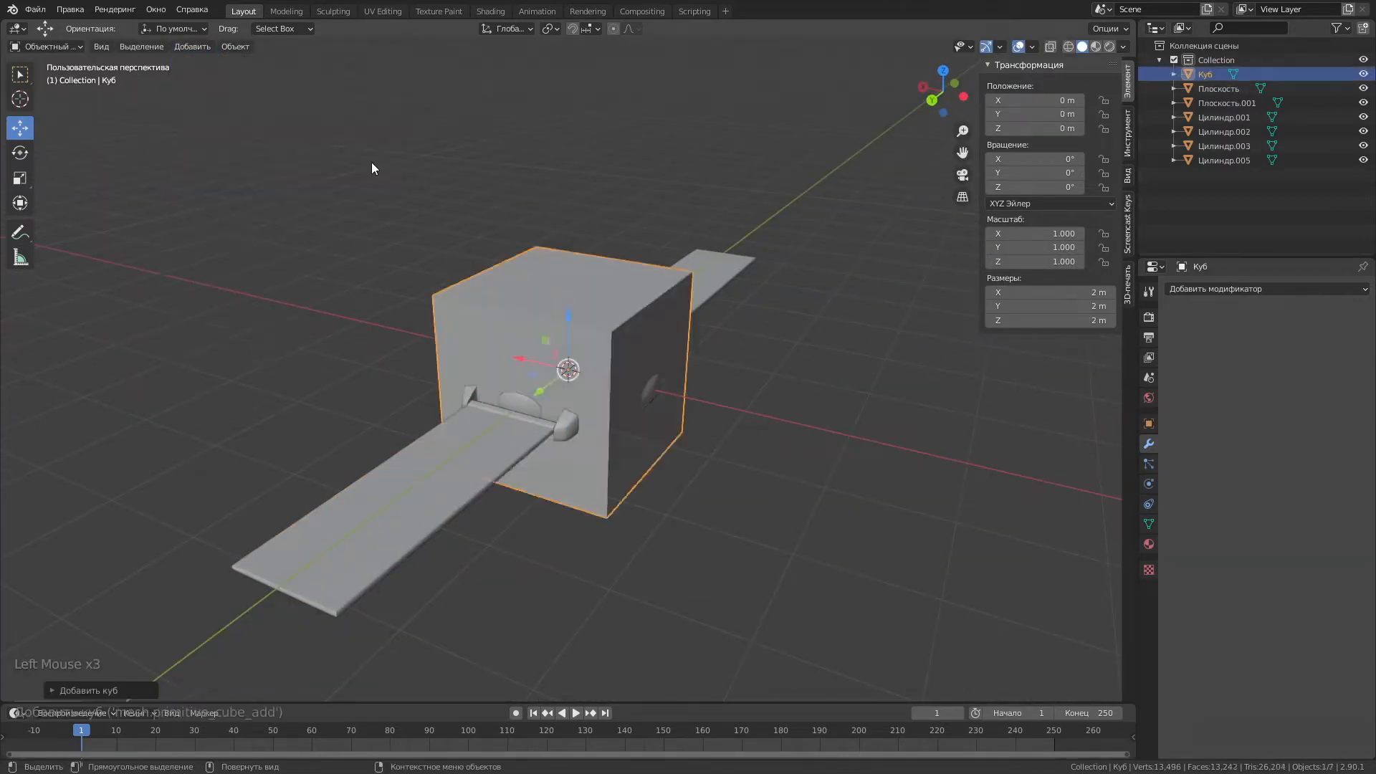
pyautogui.click(293, 76)
pyautogui.moveTo(502, 322); pyautogui.dragTo(445, 347, button='middle')
# Shift all watch parts along Y and place the cube beyond the first strap's free end at about 1.01 m.
pyautogui.moveTo(517, 393); pyautogui.dragTo(247, 519)
pyautogui.moveTo(810, 236); pyautogui.dragTo(458, 444)
pyautogui.moveTo(517, 393); pyautogui.dragTo(688, 315)
pyautogui.click(308, 466)
pyautogui.moveTo(248, 522); pyautogui.dragTo(492, 432)
# Scale the cube into a flat block of about 1.41 m by 0.9 m by 0.16 m.
pyautogui.moveTo(492, 428); pyautogui.dragTo(495, 376, button='middle')
pyautogui.click(20, 177)
pyautogui.moveTo(539, 313); pyautogui.dragTo(539, 359)
pyautogui.moveTo(539, 360); pyautogui.dragTo(442, 494, button='middle')
pyautogui.moveTo(563, 415); pyautogui.dragTo(544, 403)
pyautogui.scroll(2, 542, 401)
pyautogui.moveTo(426, 392); pyautogui.dragTo(439, 396)
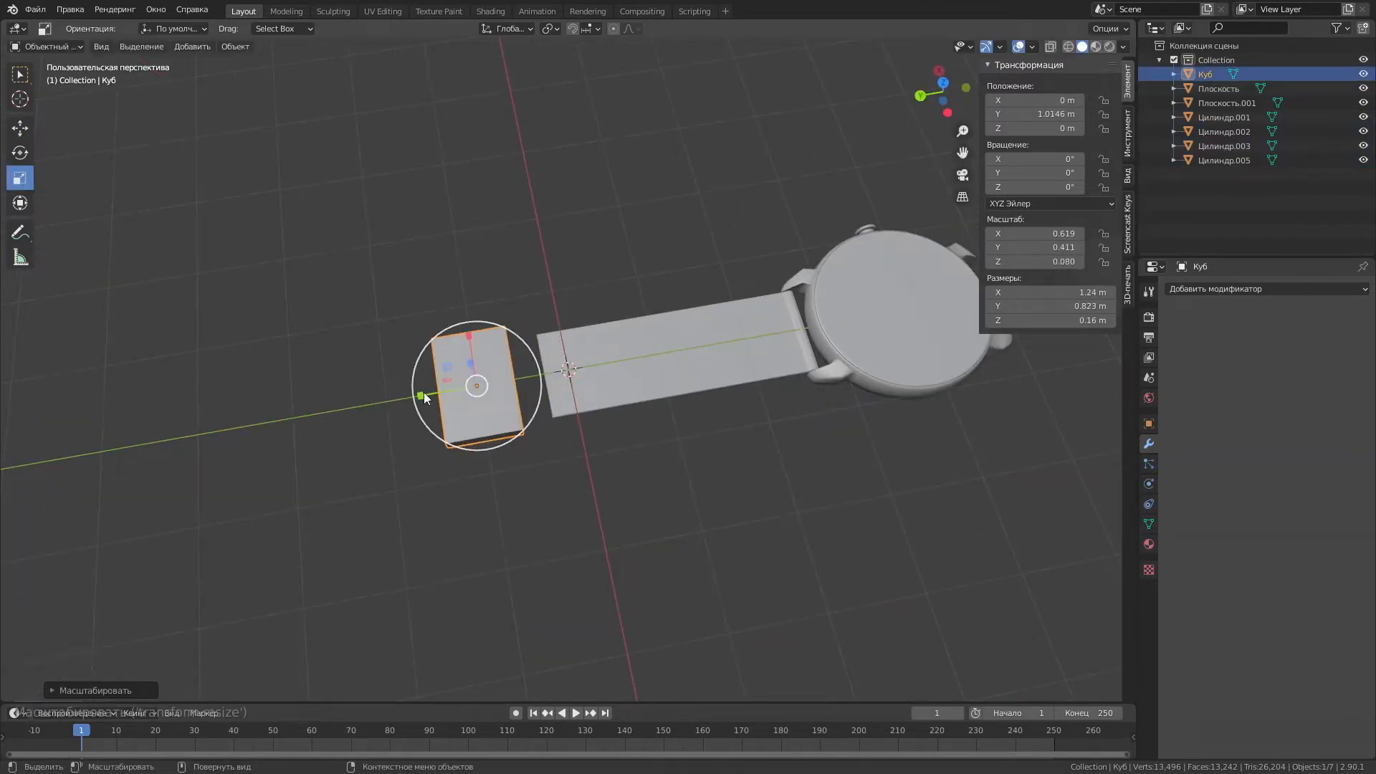
pyautogui.click(943, 86)
pyautogui.moveTo(629, 209); pyautogui.dragTo(638, 208)
# Move the block along Y against the strap's free end and narrow it slightly along X.
pyautogui.click(20, 128)
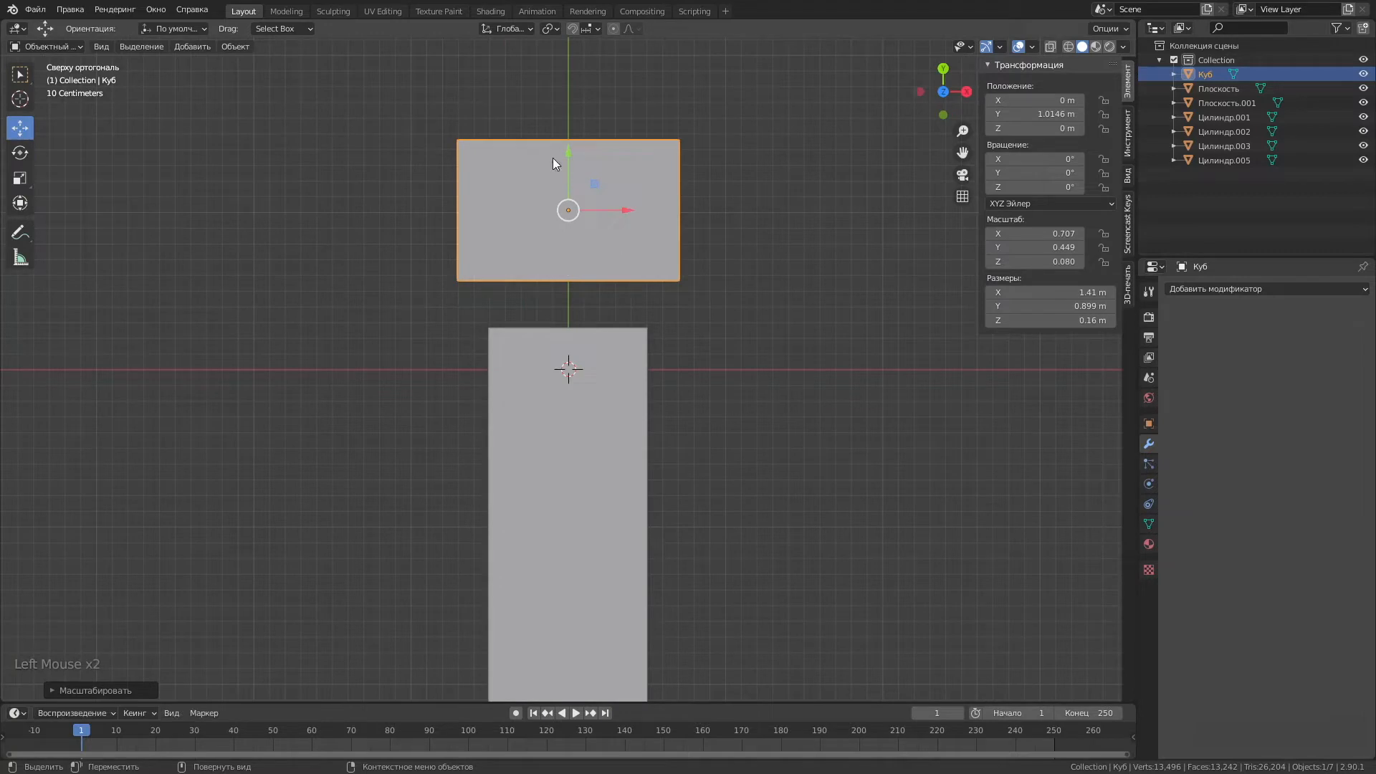
pyautogui.moveTo(565, 158); pyautogui.dragTo(561, 206)
pyautogui.moveTo(620, 260); pyautogui.dragTo(611, 258)
pyautogui.click(620, 359)
pyautogui.scroll(-6, 691, 334)
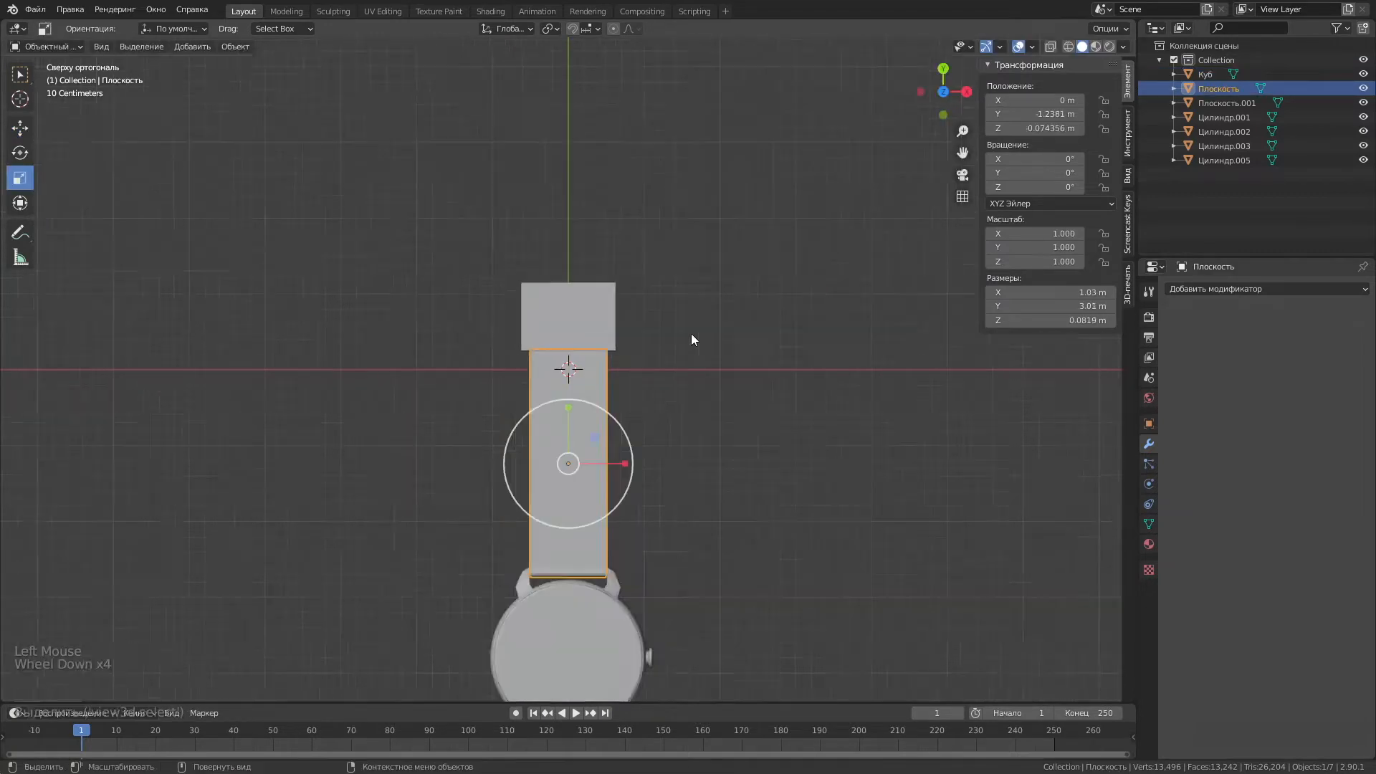
pyautogui.moveTo(645, 617); pyautogui.dragTo(567, 421)
pyautogui.click(567, 421)
pyautogui.scroll(4, 567, 421)
pyautogui.rightClick(541, 394)
pyautogui.click(631, 424)
# Add a central loop cut around the block in the strap's direction and bevel it wide with two segments.
pyautogui.click(607, 264)
pyautogui.moveTo(646, 251); pyautogui.dragTo(291, 6, button='middle')
pyautogui.click(290, 6)
pyautogui.scroll(-1, 678, 439)
pyautogui.moveTo(678, 439); pyautogui.dragTo(541, 545, button='middle')
pyautogui.scroll(3, 541, 354)
pyautogui.hotkey('ctrl', 'r')
pyautogui.click(541, 354)
pyautogui.click(541, 354)
pyautogui.click(648, 360)
pyautogui.moveTo(648, 360); pyautogui.dragTo(438, 422, button='middle')
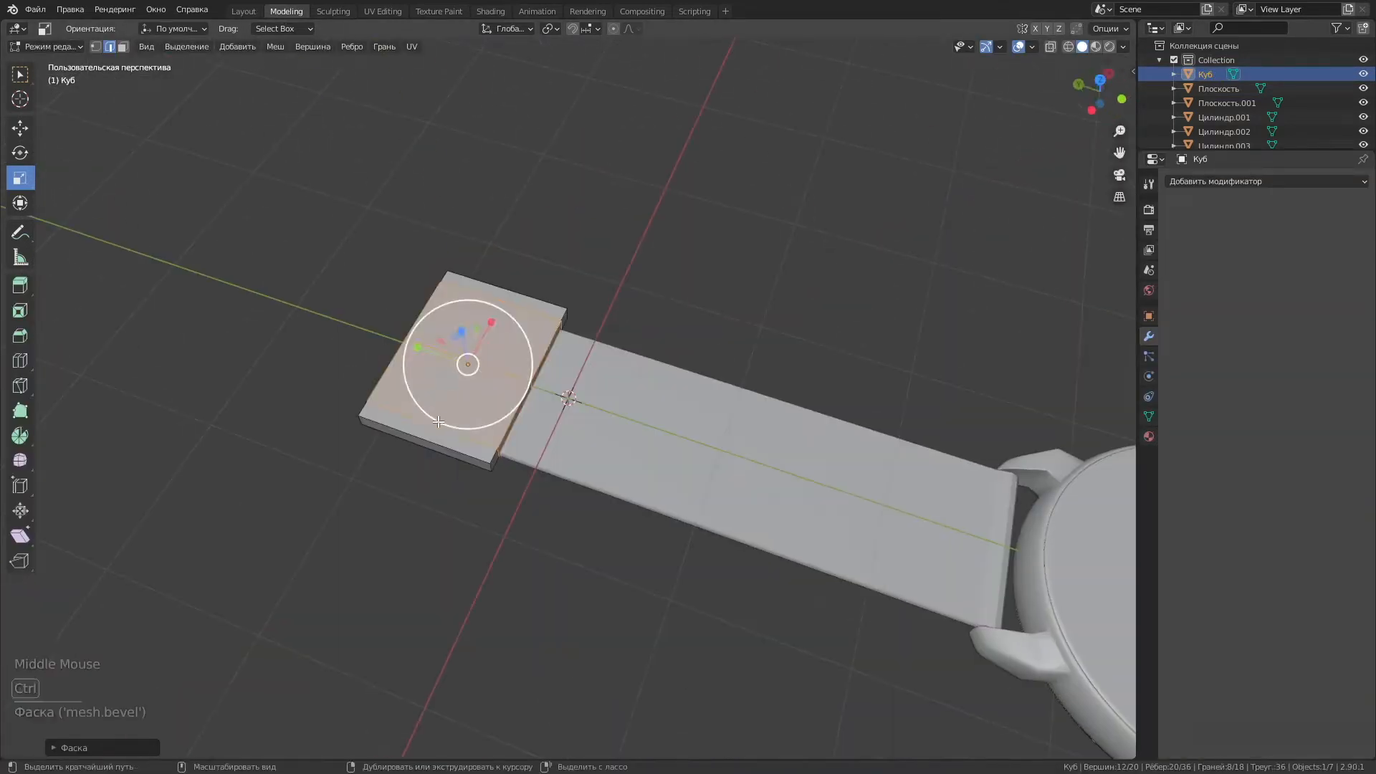
# Add a crosswise loop cut to the block and move it along Y near the block's outer end.
pyautogui.click(378, 421)
pyautogui.press('KP_7')
pyautogui.scroll(2, 194, 118)
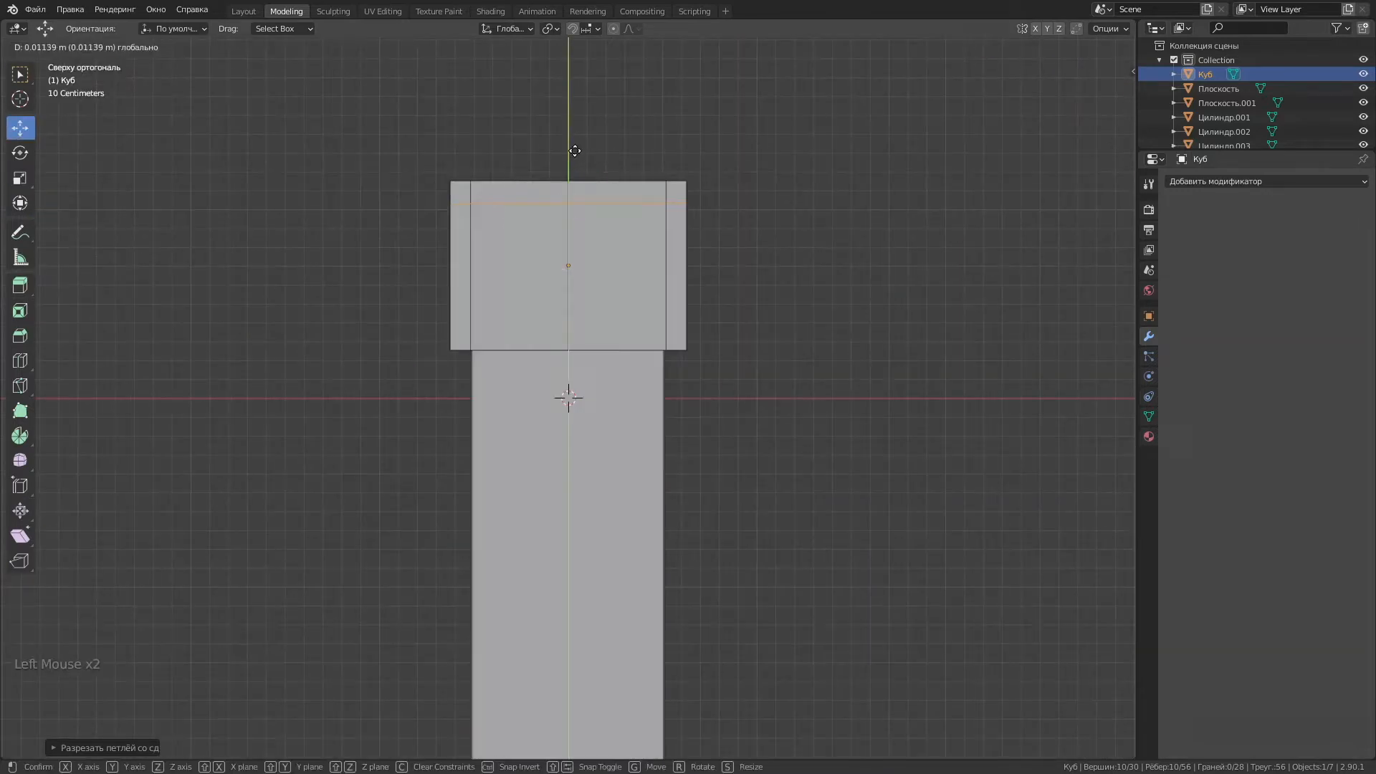
# Delete the faces of the block's central area to leave a U-shaped buckle frame open toward the strap.
pyautogui.click(120, 48)
pyautogui.click(519, 301)
pyautogui.keyDown('shift'); pyautogui.click(591, 321); pyautogui.keyUp('shift')
pyautogui.rightClick(590, 327)
pyautogui.click(537, 612)
pyautogui.moveTo(558, 322); pyautogui.dragTo(578, 244)
pyautogui.moveTo(502, 358); pyautogui.dragTo(645, 301, button='middle')
# Fill the open inner walls of the buckle frame with faces between their border vertices.
pyautogui.click(96, 46)
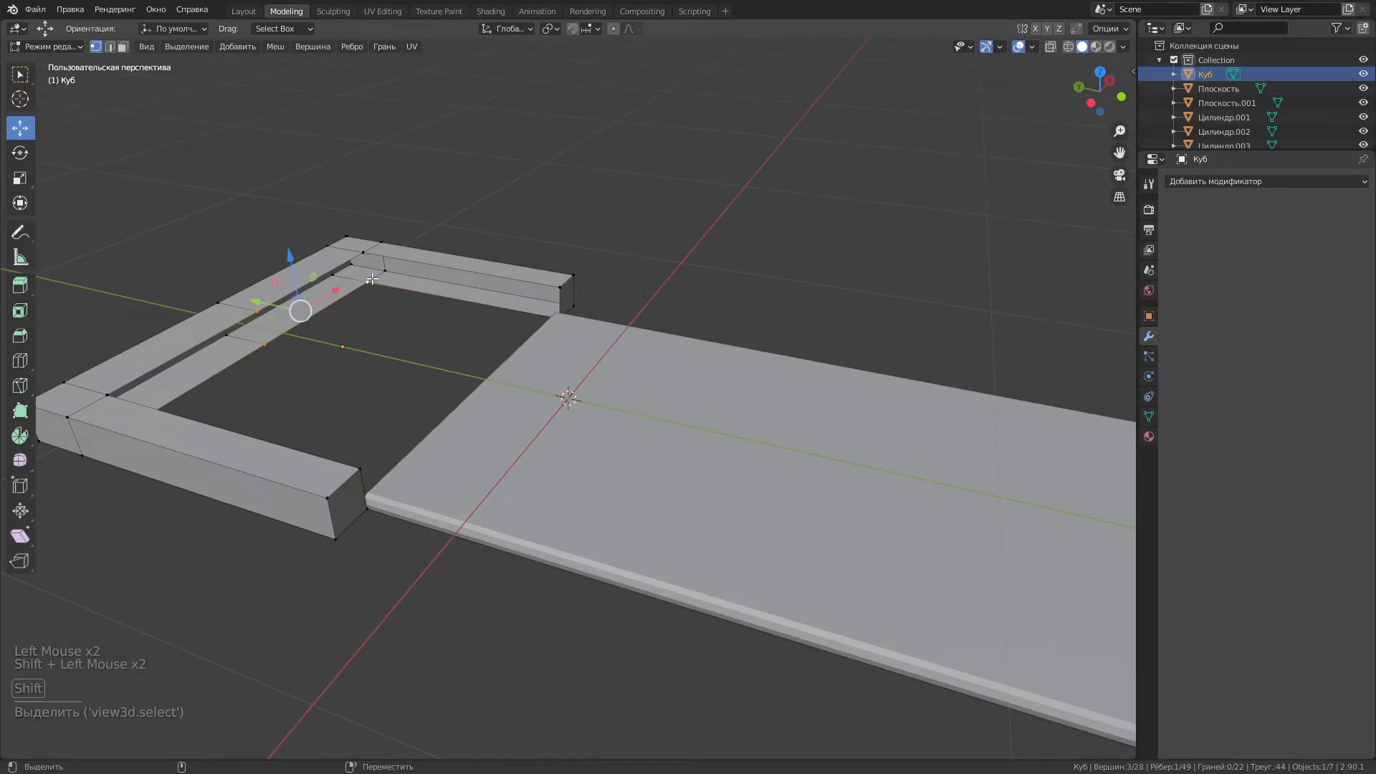
pyautogui.moveTo(457, 284); pyautogui.dragTo(572, 134, button='middle')
pyautogui.click(571, 134)
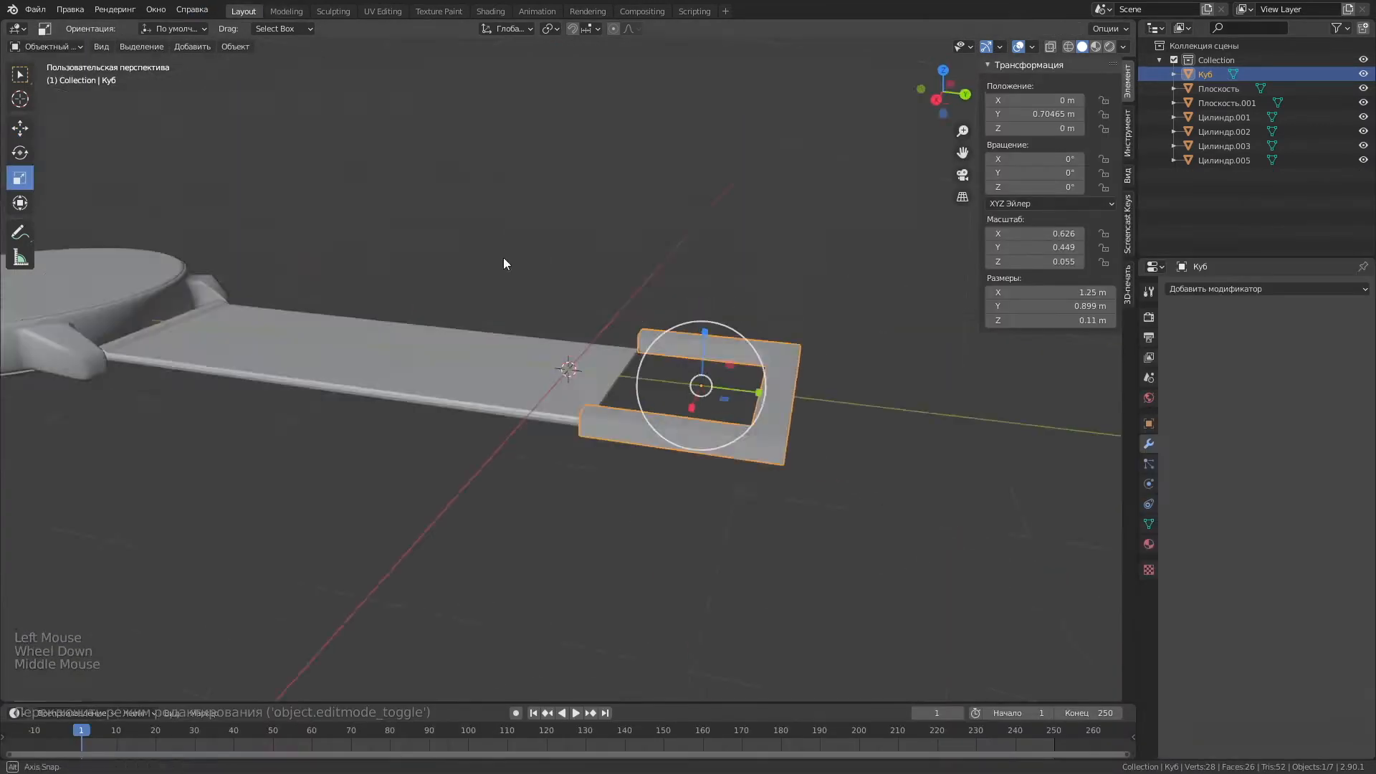
# Add a Subdivision Surface modifier to the buckle frame and insert loop cuts across its arms near the ends.
pyautogui.click(1266, 289)
pyautogui.click(983, 568)
pyautogui.click(286, 11)
pyautogui.hotkey('ctrl', 'r')
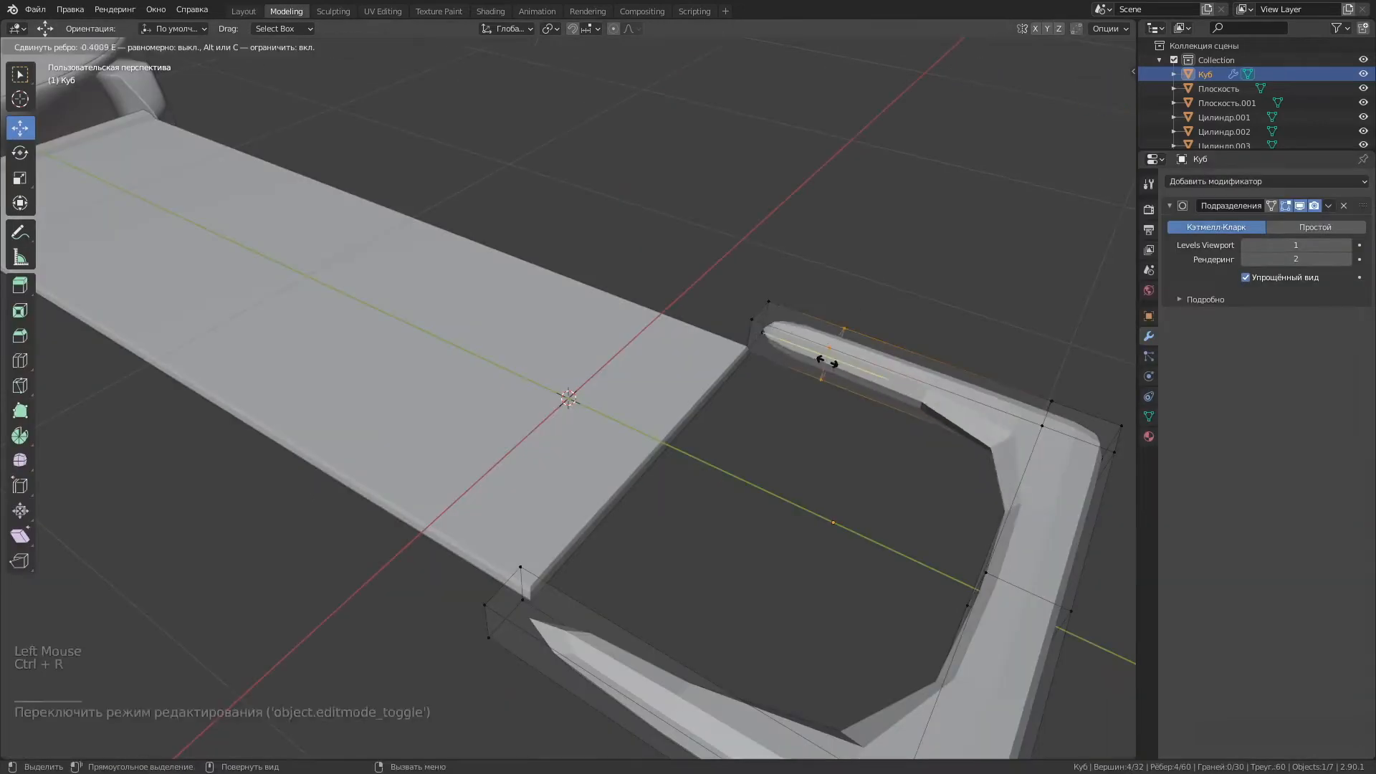
pyautogui.click(615, 674)
pyautogui.click(555, 634)
pyautogui.moveTo(803, 530); pyautogui.dragTo(800, 627, button='middle')
pyautogui.scroll(-1, 759, 437)
pyautogui.hotkey('ctrl', 'r')
pyautogui.click(803, 641)
pyautogui.click(821, 302)
pyautogui.click(820, 303)
# Move the middle edges of the frame's crossbar along Y to bow it outward.
pyautogui.moveTo(820, 302); pyautogui.dragTo(765, 198, button='middle')
pyautogui.click(782, 547)
pyautogui.keyDown('shift'); pyautogui.click(1057, 439); pyautogui.keyUp('shift')
pyautogui.moveTo(1002, 500); pyautogui.dragTo(968, 492)
pyautogui.moveTo(967, 430); pyautogui.dragTo(953, 526, button='middle')
pyautogui.click(944, 498)
pyautogui.keyDown('alt'); pyautogui.click(945, 497); pyautogui.keyUp('alt')
pyautogui.moveTo(989, 521); pyautogui.dragTo(1009, 527)
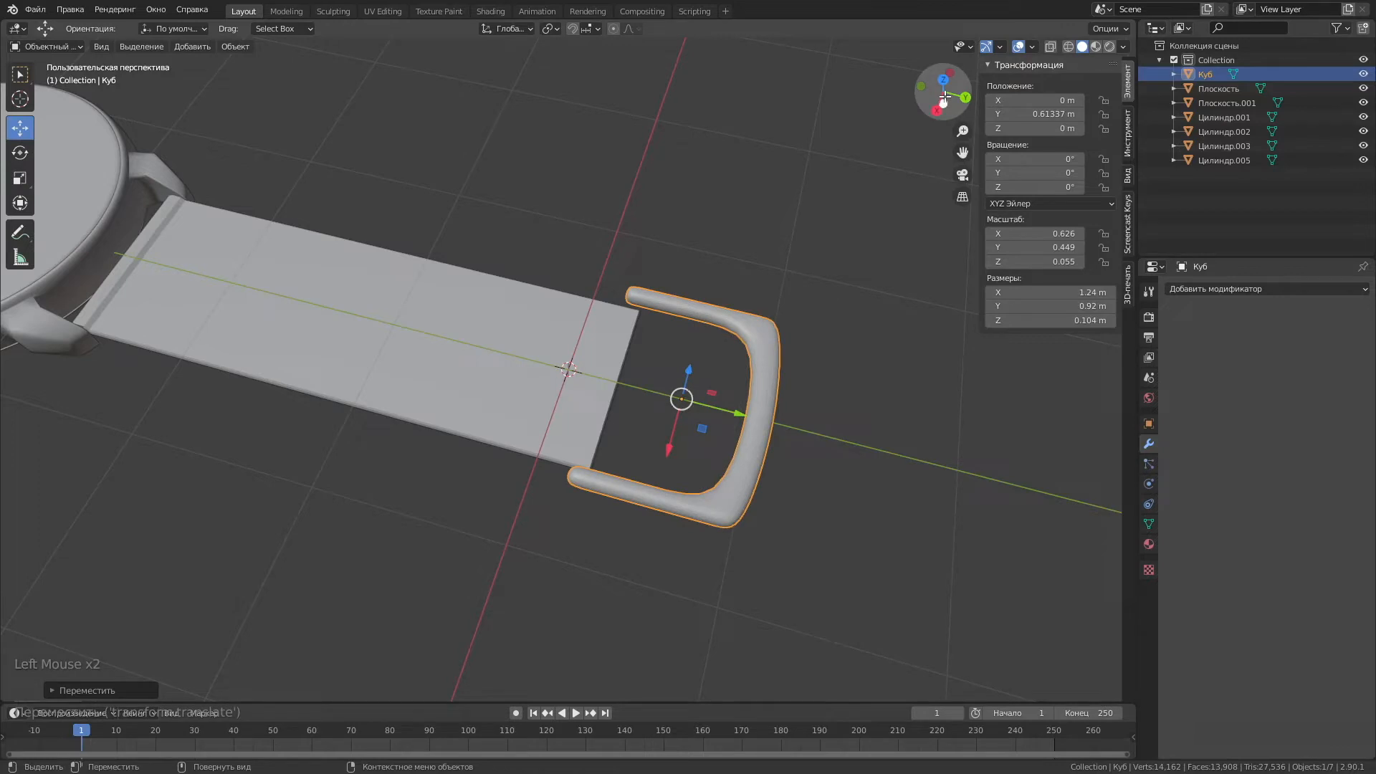
# Move the buckle frame along Y toward the strap and scale it to about 1.19 m by 0.82 m.
pyautogui.click(936, 109)
pyautogui.scroll(3, 567, 143)
pyautogui.moveTo(563, 119); pyautogui.dragTo(562, 124)
pyautogui.click(27, 181)
pyautogui.moveTo(622, 176); pyautogui.dragTo(618, 176)
pyautogui.scroll(-2, 623, 194)
pyautogui.click(641, 240)
pyautogui.moveTo(692, 323); pyautogui.dragTo(545, 244, button='middle')
pyautogui.click(770, 373)
pyautogui.moveTo(759, 372); pyautogui.dragTo(754, 372)
# Move the buckle frame to about -0.047 m on Z and slide its arms over the strap's end, about 0.53 m on Y.
pyautogui.click(943, 75)
pyautogui.press('g')
pyautogui.press('z')
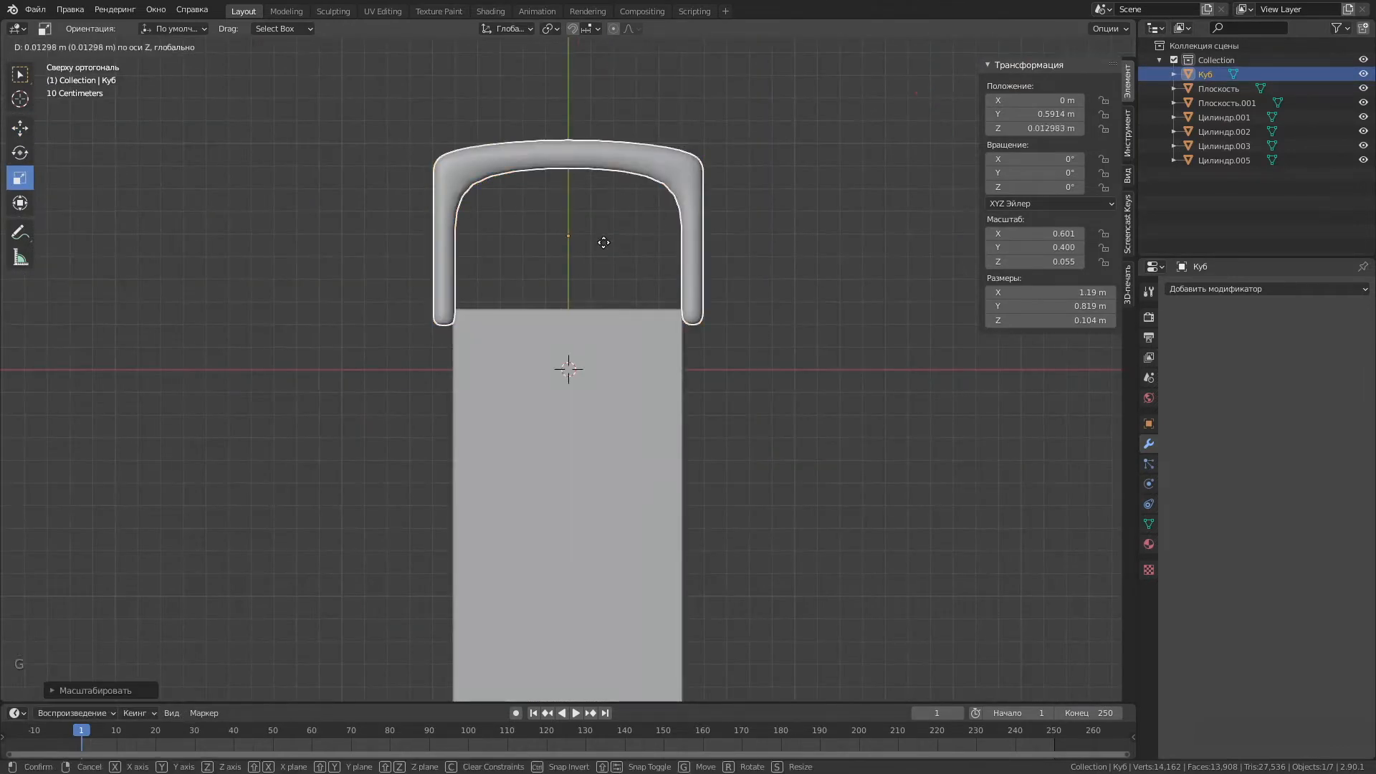
pyautogui.click(645, 180)
pyautogui.moveTo(645, 181); pyautogui.dragTo(642, 93, button='middle')
pyautogui.click(20, 128)
pyautogui.click(943, 75)
pyautogui.moveTo(566, 174); pyautogui.dragTo(567, 187)
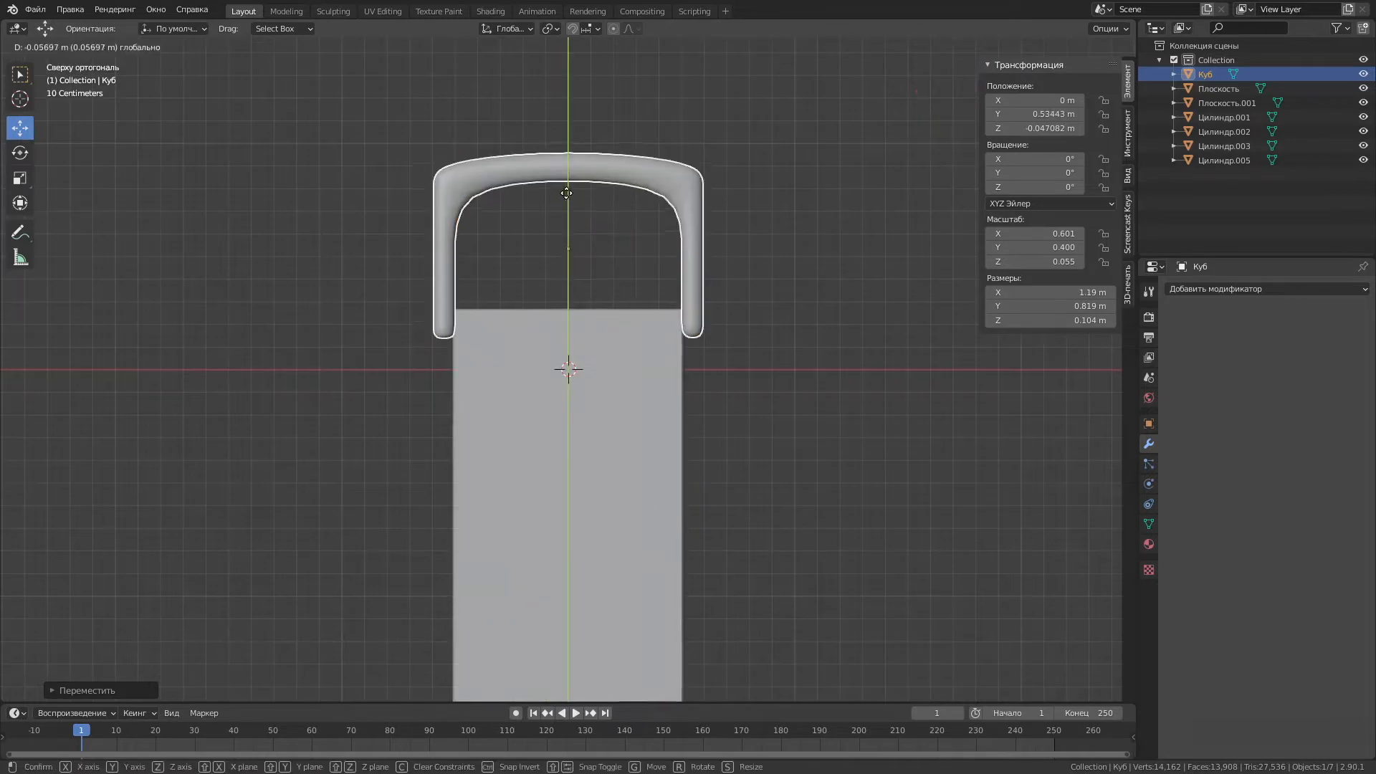
pyautogui.moveTo(688, 459); pyautogui.dragTo(681, 401, button='middle')
pyautogui.moveTo(924, 444); pyautogui.dragTo(773, 413, button='middle')
# Bevel the strap's central lengthwise edge loop into a narrow strip along the middle.
pyautogui.click(573, 344)
pyautogui.click(286, 10)
pyautogui.scroll(1, 645, 373)
pyautogui.moveTo(645, 373); pyautogui.dragTo(573, 409, button='middle')
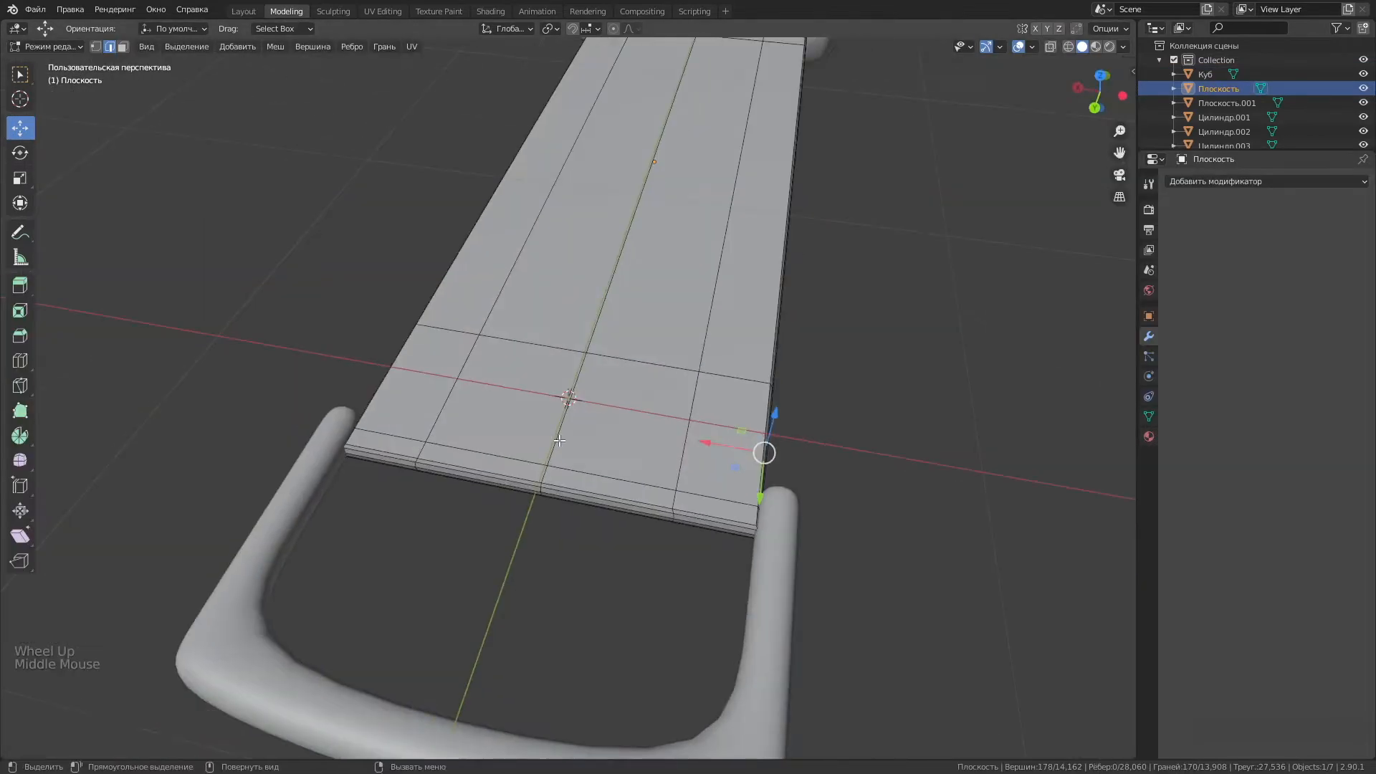
pyautogui.keyDown('alt'); pyautogui.keyDown('shift'); pyautogui.click(567, 425); pyautogui.keyUp('shift'); pyautogui.keyUp('alt')
pyautogui.keyDown('alt'); pyautogui.keyDown('shift'); pyautogui.click(567, 425); pyautogui.keyUp('shift'); pyautogui.keyUp('alt')
pyautogui.keyDown('alt'); pyautogui.keyDown('shift'); pyautogui.click(567, 425); pyautogui.keyUp('shift'); pyautogui.keyUp('alt')
pyautogui.scroll(-3, 567, 425)
pyautogui.click(654, 451)
# Extrude the end faces of the strap's middle strip into a tongue toward the buckle's crossbar, with its tip lowered.
pyautogui.scroll(3, 654, 450)
pyautogui.moveTo(654, 451); pyautogui.dragTo(699, 354, button='middle')
pyautogui.scroll(4, 699, 354)
pyautogui.click(593, 473)
pyautogui.click(123, 46)
pyautogui.moveTo(552, 459); pyautogui.dragTo(552, 389, button='middle')
pyautogui.moveTo(552, 384); pyautogui.dragTo(574, 424)
pyautogui.scroll(-2, 573, 425)
pyautogui.moveTo(573, 424); pyautogui.dragTo(461, 520, button='middle')
pyautogui.moveTo(422, 532); pyautogui.dragTo(402, 547)
pyautogui.scroll(-3, 402, 547)
pyautogui.moveTo(402, 547); pyautogui.dragTo(399, 367, button='middle')
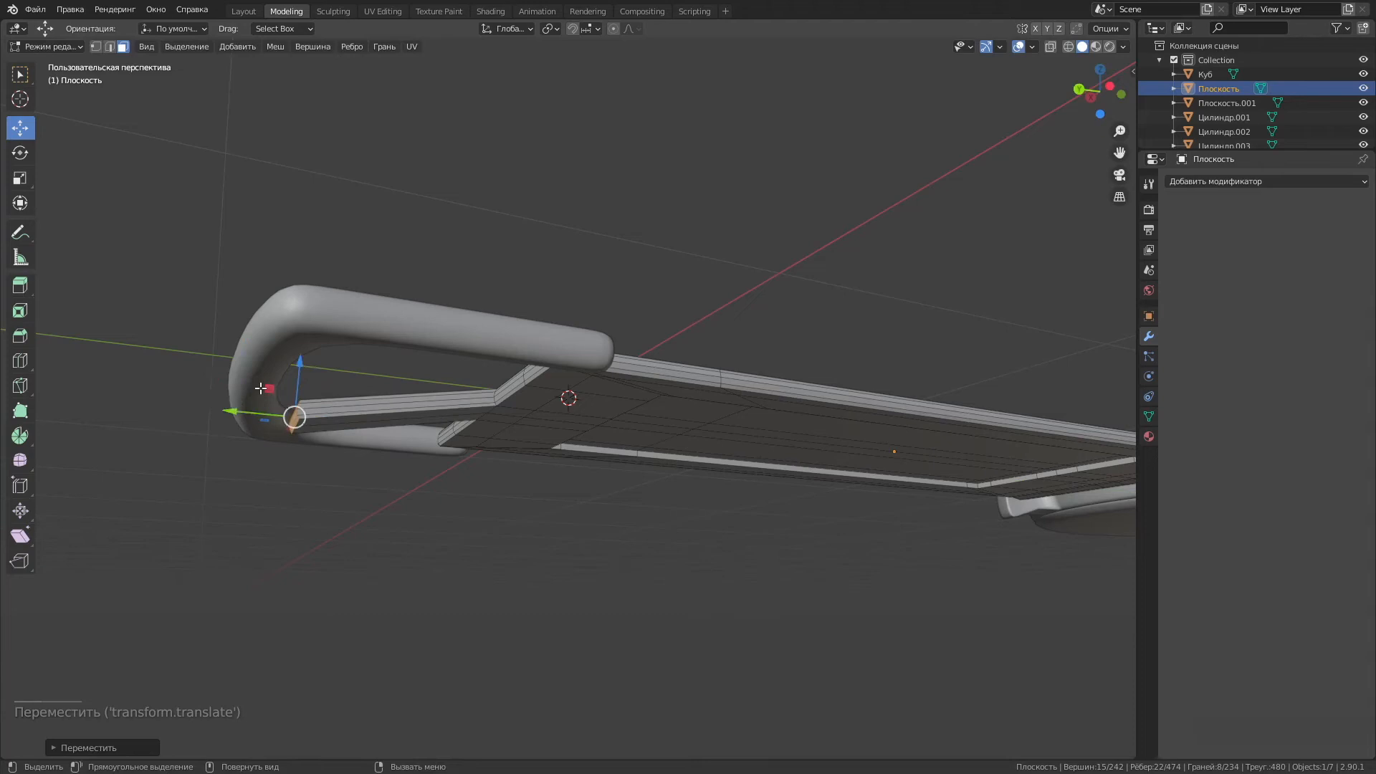
# Try to extend the tongue's end faces farther along Y.
pyautogui.moveTo(416, 272); pyautogui.dragTo(363, 304, button='middle')
pyautogui.click(123, 46)
pyautogui.keyDown('alt'); pyautogui.keyDown('shift'); pyautogui.click(316, 453); pyautogui.keyUp('shift'); pyautogui.keyUp('alt')
pyautogui.keyDown('alt'); pyautogui.keyDown('shift'); pyautogui.click(316, 458); pyautogui.keyUp('shift'); pyautogui.keyUp('alt')
pyautogui.moveTo(316, 458); pyautogui.dragTo(376, 401, button='middle')
pyautogui.moveTo(210, 367); pyautogui.dragTo(196, 366)
pyautogui.moveTo(237, 369); pyautogui.dragTo(502, 444, button='middle')
pyautogui.hotkey('ctrl', 'z')
# Extrude the tongue's end faces by one more segment and adjust them along Y to meet the buckle's crossbar.
pyautogui.scroll(4, 483, 380)
pyautogui.keyDown('shift'); pyautogui.moveTo(573, 552); pyautogui.dragTo(179, 430); pyautogui.keyUp('shift')
pyautogui.moveTo(430, 430); pyautogui.dragTo(272, 322, button='middle')
pyautogui.scroll(-2, 430, 358)
pyautogui.click(1114, 75)
pyautogui.click(1100, 92)
pyautogui.click(985, 452)
pyautogui.moveTo(984, 452); pyautogui.dragTo(631, 337, button='middle')
pyautogui.click(337, 401)
pyautogui.scroll(-2, 344, 437)
pyautogui.moveTo(344, 459); pyautogui.dragTo(336, 411, button='middle')
pyautogui.hotkey('ctrl', 'z')
pyautogui.moveTo(188, 375); pyautogui.dragTo(210, 380)
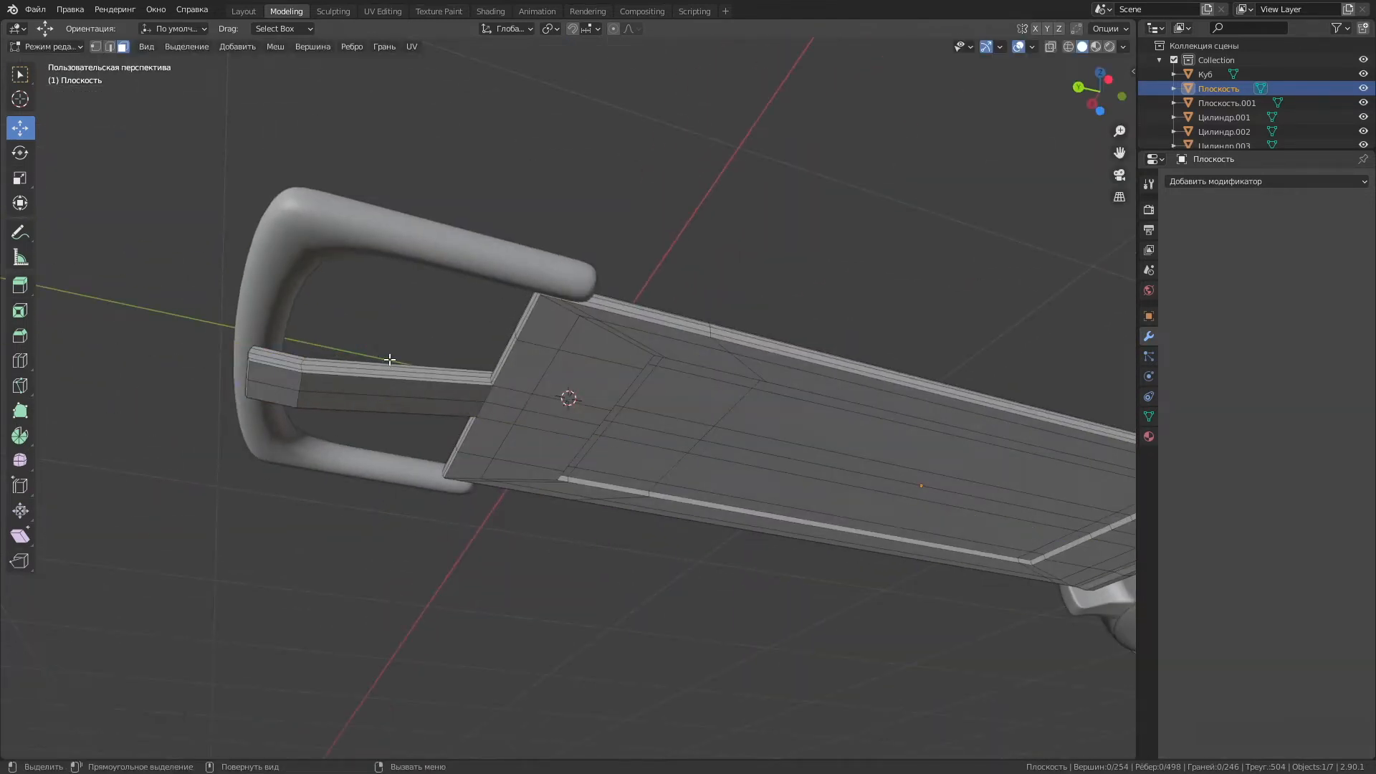
# Add crosswise loop cuts along the tongue and raise its middle section slightly on Z to curve it.
pyautogui.scroll(-2, 404, 490)
pyautogui.moveTo(421, 442); pyautogui.dragTo(337, 431, button='middle')
pyautogui.hotkey('ctrl', 'r')
pyautogui.click(337, 431)
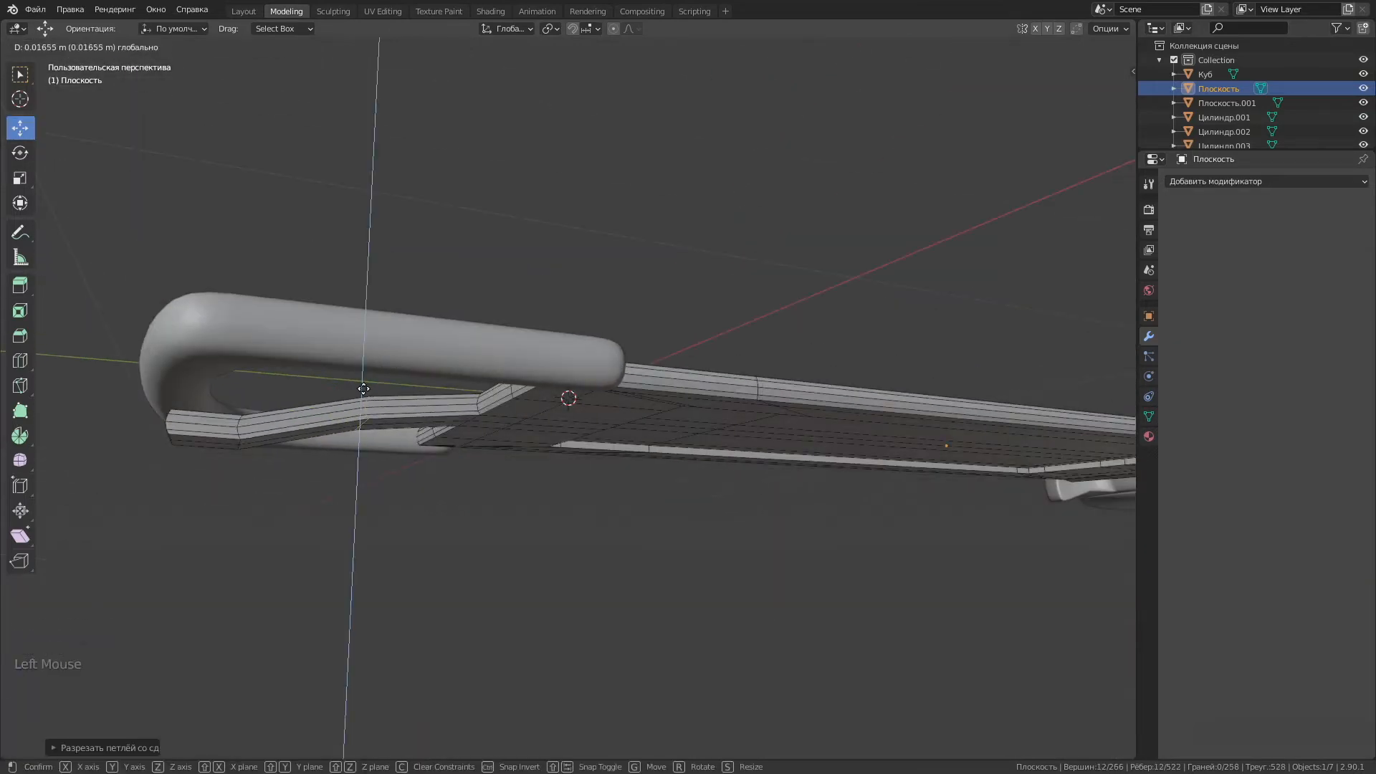
pyautogui.click(427, 390)
pyautogui.click(430, 524)
pyautogui.moveTo(430, 523); pyautogui.dragTo(495, 573, button='middle')
pyautogui.scroll(-1, 439, 605)
pyautogui.scroll(3, 439, 605)
pyautogui.click(514, 481)
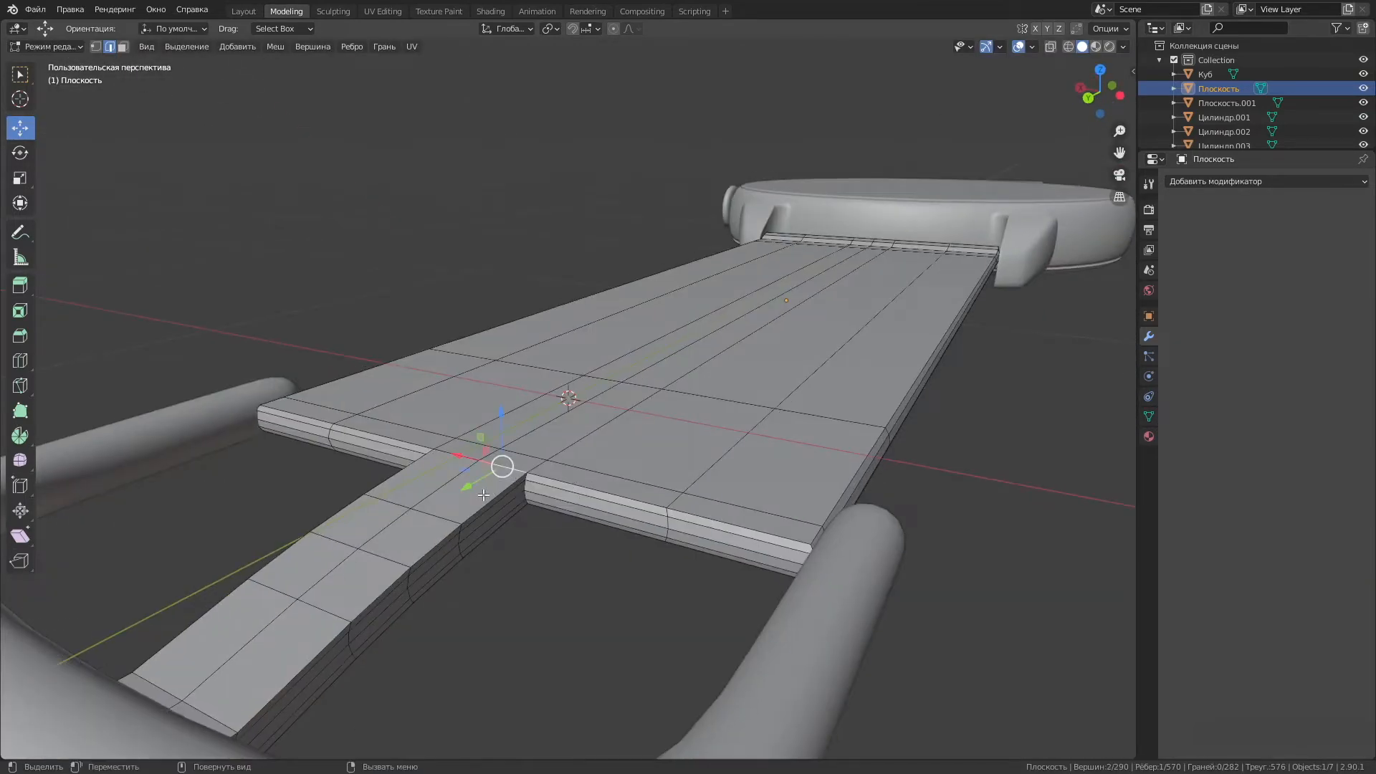
pyautogui.scroll(-3, 493, 488)
pyautogui.moveTo(493, 488); pyautogui.dragTo(408, 465, button='middle')
# Join the buckle frame and the strap with its tongue into one object.
pyautogui.click(243, 11)
pyautogui.moveTo(645, 172); pyautogui.dragTo(574, 323, button='middle')
pyautogui.scroll(5, 574, 322)
pyautogui.moveTo(574, 280); pyautogui.dragTo(487, 389)
pyautogui.rightClick(487, 390)
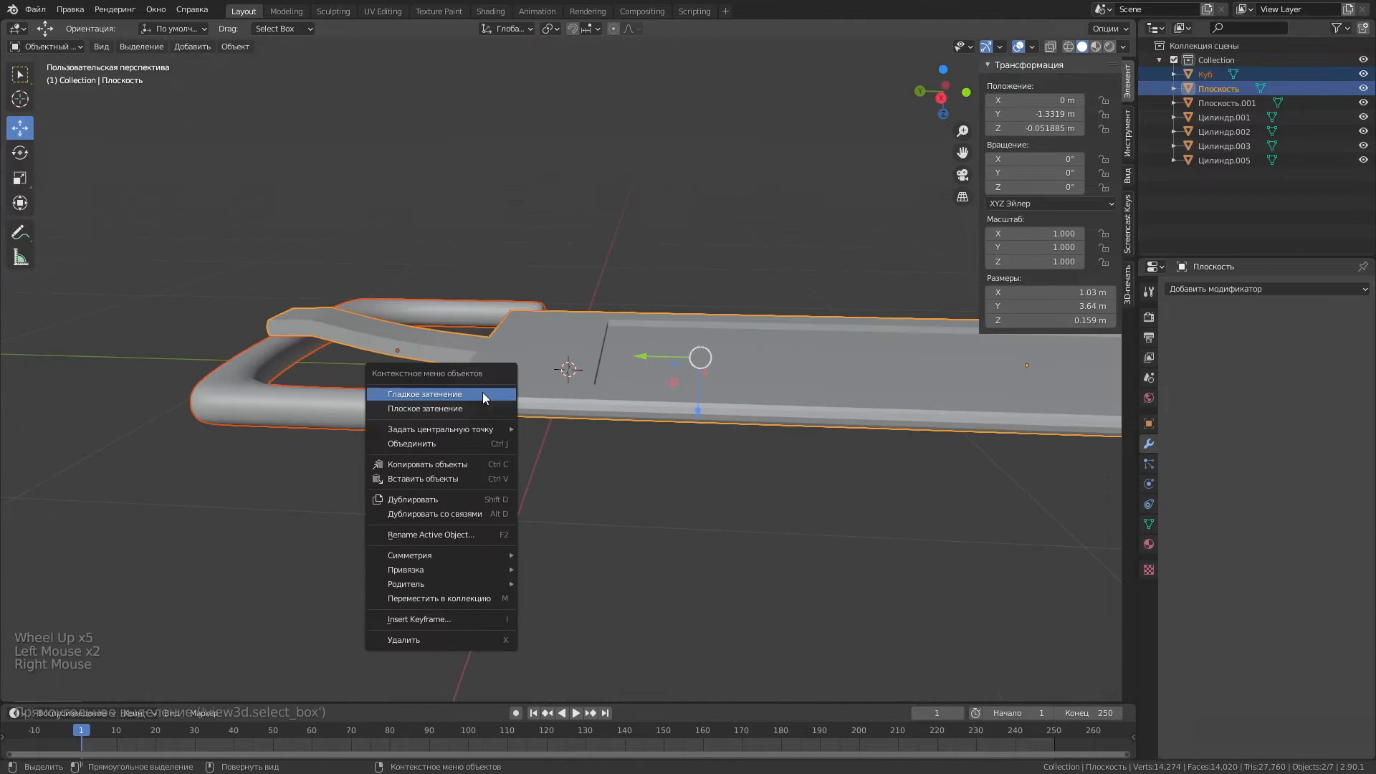
pyautogui.click(459, 443)
pyautogui.click(506, 265)
pyautogui.scroll(-3, 506, 265)
pyautogui.moveTo(505, 265); pyautogui.dragTo(582, 350, button='middle')
pyautogui.scroll(-2, 594, 398)
pyautogui.scroll(8, 557, 424)
# Separate the linked strap and tongue mesh from the buckle frame as its own object.
pyautogui.click(556, 424)
pyautogui.click(286, 11)
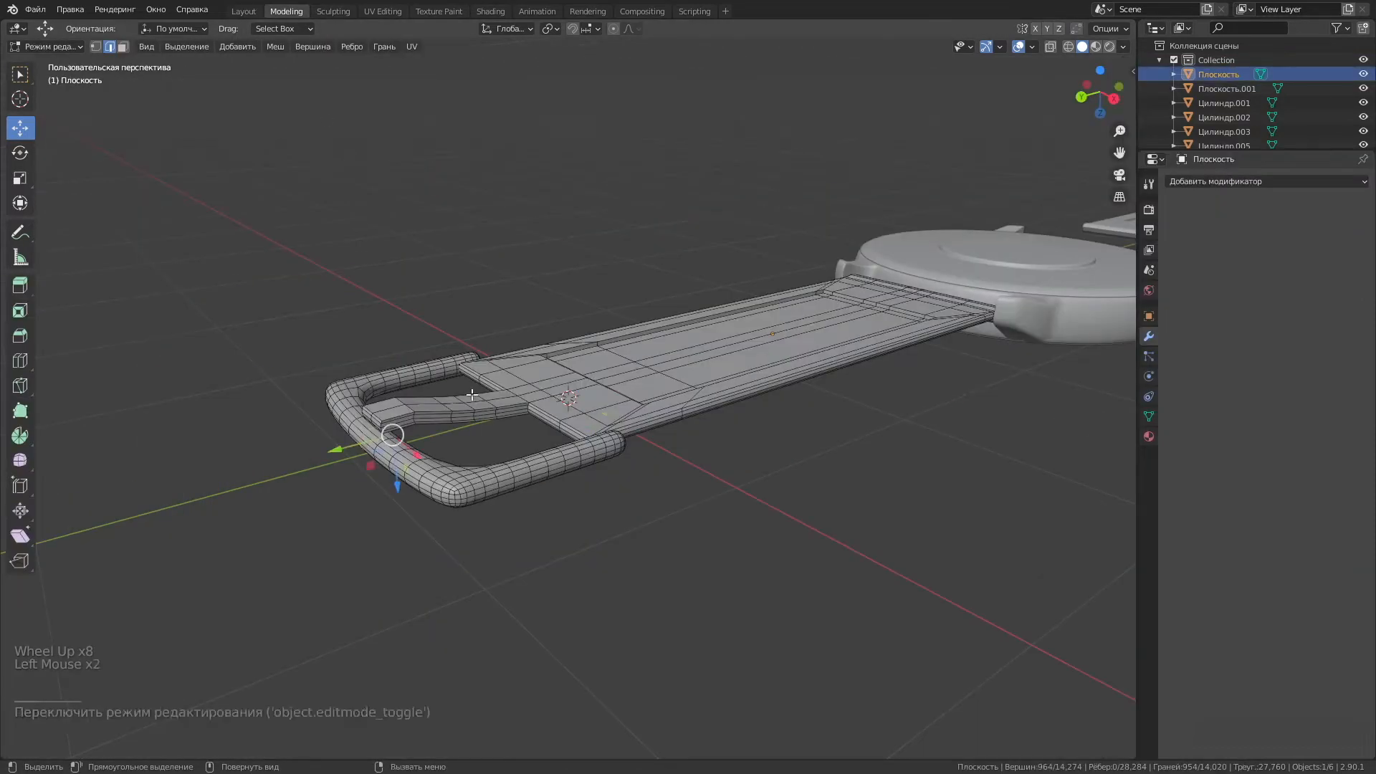
pyautogui.press('l')
pyautogui.rightClick(590, 394)
pyautogui.moveTo(589, 723)
pyautogui.click(673, 694)
# Add a Subdivision Surface modifier to the strap with its tongue.
pyautogui.click(244, 11)
pyautogui.click(673, 337)
pyautogui.scroll(-3, 674, 337)
pyautogui.click(1265, 288)
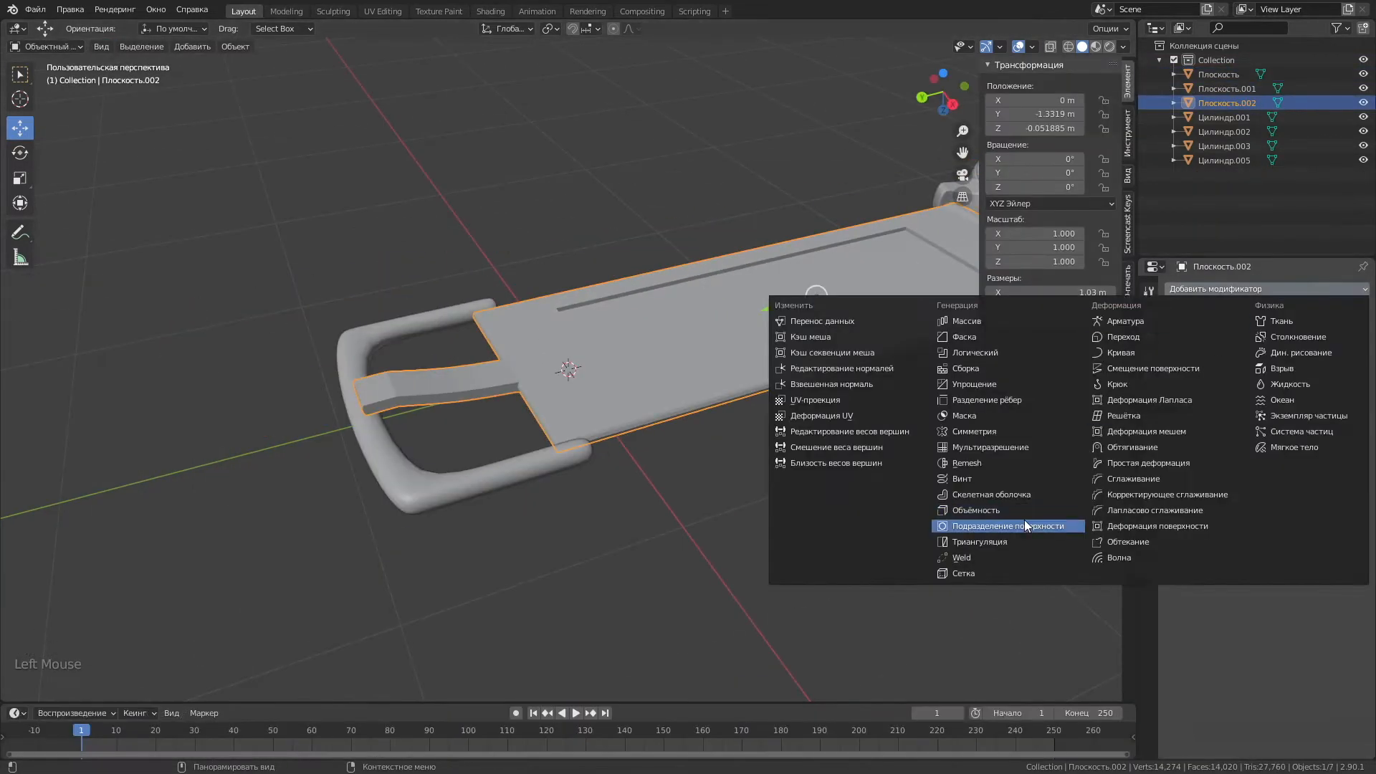
pyautogui.click(1024, 526)
# Add a loop cut across the tongue close to its joint with the strap and set the viewport subdivision level to 2.
pyautogui.scroll(4, 757, 349)
pyautogui.moveTo(757, 350); pyautogui.dragTo(360, 117, button='middle')
pyautogui.click(286, 11)
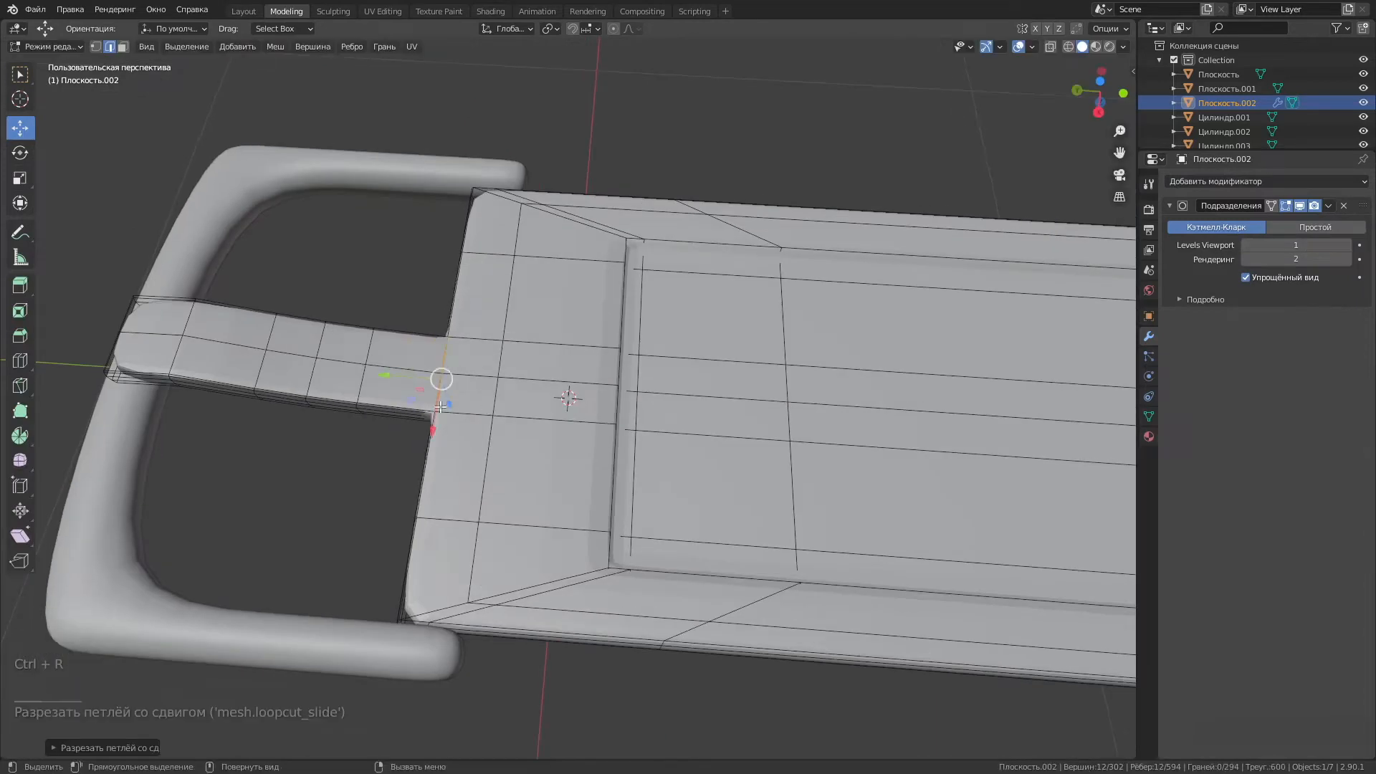
pyautogui.scroll(-5, 440, 407)
pyautogui.moveTo(440, 407); pyautogui.dragTo(624, 645, button='middle')
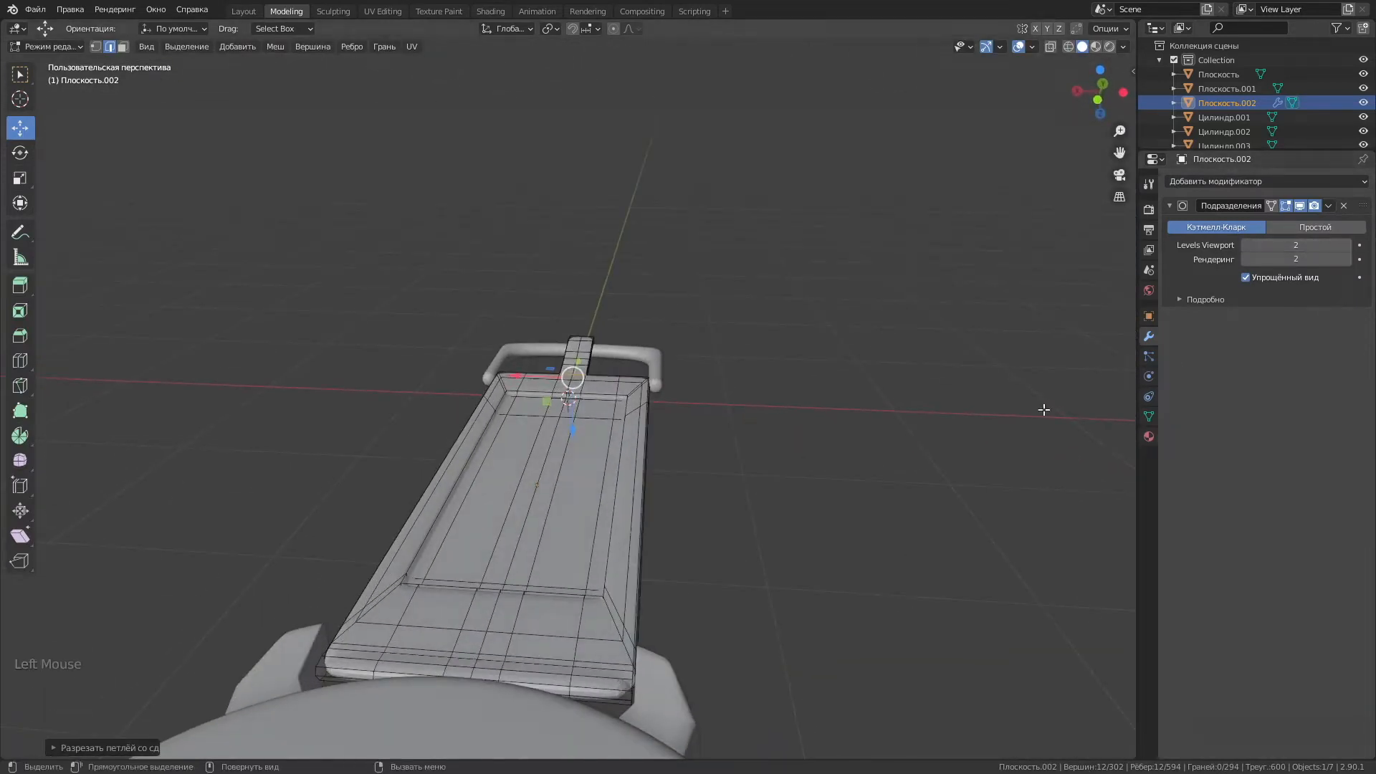
# Apply the Subdivision Surface modifier of the strap.
pyautogui.click(244, 11)
pyautogui.click(1328, 313)
pyautogui.click(1304, 330)
pyautogui.scroll(-4, 667, 416)
pyautogui.moveTo(666, 416); pyautogui.dragTo(526, 385, button='middle')
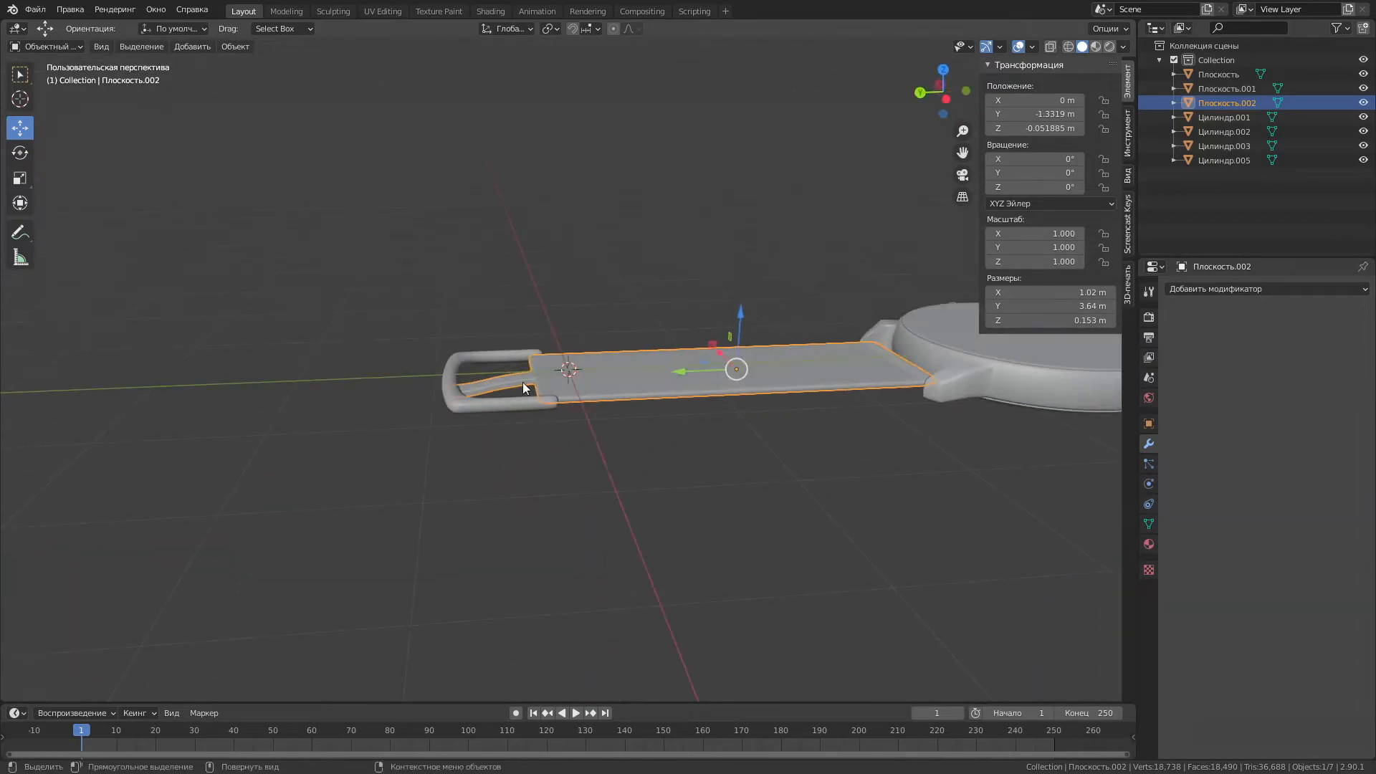
# Delete the ring of faces around the tongue's root to disconnect it from the strap.
pyautogui.scroll(7, 526, 385)
pyautogui.click(286, 11)
pyautogui.scroll(3, 645, 501)
pyautogui.moveTo(667, 588); pyautogui.dragTo(651, 537, button='middle')
pyautogui.click(652, 538)
pyautogui.click(123, 46)
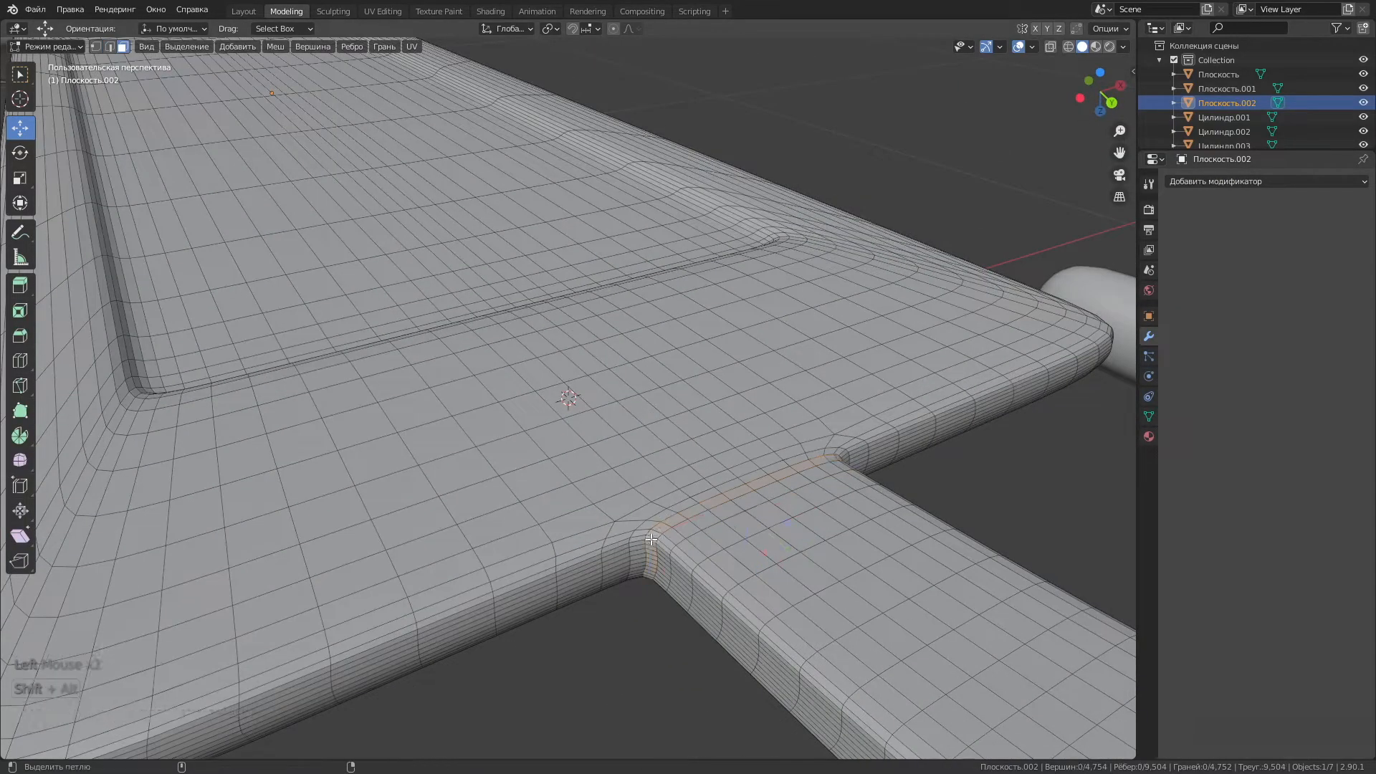
pyautogui.keyDown('alt'); pyautogui.keyDown('shift'); pyautogui.click(649, 556); pyautogui.keyUp('shift'); pyautogui.keyUp('alt')
pyautogui.rightClick(648, 557)
pyautogui.rightClick(835, 494)
pyautogui.click(760, 524)
# Separate the linked tongue faces from the strap as their own object and select it.
pyautogui.scroll(-4, 762, 529)
pyautogui.click(768, 541)
pyautogui.press('l')
pyautogui.rightClick(770, 542)
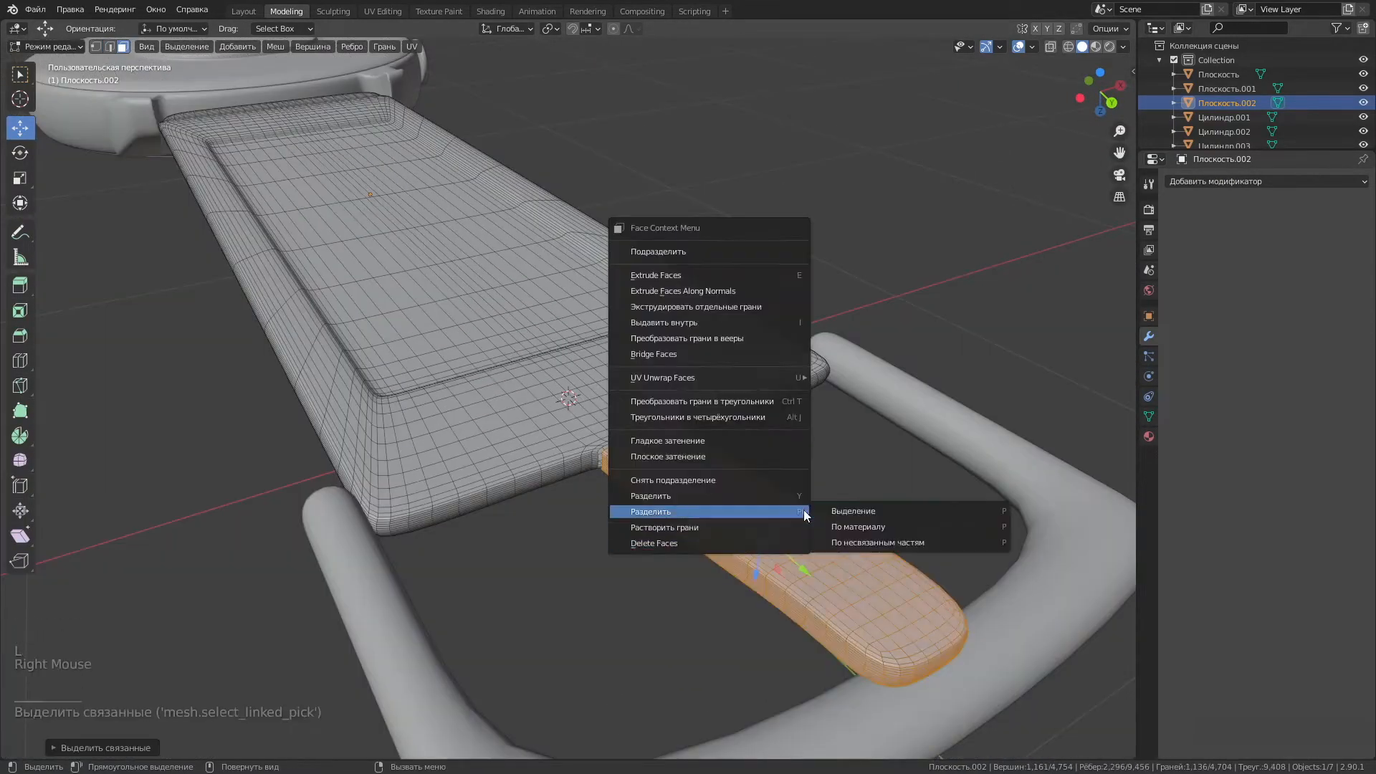
pyautogui.click(846, 509)
pyautogui.click(244, 11)
pyautogui.scroll(-3, 404, 178)
pyautogui.click(405, 397)
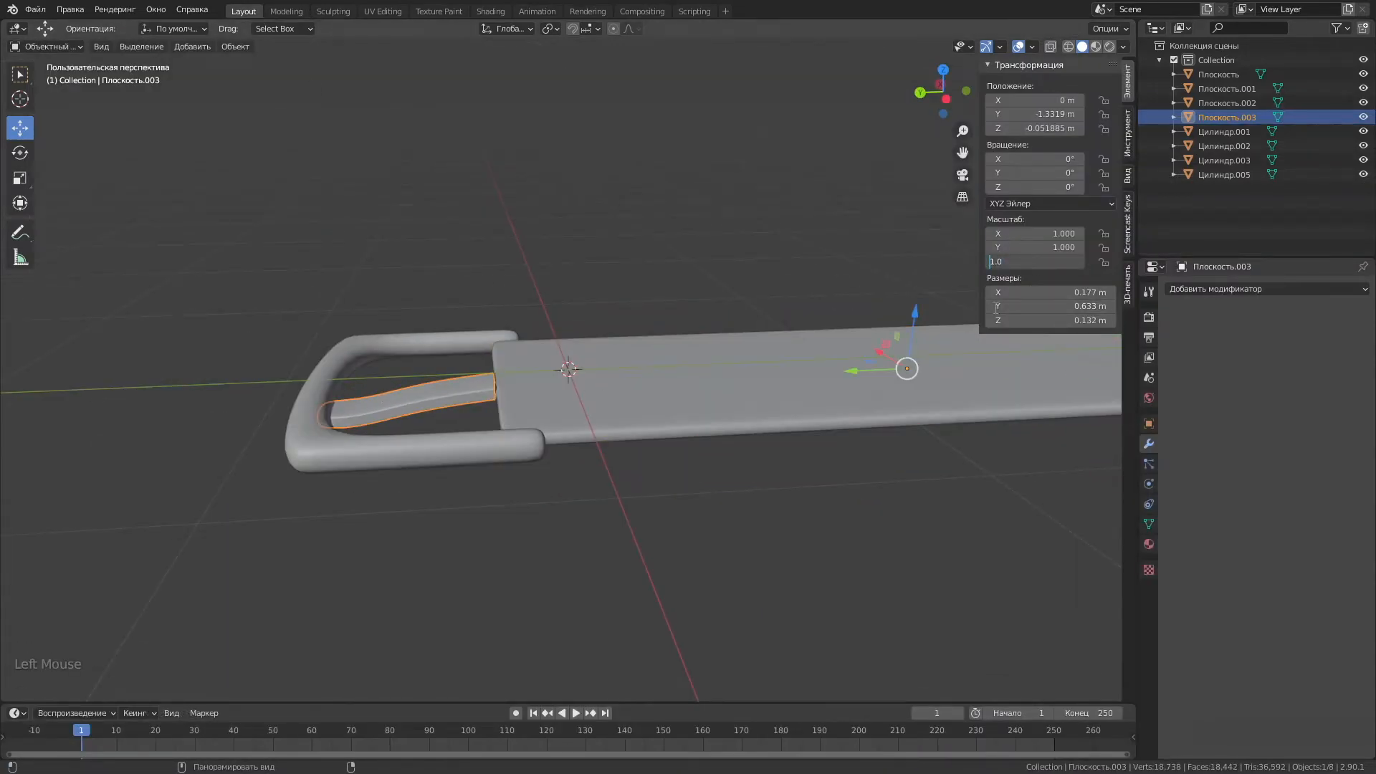
# Add the strap to the tongue selection and join both into one object.
pyautogui.scroll(6, 589, 405)
pyautogui.moveTo(589, 406); pyautogui.dragTo(592, 409, button='middle')
pyautogui.scroll(-5, 592, 408)
pyautogui.click(286, 12)
pyautogui.click(244, 12)
pyautogui.keyDown('shift'); pyautogui.click(547, 371); pyautogui.keyUp('shift')
pyautogui.rightClick(547, 372)
pyautogui.click(547, 387)
# Select the open edge loops on both sides of the gap at the tongue's root and bridge them.
pyautogui.scroll(2, 547, 387)
pyautogui.click(285, 12)
pyautogui.scroll(7, 769, 621)
pyautogui.scroll(-2, 769, 622)
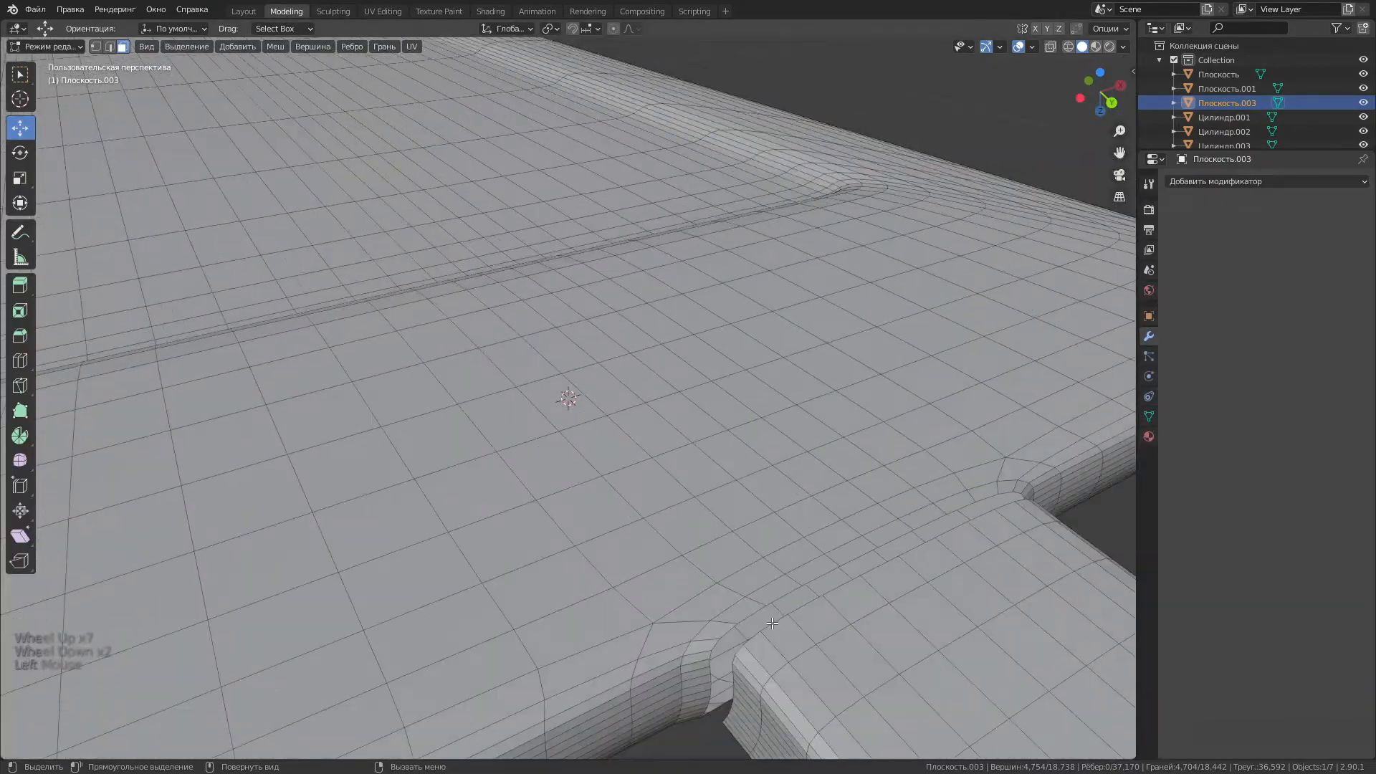
pyautogui.click(109, 47)
pyautogui.keyDown('alt'); pyautogui.keyDown('shift'); pyautogui.click(845, 586); pyautogui.keyUp('shift'); pyautogui.keyUp('alt')
pyautogui.click(313, 47)
pyautogui.moveTo(352, 47)
pyautogui.click(366, 92)
pyautogui.click(560, 461)
# Select the edge loop at the joint between tongue and strap and shift it slightly.
pyautogui.moveTo(968, 318); pyautogui.dragTo(1013, 254, button='middle')
pyautogui.keyDown('alt'); pyautogui.keyDown('shift'); pyautogui.click(1002, 272); pyautogui.keyUp('shift'); pyautogui.keyUp('alt')
pyautogui.moveTo(1007, 341); pyautogui.dragTo(1008, 361)
pyautogui.scroll(-2, 1004, 387)
pyautogui.moveTo(1004, 402); pyautogui.dragTo(789, 487, button='middle')
# Dissolve redundant edge loops around the joint between the tongue and the strap.
pyautogui.scroll(1, 267, 501)
pyautogui.scroll(-6, 267, 501)
pyautogui.scroll(4, 268, 501)
pyautogui.keyDown('alt'); pyautogui.keyDown('shift'); pyautogui.click(93, 495); pyautogui.keyUp('shift'); pyautogui.keyUp('alt')
pyautogui.rightClick(301, 437)
pyautogui.click(292, 464)
pyautogui.scroll(-4, 291, 464)
pyautogui.moveTo(559, 502); pyautogui.dragTo(638, 189, button='middle')
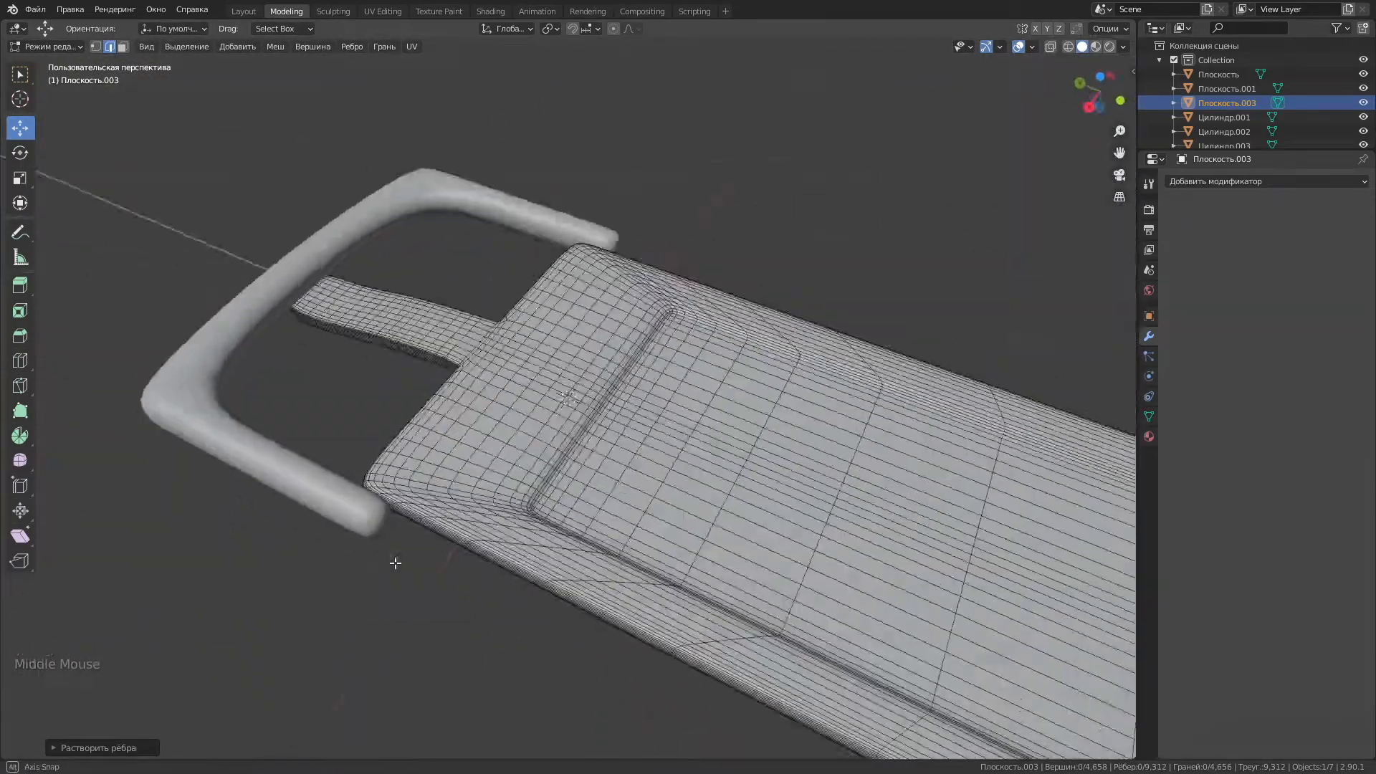
# Dissolve the lengthwise edge loops that run through the tongue and the middle strip of the strap.
pyautogui.scroll(6, 638, 188)
pyautogui.scroll(-1, 638, 189)
pyautogui.keyDown('alt'); pyautogui.keyDown('shift'); pyautogui.click(668, 147); pyautogui.keyUp('shift'); pyautogui.keyUp('alt')
pyautogui.keyDown('alt'); pyautogui.keyDown('shift'); pyautogui.click(702, 155); pyautogui.keyUp('shift'); pyautogui.keyUp('alt')
pyautogui.scroll(-3, 677, 187)
pyautogui.rightClick(654, 256)
pyautogui.click(653, 261)
pyautogui.scroll(-5, 653, 261)
# Dissolve the dense lengthwise edge loops on both sides of the strap's middle strip.
pyautogui.moveTo(652, 261); pyautogui.dragTo(680, 357, button='middle')
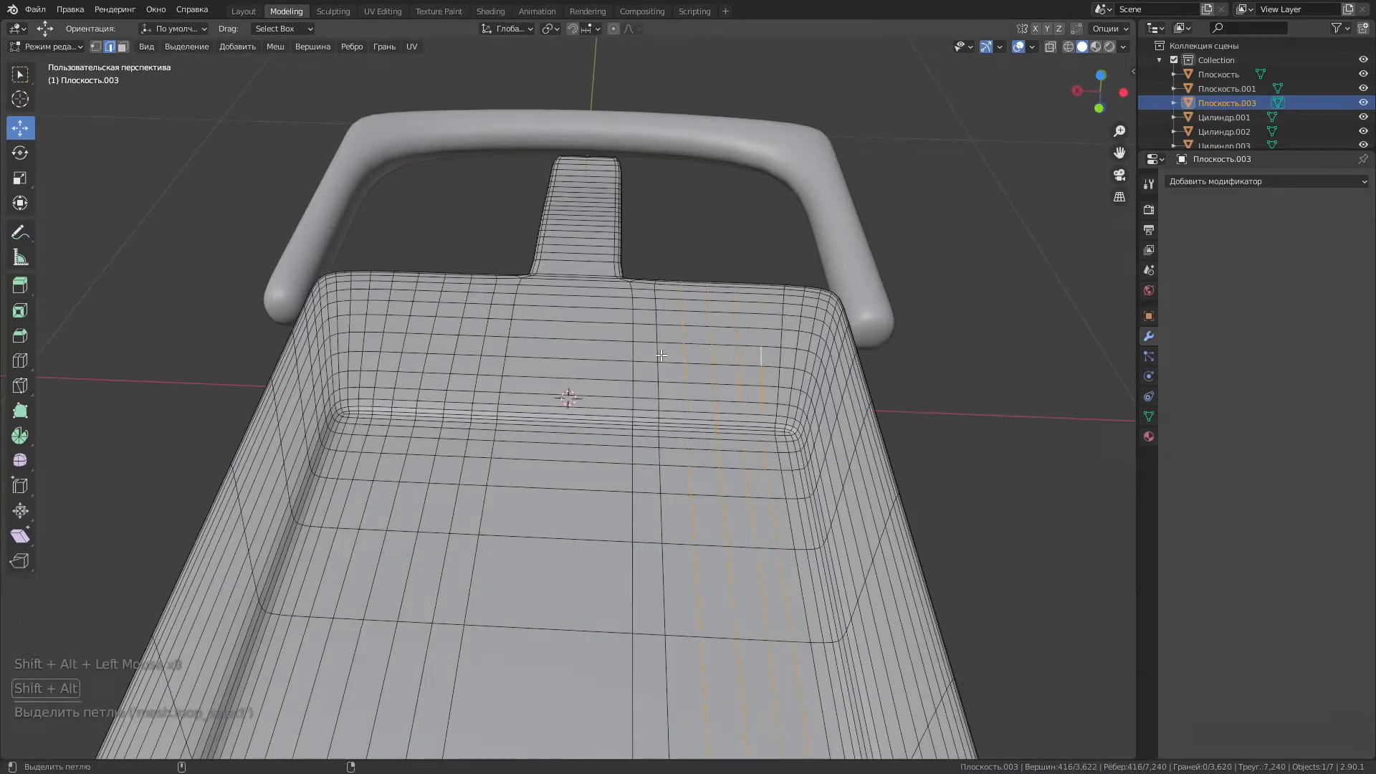
pyautogui.rightClick(387, 339)
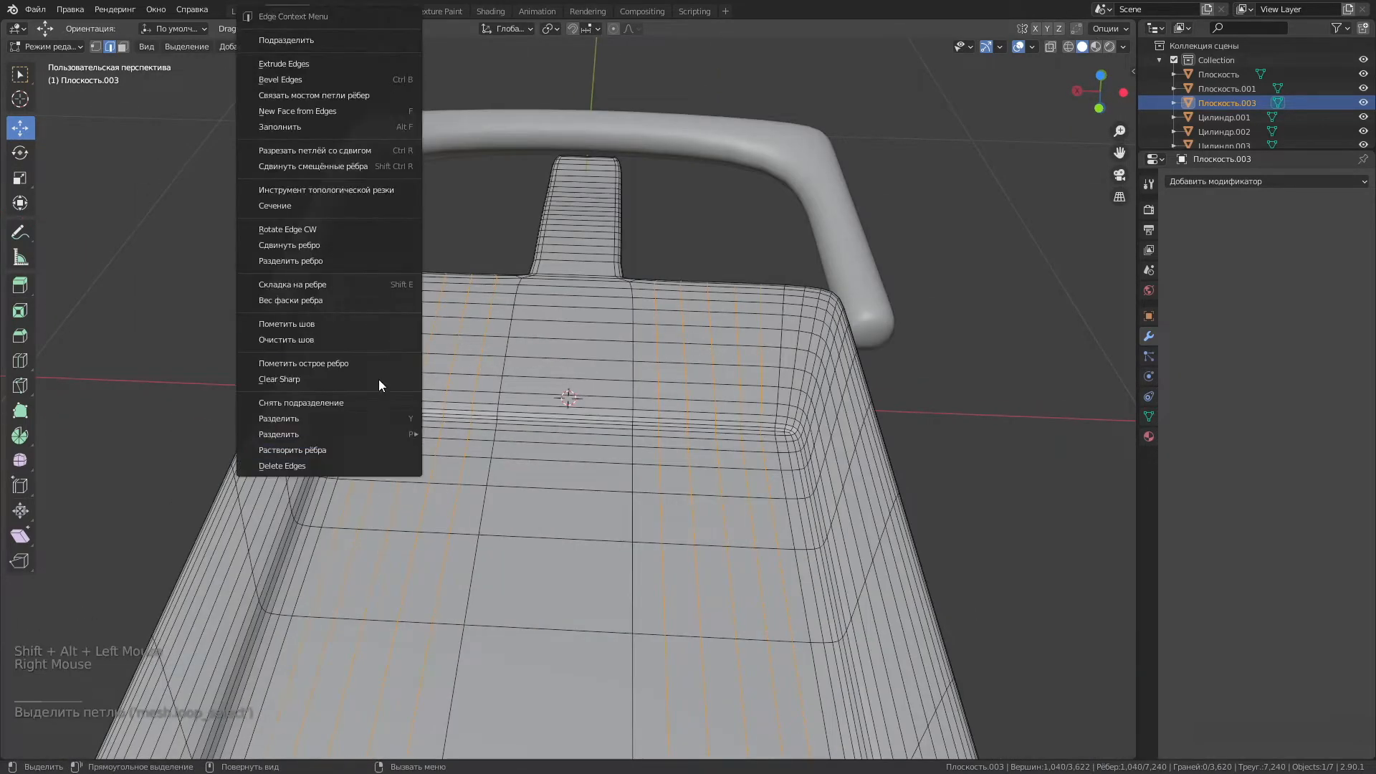
pyautogui.click(387, 343)
pyautogui.scroll(-5, 387, 343)
# Dissolve the crosswise edge loops spread along the middle of the strap's length.
pyautogui.moveTo(387, 343); pyautogui.dragTo(395, 468, button='middle')
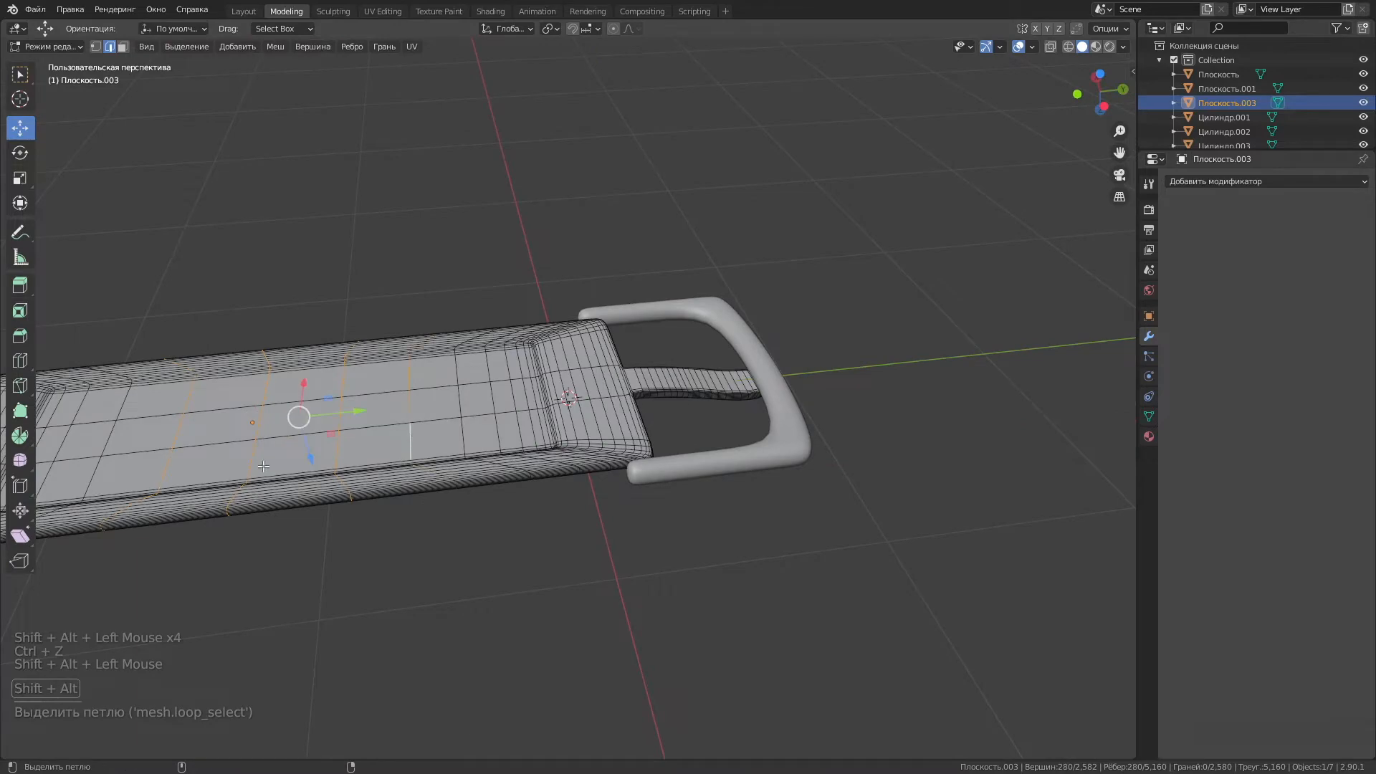
pyautogui.keyDown('alt'); pyautogui.keyDown('shift'); pyautogui.click(99, 464); pyautogui.keyUp('shift'); pyautogui.keyUp('alt')
pyautogui.scroll(-2, 292, 457)
pyautogui.rightClick(292, 456)
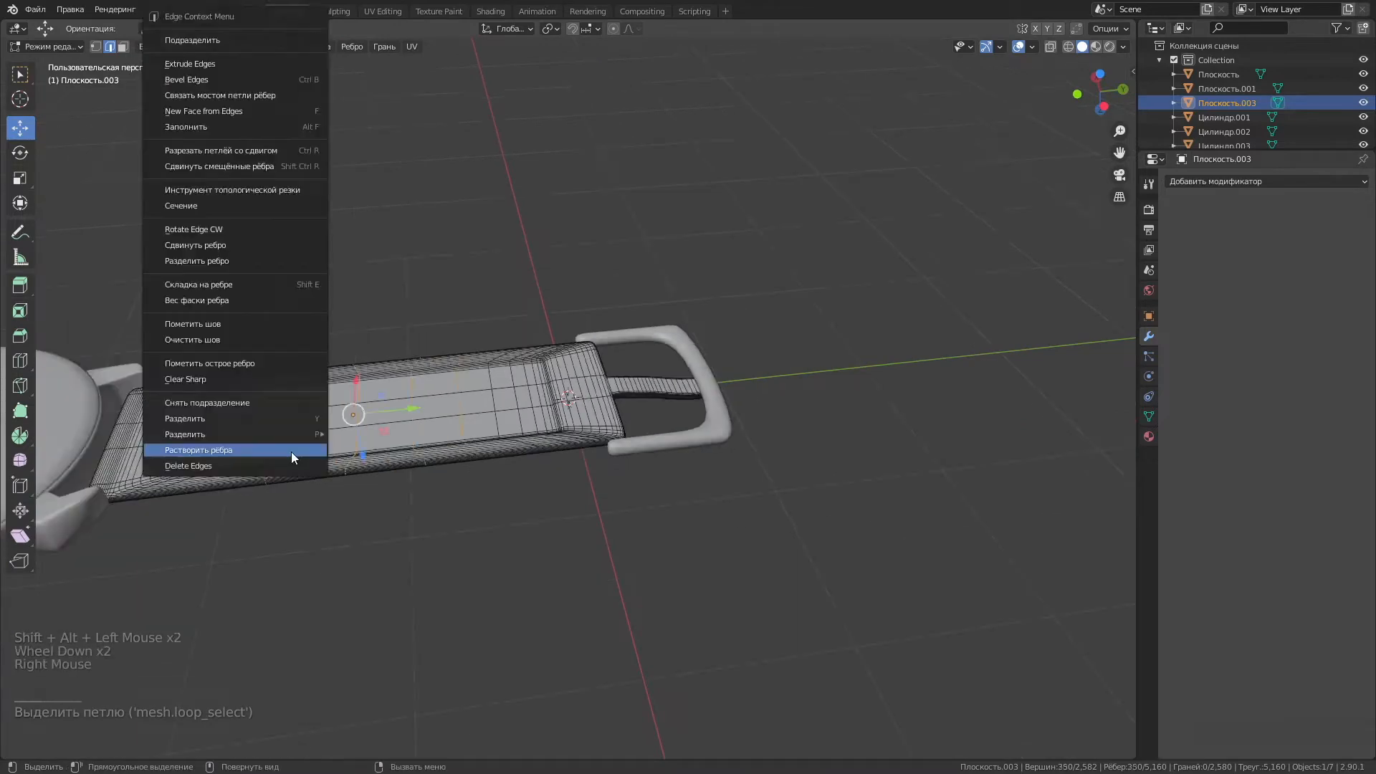
pyautogui.click(292, 458)
# Dissolve surplus edge loops running around the recess on the strap's underside.
pyautogui.moveTo(292, 458); pyautogui.dragTo(195, 479, button='middle')
pyautogui.scroll(4, 569, 398)
pyautogui.click(665, 389)
pyautogui.keyDown('alt'); pyautogui.keyDown('shift'); pyautogui.click(664, 389); pyautogui.keyUp('shift'); pyautogui.keyUp('alt')
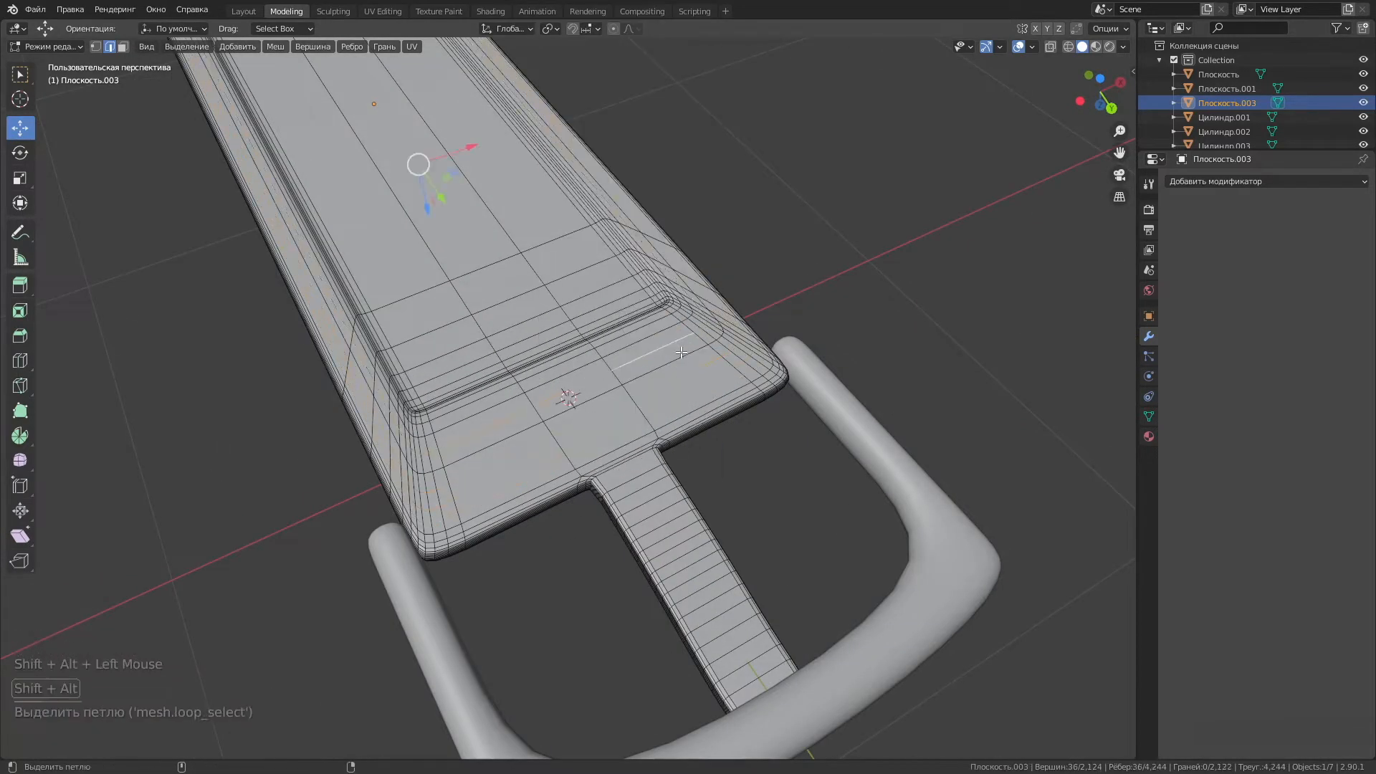
pyautogui.rightClick(681, 352)
pyautogui.click(681, 356)
# Thin out the crosswise edge loops along the tongue by dissolving them.
pyautogui.moveTo(681, 355); pyautogui.dragTo(531, 154, button='middle')
pyautogui.scroll(3, 706, 493)
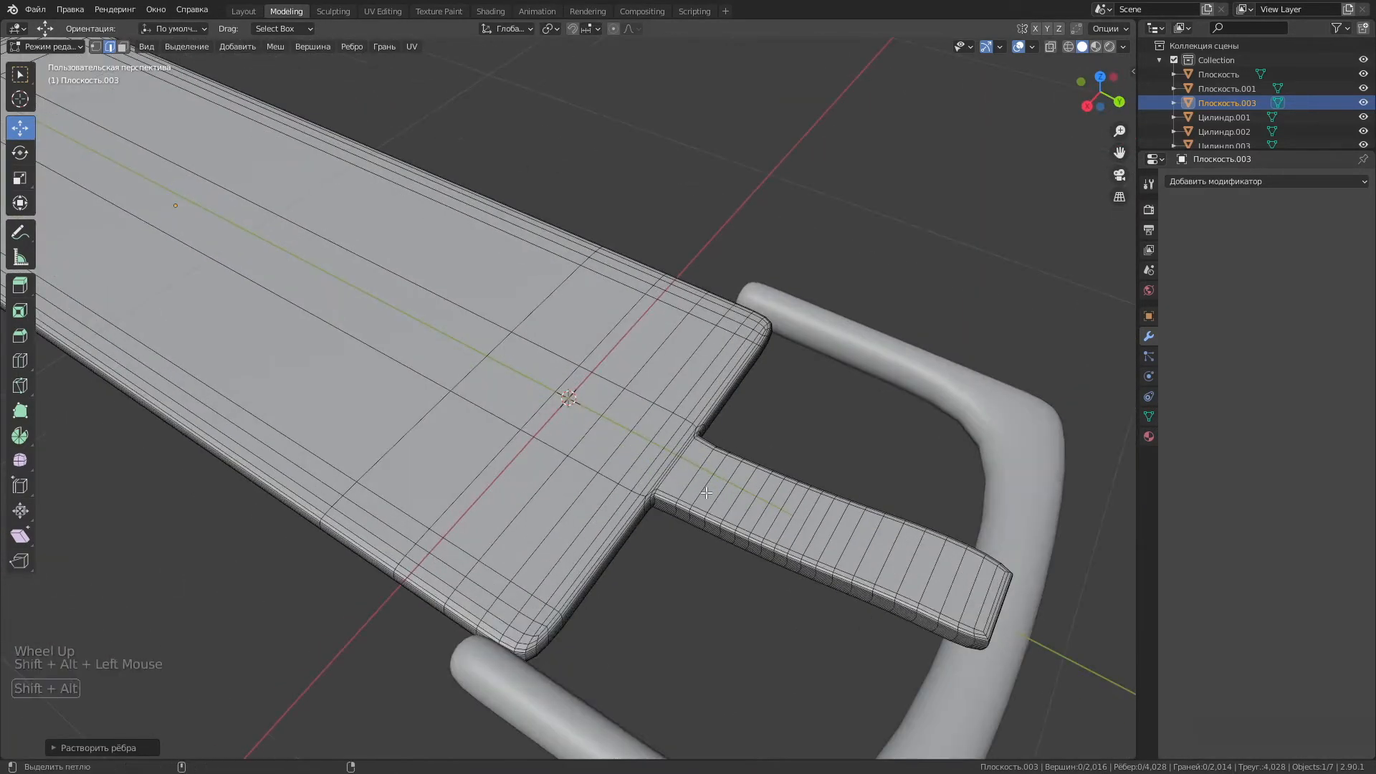
pyautogui.rightClick(888, 569)
pyautogui.click(887, 569)
pyautogui.moveTo(887, 569); pyautogui.dragTo(860, 490, button='middle')
# Try to thin out the lengthwise edge loops along the side wall of the strap and tongue.
pyautogui.moveTo(767, 251); pyautogui.dragTo(739, 279, button='middle')
pyautogui.moveTo(738, 279); pyautogui.dragTo(695, 251, button='middle')
pyautogui.scroll(5, 569, 398)
pyautogui.moveTo(545, 502); pyautogui.dragTo(525, 490, button='middle')
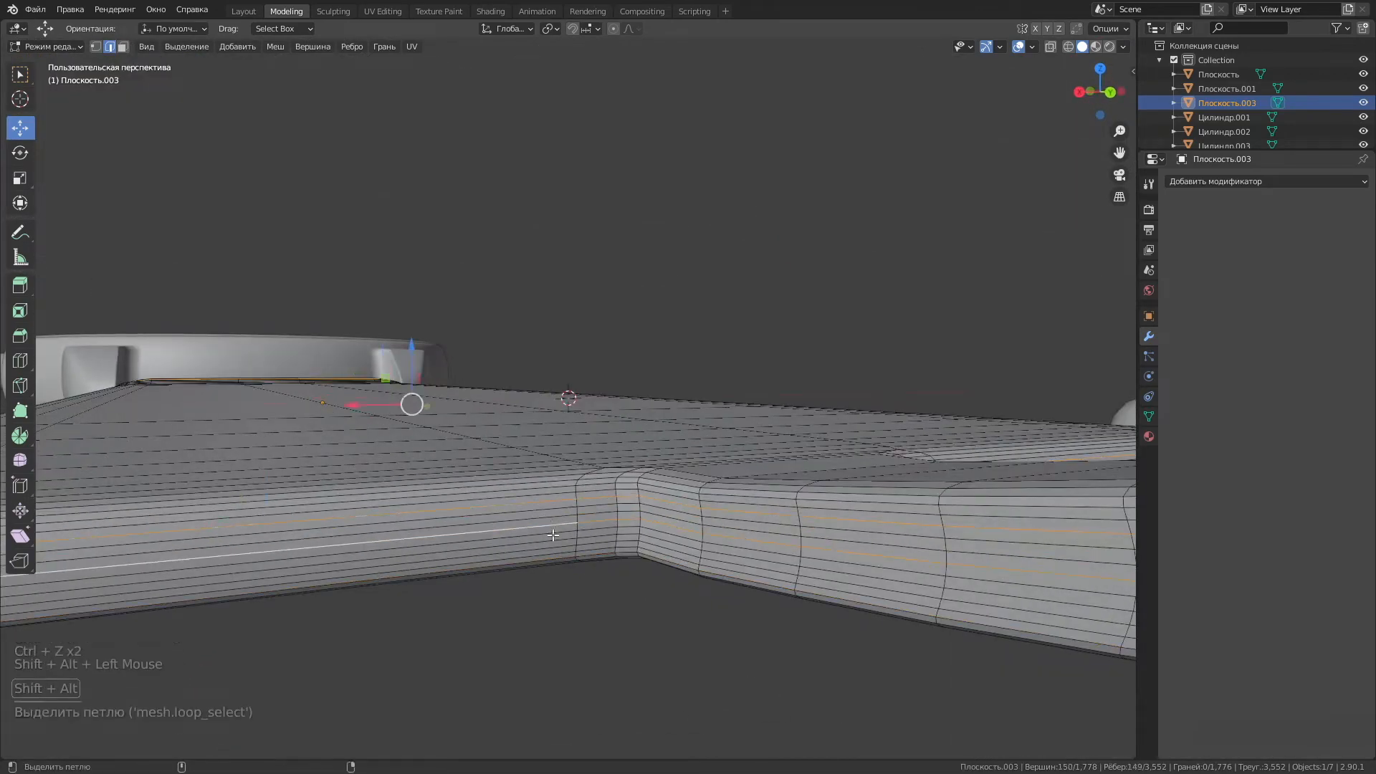
pyautogui.keyDown('alt'); pyautogui.keyDown('shift'); pyautogui.click(553, 535); pyautogui.keyUp('shift'); pyautogui.keyUp('alt')
pyautogui.scroll(2, 566, 516)
pyautogui.scroll(-2, 570, 513)
pyautogui.moveTo(570, 513); pyautogui.dragTo(681, 559, button='middle')
pyautogui.scroll(-7, 681, 559)
pyautogui.moveTo(681, 560); pyautogui.dragTo(380, 225, button='middle')
# Select all watch parts in Object Mode and move them along Y until the plain strap half lies at the origin.
pyautogui.click(243, 10)
pyautogui.moveTo(502, 281); pyautogui.dragTo(788, 423)
pyautogui.moveTo(572, 370); pyautogui.dragTo(401, 356)
pyautogui.scroll(5, 588, 412)
pyautogui.click(588, 412)
pyautogui.scroll(6, 588, 413)
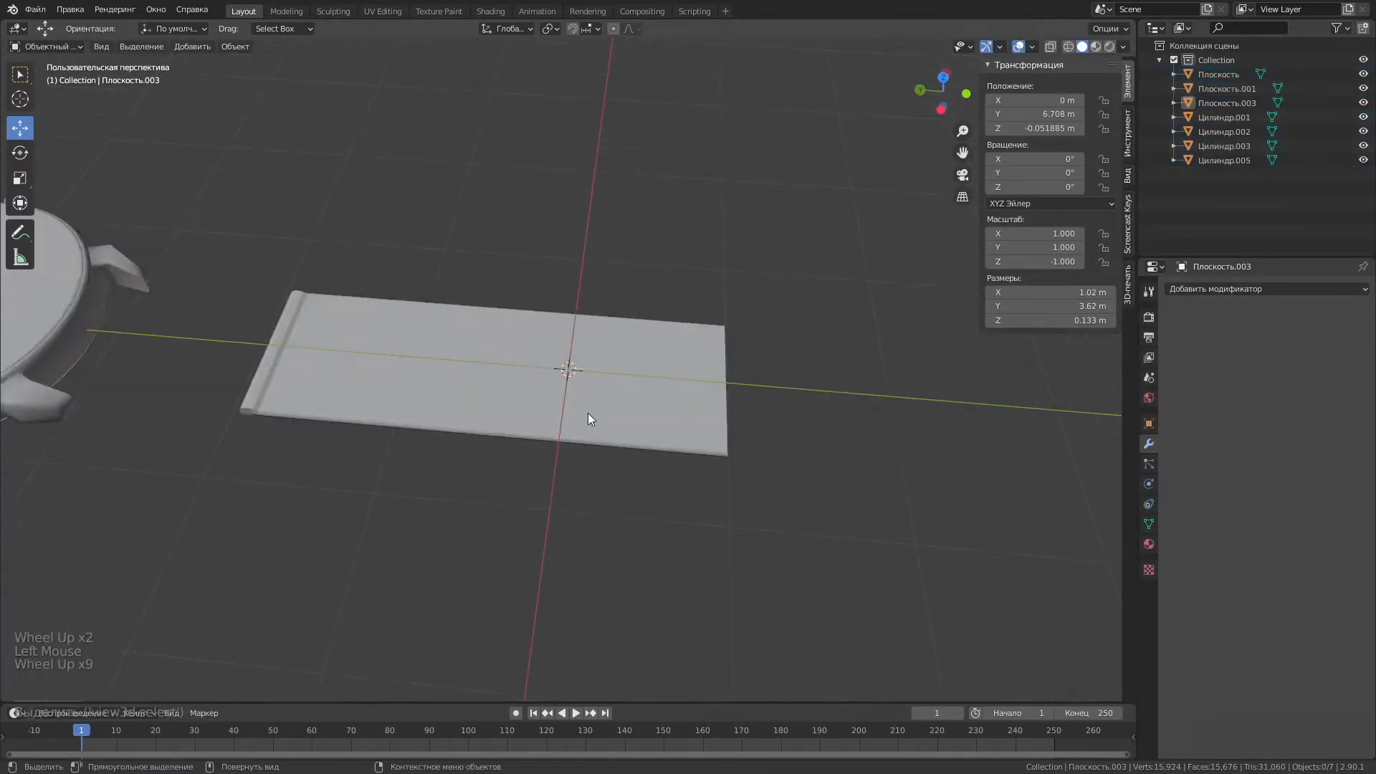
# Select the plain strap half and move it along Y towards the lugs of the watch case.
pyautogui.scroll(-6, 588, 413)
pyautogui.scroll(2, 595, 402)
pyautogui.click(600, 392)
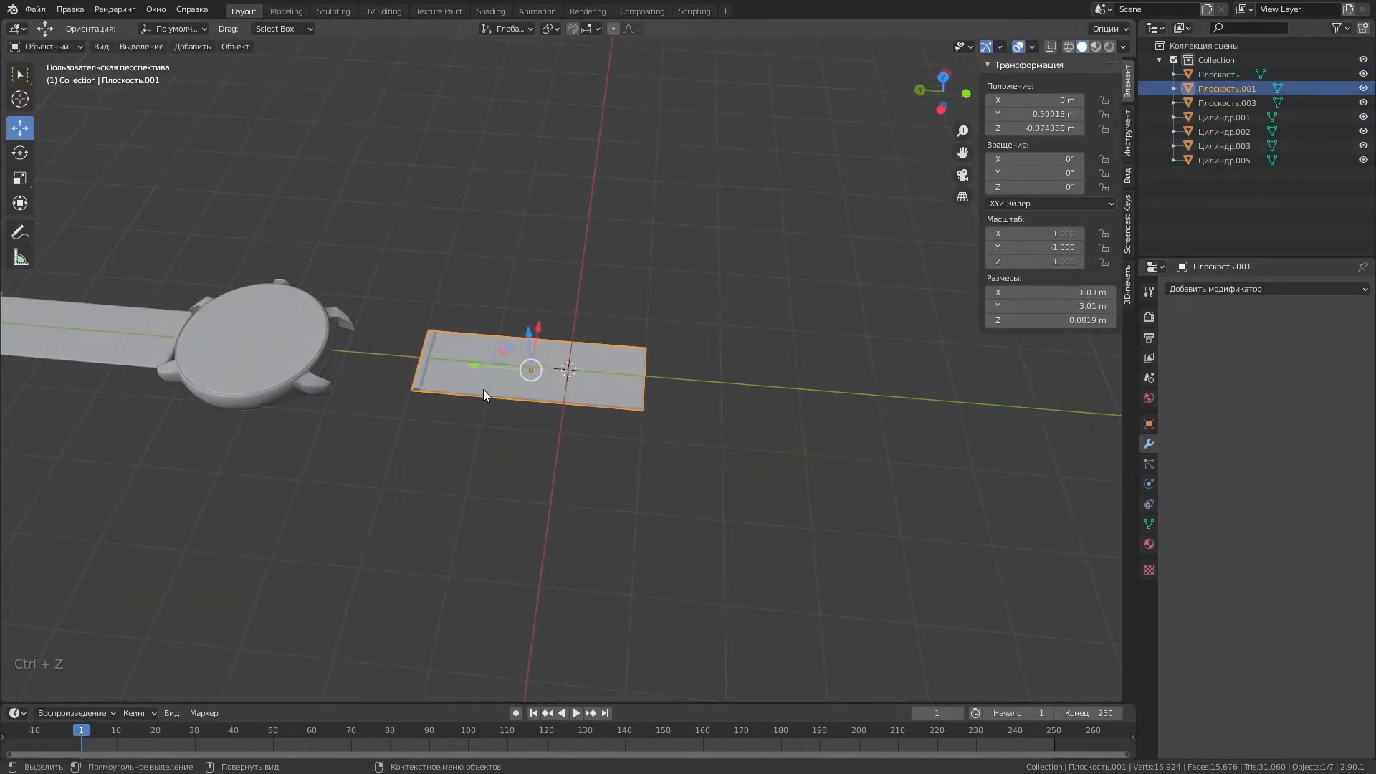
pyautogui.press('KP_7')
pyautogui.moveTo(561, 264); pyautogui.dragTo(561, 179)
# Edit the plain strap half and select the faces around its edge and on its free end.
pyautogui.click(286, 11)
pyautogui.scroll(12, 617, 323)
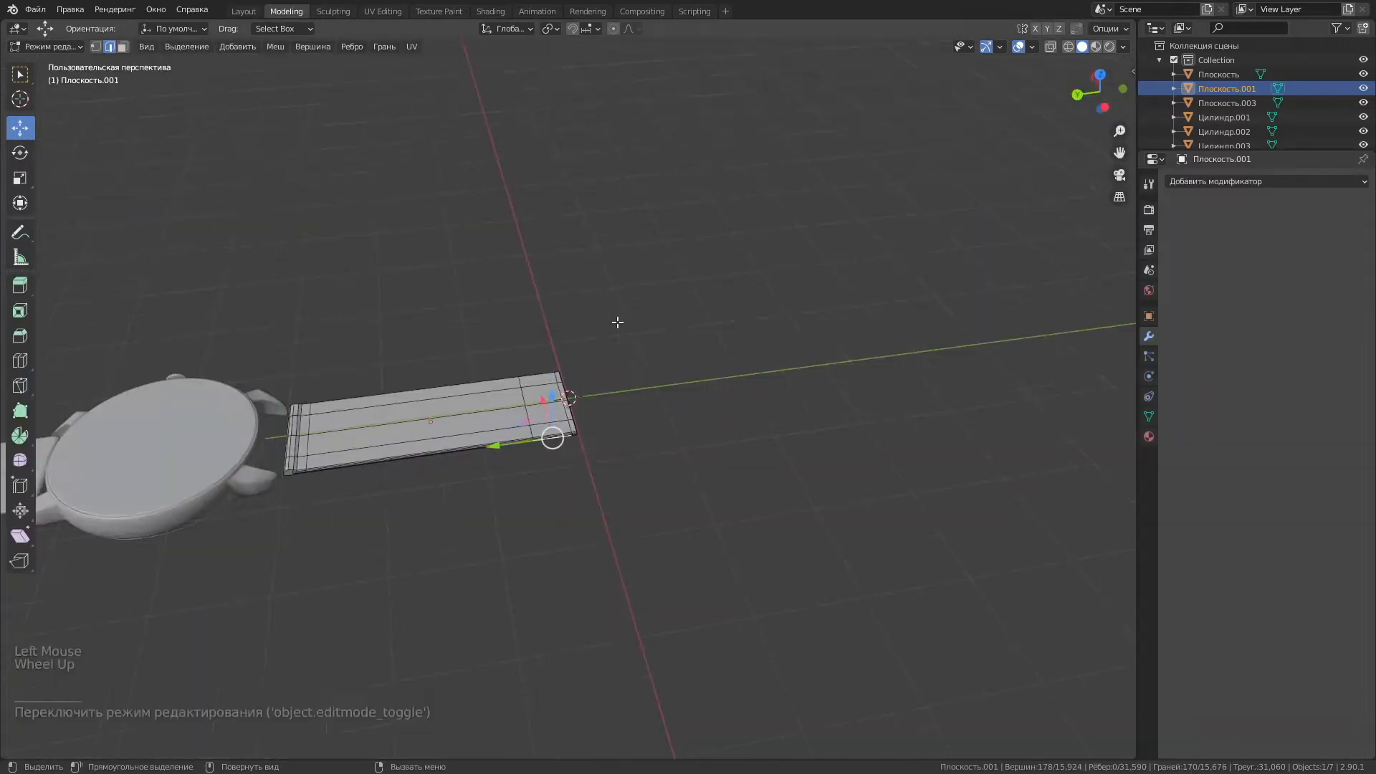
pyautogui.moveTo(617, 322); pyautogui.dragTo(595, 324, button='middle')
pyautogui.keyDown('alt'); pyautogui.keyDown('shift'); pyautogui.click(551, 637); pyautogui.keyUp('shift'); pyautogui.keyUp('alt')
pyautogui.moveTo(551, 637); pyautogui.dragTo(445, 516, button='middle')
pyautogui.scroll(1, 444, 516)
pyautogui.moveTo(444, 516); pyautogui.dragTo(323, 410, button='middle')
pyautogui.keyDown('shift'); pyautogui.moveTo(292, 420); pyautogui.dragTo(397, 453); pyautogui.keyUp('shift')
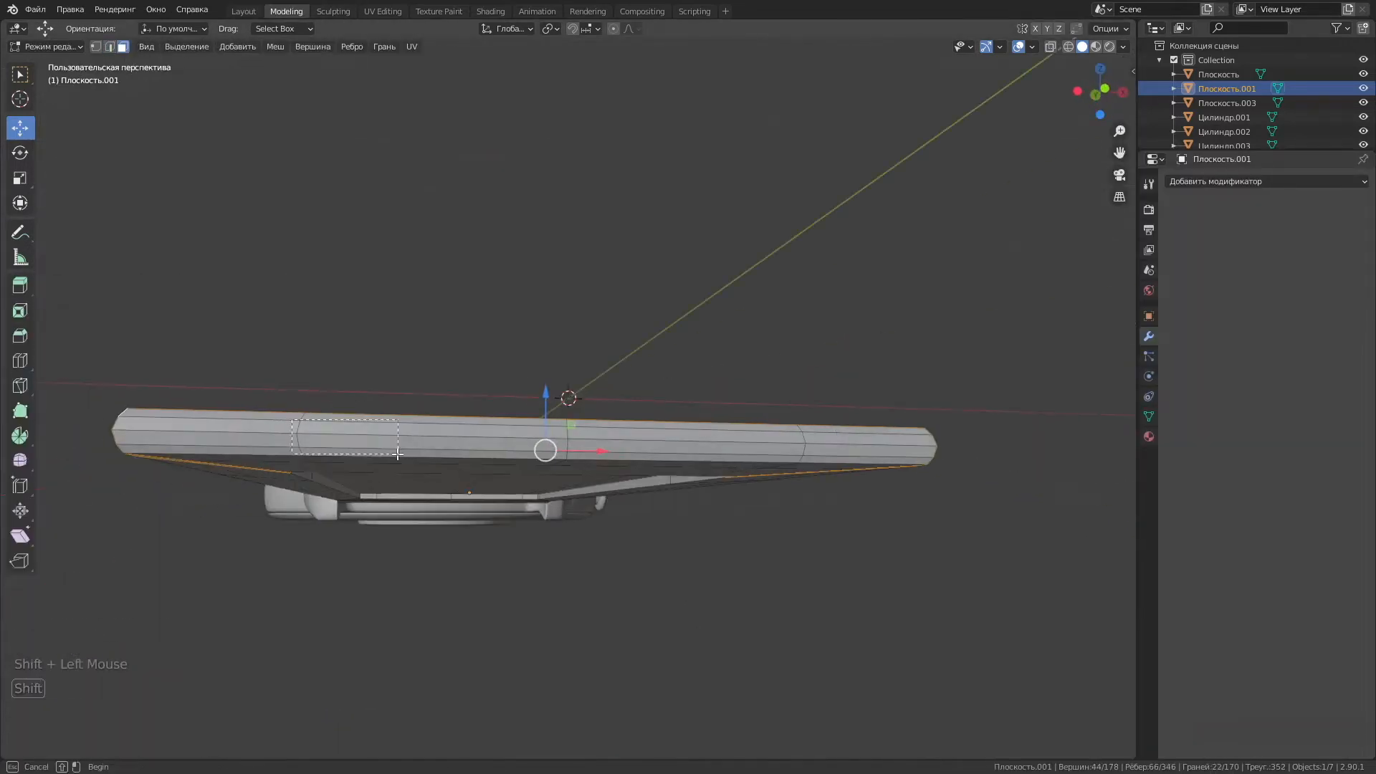
# Add the underside faces near the free end to the selection and undo the last change.
pyautogui.moveTo(797, 427); pyautogui.dragTo(807, 316, button='middle')
pyautogui.scroll(2, 266, 409)
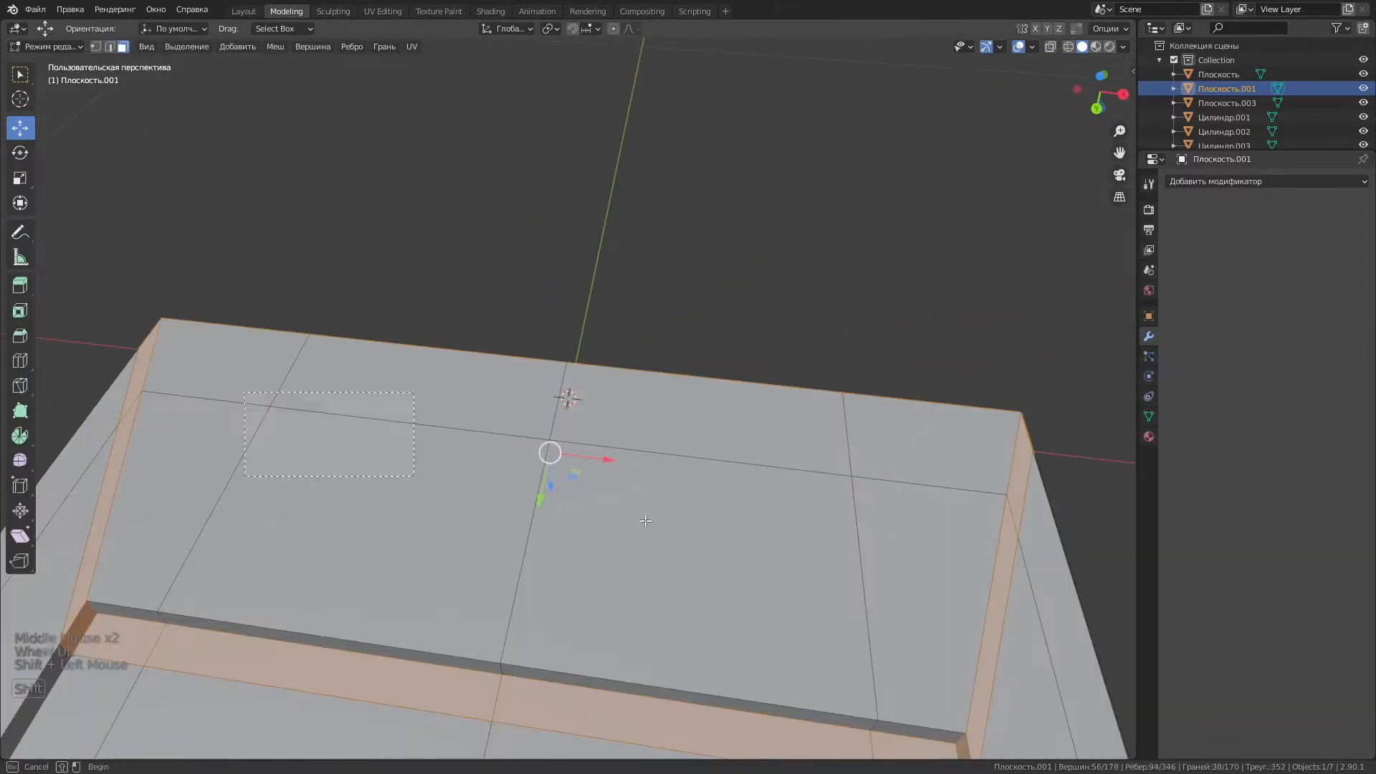
pyautogui.keyDown('shift'); pyautogui.moveTo(630, 387); pyautogui.dragTo(989, 545); pyautogui.keyUp('shift')
pyautogui.keyDown('shift'); pyautogui.moveTo(129, 548); pyautogui.dragTo(935, 611); pyautogui.keyUp('shift')
pyautogui.moveTo(936, 610); pyautogui.dragTo(609, 359, button='middle')
pyautogui.moveTo(595, 387); pyautogui.dragTo(525, 435)
pyautogui.hotkey('ctrl', 'z')
# Move the selected end faces along Y away from the case to lengthen the plain strap half.
pyautogui.moveTo(526, 436); pyautogui.dragTo(1086, 101, button='middle')
pyautogui.scroll(-9, 1086, 101)
pyautogui.click(1100, 82)
pyautogui.moveTo(570, 322); pyautogui.dragTo(588, 476)
pyautogui.scroll(3, 589, 477)
pyautogui.moveTo(588, 477); pyautogui.dragTo(528, 401, button='middle')
pyautogui.scroll(1, 528, 401)
pyautogui.moveTo(552, 415); pyautogui.dragTo(552, 416)
pyautogui.moveTo(552, 416); pyautogui.dragTo(609, 405, button='middle')
pyautogui.scroll(-6, 703, 445)
pyautogui.scroll(7, 703, 445)
pyautogui.click(1100, 70)
pyautogui.scroll(-7, 570, 532)
pyautogui.moveTo(570, 546); pyautogui.dragTo(569, 546)
pyautogui.moveTo(569, 546); pyautogui.dragTo(760, 465, button='middle')
# Select a row of four neighbouring elements on the plain strap half and nudge them slightly.
pyautogui.scroll(5, 686, 332)
pyautogui.click(661, 430)
pyautogui.keyDown('shift'); pyautogui.click(660, 433); pyautogui.keyUp('shift')
pyautogui.keyDown('shift'); pyautogui.click(660, 478); pyautogui.keyUp('shift')
pyautogui.keyDown('shift'); pyautogui.click(658, 515); pyautogui.keyUp('shift')
pyautogui.scroll(-4, 675, 369)
pyautogui.moveTo(806, 615); pyautogui.dragTo(815, 622)
pyautogui.scroll(-4, 905, 489)
# Select all watch parts in Object Mode and move them along Y until the buckle sits at the origin.
pyautogui.moveTo(906, 490); pyautogui.dragTo(347, 466, button='middle')
pyautogui.click(244, 12)
pyautogui.moveTo(545, 402); pyautogui.dragTo(458, 315)
pyautogui.hotkey('ctrl', 'z')
pyautogui.hotkey('ctrl', 'z')
pyautogui.scroll(1, 315, 236)
pyautogui.moveTo(229, 161); pyautogui.dragTo(753, 480)
pyautogui.moveTo(343, 252); pyautogui.dragTo(681, 389)
# Edit the strap half with the tongue and dissolve crosswise edge loops along the tongue's root half.
pyautogui.click(570, 390)
pyautogui.scroll(4, 571, 386)
pyautogui.click(579, 379)
pyautogui.click(286, 10)
pyautogui.scroll(16, 552, 408)
pyautogui.click(541, 399)
pyautogui.scroll(1, 542, 399)
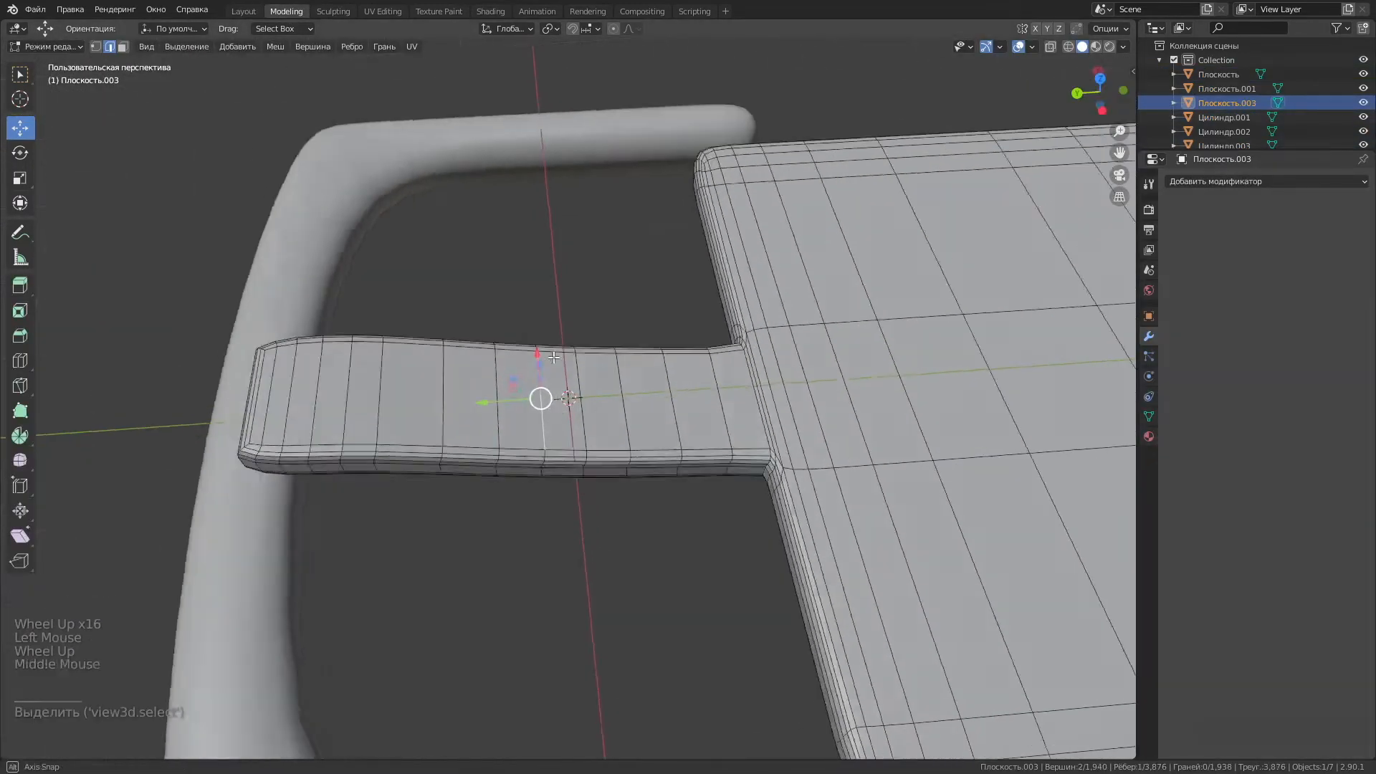
pyautogui.moveTo(545, 400); pyautogui.dragTo(551, 304, button='middle')
pyautogui.rightClick(685, 419)
pyautogui.click(709, 522)
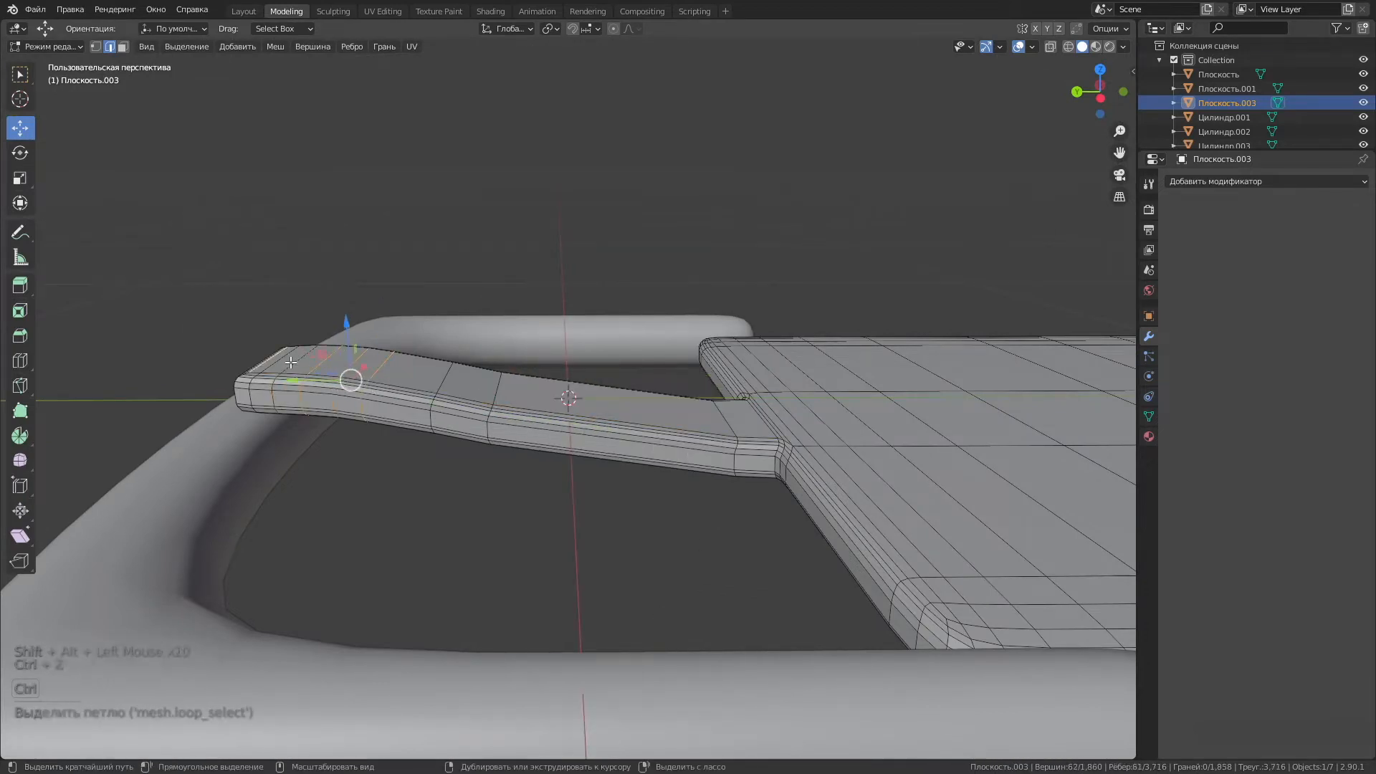
# Dissolve the remaining crosswise edge loops between the tongue's bend and its tip.
pyautogui.keyDown('alt'); pyautogui.keyDown('shift'); pyautogui.click(290, 362); pyautogui.keyUp('shift'); pyautogui.keyUp('alt')
pyautogui.rightClick(291, 365)
pyautogui.click(294, 451)
# Shift the edge loop at the tongue's bend along Y by about 0.016 m towards the strap.
pyautogui.moveTo(405, 427); pyautogui.dragTo(476, 427, button='middle')
pyautogui.keyDown('alt'); pyautogui.click(451, 394); pyautogui.keyUp('alt')
pyautogui.moveTo(387, 406); pyautogui.dragTo(399, 406)
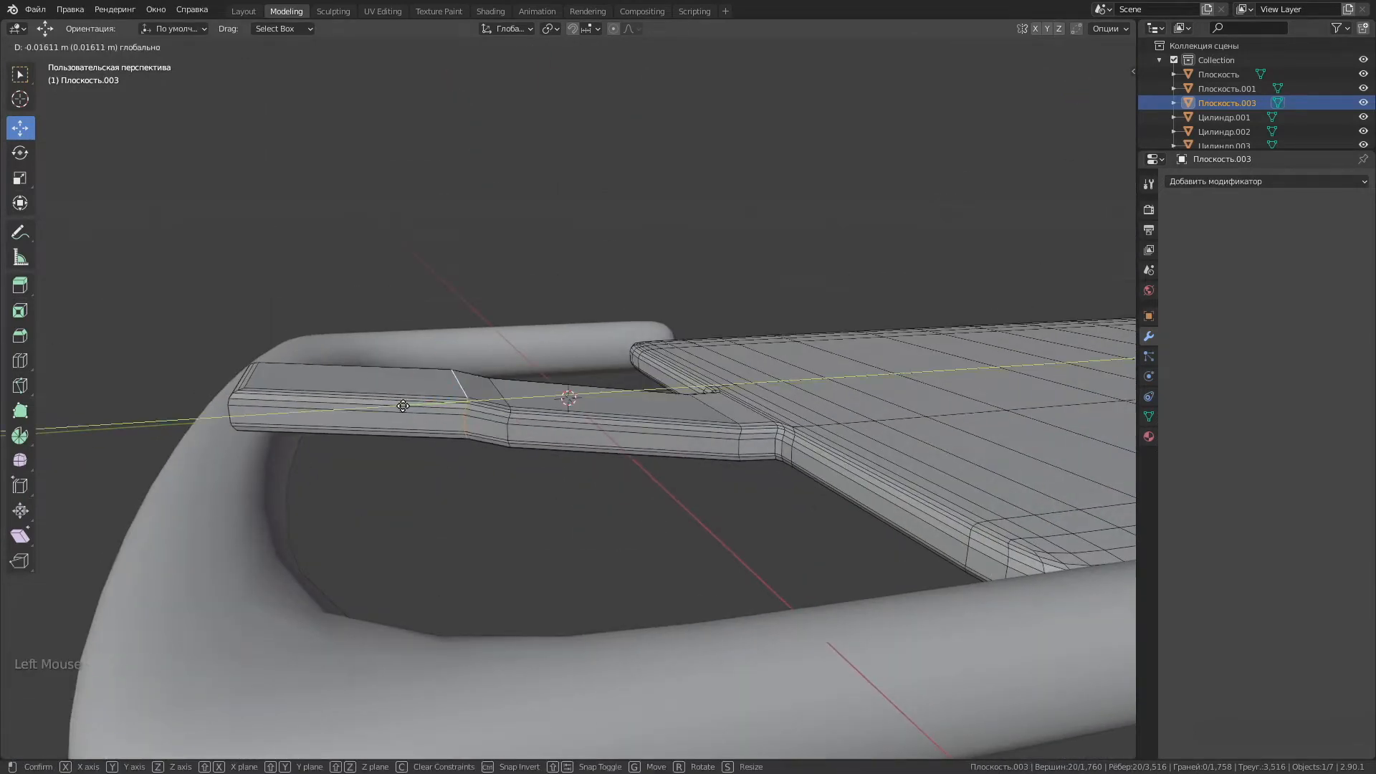
pyautogui.scroll(-3, 537, 470)
# Dissolve one more crosswise edge loop near the tongue's root.
pyautogui.moveTo(538, 470); pyautogui.dragTo(628, 471, button='middle')
pyautogui.scroll(4, 628, 471)
pyautogui.click(628, 471)
pyautogui.keyDown('alt'); pyautogui.keyDown('shift'); pyautogui.click(763, 427); pyautogui.keyUp('shift'); pyautogui.keyUp('alt')
pyautogui.rightClick(763, 425)
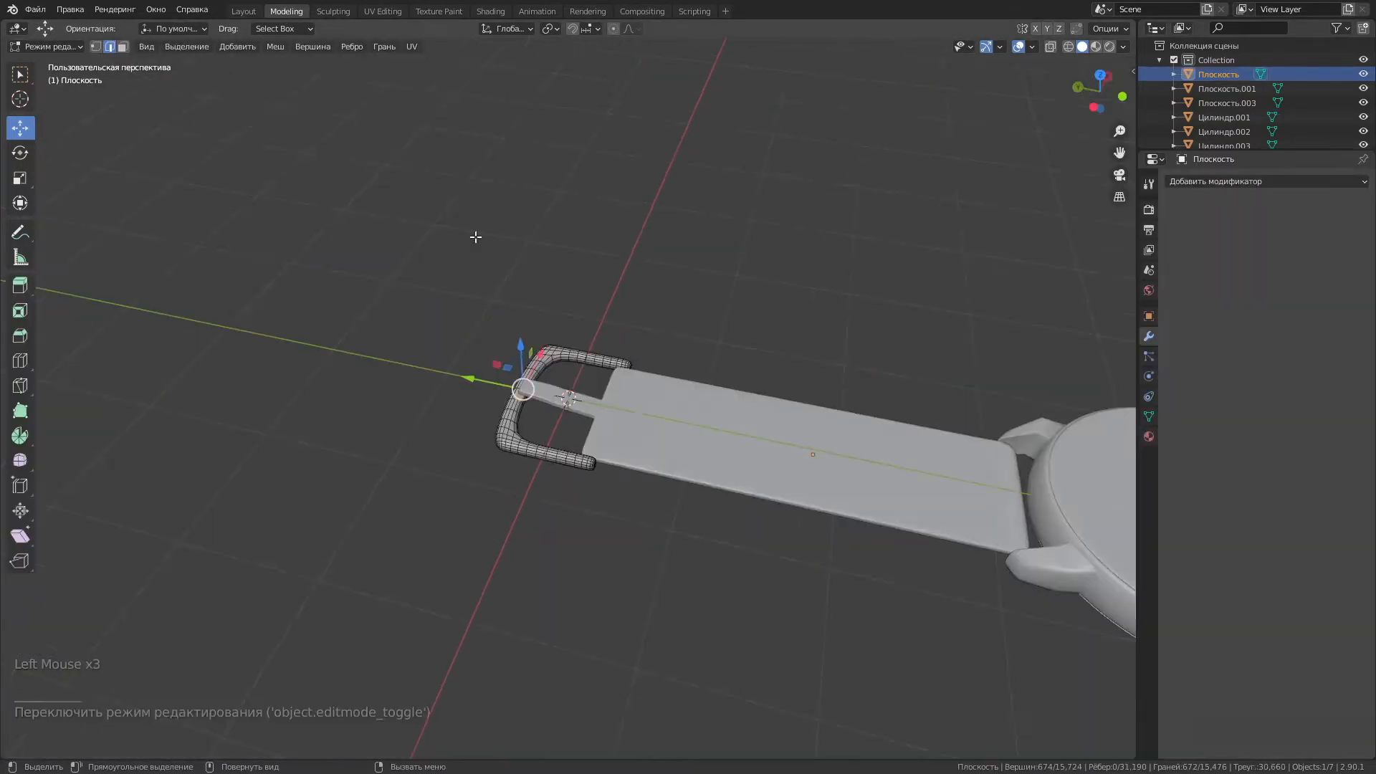
# Dissolve several ring edge loops on both arms of the buckle frame and return to Object Mode.
pyautogui.scroll(2, 566, 398)
pyautogui.click(478, 600)
pyautogui.keyDown('alt'); pyautogui.keyDown('shift'); pyautogui.click(477, 599); pyautogui.keyUp('shift'); pyautogui.keyUp('alt')
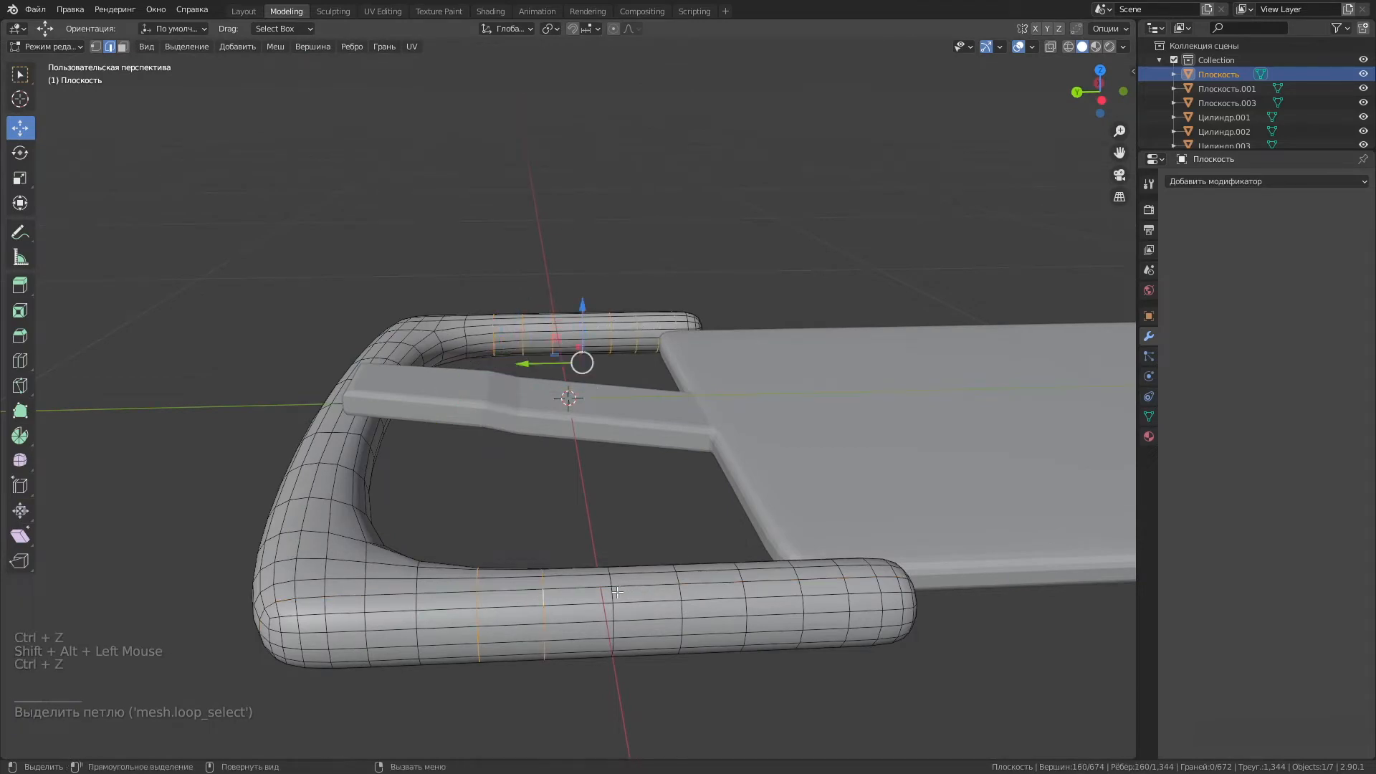
pyautogui.rightClick(520, 591)
pyautogui.click(520, 591)
pyautogui.moveTo(535, 535); pyautogui.dragTo(547, 502, button='middle')
pyautogui.scroll(-2, 589, 590)
pyautogui.click(242, 11)
pyautogui.scroll(-1, 548, 302)
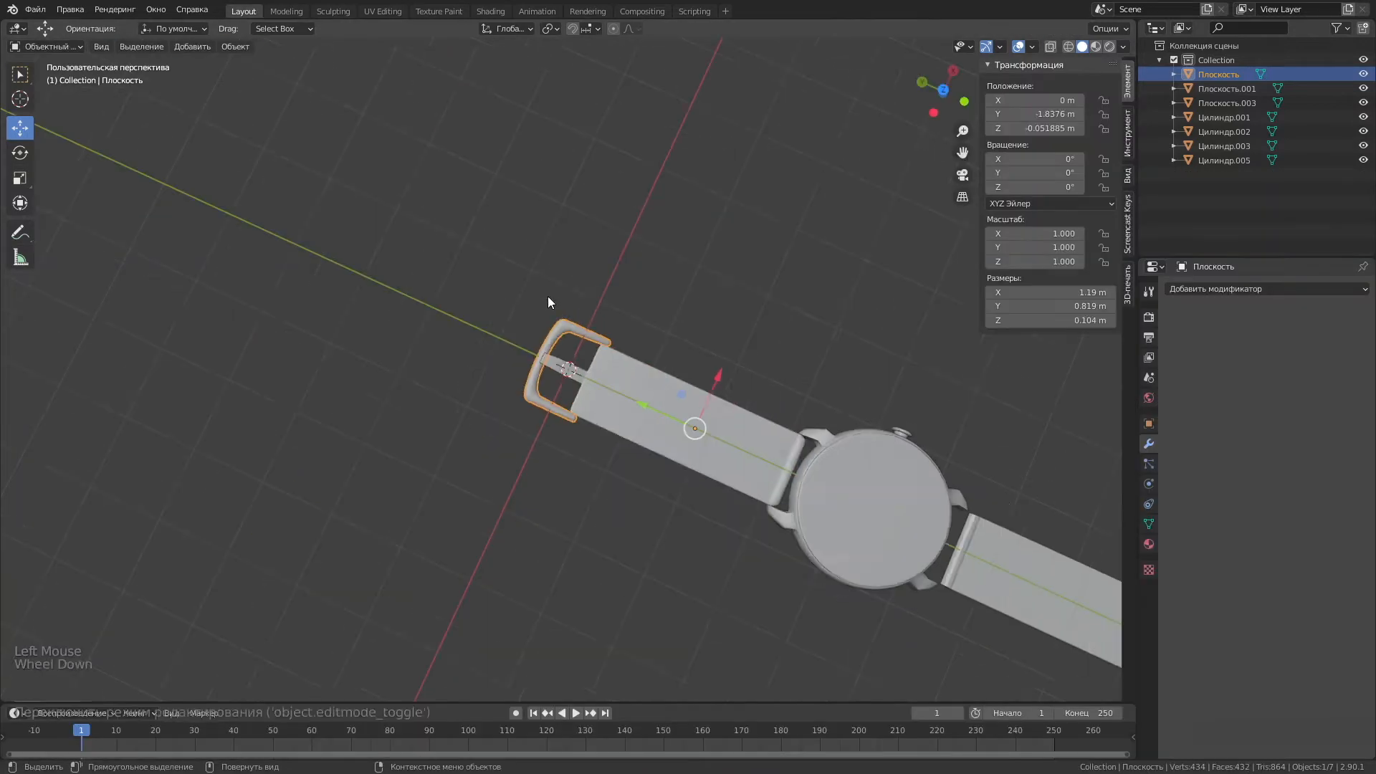
# Join the buckle with its adjoining strap half into one object.
pyautogui.moveTo(548, 297); pyautogui.dragTo(873, 540)
pyautogui.rightClick(618, 358)
pyautogui.click(588, 421)
pyautogui.scroll(-3, 559, 315)
# Examine the buckle, case and both strap halves from several angles.
pyautogui.moveTo(725, 443); pyautogui.dragTo(516, 345)
pyautogui.click(645, 315)
pyautogui.moveTo(681, 373); pyautogui.dragTo(698, 329, button='middle')
pyautogui.click(710, 410)
pyautogui.scroll(-2, 706, 409)
pyautogui.moveTo(687, 413); pyautogui.dragTo(669, 408)
pyautogui.scroll(6, 667, 406)
pyautogui.moveTo(666, 406); pyautogui.dragTo(464, 384, button='middle')
pyautogui.scroll(-7, 465, 384)
pyautogui.moveTo(427, 412); pyautogui.dragTo(429, 411)
pyautogui.moveTo(428, 411); pyautogui.dragTo(301, 390, button='middle')
pyautogui.scroll(6, 645, 430)
pyautogui.click(878, 463)
pyautogui.moveTo(878, 462); pyautogui.dragTo(559, 482, button='middle')
# Add a Subdivision Surface modifier to the long strap half without the buckle.
pyautogui.click(788, 452)
pyautogui.scroll(-7, 642, 329)
pyautogui.click(1263, 288)
pyautogui.click(1017, 526)
pyautogui.moveTo(1017, 525); pyautogui.dragTo(755, 409, button='middle')
pyautogui.scroll(-4, 755, 409)
# Cut a crosswise edge loop into the mesh of the long strap half.
pyautogui.click(286, 11)
pyautogui.scroll(-4, 566, 401)
pyautogui.hotkey('ctrl', 'r')
pyautogui.click(512, 592)
pyautogui.click(753, 563)
pyautogui.scroll(-6, 762, 574)
# Apply the Subdivision Surface modifier on the long strap half.
pyautogui.click(243, 11)
pyautogui.moveTo(550, 316); pyautogui.dragTo(581, 316, button='middle')
pyautogui.click(1328, 313)
pyautogui.click(1268, 333)
pyautogui.scroll(-3, 709, 451)
# Insert additional crosswise edge loops along the subdivided long strap half so it can bend.
pyautogui.moveTo(709, 452); pyautogui.dragTo(437, 588, button='middle')
pyautogui.scroll(4, 552, 465)
pyautogui.click(631, 323)
pyautogui.click(385, 331)
pyautogui.click(286, 11)
pyautogui.moveTo(614, 489); pyautogui.dragTo(807, 515, button='middle')
pyautogui.hotkey('ctrl', 'r')
pyautogui.click(807, 516)
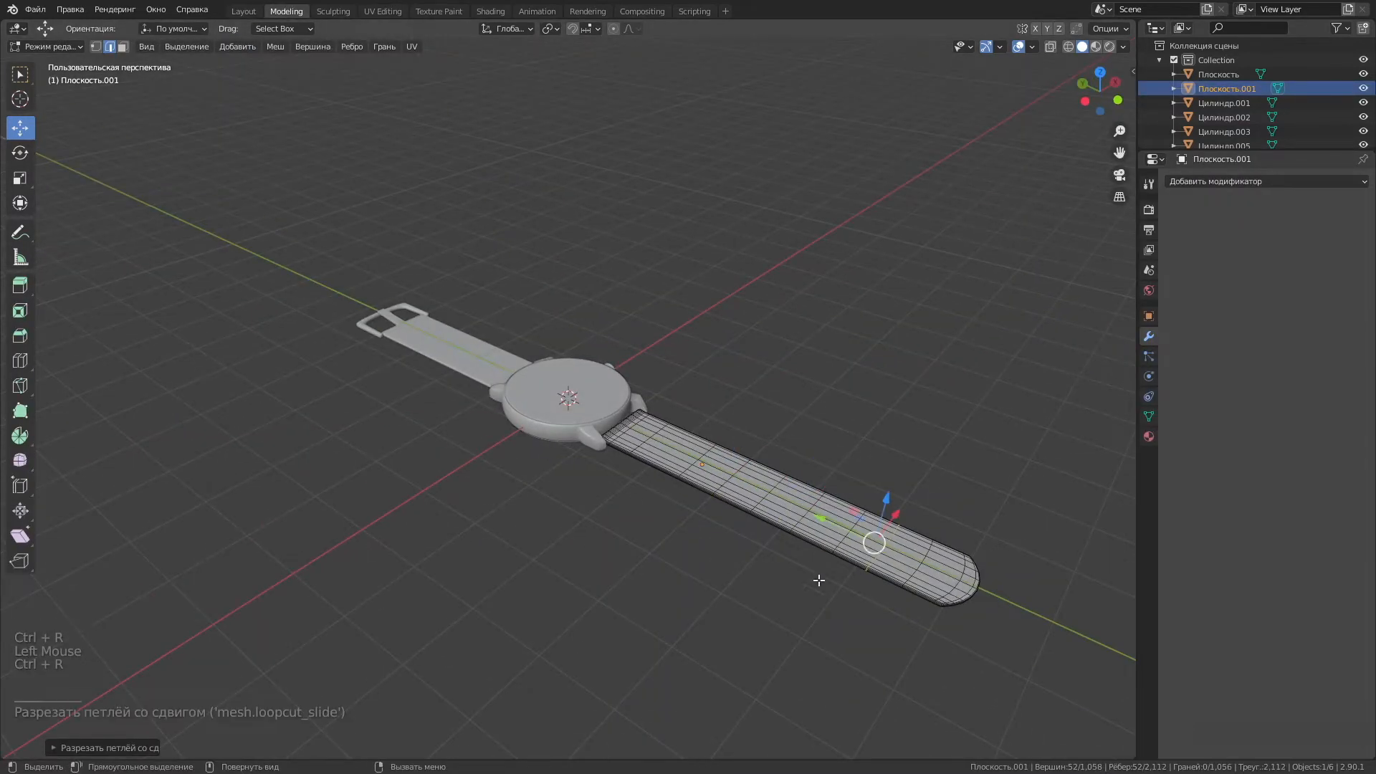
pyautogui.click(243, 11)
pyautogui.scroll(-4, 645, 373)
# Join the long strap half with the buckle strap and set the joined object's origin to the 3D cursor.
pyautogui.moveTo(645, 373); pyautogui.dragTo(655, 368, button='middle')
pyautogui.keyDown('shift'); pyautogui.click(655, 368); pyautogui.keyUp('shift')
pyautogui.rightClick(706, 373)
pyautogui.click(682, 421)
pyautogui.rightClick(657, 421)
pyautogui.moveTo(656, 408)
pyautogui.click(709, 439)
pyautogui.click(703, 432)
# Add a Bezier circle curve at the centre of the watch.
pyautogui.moveTo(645, 425); pyautogui.dragTo(570, 440, button='middle')
pyautogui.click(672, 385)
pyautogui.scroll(2, 672, 387)
pyautogui.click(198, 49)
pyautogui.moveTo(208, 78)
pyautogui.click(323, 91)
pyautogui.scroll(2, 668, 376)
pyautogui.scroll(-5, 668, 375)
# Scale the Bezier circle to about 2.82, with about 2.47 along X.
pyautogui.press('s')
pyautogui.click(670, 423)
pyautogui.click(20, 177)
pyautogui.moveTo(477, 283); pyautogui.dragTo(506, 364, button='middle')
pyautogui.click(508, 369)
# Rotate the Bezier circle 90° about Y and lower it about 0.1 m along Z.
pyautogui.click(20, 152)
pyautogui.moveTo(502, 301); pyautogui.dragTo(479, 231, button='middle')
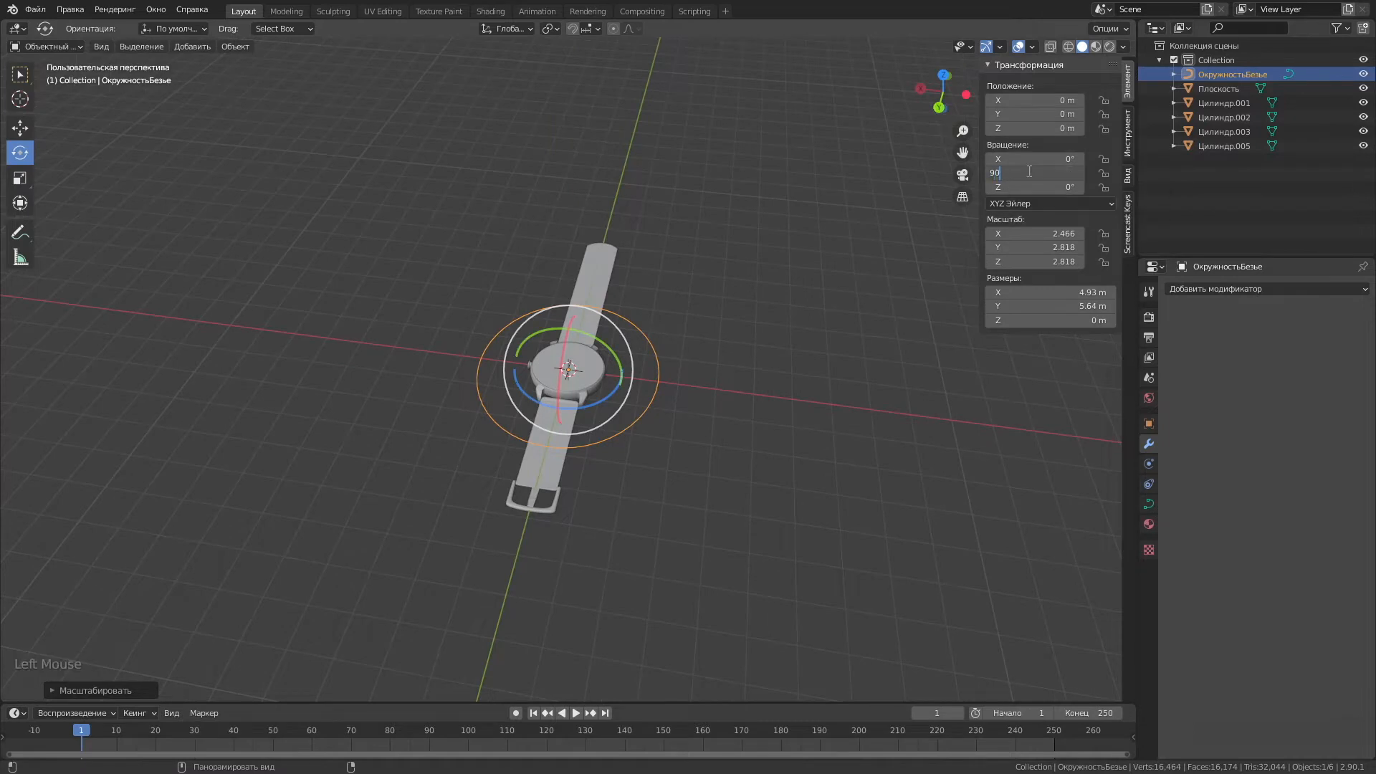
pyautogui.press('Return')
pyautogui.moveTo(803, 176); pyautogui.dragTo(937, 110, button='middle')
pyautogui.click(936, 99)
pyautogui.scroll(3, 281, 250)
pyautogui.moveTo(569, 313); pyautogui.dragTo(569, 319)
# Raise the strap and all case parts together by about 2.36 m along Z to the circle's upper edge.
pyautogui.click(489, 342)
pyautogui.moveTo(489, 341); pyautogui.dragTo(380, 391)
pyautogui.click(437, 359)
pyautogui.keyDown('shift'); pyautogui.click(576, 383); pyautogui.keyUp('shift')
pyautogui.scroll(5, 576, 383)
pyautogui.moveTo(502, 430); pyautogui.dragTo(564, 376, button='middle')
pyautogui.click(588, 360)
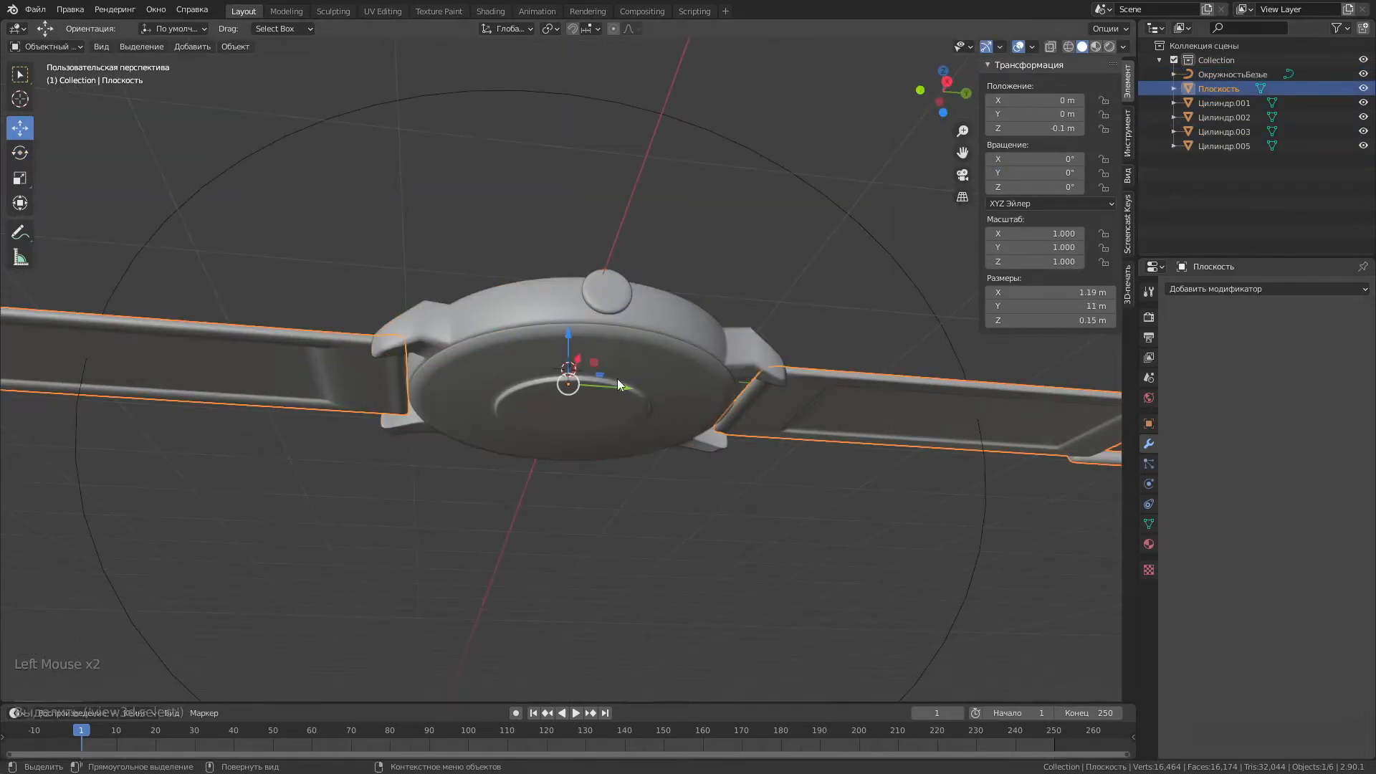
pyautogui.scroll(-4, 588, 360)
pyautogui.keyDown('shift'); pyautogui.moveTo(484, 308); pyautogui.dragTo(699, 407); pyautogui.keyUp('shift')
pyautogui.moveTo(699, 408); pyautogui.dragTo(645, 452, button='middle')
pyautogui.click(949, 98)
pyautogui.moveTo(570, 306); pyautogui.dragTo(579, 136)
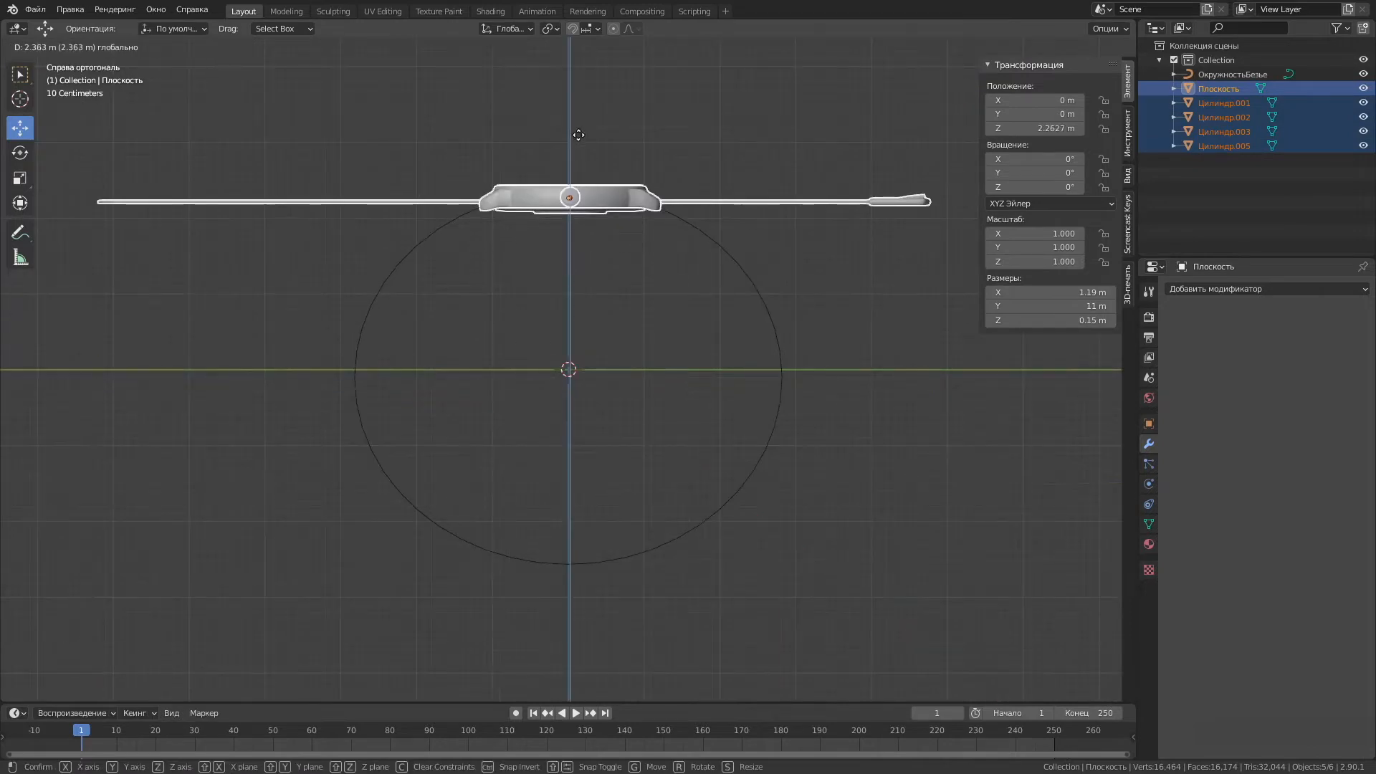
# Reset the strap's location to the world origin and give it a Curve modifier that follows the Bezier circle.
pyautogui.click(824, 202)
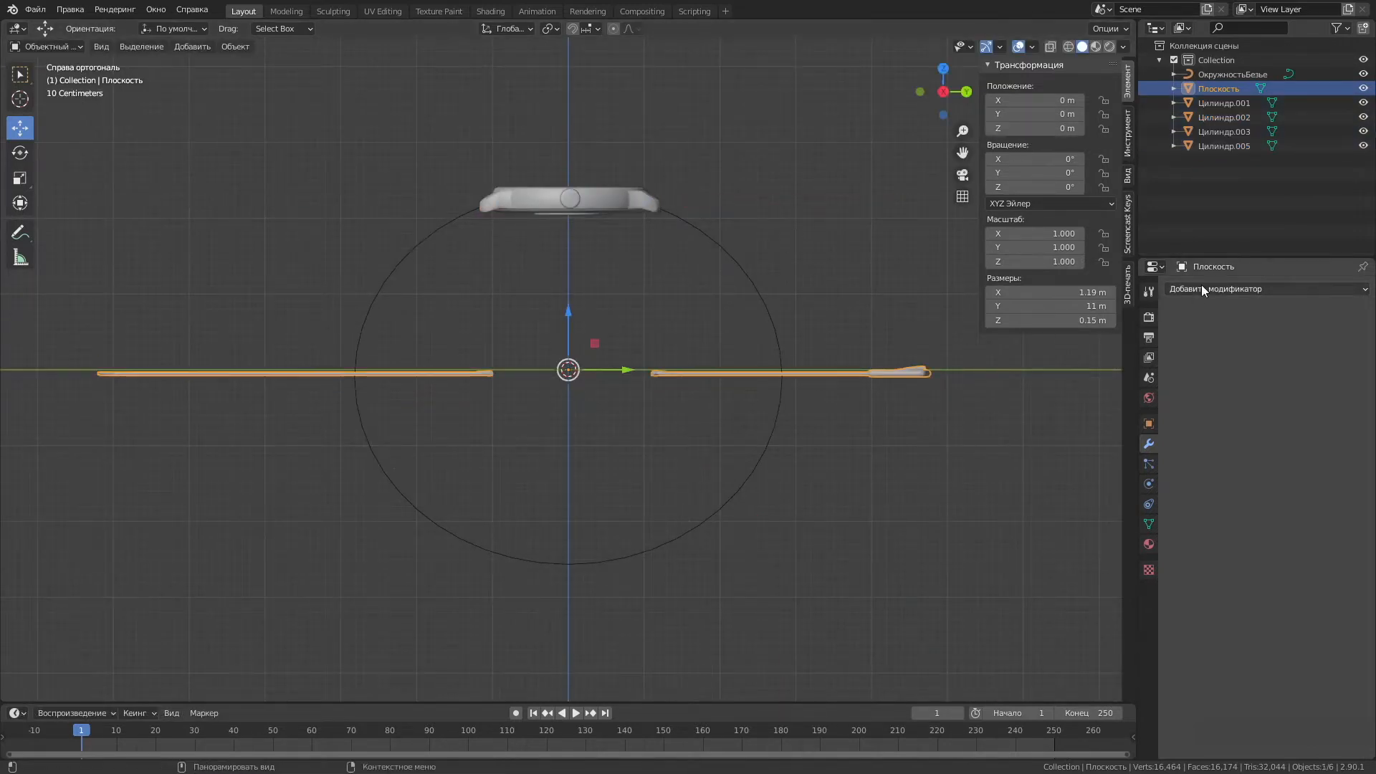
pyautogui.click(1194, 292)
pyautogui.click(1256, 362)
# Set the deformation axis of the strap's Curve modifier to −Y.
pyautogui.moveTo(1279, 353); pyautogui.dragTo(1269, 385)
pyautogui.scroll(-1, 737, 362)
pyautogui.moveTo(738, 362); pyautogui.dragTo(849, 435, button='middle')
pyautogui.click(1272, 352)
pyautogui.click(1263, 402)
pyautogui.click(1269, 352)
pyautogui.click(1266, 418)
pyautogui.moveTo(1267, 353); pyautogui.dragTo(1261, 432)
pyautogui.keyDown('alt'); pyautogui.moveTo(645, 373); pyautogui.dragTo(506, 355, button='middle'); pyautogui.keyUp('alt')
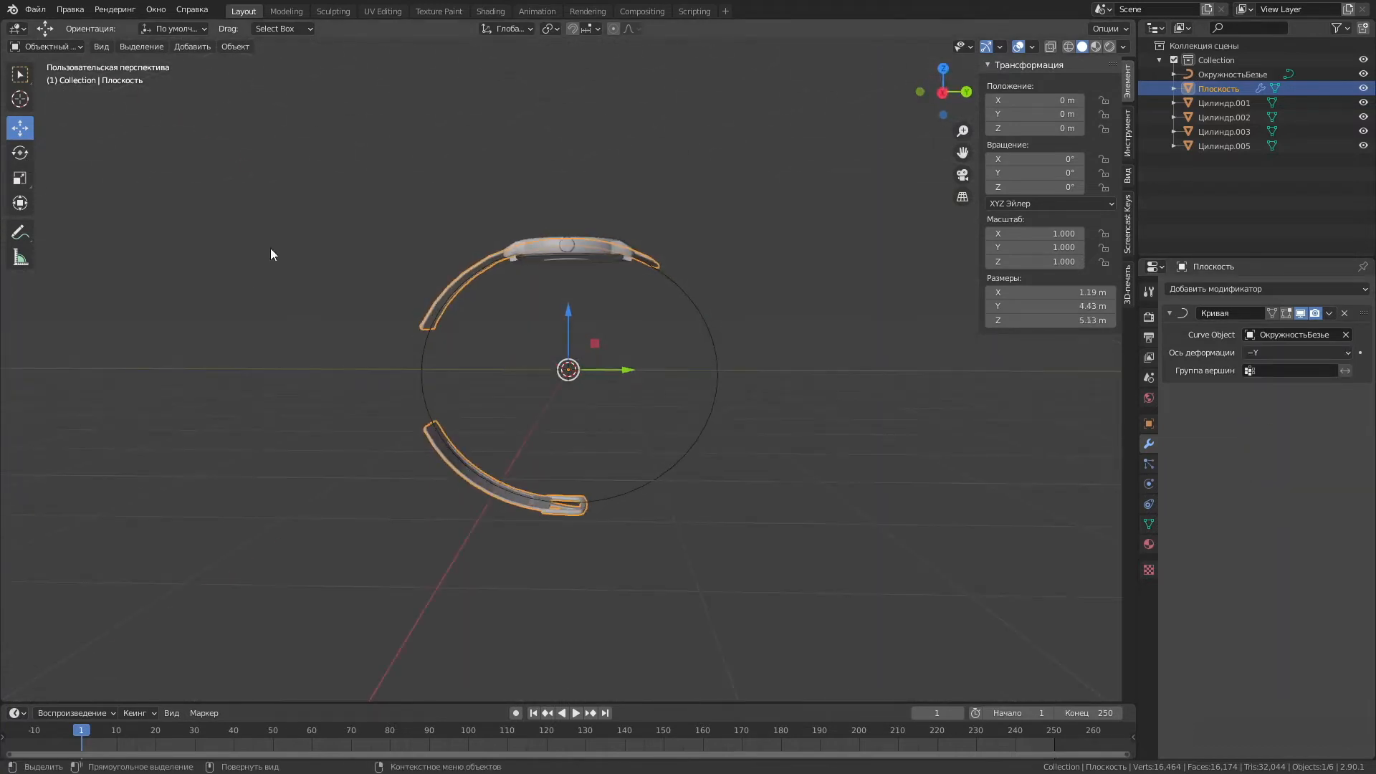
# Shrink the Bezier circle to a scale of about 1.82, 1.51 and 2.08 on X, Y and Z.
pyautogui.hotkey('ctrl', 'z')
pyautogui.moveTo(600, 329); pyautogui.dragTo(605, 369)
pyautogui.hotkey('ctrl', 'z')
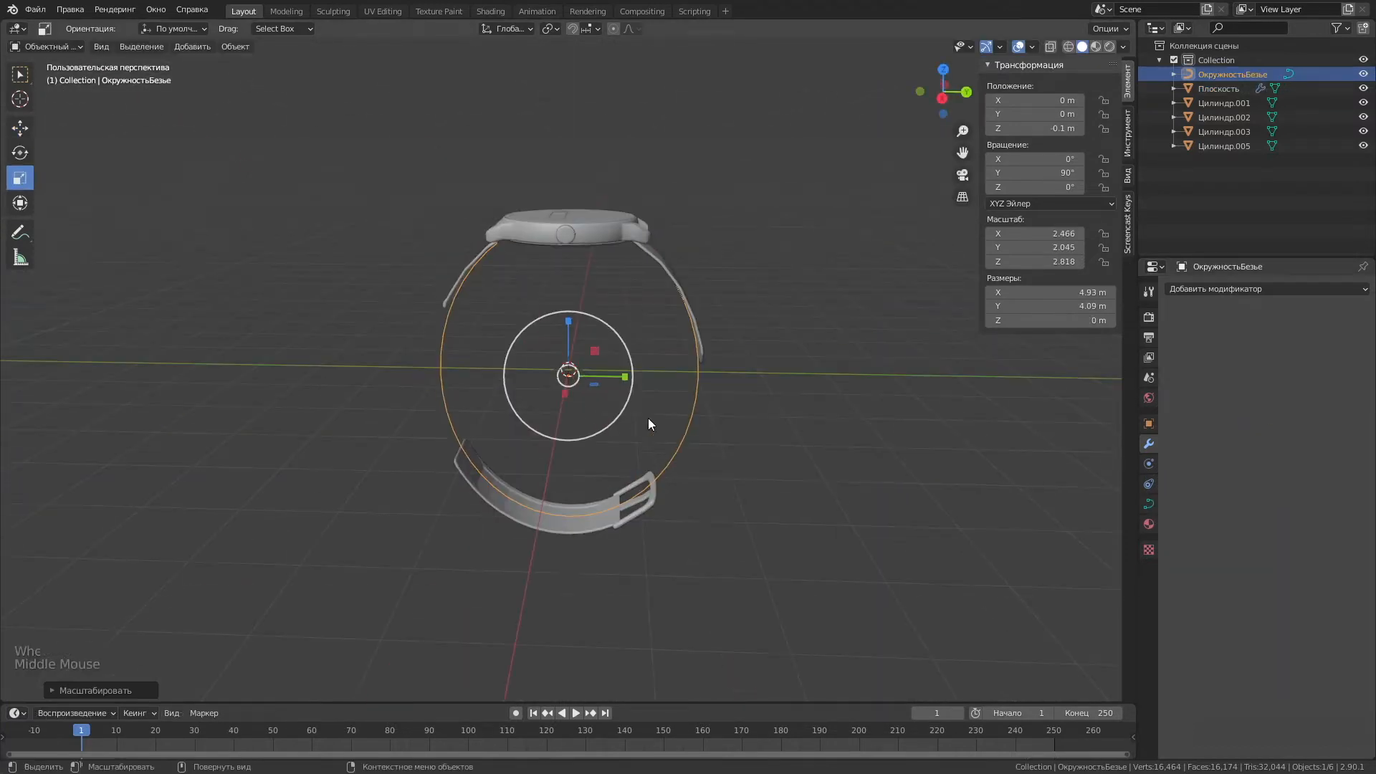
pyautogui.press('s')
pyautogui.click(663, 410)
pyautogui.moveTo(663, 410); pyautogui.dragTo(384, 265, button='middle')
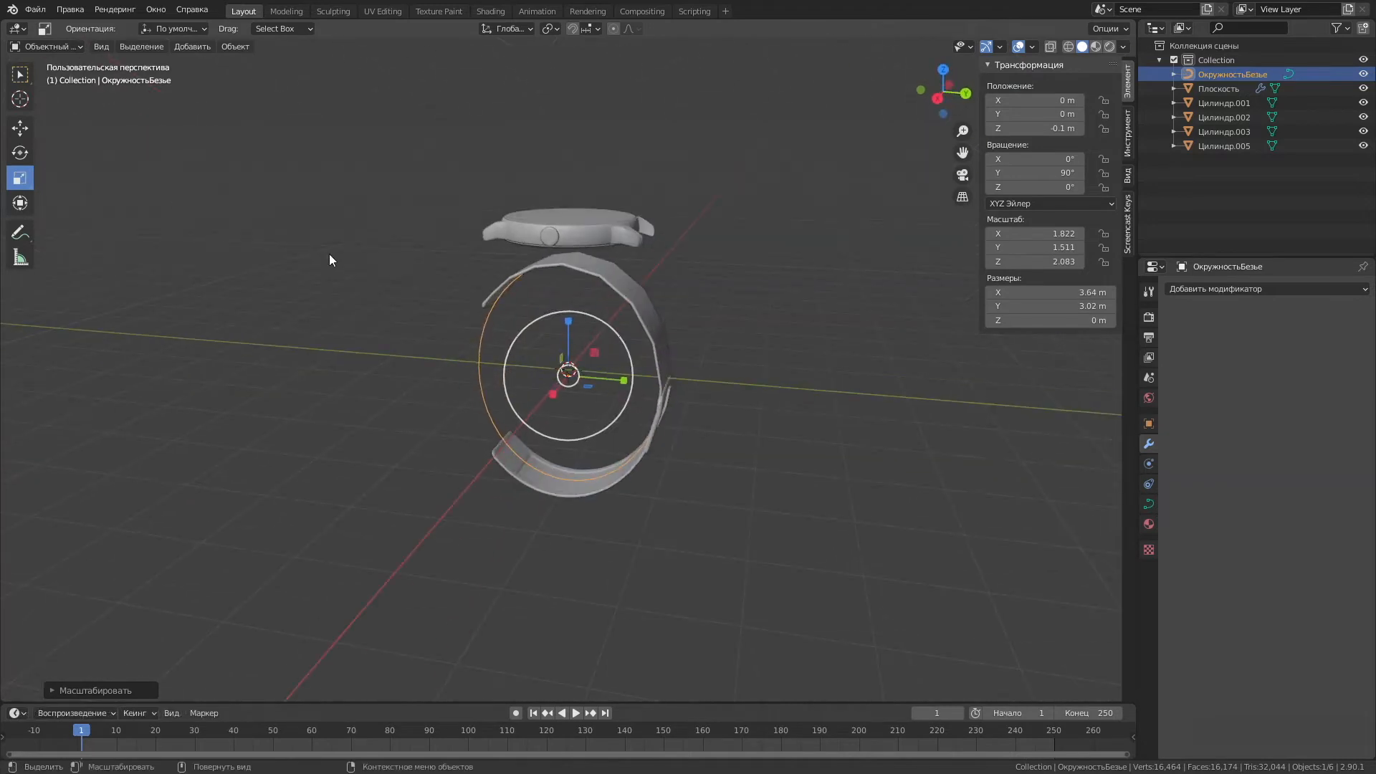
# Join the case parts into one object and rotate the strap with its circle until the strap's opening faces the case.
pyautogui.moveTo(663, 240); pyautogui.dragTo(663, 242)
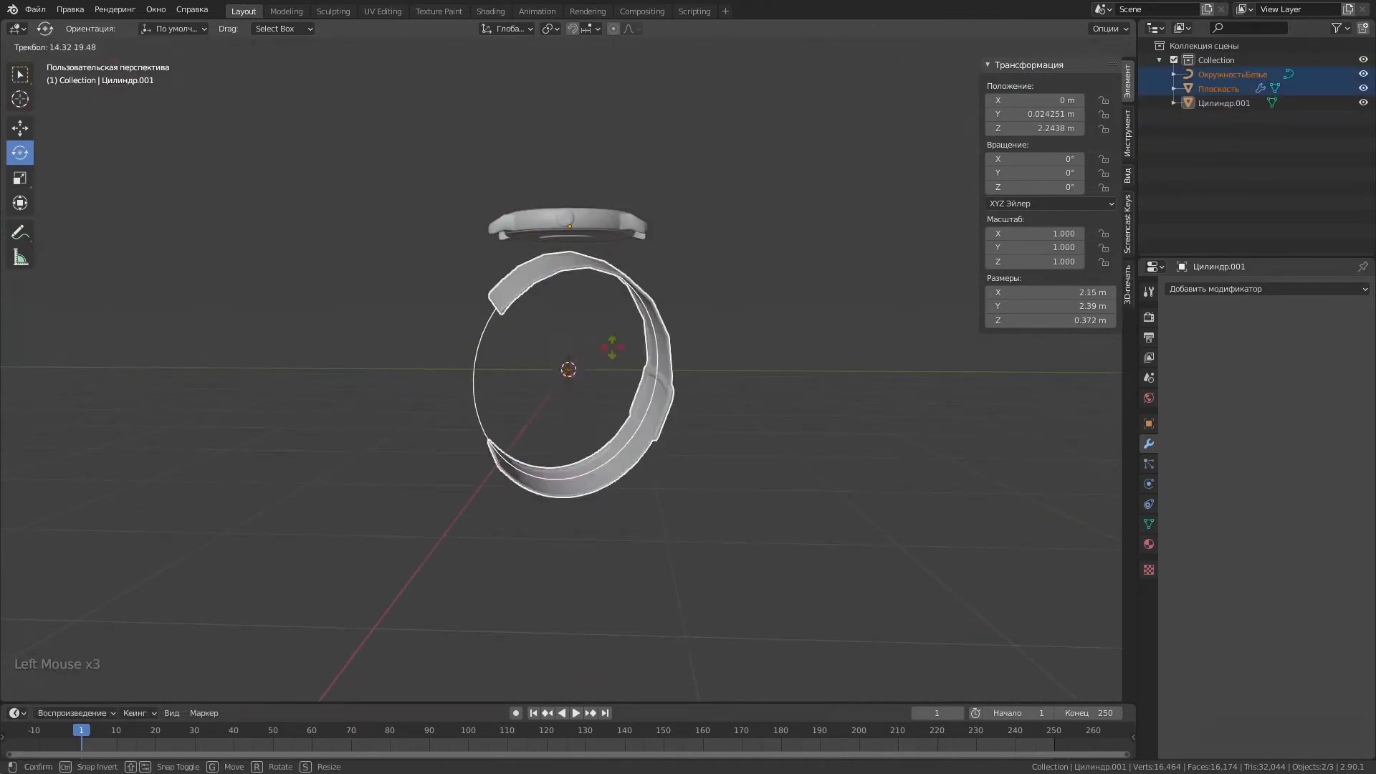
pyautogui.moveTo(628, 362); pyautogui.dragTo(636, 392)
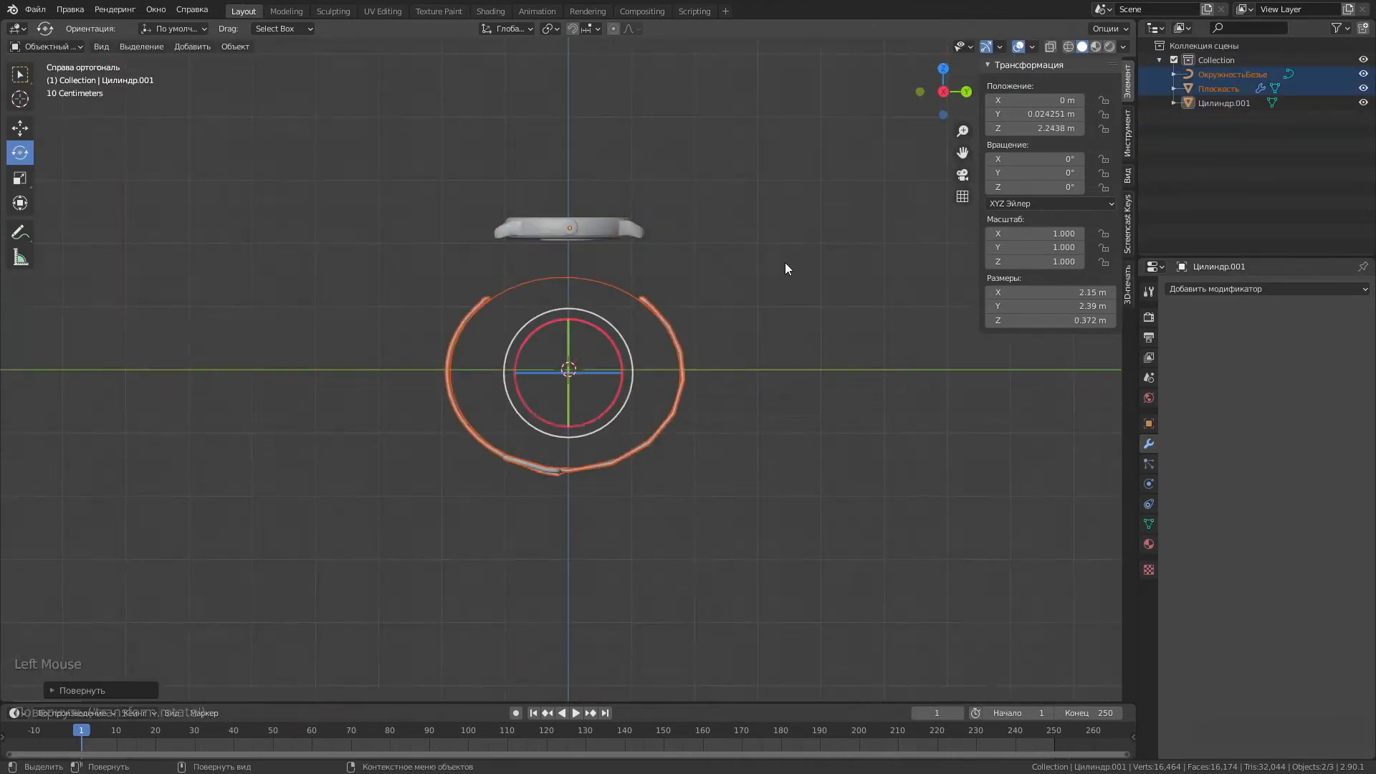
pyautogui.moveTo(609, 333); pyautogui.dragTo(618, 347)
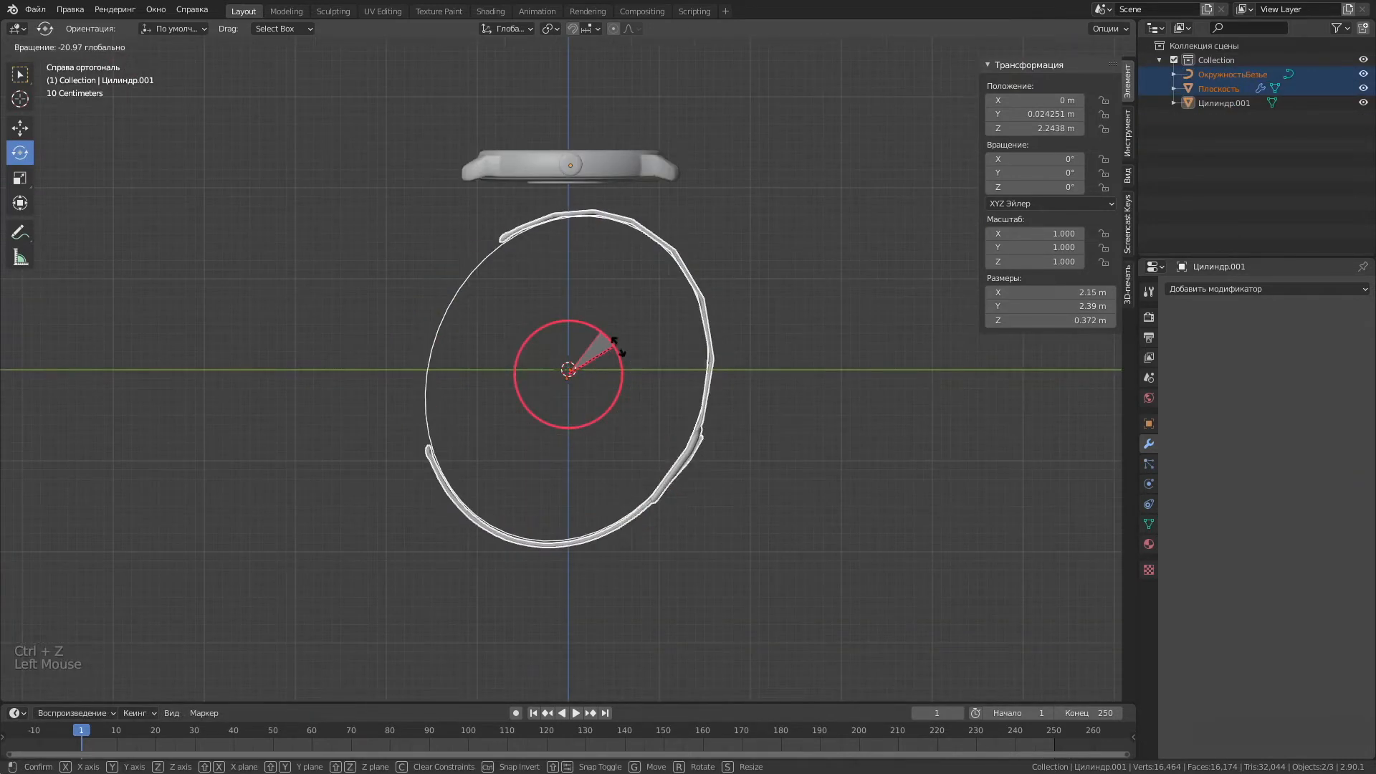
pyautogui.keyDown('shift'); pyautogui.moveTo(514, 434); pyautogui.dragTo(515, 436); pyautogui.keyUp('shift')
# Lower the watch case along Z to about 1.29 m, into the strap's opening.
pyautogui.click(573, 162)
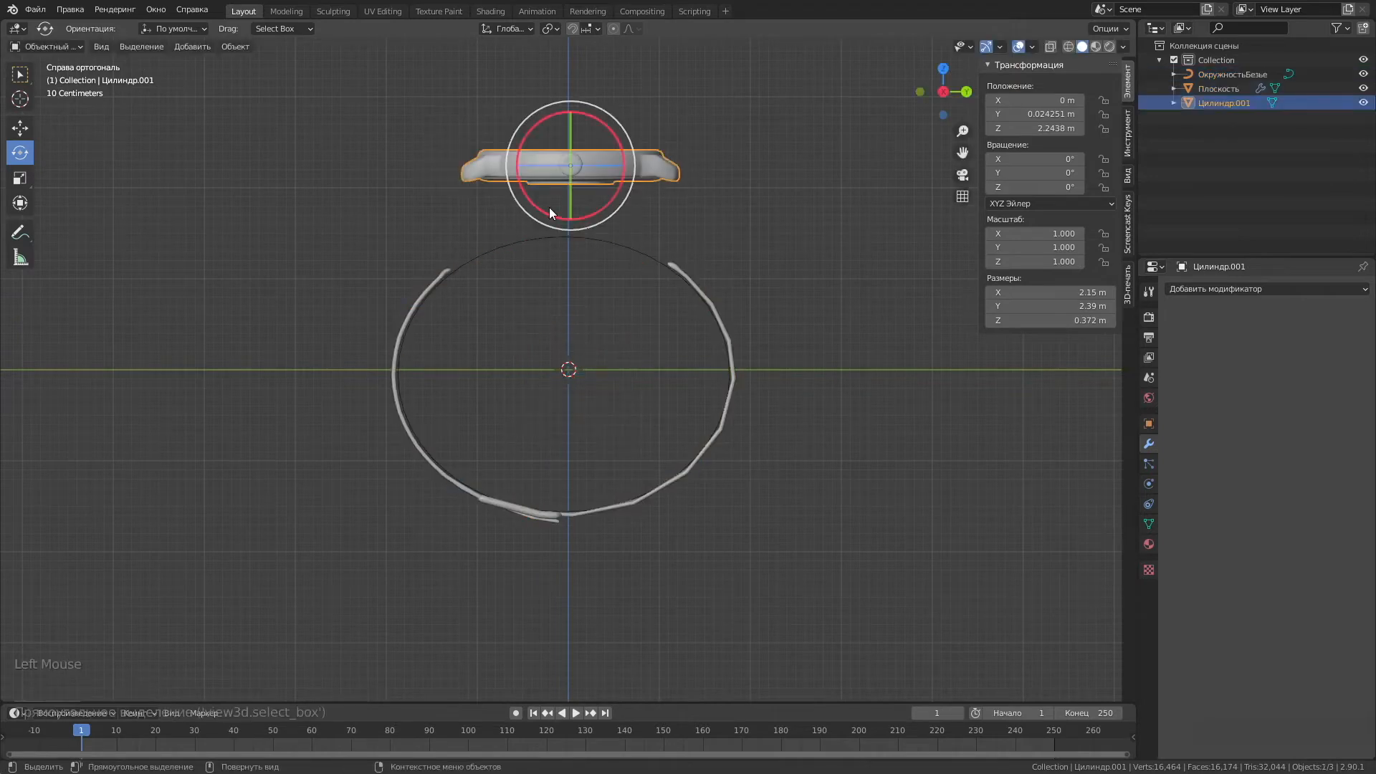
pyautogui.press('g')
pyautogui.press('z')
pyautogui.click(617, 297)
pyautogui.scroll(2, 642, 337)
# Shift the strap and its guide circle slightly along Y to centre them under the case.
pyautogui.moveTo(642, 337); pyautogui.dragTo(51, 223)
pyautogui.click(20, 127)
pyautogui.moveTo(625, 380); pyautogui.dragTo(637, 382)
pyautogui.moveTo(780, 382); pyautogui.dragTo(674, 382, button='middle')
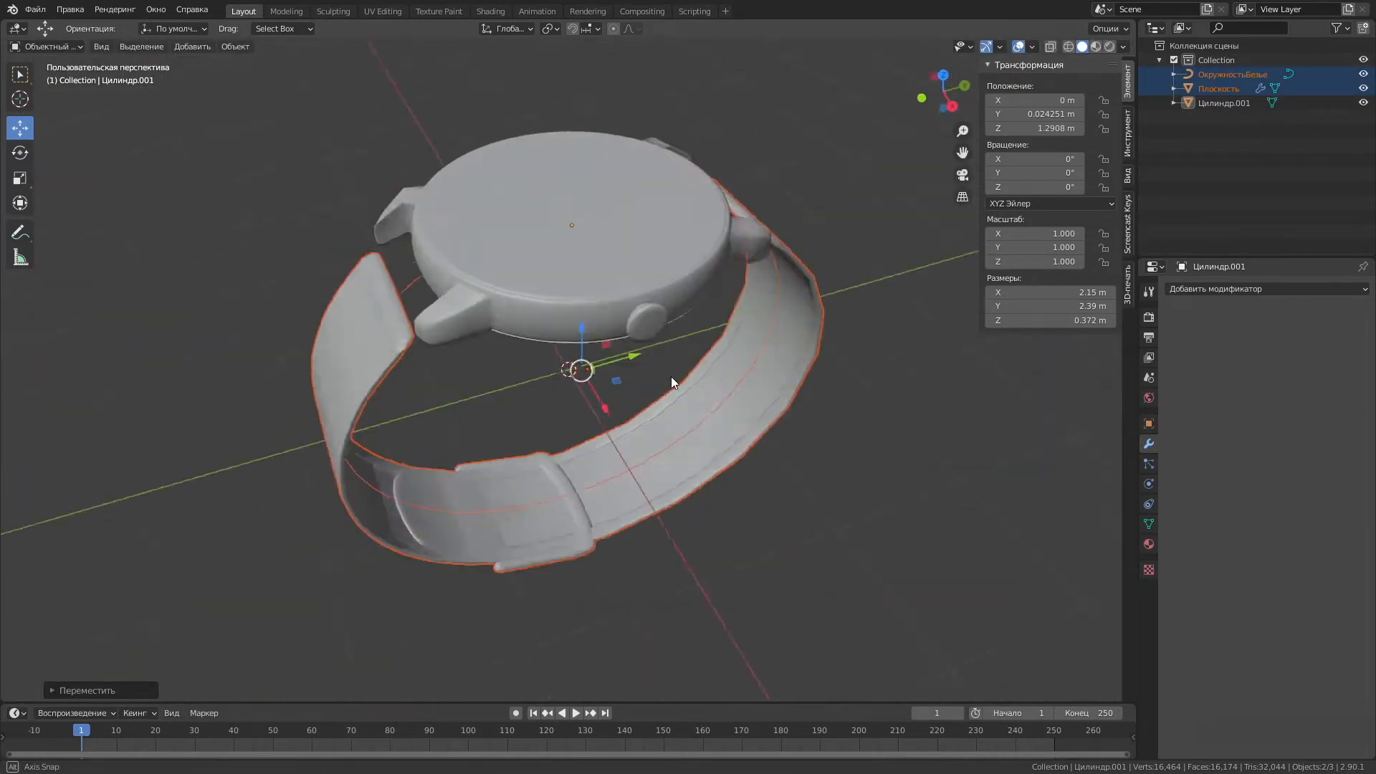
pyautogui.click(943, 75)
pyautogui.click(732, 293)
pyautogui.hotkey('ctrl', 'z')
pyautogui.moveTo(733, 293); pyautogui.dragTo(536, 188, button='middle')
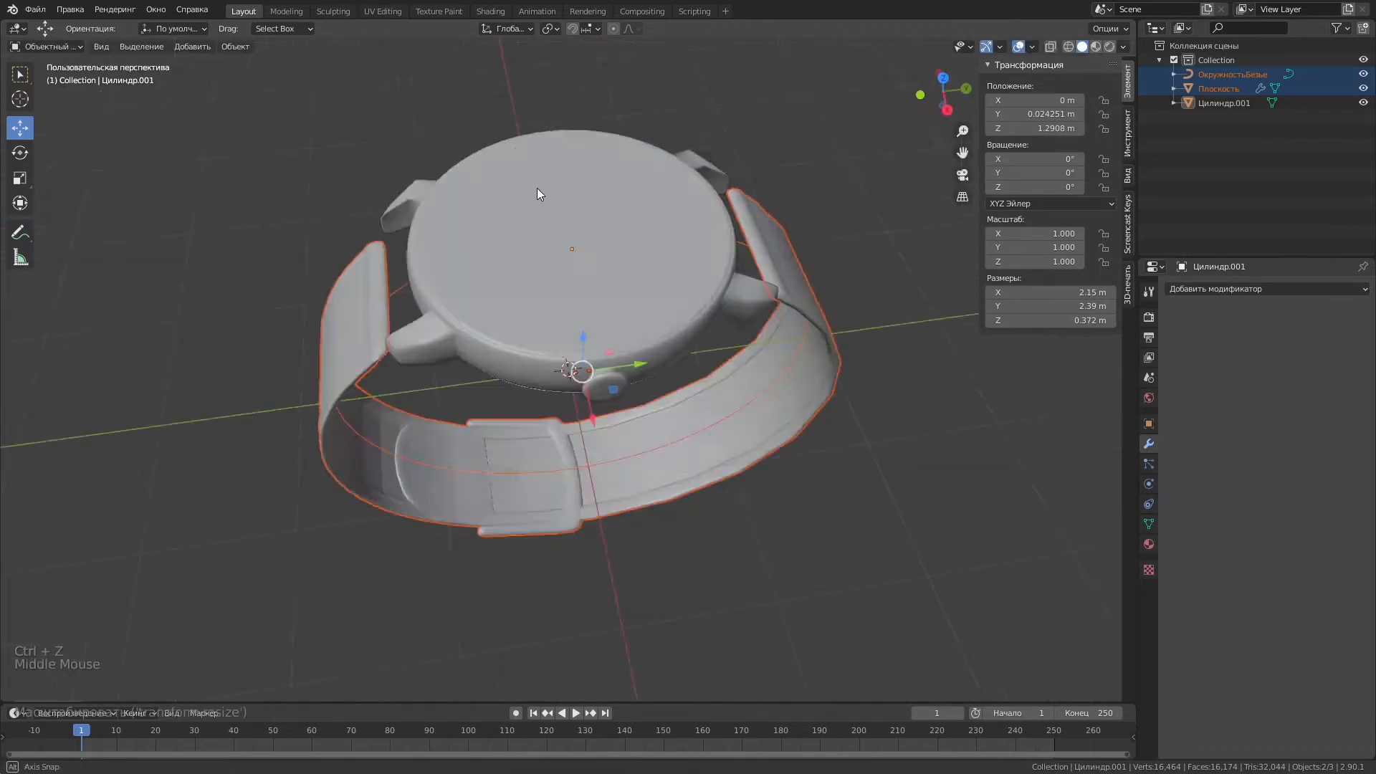
# Scale the strap and its guide circle in small increments to bring the strap ends to the lugs.
pyautogui.click(833, 387)
pyautogui.press('s')
pyautogui.click(846, 389)
pyautogui.click(849, 385)
pyautogui.press('s')
pyautogui.click(856, 387)
pyautogui.moveTo(856, 387)
pyautogui.mouseDown(button='middle')
pyautogui.moveTo(877, 475)
pyautogui.moveTo(856, 387)
pyautogui.mouseUp(button='middle')
pyautogui.click(827, 378)
pyautogui.press('s')
pyautogui.click(829, 377)
pyautogui.moveTo(751, 310)
pyautogui.mouseDown(button='middle')
pyautogui.moveTo(750, 343)
pyautogui.moveTo(776, 312)
pyautogui.mouseUp(button='middle')
# Scale the guide circle along individual axes to about 1.62, 1.51 and 2.18 on X, Y and Z.
pyautogui.click(808, 376)
pyautogui.click(20, 152)
pyautogui.click(817, 364)
pyautogui.click(19, 177)
pyautogui.moveTo(575, 317); pyautogui.dragTo(575, 315)
pyautogui.moveTo(581, 322); pyautogui.dragTo(630, 393, button='middle')
pyautogui.moveTo(631, 370); pyautogui.dragTo(620, 372)
pyautogui.moveTo(620, 372); pyautogui.dragTo(628, 320, button='middle')
pyautogui.moveTo(577, 319); pyautogui.dragTo(580, 323)
pyautogui.moveTo(579, 322); pyautogui.dragTo(620, 354, button='middle')
# Move the strap and its guide circle along Z so the strap ends sit between the case's lugs.
pyautogui.click(20, 129)
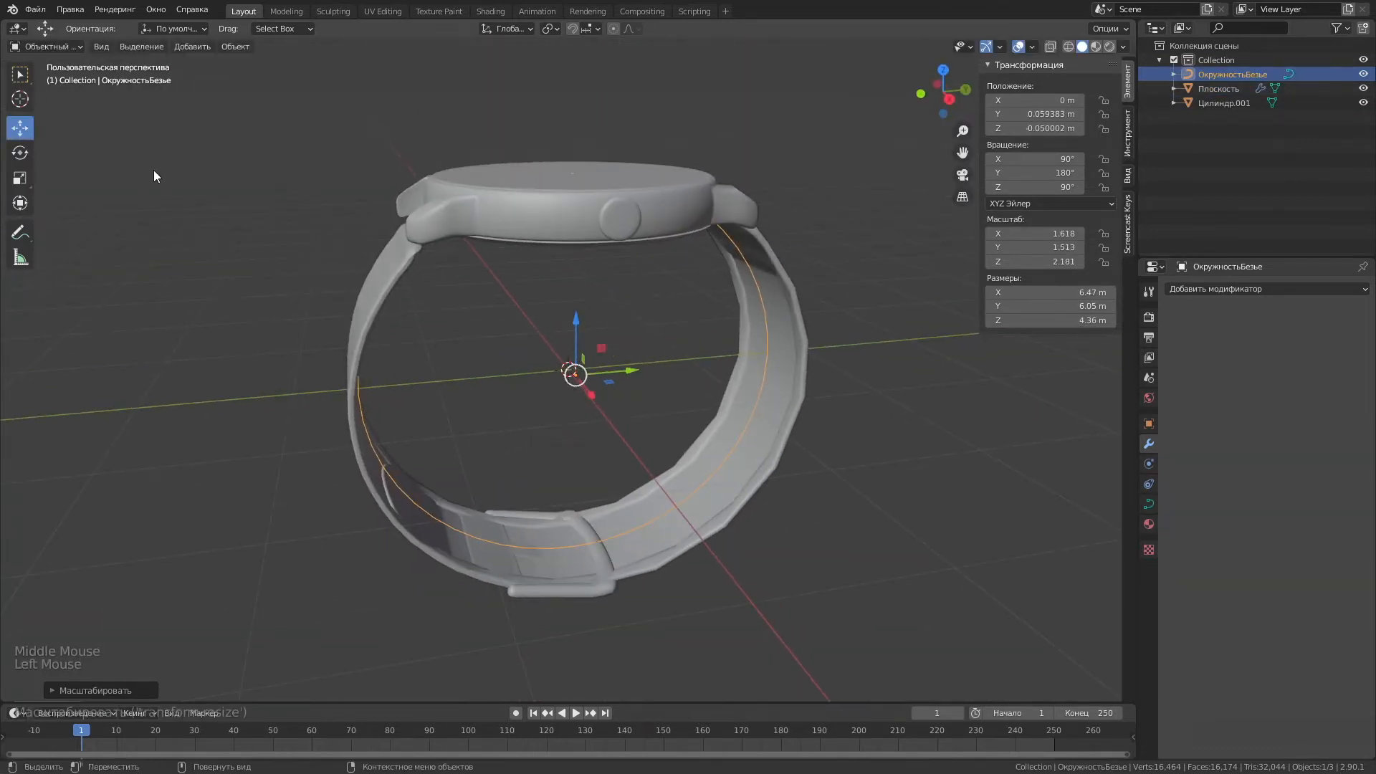
pyautogui.moveTo(576, 324); pyautogui.dragTo(589, 302)
pyautogui.keyDown('shift'); pyautogui.click(801, 363); pyautogui.keyUp('shift')
pyautogui.moveTo(574, 291); pyautogui.dragTo(577, 307, button='middle')
pyautogui.moveTo(634, 343); pyautogui.dragTo(613, 313, button='middle')
pyautogui.click(778, 310)
pyautogui.click(782, 312)
pyautogui.moveTo(576, 305); pyautogui.dragTo(576, 306)
pyautogui.moveTo(577, 307); pyautogui.dragTo(765, 418, button='middle')
# Add a Subdivision Surface modifier to the curved strap.
pyautogui.scroll(-6, 588, 398)
pyautogui.moveTo(431, 379); pyautogui.dragTo(381, 378, button='middle')
pyautogui.scroll(6, 413, 383)
pyautogui.click(382, 379)
pyautogui.click(286, 11)
pyautogui.click(243, 11)
pyautogui.moveTo(540, 299); pyautogui.dragTo(344, 258, button='middle')
pyautogui.click(1215, 289)
pyautogui.click(1032, 526)
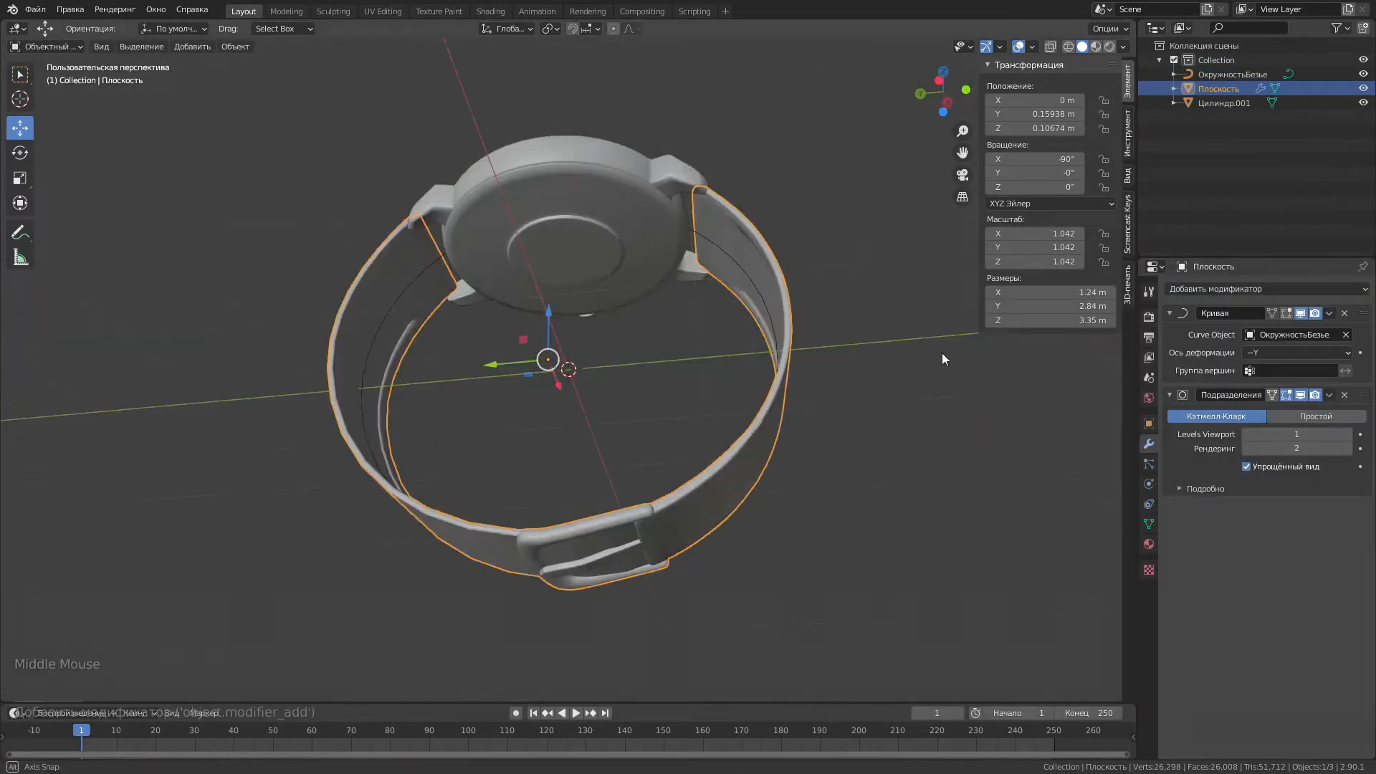
pyautogui.moveTo(942, 353)
pyautogui.mouseDown(button='middle')
pyautogui.moveTo(918, 340)
pyautogui.moveTo(1060, 414)
pyautogui.moveTo(651, 259)
pyautogui.moveTo(559, 309)
pyautogui.moveTo(493, 148)
pyautogui.moveTo(1297, 738)
pyautogui.mouseUp(button='middle')
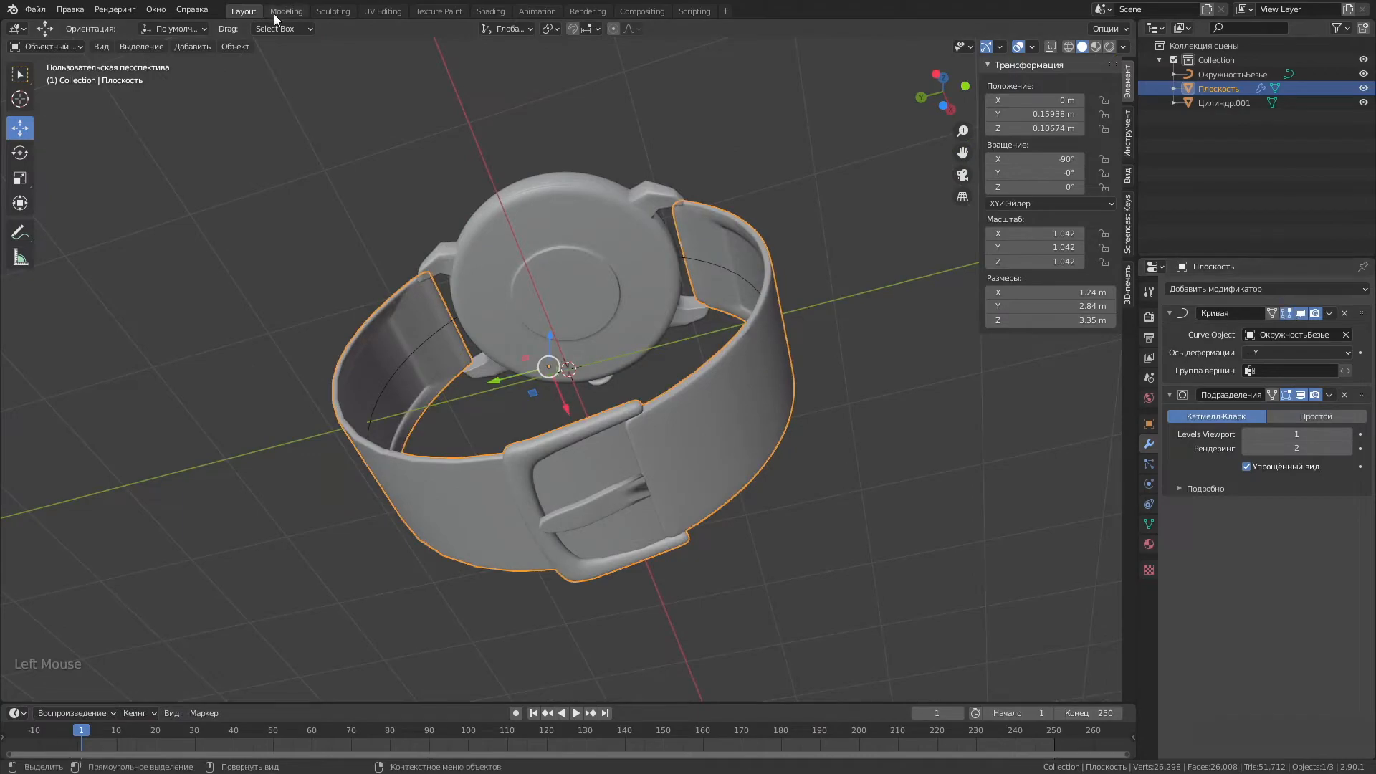
# Add a loop cut across the curved strap to tighten the smoothing.
pyautogui.click(278, 13)
pyautogui.scroll(4, 399, 322)
pyautogui.moveTo(399, 401); pyautogui.dragTo(458, 215, button='middle')
pyautogui.scroll(2, 430, 372)
pyautogui.hotkey('ctrl', 'r')
pyautogui.click(389, 487)
pyautogui.moveTo(430, 373); pyautogui.dragTo(394, 356, button='middle')
pyautogui.click(357, 472)
pyautogui.scroll(-4, 292, 621)
pyautogui.scroll(2, 394, 356)
pyautogui.click(395, 356)
pyautogui.click(124, 46)
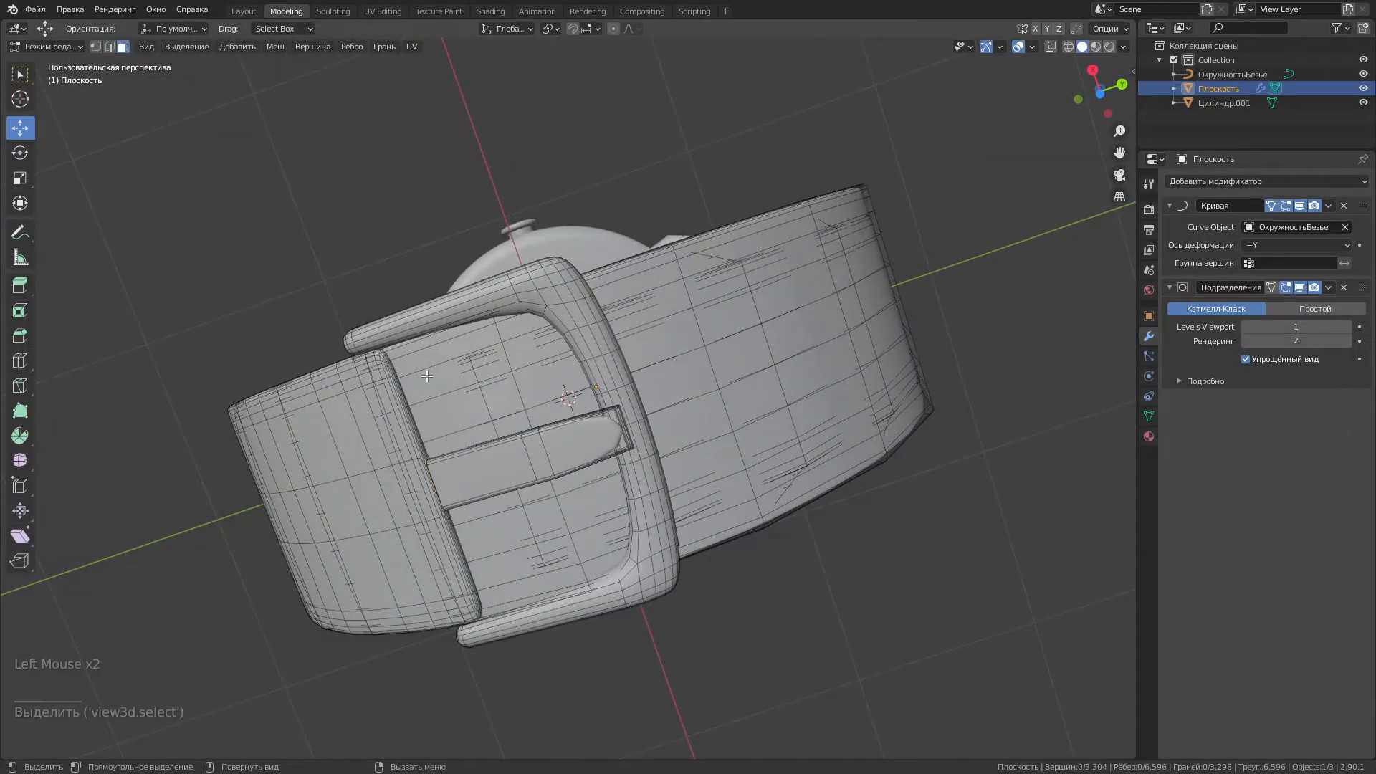
pyautogui.moveTo(483, 423); pyautogui.dragTo(631, 373, button='middle')
pyautogui.hotkey('ctrl', 'z')
pyautogui.hotkey('ctrl', 'z')
pyautogui.hotkey('ctrl', 'z')
pyautogui.click(458, 473)
pyautogui.scroll(4, 587, 387)
pyautogui.click(449, 570)
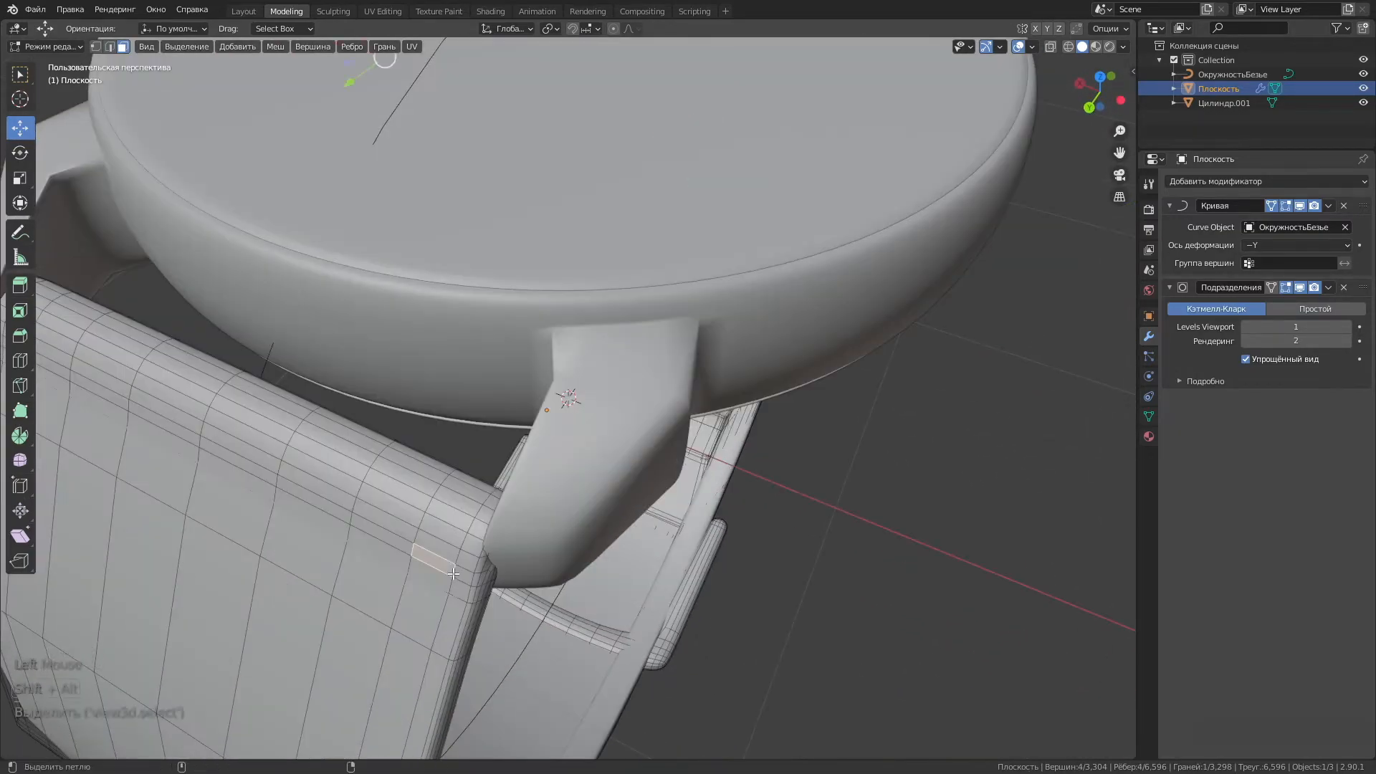
pyautogui.hotkey('ctrl', 'z')
# Add another loop cut across the strap to sharpen the smoothed shape near its lug end.
pyautogui.scroll(-3, 667, 501)
pyautogui.moveTo(666, 502); pyautogui.dragTo(294, 157, button='middle')
pyautogui.click(295, 157)
pyautogui.click(243, 11)
pyautogui.moveTo(502, 301); pyautogui.dragTo(638, 347, button='middle')
pyautogui.click(286, 11)
pyautogui.hotkey('ctrl', 'r')
pyautogui.click(710, 459)
pyautogui.moveTo(633, 513); pyautogui.dragTo(487, 402, button='middle')
pyautogui.scroll(-6, 595, 638)
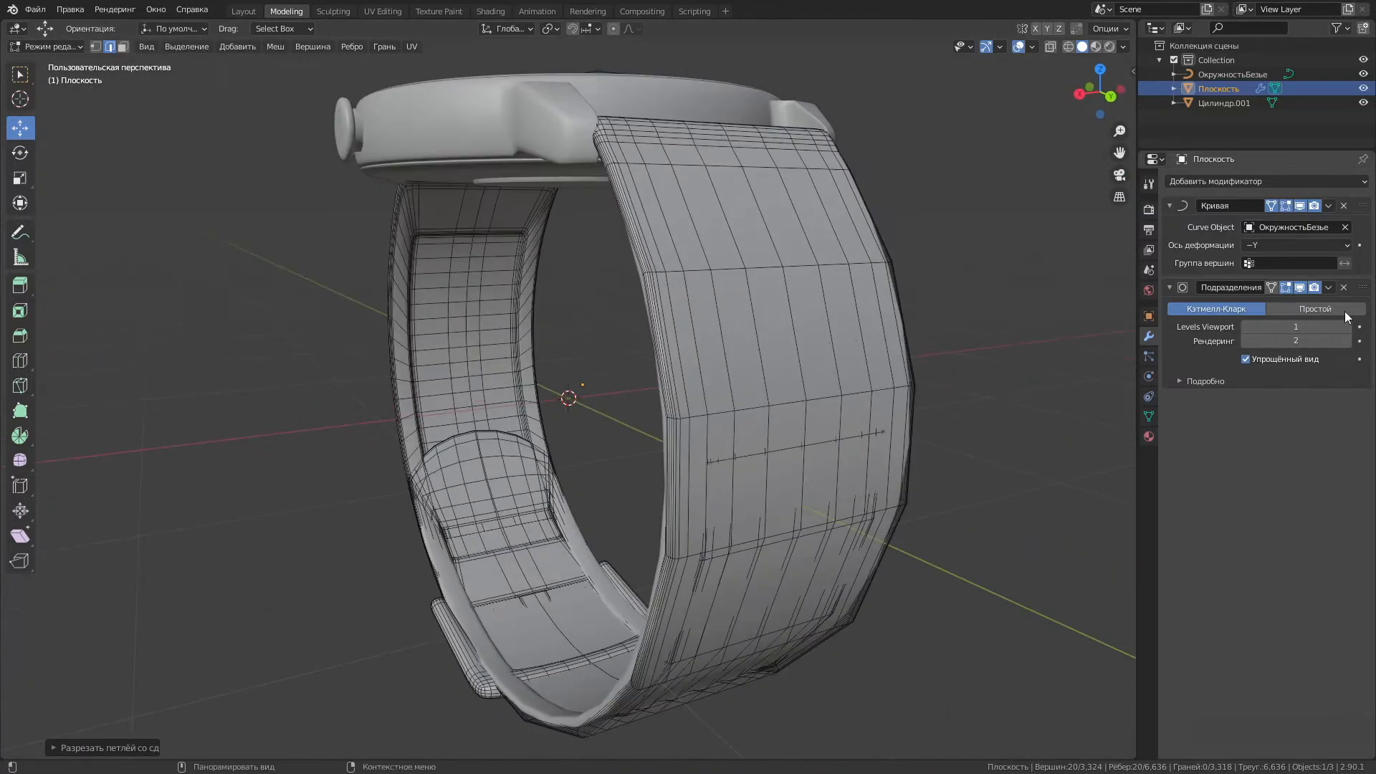
# Try to apply the strap's Subdivision Surface modifier.
pyautogui.click(1328, 287)
pyautogui.click(243, 11)
pyautogui.click(1329, 395)
pyautogui.click(1276, 411)
pyautogui.moveTo(673, 513); pyautogui.dragTo(631, 344, button='middle')
pyautogui.hotkey('ctrl', 'z')
# Add further supporting loop cuts across the strap mesh.
pyautogui.click(286, 10)
pyautogui.scroll(4, 430, 323)
pyautogui.moveTo(430, 322); pyautogui.dragTo(279, 237, button='middle')
pyautogui.scroll(2, 319, 452)
pyautogui.click(313, 457)
pyautogui.scroll(-8, 323, 425)
# Apply the Subdivision Surface modifier to the strap, keeping the Curve modifier.
pyautogui.click(243, 10)
pyautogui.moveTo(244, 144); pyautogui.dragTo(301, 201, button='middle')
pyautogui.click(1315, 411)
pyautogui.moveTo(753, 358); pyautogui.dragTo(403, 141, button='middle')
# Try to move one linked half of the strap along Z.
pyautogui.click(286, 11)
pyautogui.moveTo(350, 312); pyautogui.dragTo(466, 487, button='middle')
pyautogui.click(900, 262)
pyautogui.press('l')
pyautogui.moveTo(638, 248); pyautogui.dragTo(605, 175, button='middle')
pyautogui.moveTo(638, 538); pyautogui.dragTo(647, 499, button='middle')
pyautogui.scroll(-3, 605, 629)
pyautogui.moveTo(604, 628)
pyautogui.mouseDown(button='middle')
pyautogui.moveTo(673, 679)
pyautogui.moveTo(606, 614)
pyautogui.mouseUp(button='middle')
pyautogui.press('g')
pyautogui.press('z')
pyautogui.click(713, 327)
pyautogui.hotkey('ctrl', 'z')
# Apply the strap object's transforms and its Curve modifier.
pyautogui.click(713, 327)
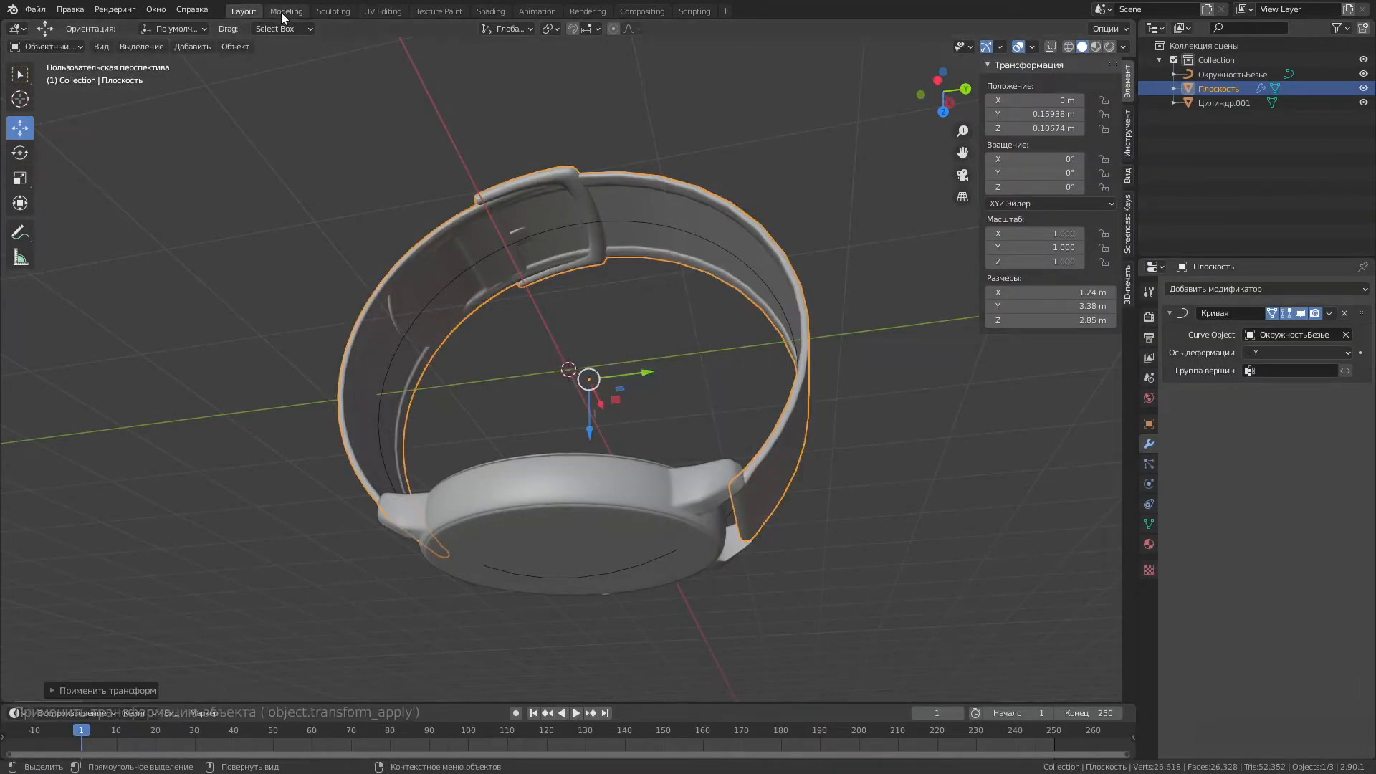
pyautogui.click(282, 18)
pyautogui.press('g')
pyautogui.press('z')
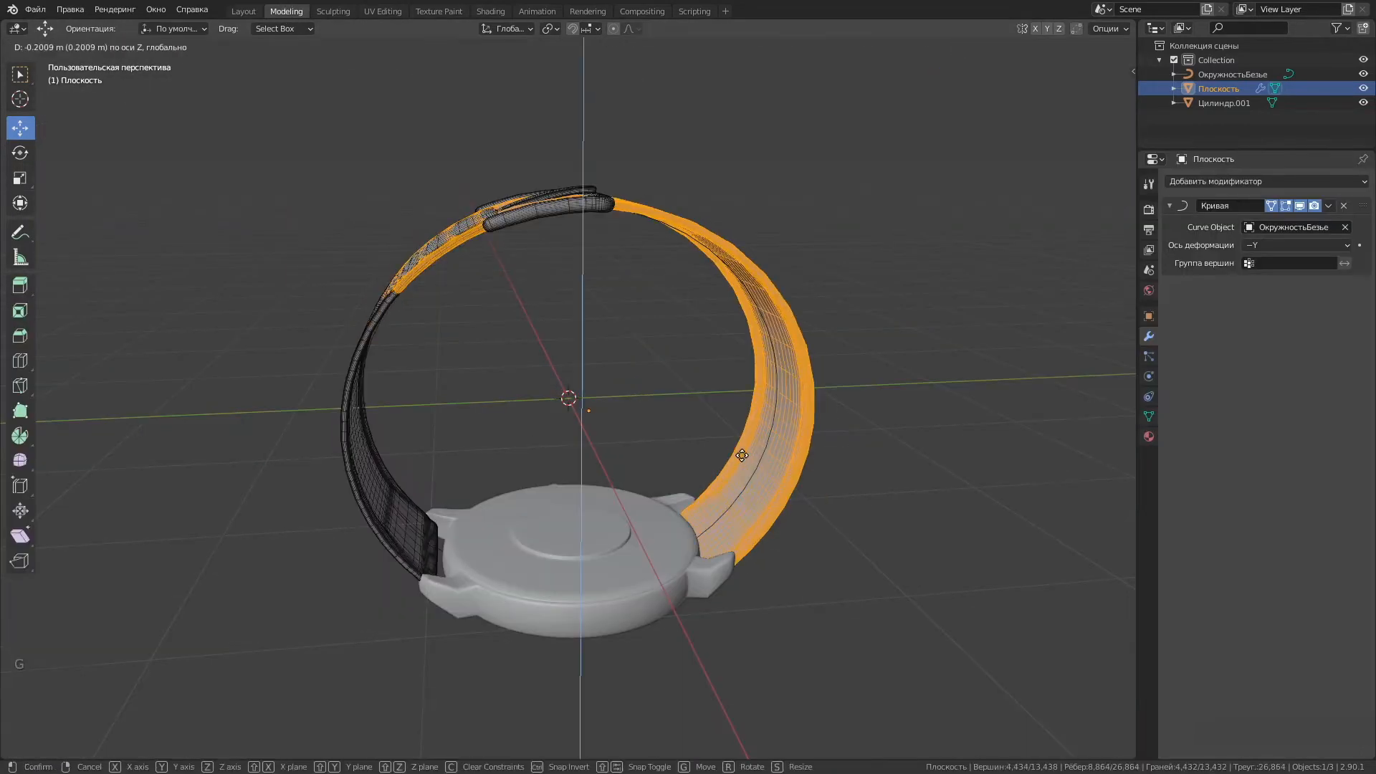
pyautogui.click(243, 11)
pyautogui.click(286, 11)
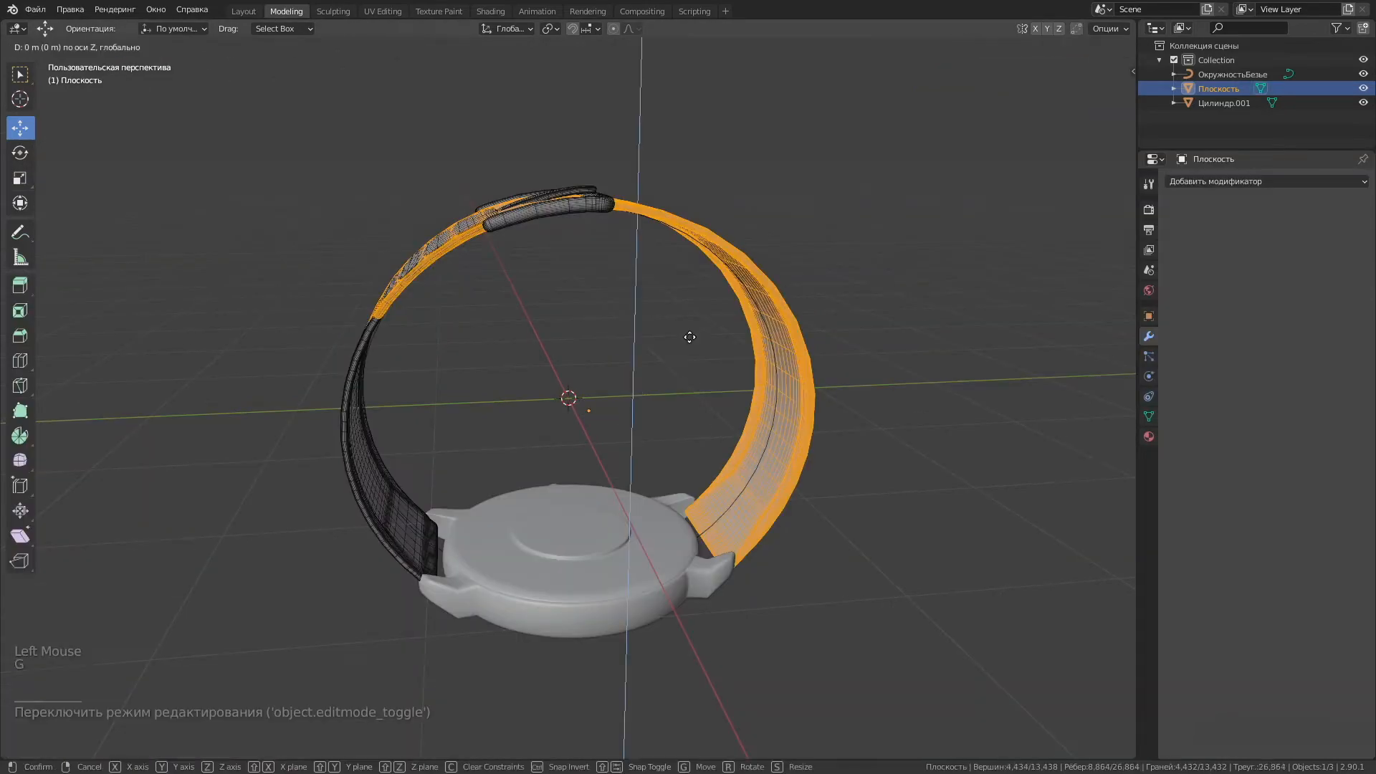
# Reposition the selected strap half slightly so it lines up with the rest of the strap and the lugs.
pyautogui.click(682, 332)
pyautogui.moveTo(682, 333); pyautogui.dragTo(16, 182, button='middle')
pyautogui.moveTo(467, 410); pyautogui.dragTo(465, 414)
pyautogui.moveTo(465, 414); pyautogui.dragTo(401, 573, button='middle')
pyautogui.click(20, 128)
pyautogui.moveTo(460, 398); pyautogui.dragTo(465, 405)
pyautogui.moveTo(465, 405); pyautogui.dragTo(645, 323, button='middle')
pyautogui.click(645, 322)
pyautogui.scroll(-5, 645, 322)
# Try to shift edge loops of the strap mesh around the buckle area.
pyautogui.moveTo(674, 358); pyautogui.dragTo(501, 179, button='middle')
pyautogui.scroll(3, 566, 272)
pyautogui.keyDown('alt'); pyautogui.keyDown('shift'); pyautogui.click(513, 204); pyautogui.keyUp('shift'); pyautogui.keyUp('alt')
pyautogui.click(502, 323)
pyautogui.scroll(2, 544, 287)
pyautogui.keyDown('alt'); pyautogui.keyDown('shift'); pyautogui.click(514, 208); pyautogui.keyUp('shift'); pyautogui.keyUp('alt')
pyautogui.moveTo(411, 129); pyautogui.dragTo(416, 154)
pyautogui.moveTo(416, 154); pyautogui.dragTo(537, 258, button='middle')
pyautogui.hotkey('ctrl', 'z')
pyautogui.moveTo(488, 208)
pyautogui.mouseDown(button='middle')
pyautogui.moveTo(525, 105)
pyautogui.moveTo(473, 201)
pyautogui.mouseUp(button='middle')
pyautogui.keyDown('alt'); pyautogui.keyDown('shift'); pyautogui.click(586, 160); pyautogui.keyUp('shift'); pyautogui.keyUp('alt')
pyautogui.scroll(2, 586, 143)
pyautogui.moveTo(584, 90); pyautogui.dragTo(570, 50, button='middle')
pyautogui.moveTo(521, 115); pyautogui.dragTo(523, 136)
pyautogui.moveTo(522, 139); pyautogui.dragTo(501, 208, button='middle')
pyautogui.hotkey('ctrl', 'z')
pyautogui.scroll(-1, 540, 243)
pyautogui.scroll(1, 471, 101)
# Separate the linked buckle frame from the strap mesh into its own object.
pyautogui.click(498, 215)
pyautogui.press('l')
pyautogui.moveTo(555, 122); pyautogui.dragTo(88, 165, button='middle')
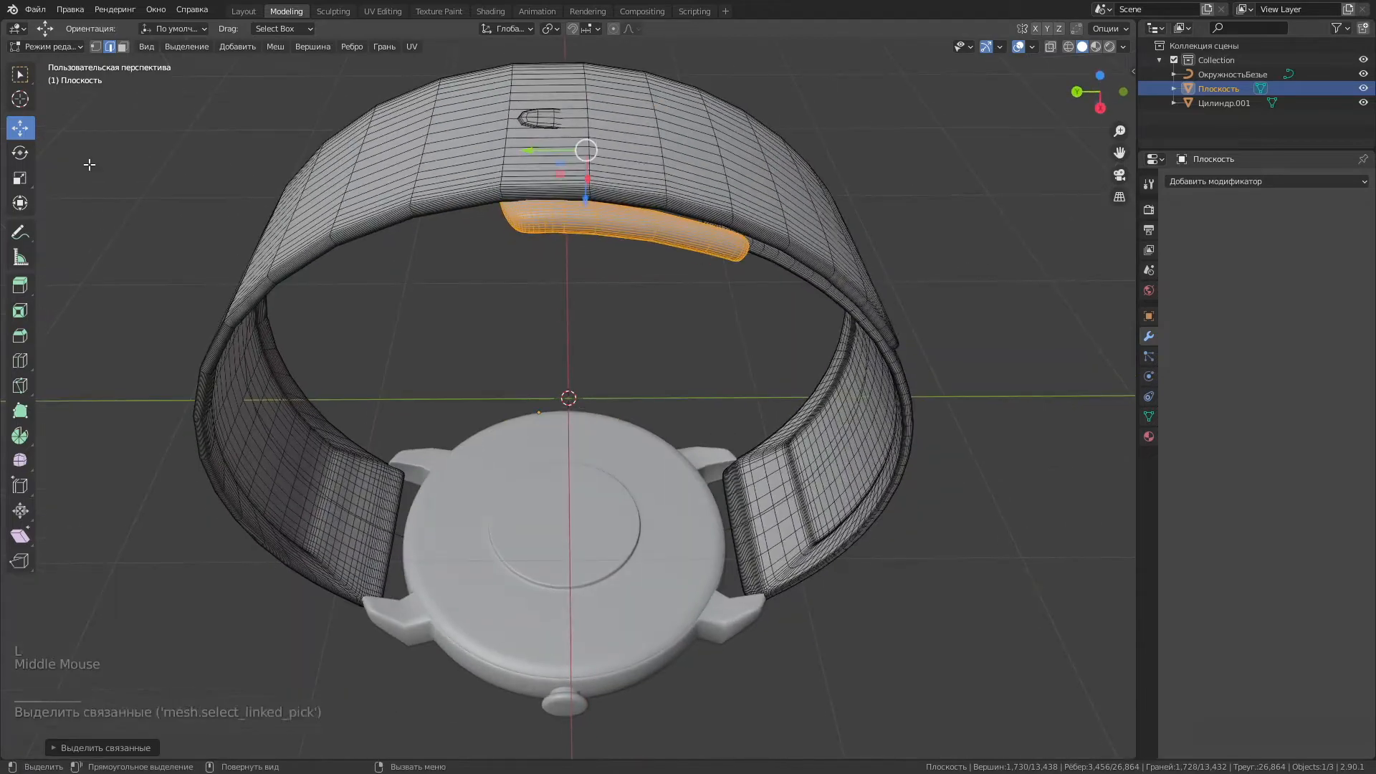
pyautogui.click(579, 184)
pyautogui.moveTo(578, 184); pyautogui.dragTo(571, 280, button='middle')
pyautogui.click(580, 164)
pyautogui.scroll(3, 601, 129)
pyautogui.press('l')
pyautogui.rightClick(546, 184)
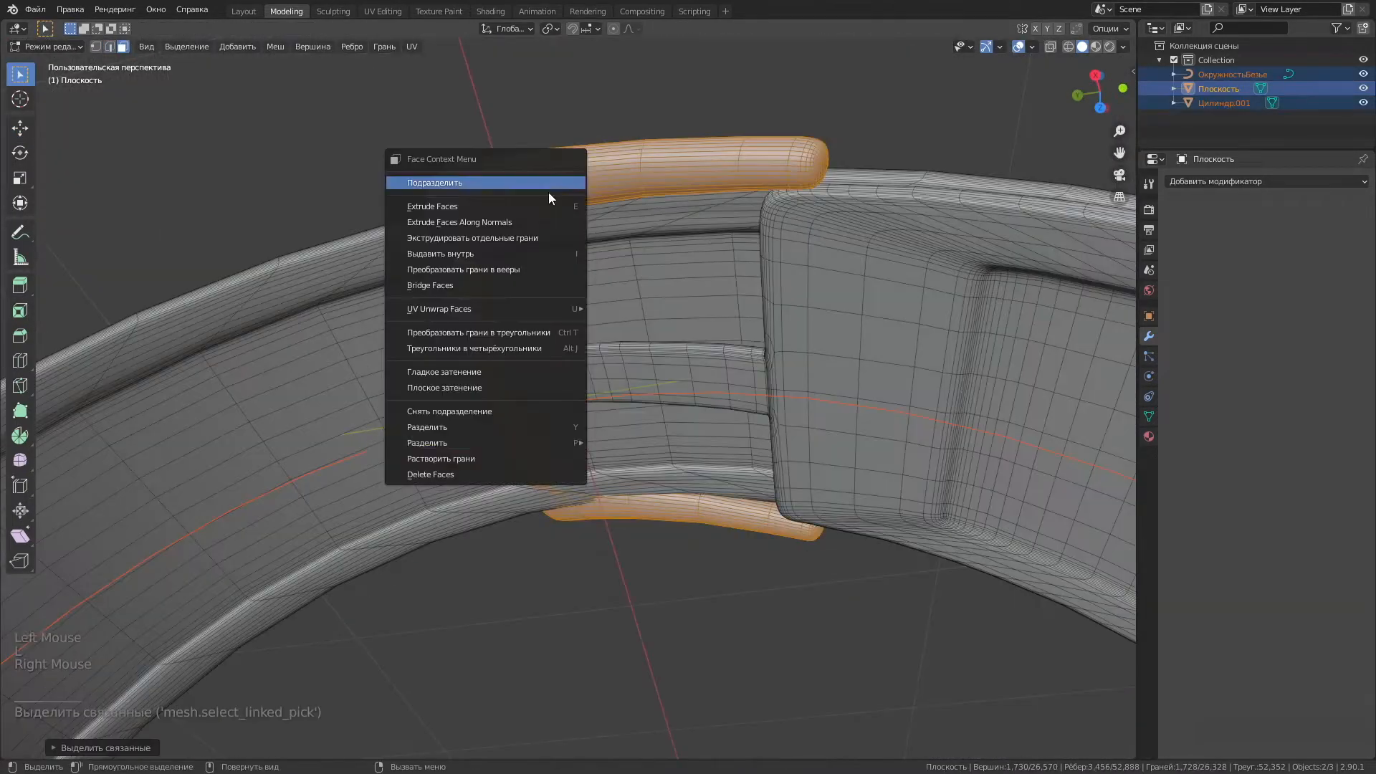
pyautogui.press('Escape')
# Separate the linked strap half without the buckle prong into its own object.
pyautogui.click(393, 375)
pyautogui.press('l')
pyautogui.rightClick(409, 123)
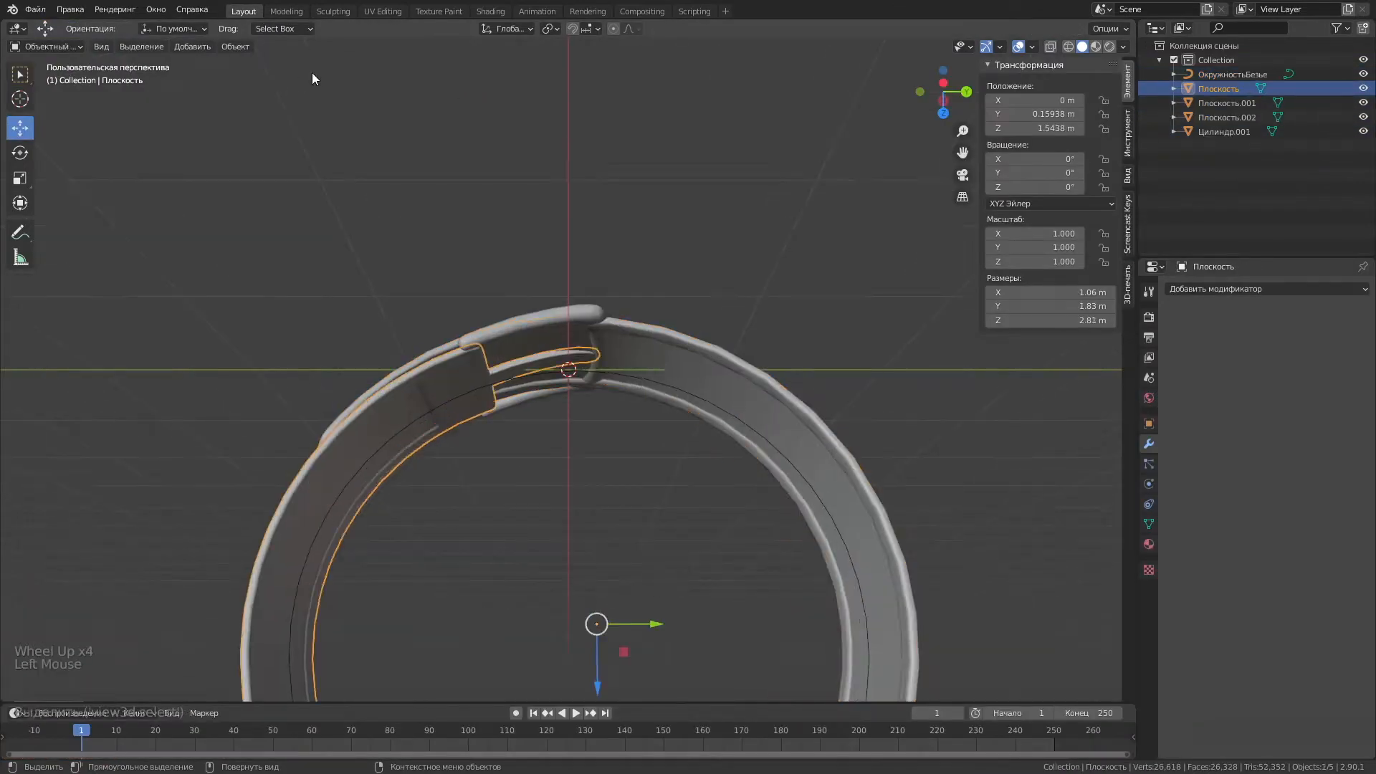
pyautogui.scroll(6, 905, 405)
pyautogui.moveTo(905, 405); pyautogui.dragTo(905, 406, button='middle')
pyautogui.scroll(-5, 905, 406)
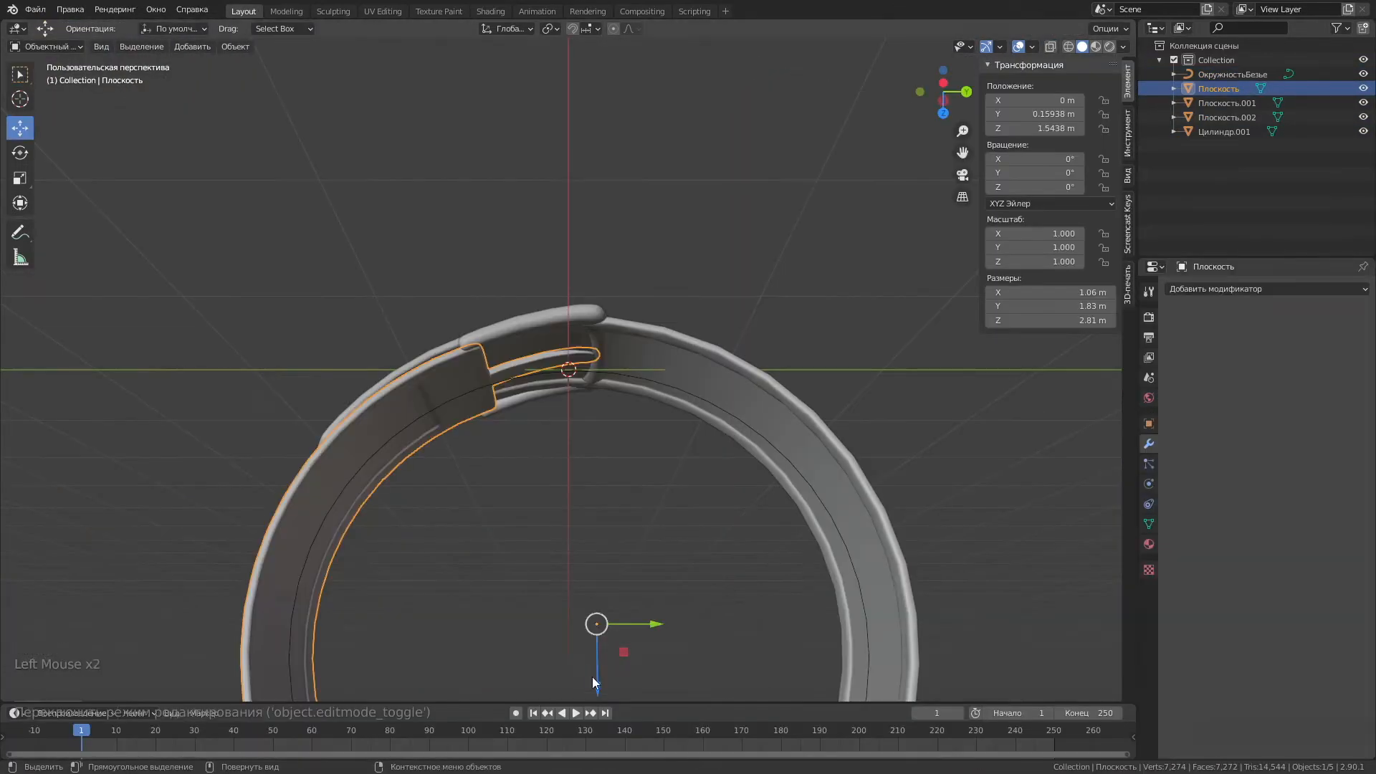
# Select the faces around the tip and sides of the buckle prong.
pyautogui.moveTo(592, 677); pyautogui.dragTo(553, 411, button='middle')
pyautogui.click(552, 292)
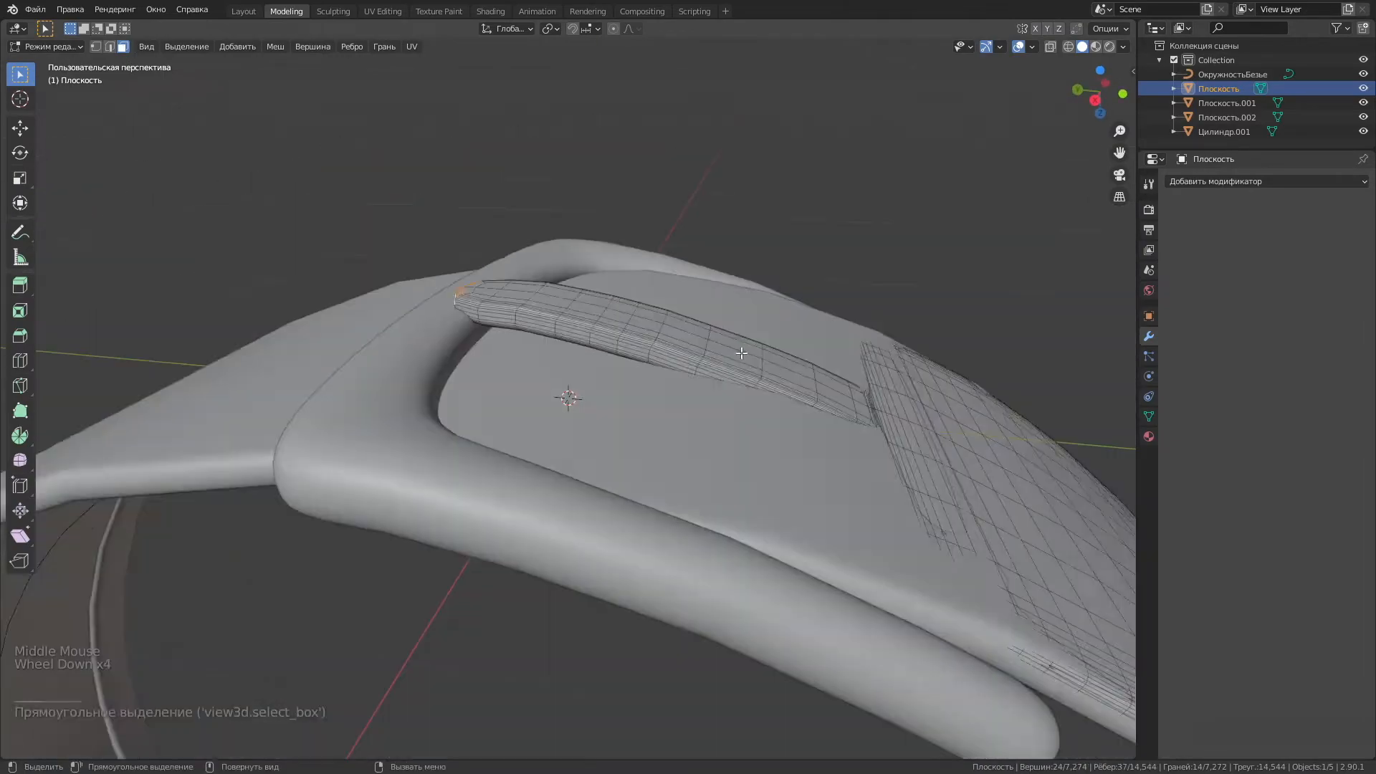
pyautogui.moveTo(567, 401); pyautogui.dragTo(648, 232, button='middle')
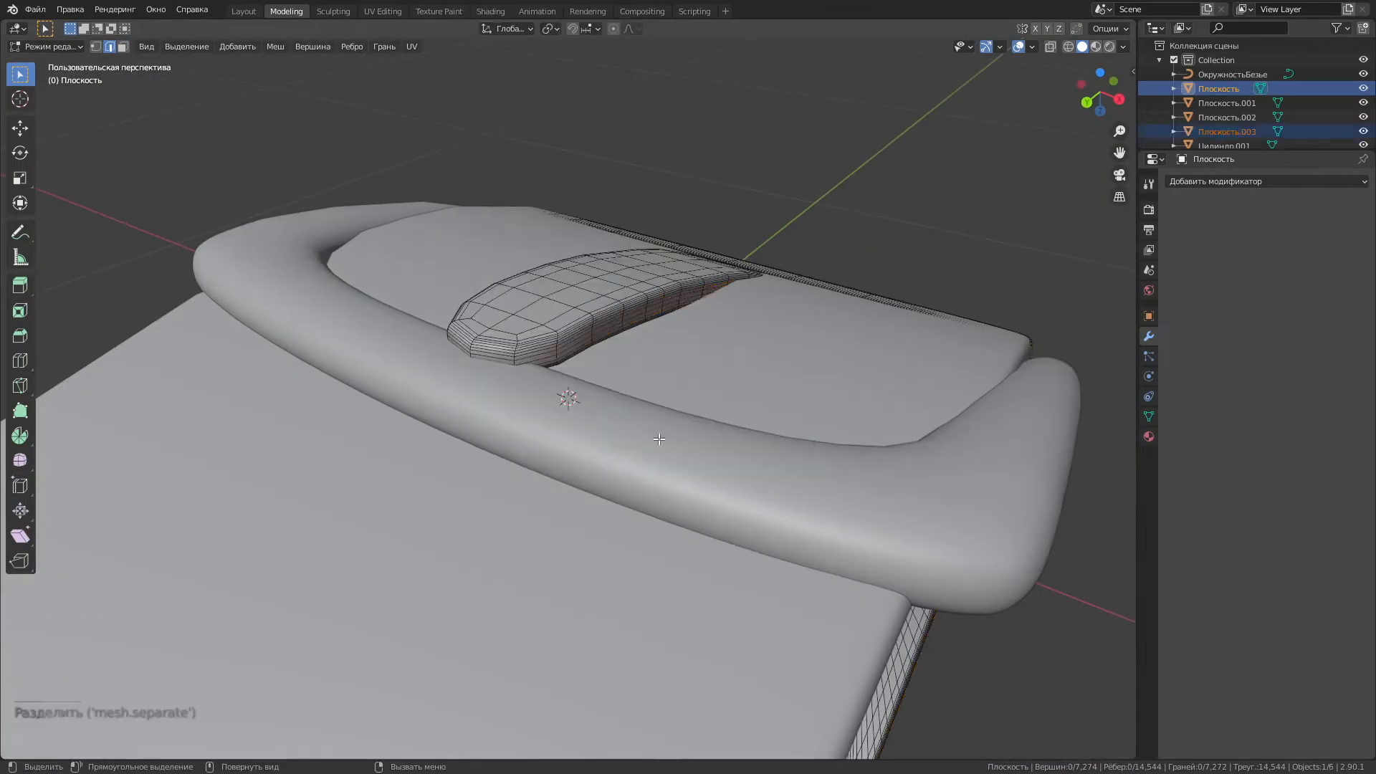
pyautogui.scroll(5, 569, 359)
pyautogui.moveTo(601, 364)
pyautogui.mouseDown(button='middle')
pyautogui.moveTo(501, 301)
pyautogui.moveTo(580, 349)
pyautogui.mouseUp(button='middle')
pyautogui.click(123, 46)
pyautogui.scroll(3, 580, 349)
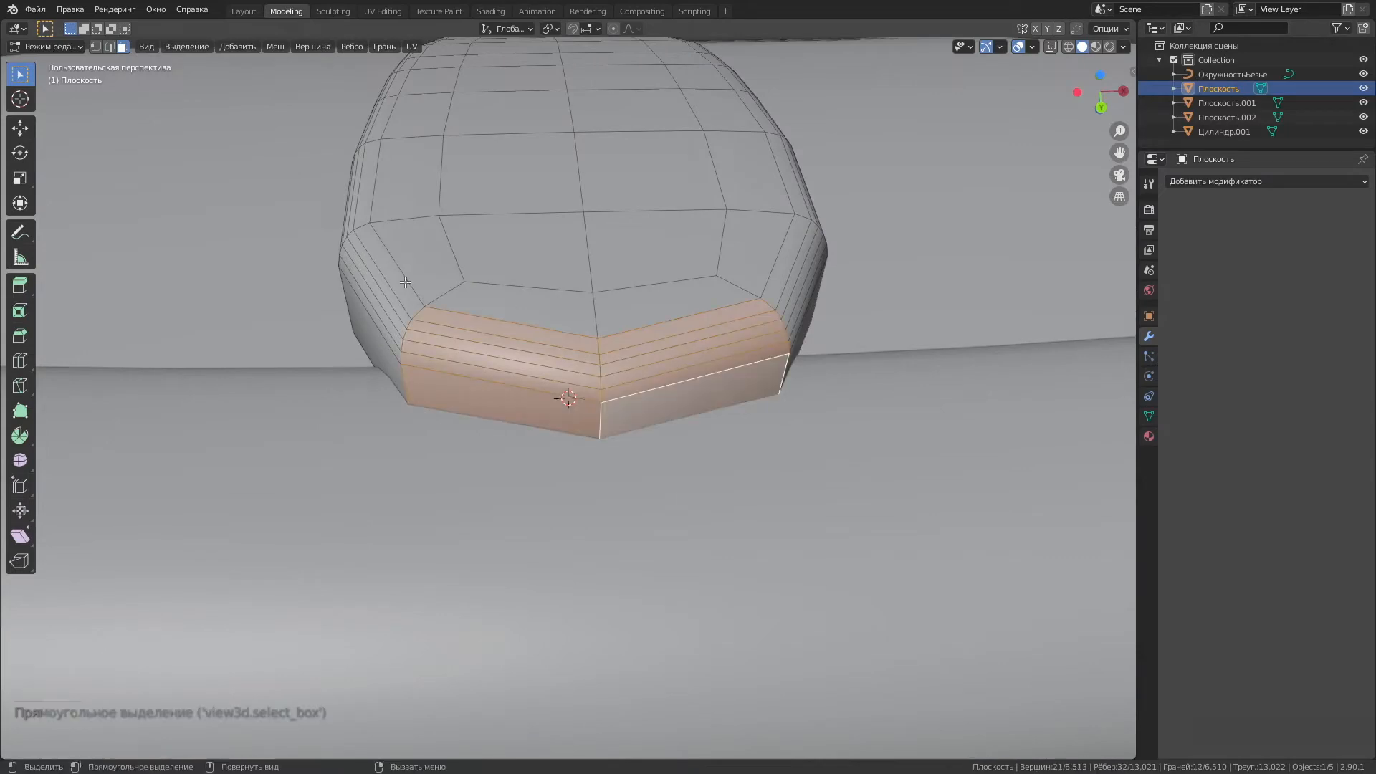
pyautogui.keyDown('shift'); pyautogui.moveTo(594, 236); pyautogui.dragTo(832, 337); pyautogui.keyUp('shift')
pyautogui.moveTo(831, 337); pyautogui.dragTo(405, 191, button='middle')
pyautogui.keyDown('shift'); pyautogui.click(353, 247); pyautogui.keyUp('shift')
pyautogui.moveTo(353, 247); pyautogui.dragTo(526, 149, button='middle')
pyautogui.scroll(-2, 568, 215)
# Hide the buckle frame, add the concealed faces of the prong tip to the selection, and show the frame again.
pyautogui.click(1362, 103)
pyautogui.keyDown('shift'); pyautogui.moveTo(620, 131); pyautogui.dragTo(516, 109); pyautogui.keyUp('shift')
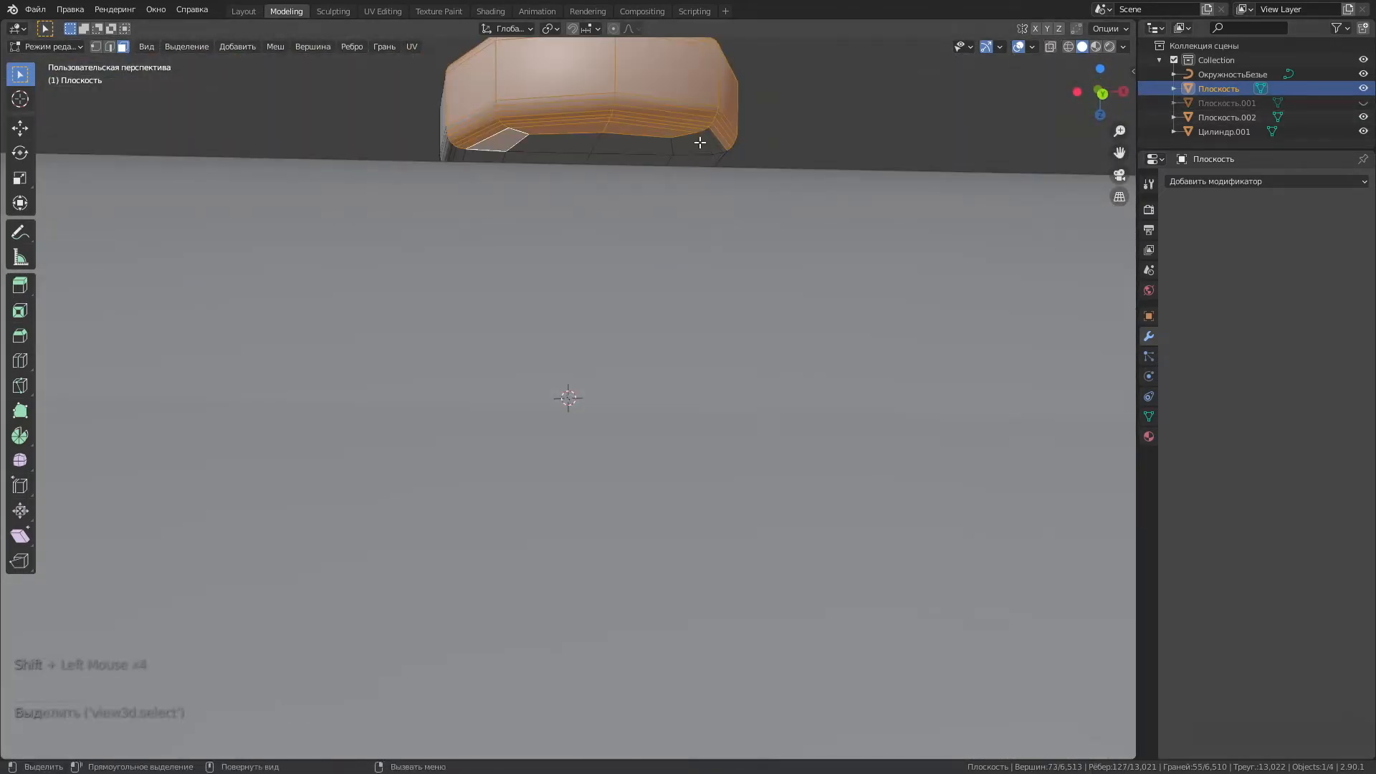
pyautogui.keyDown('shift'); pyautogui.moveTo(717, 154); pyautogui.dragTo(674, 136); pyautogui.keyUp('shift')
pyautogui.moveTo(617, 144); pyautogui.dragTo(501, 200, button='middle')
pyautogui.keyDown('alt'); pyautogui.keyDown('shift'); pyautogui.click(486, 227); pyautogui.keyUp('shift'); pyautogui.keyUp('alt')
pyautogui.scroll(-5, 502, 236)
pyautogui.click(1362, 102)
# Move the selected prong tip slightly along Y over the buckle frame.
pyautogui.moveTo(645, 215); pyautogui.dragTo(403, 193, button='middle')
pyautogui.click(20, 128)
pyautogui.moveTo(430, 301); pyautogui.dragTo(524, 341, button='middle')
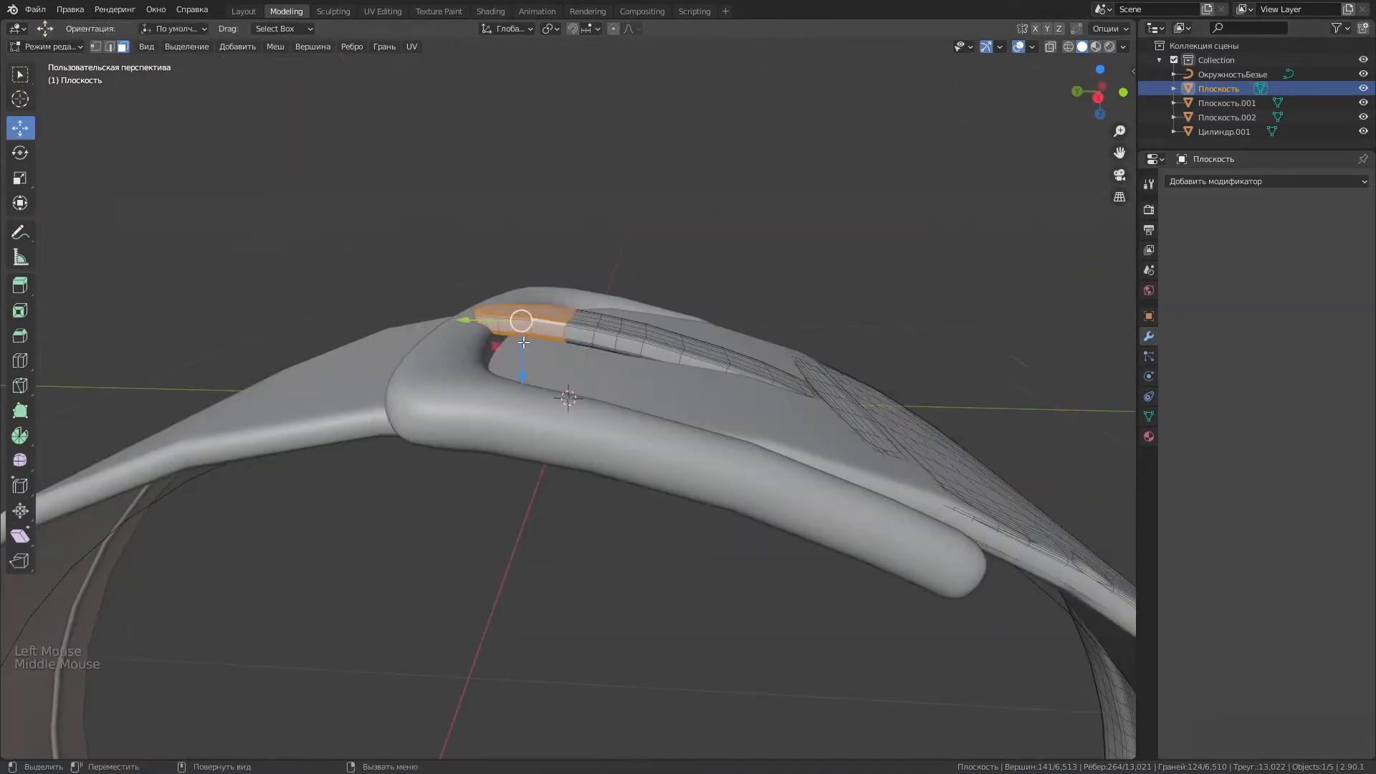
pyautogui.moveTo(458, 312); pyautogui.dragTo(453, 313)
pyautogui.moveTo(453, 312); pyautogui.dragTo(552, 323, button='middle')
# Select the prong's rear section and shift its faces slightly along Y toward the strap end.
pyautogui.click(631, 509)
pyautogui.scroll(-4, 630, 509)
pyautogui.moveTo(631, 509); pyautogui.dragTo(730, 384, button='middle')
pyautogui.scroll(4, 769, 397)
pyautogui.click(769, 398)
pyautogui.click(777, 442)
pyautogui.hotkey('ctrl', 'z')
pyautogui.click(21, 156)
pyautogui.moveTo(820, 397)
pyautogui.mouseDown(button='middle')
pyautogui.moveTo(813, 465)
pyautogui.moveTo(778, 367)
pyautogui.mouseUp(button='middle')
pyautogui.click(771, 449)
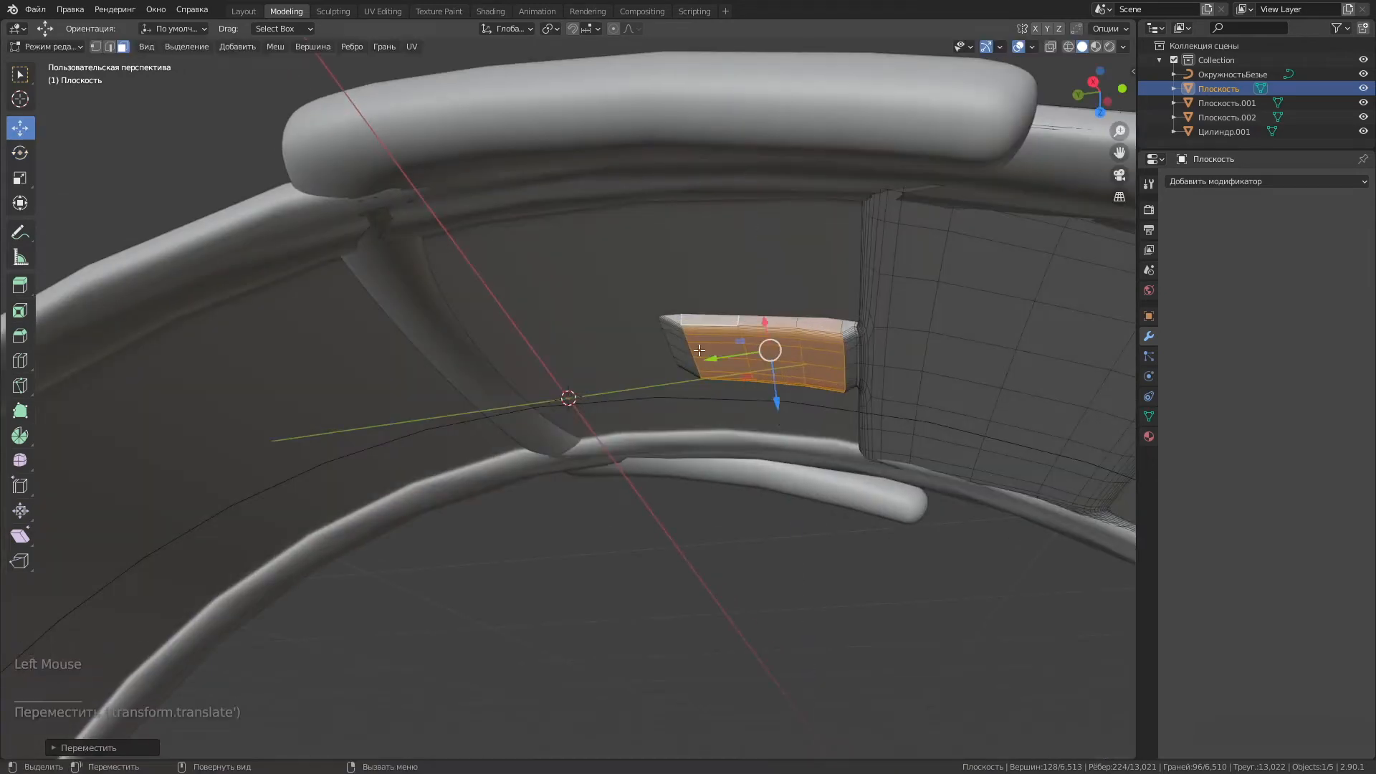
pyautogui.moveTo(701, 353); pyautogui.dragTo(724, 349)
pyautogui.moveTo(724, 349); pyautogui.dragTo(638, 502, button='middle')
pyautogui.scroll(2, 636, 332)
# Dissolve surplus edge loops running across the upper part of the buckle prong.
pyautogui.click(110, 47)
pyautogui.keyDown('alt'); pyautogui.keyDown('shift'); pyautogui.click(704, 314); pyautogui.keyUp('shift'); pyautogui.keyUp('alt')
pyautogui.rightClick(655, 323)
pyautogui.click(648, 450)
pyautogui.click(615, 286)
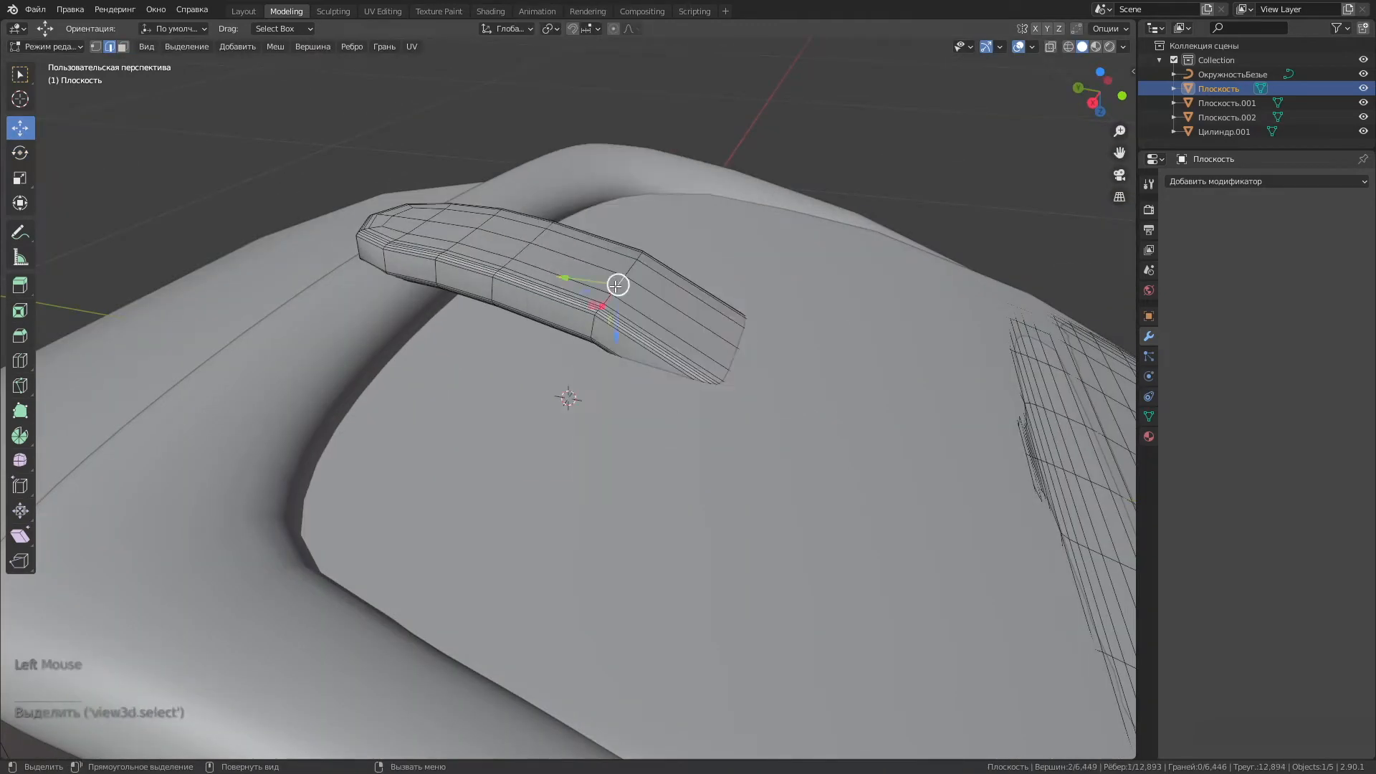
pyautogui.keyDown('alt'); pyautogui.keyDown('shift'); pyautogui.click(616, 283); pyautogui.keyUp('shift'); pyautogui.keyUp('alt')
pyautogui.rightClick(618, 282)
pyautogui.click(618, 449)
# Dissolve further surplus edge loops along the sides and underside of the buckle prong.
pyautogui.moveTo(618, 449); pyautogui.dragTo(587, 304, button='middle')
pyautogui.keyDown('alt'); pyautogui.keyDown('shift'); pyautogui.click(819, 308); pyautogui.keyUp('shift'); pyautogui.keyUp('alt')
pyautogui.rightClick(818, 309)
pyautogui.click(792, 449)
pyautogui.click(738, 307)
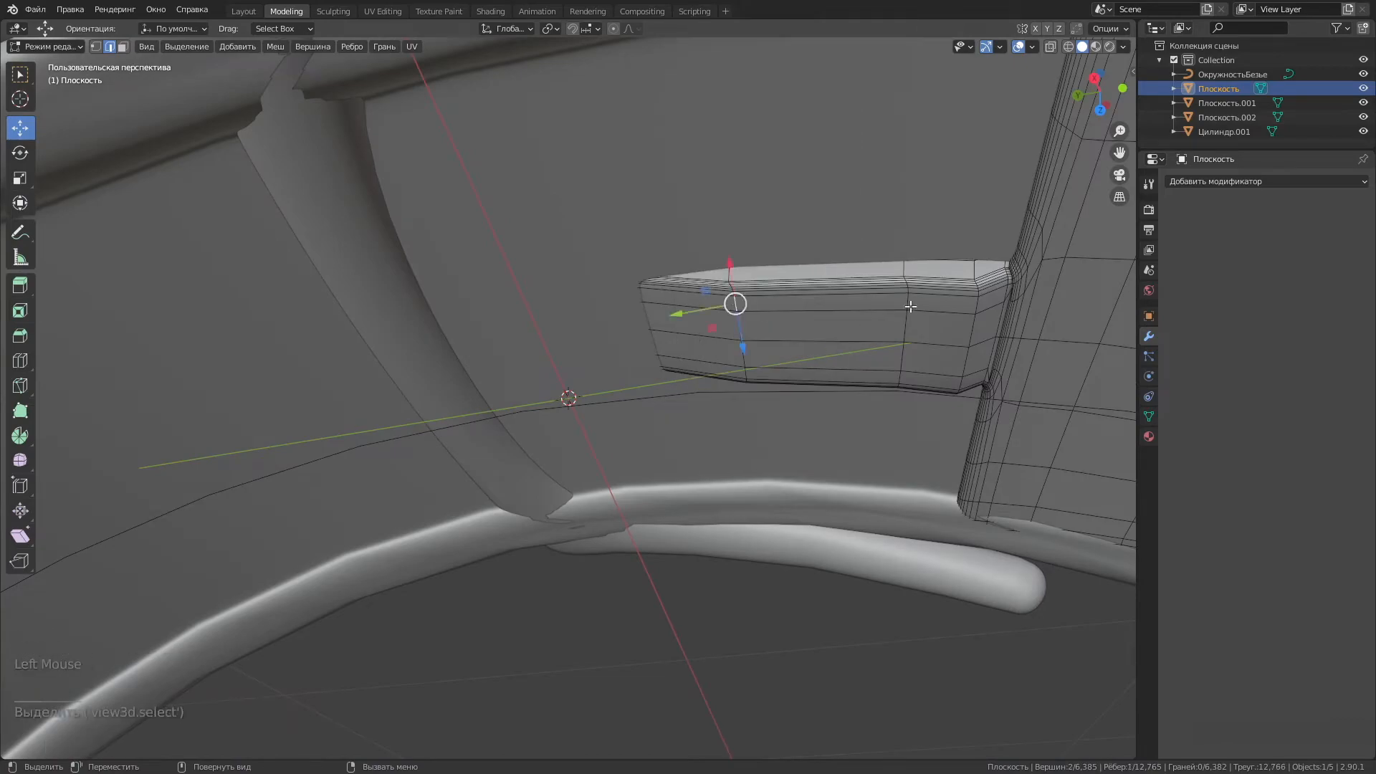
pyautogui.moveTo(792, 503); pyautogui.dragTo(792, 609, button='middle')
pyautogui.scroll(-8, 792, 502)
pyautogui.scroll(-4, 767, 430)
pyautogui.moveTo(767, 430); pyautogui.dragTo(788, 458, button='middle')
pyautogui.scroll(6, 793, 344)
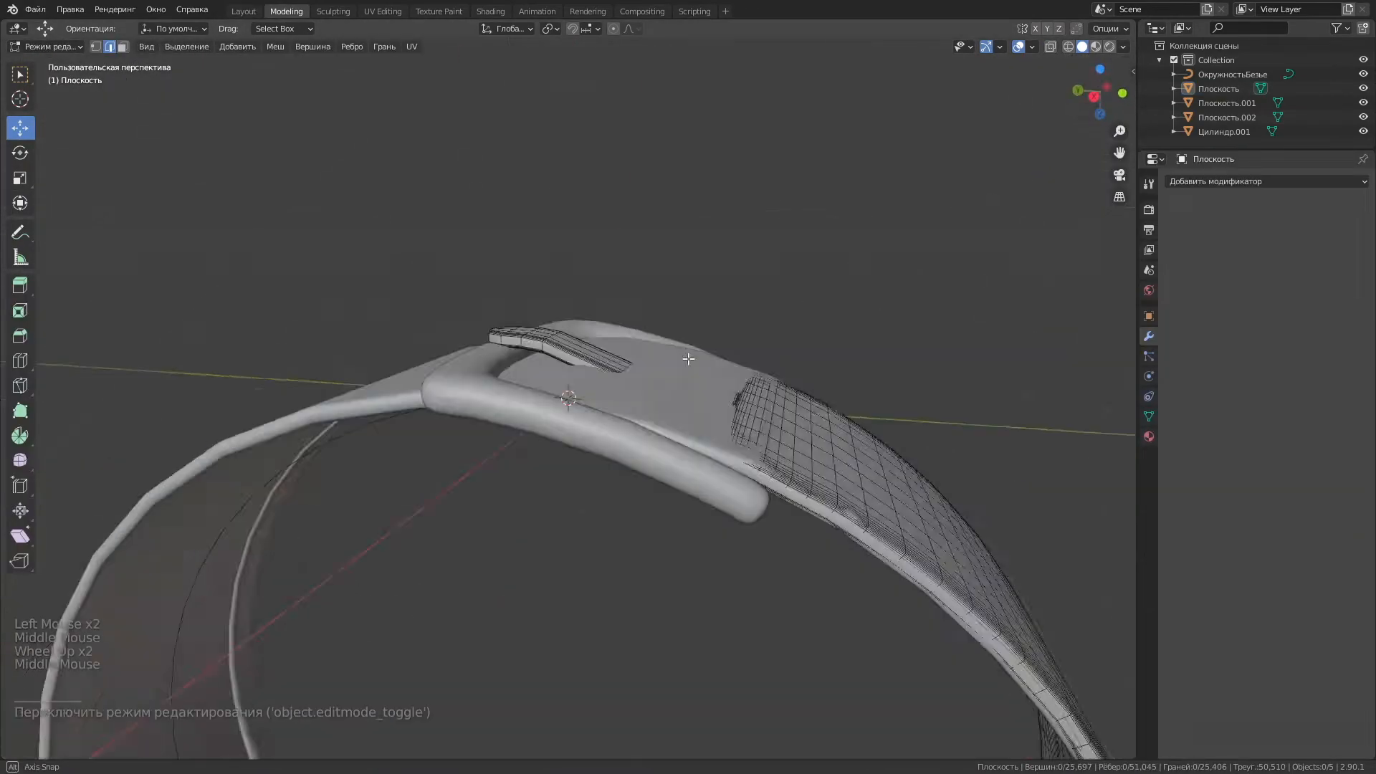
pyautogui.scroll(3, 795, 462)
pyautogui.click(805, 468)
pyautogui.scroll(-3, 805, 459)
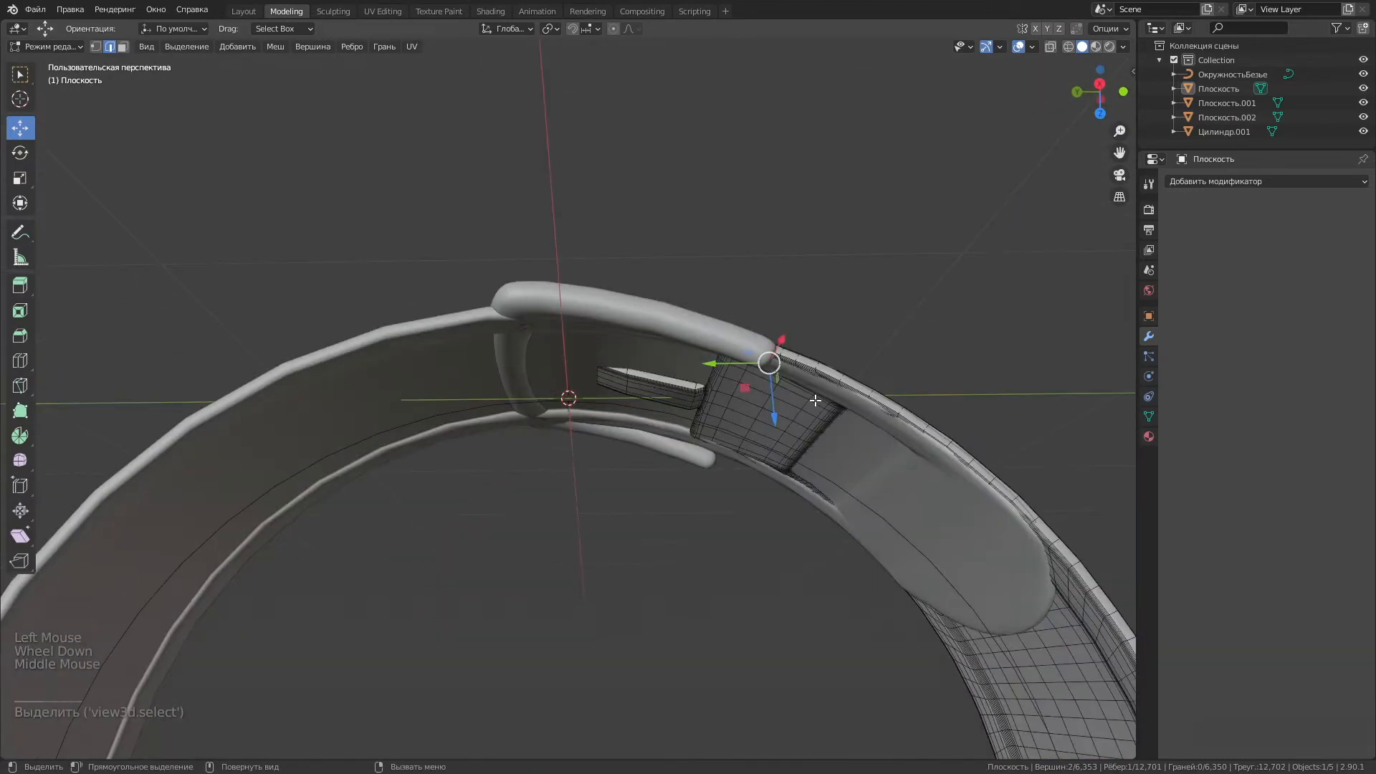
pyautogui.moveTo(802, 459); pyautogui.dragTo(793, 523, button='middle')
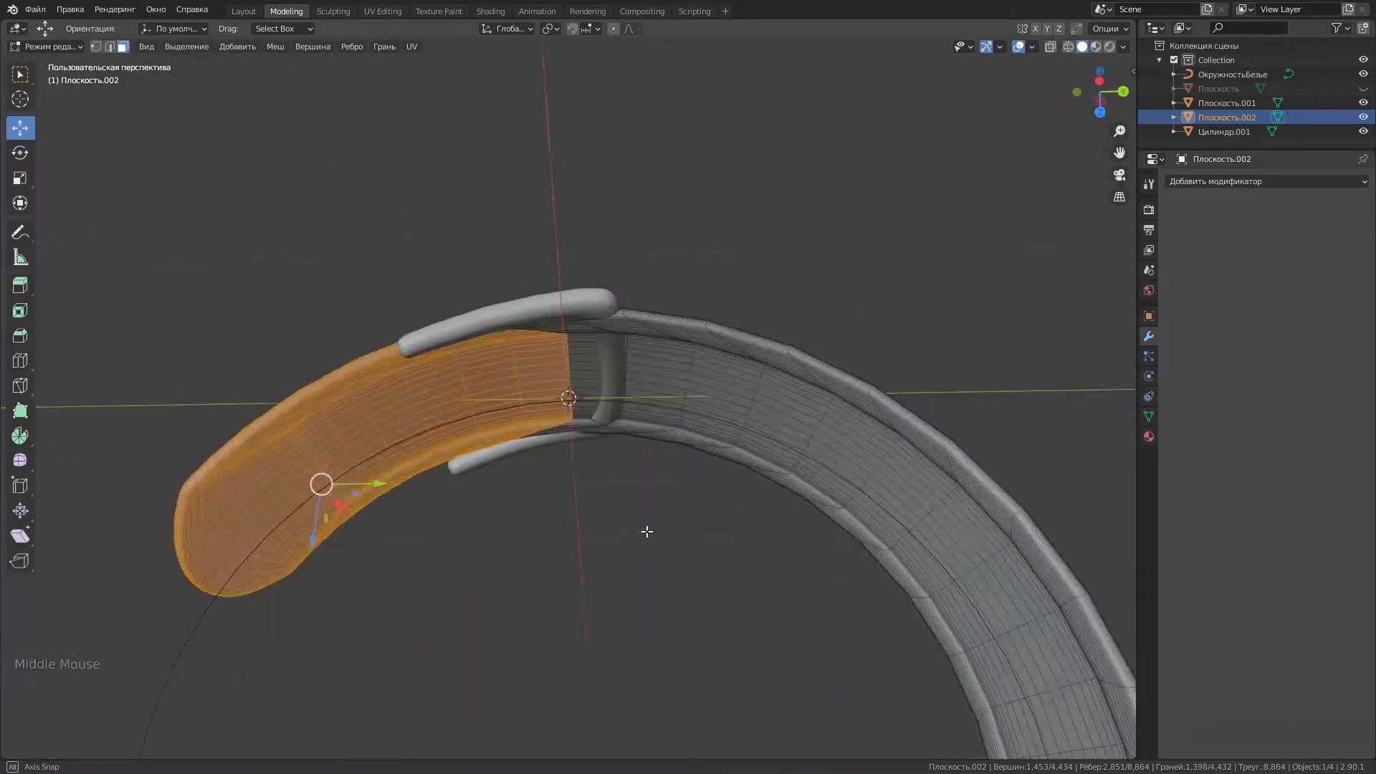
# Show the hidden strap half with the prong again, and save the file.
pyautogui.moveTo(676, 563); pyautogui.dragTo(860, 502, button='middle')
pyautogui.click(1362, 89)
pyautogui.moveTo(645, 516); pyautogui.dragTo(328, 548, button='middle')
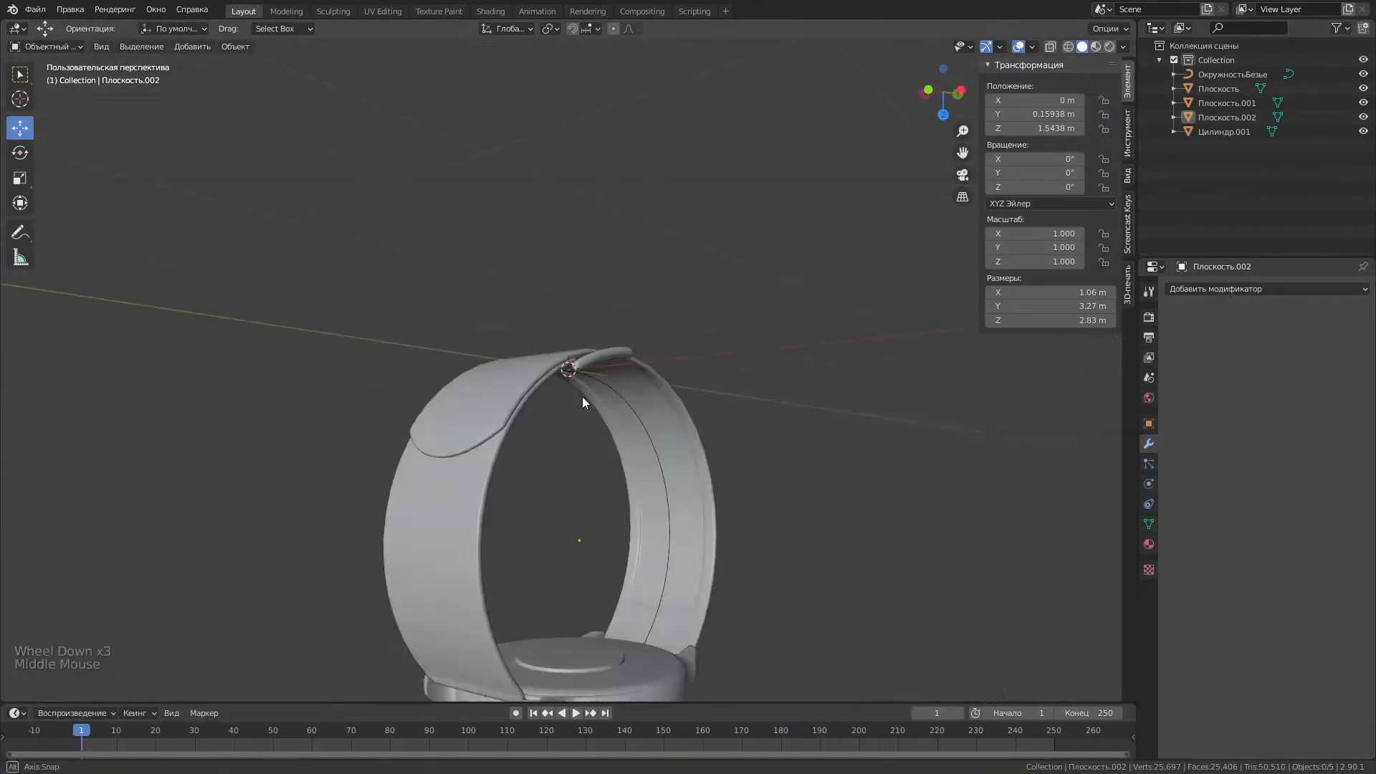
pyautogui.hotkey('ctrl', 's')
pyautogui.moveTo(582, 397); pyautogui.dragTo(502, 416, button='middle')
pyautogui.scroll(-5, 552, 459)
pyautogui.scroll(9, 502, 416)
pyautogui.moveTo(501, 416); pyautogui.dragTo(681, 317, button='middle')
pyautogui.scroll(-7, 627, 406)
pyautogui.click(681, 317)
pyautogui.scroll(3, 681, 317)
# Select surplus edge loops along the borders and lug end of the prong-side strap half and dissolve them.
pyautogui.click(286, 10)
pyautogui.scroll(-4, 577, 376)
pyautogui.moveTo(501, 301); pyautogui.dragTo(574, 379, button='middle')
pyautogui.scroll(-3, 530, 344)
pyautogui.scroll(2, 531, 344)
pyautogui.keyDown('alt'); pyautogui.keyDown('shift'); pyautogui.click(409, 560); pyautogui.keyUp('shift'); pyautogui.keyUp('alt')
pyautogui.click(109, 45)
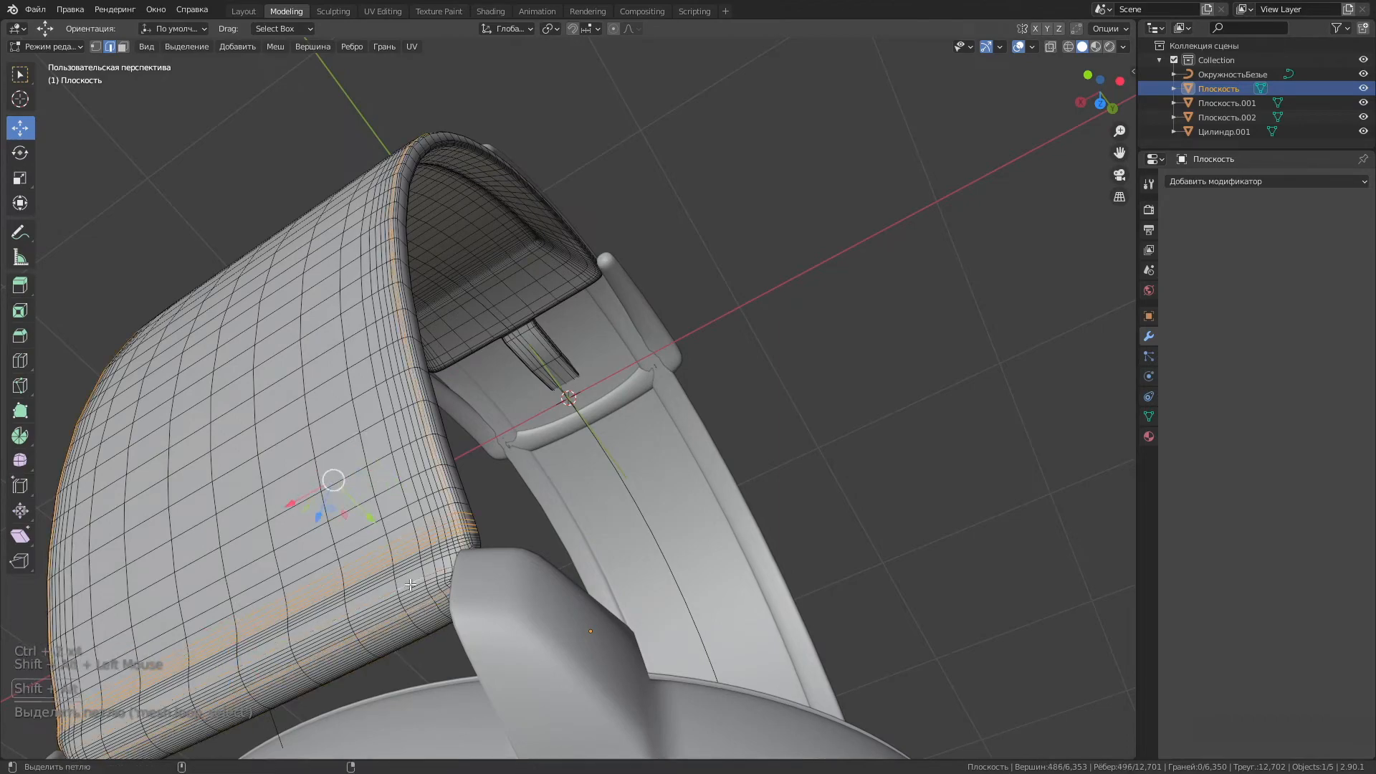
pyautogui.rightClick(410, 567)
pyautogui.click(403, 567)
pyautogui.moveTo(403, 567); pyautogui.dragTo(430, 344, button='middle')
pyautogui.scroll(-4, 602, 694)
pyautogui.scroll(6, 592, 447)
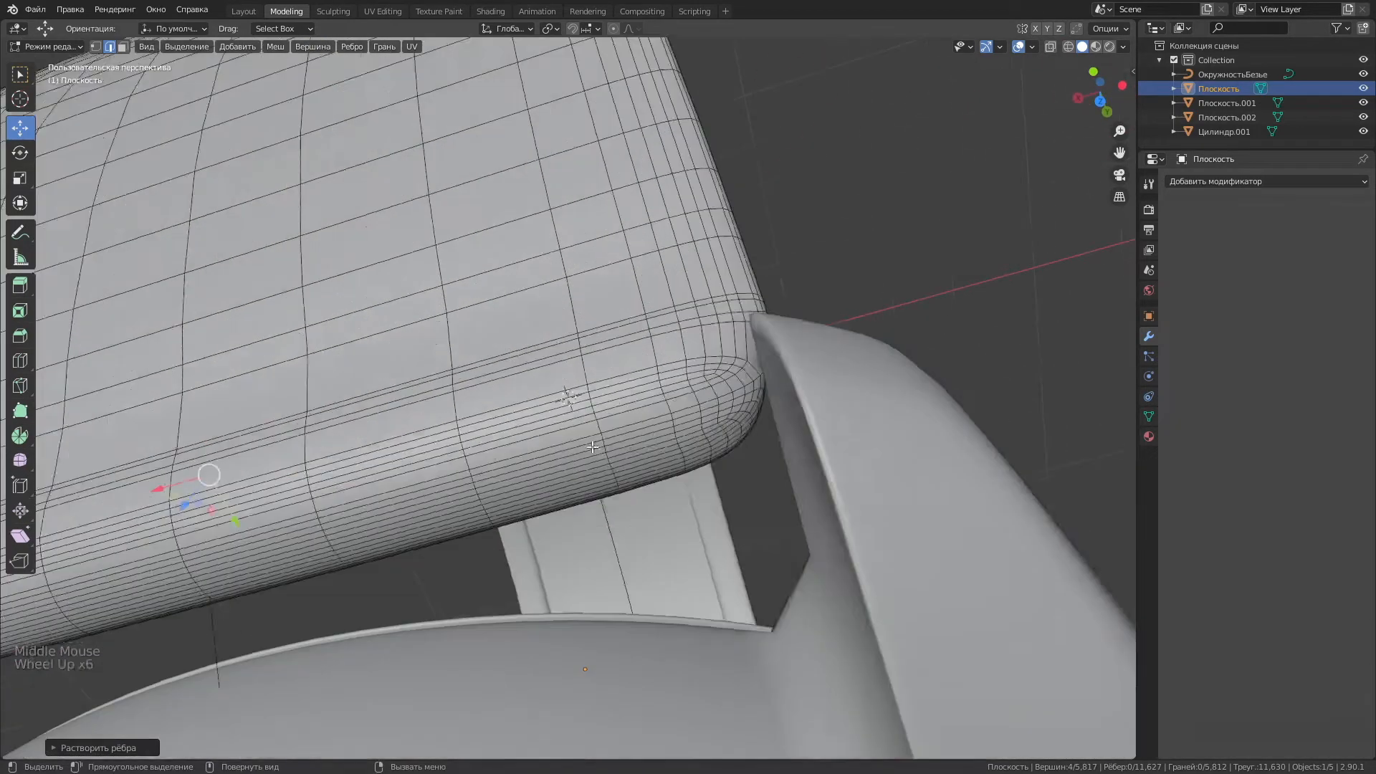
pyautogui.scroll(-1, 592, 447)
pyautogui.scroll(-3, 430, 344)
# Add a lattice object and move all objects together about 1.12 m down along Z.
pyautogui.click(243, 11)
pyautogui.scroll(-5, 579, 317)
pyautogui.moveTo(579, 317); pyautogui.dragTo(432, 264, button='middle')
pyautogui.scroll(2, 689, 279)
pyautogui.scroll(-4, 459, 350)
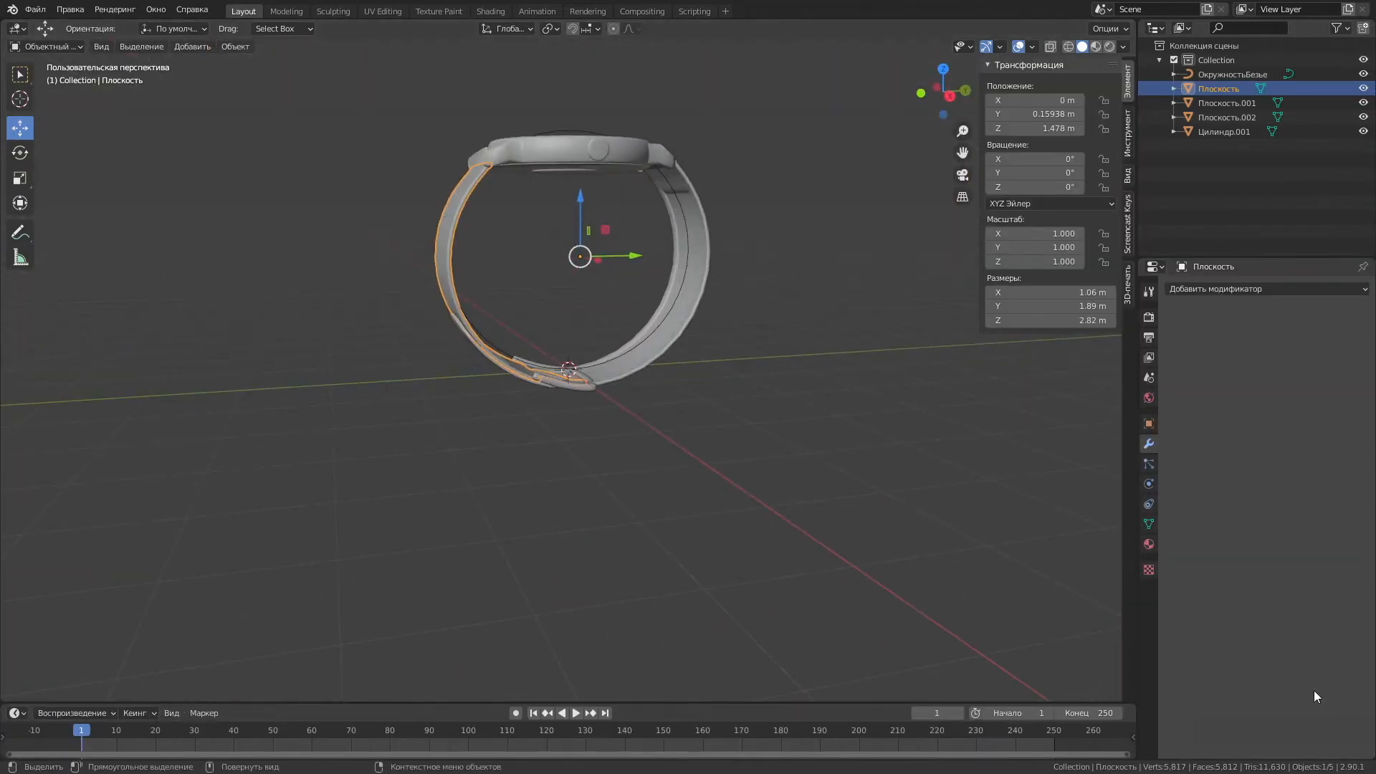
pyautogui.click(421, 97)
pyautogui.moveTo(421, 97); pyautogui.dragTo(272, 144, button='middle')
pyautogui.click(192, 46)
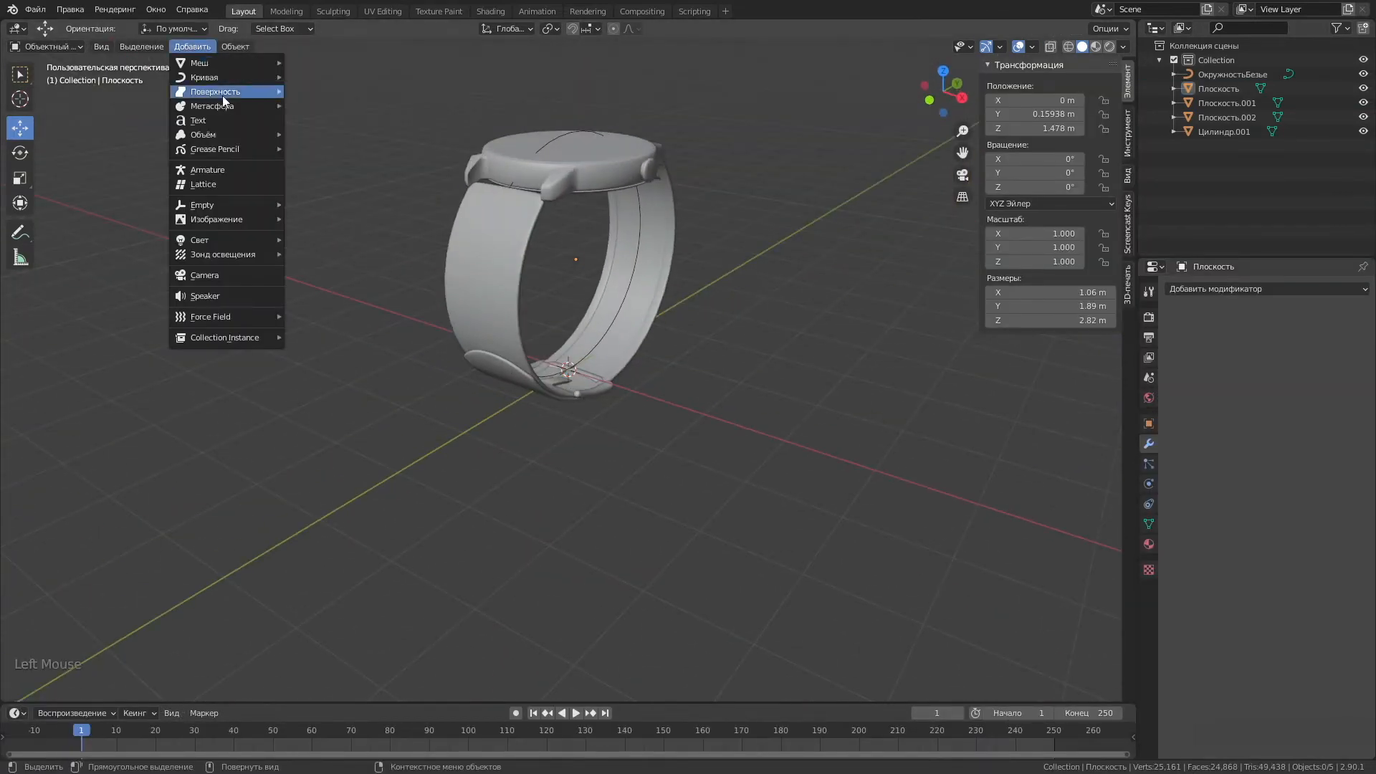
pyautogui.click(254, 186)
pyautogui.click(962, 98)
pyautogui.press('a')
pyautogui.moveTo(569, 211); pyautogui.dragTo(599, 296)
pyautogui.click(607, 435)
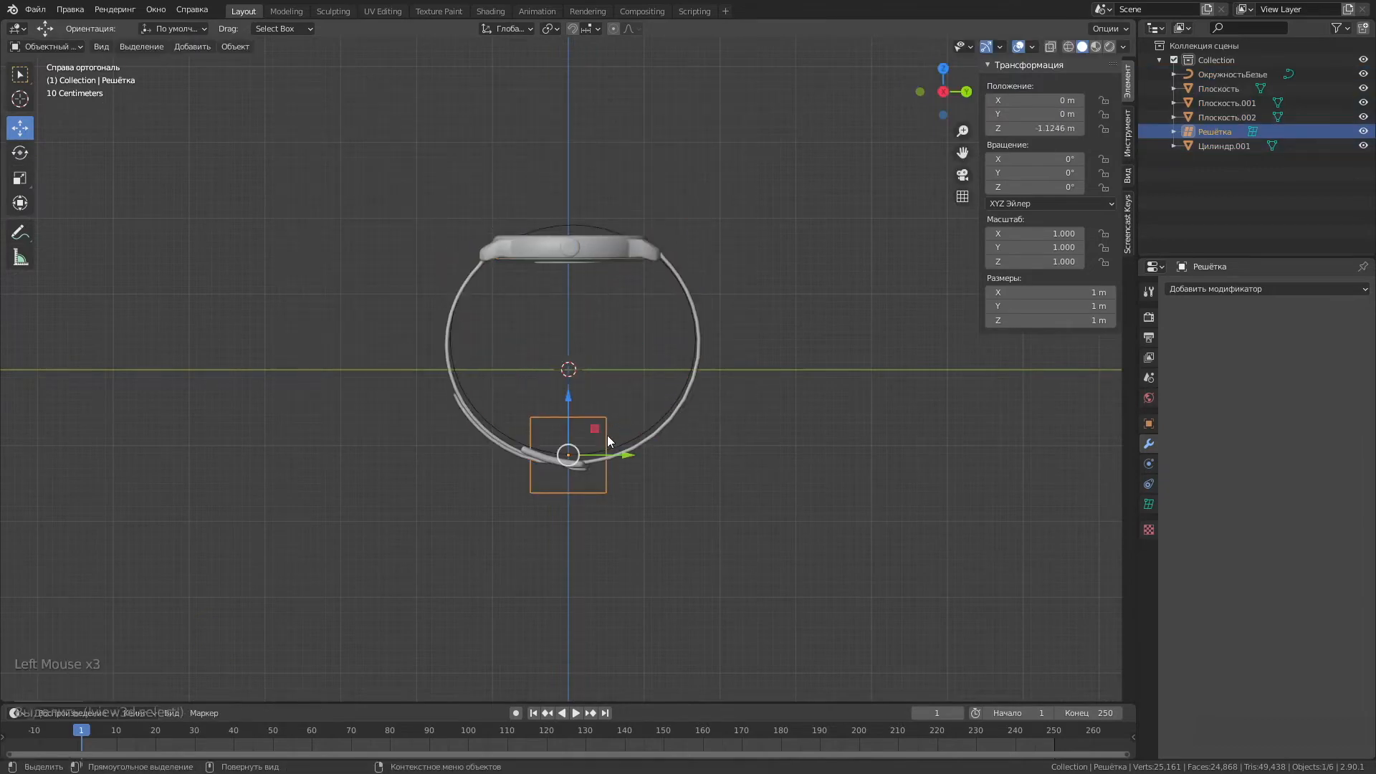
# Enclose the whole watch in the lattice, scaled to about 1.44 × 3.59 × 3.59 m, with a V resolution of 8.
pyautogui.moveTo(621, 356); pyautogui.dragTo(625, 356)
pyautogui.click(965, 92)
pyautogui.moveTo(505, 353); pyautogui.dragTo(543, 356)
pyautogui.moveTo(543, 357); pyautogui.dragTo(612, 242, button='middle')
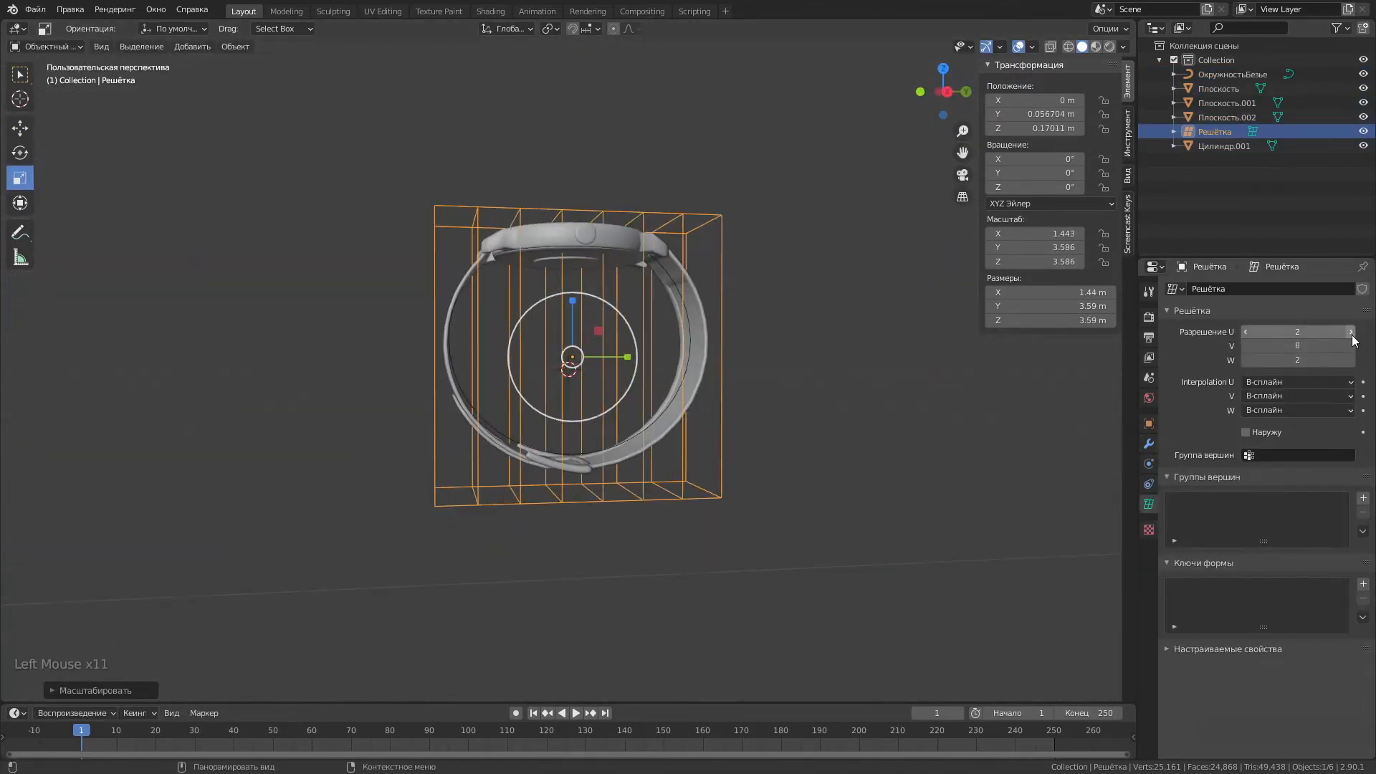
# Increase the lattice's resolution in U and W.
pyautogui.click(1350, 332)
pyautogui.click(1351, 331)
pyautogui.click(1246, 332)
pyautogui.moveTo(724, 251)
pyautogui.mouseDown(button='middle')
pyautogui.moveTo(733, 295)
pyautogui.moveTo(738, 251)
pyautogui.mouseUp(button='middle')
pyautogui.click(1350, 359)
# Give the prong-side strap half a Lattice modifier that uses the lattice around the watch as its object.
pyautogui.click(402, 331)
pyautogui.moveTo(430, 331); pyautogui.dragTo(502, 352, button='middle')
pyautogui.click(453, 343)
pyautogui.click(1148, 444)
pyautogui.click(1204, 289)
pyautogui.click(1137, 417)
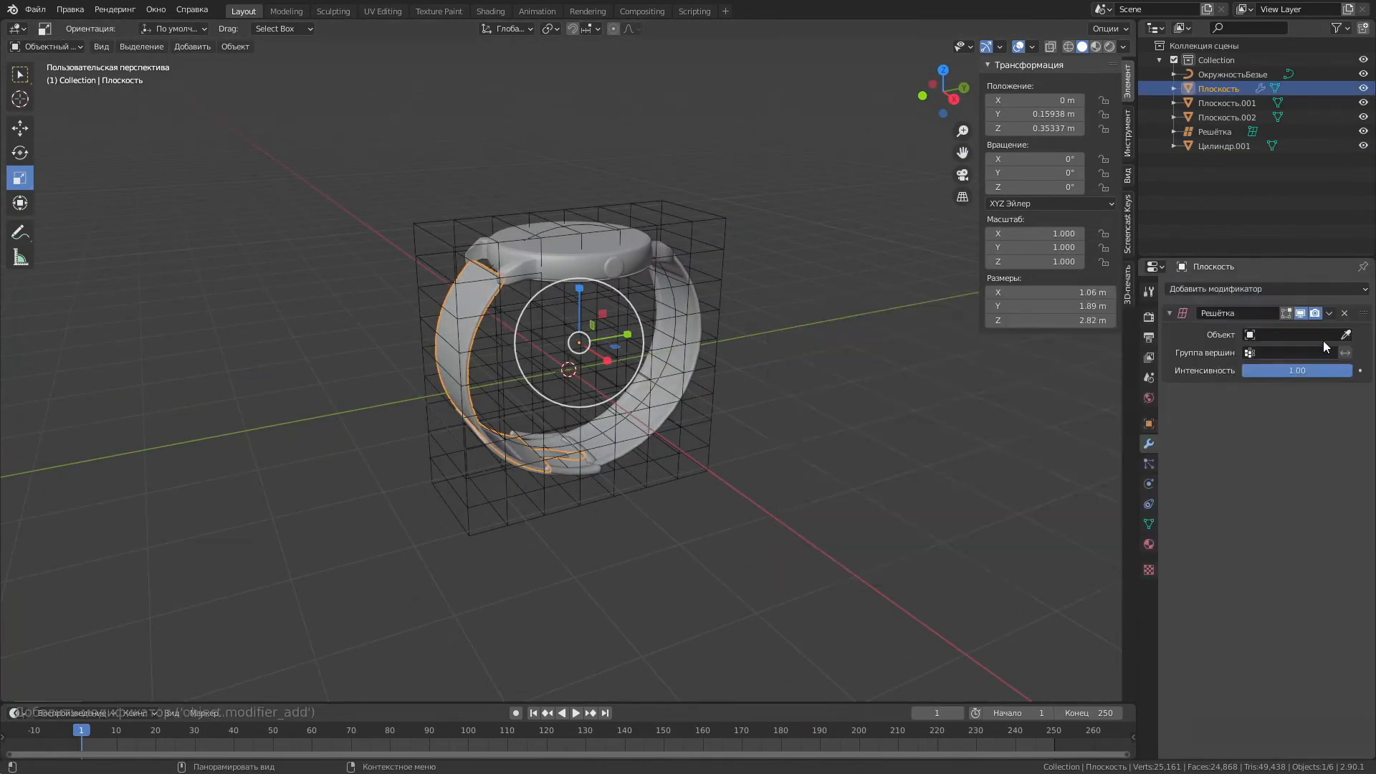
pyautogui.click(708, 430)
# Select groups of lattice points in edit mode and shift them, including along Z, to reshape the strap.
pyautogui.click(285, 10)
pyautogui.scroll(-4, 418, 326)
pyautogui.moveTo(459, 316); pyautogui.dragTo(254, 723, button='middle')
pyautogui.scroll(4, 418, 326)
pyautogui.scroll(-4, 379, 337)
pyautogui.moveTo(387, 337); pyautogui.dragTo(325, 299, button='middle')
pyautogui.moveTo(379, 202); pyautogui.dragTo(441, 303)
pyautogui.moveTo(441, 303); pyautogui.dragTo(430, 337, button='middle')
pyautogui.press('g')
pyautogui.press('z')
pyautogui.click(579, 358)
pyautogui.moveTo(719, 168); pyautogui.dragTo(778, 279)
pyautogui.moveTo(778, 279); pyautogui.dragTo(753, 251, button='middle')
pyautogui.press('g')
# Give the other strap half a Lattice modifier as well and pick the same lattice as its object.
pyautogui.click(243, 11)
pyautogui.click(694, 338)
pyautogui.click(471, 316)
pyautogui.scroll(1, 635, 394)
pyautogui.scroll(-2, 635, 394)
pyautogui.click(659, 387)
pyautogui.moveTo(745, 423); pyautogui.dragTo(635, 395, button='middle')
pyautogui.click(1219, 289)
pyautogui.click(1123, 416)
pyautogui.click(1343, 334)
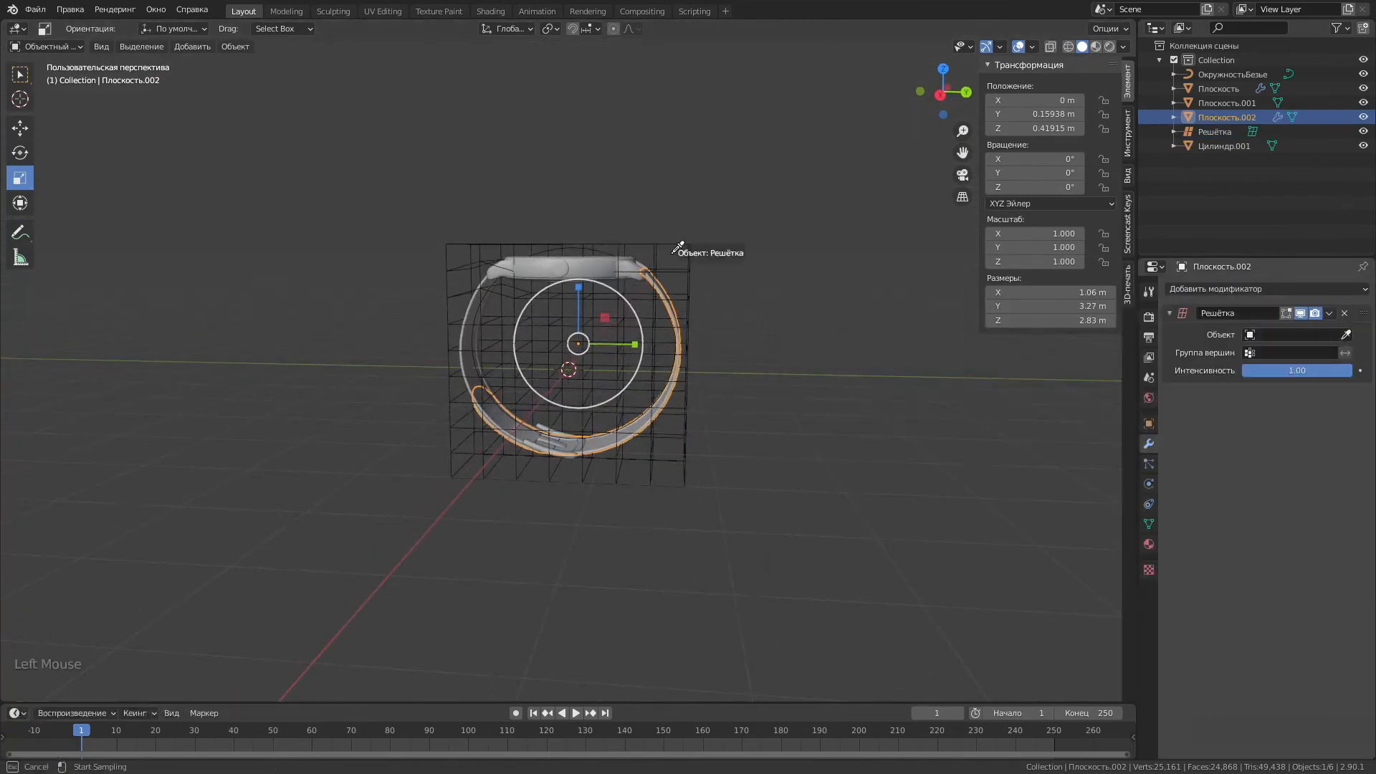
pyautogui.click(689, 292)
pyautogui.click(690, 293)
# Apply the Lattice modifiers on both strap halves and delete the lattice.
pyautogui.click(286, 11)
pyautogui.moveTo(815, 264); pyautogui.dragTo(1296, 726, button='middle')
pyautogui.click(243, 11)
pyautogui.click(681, 353)
pyautogui.click(484, 338)
pyautogui.click(681, 357)
pyautogui.press('Delete')
# Examine the buckle frame, prong and overlapping strap ends up close.
pyautogui.click(566, 457)
pyautogui.scroll(2, 566, 457)
pyautogui.click(475, 404)
pyautogui.moveTo(566, 458); pyautogui.dragTo(650, 421, button='middle')
pyautogui.click(651, 421)
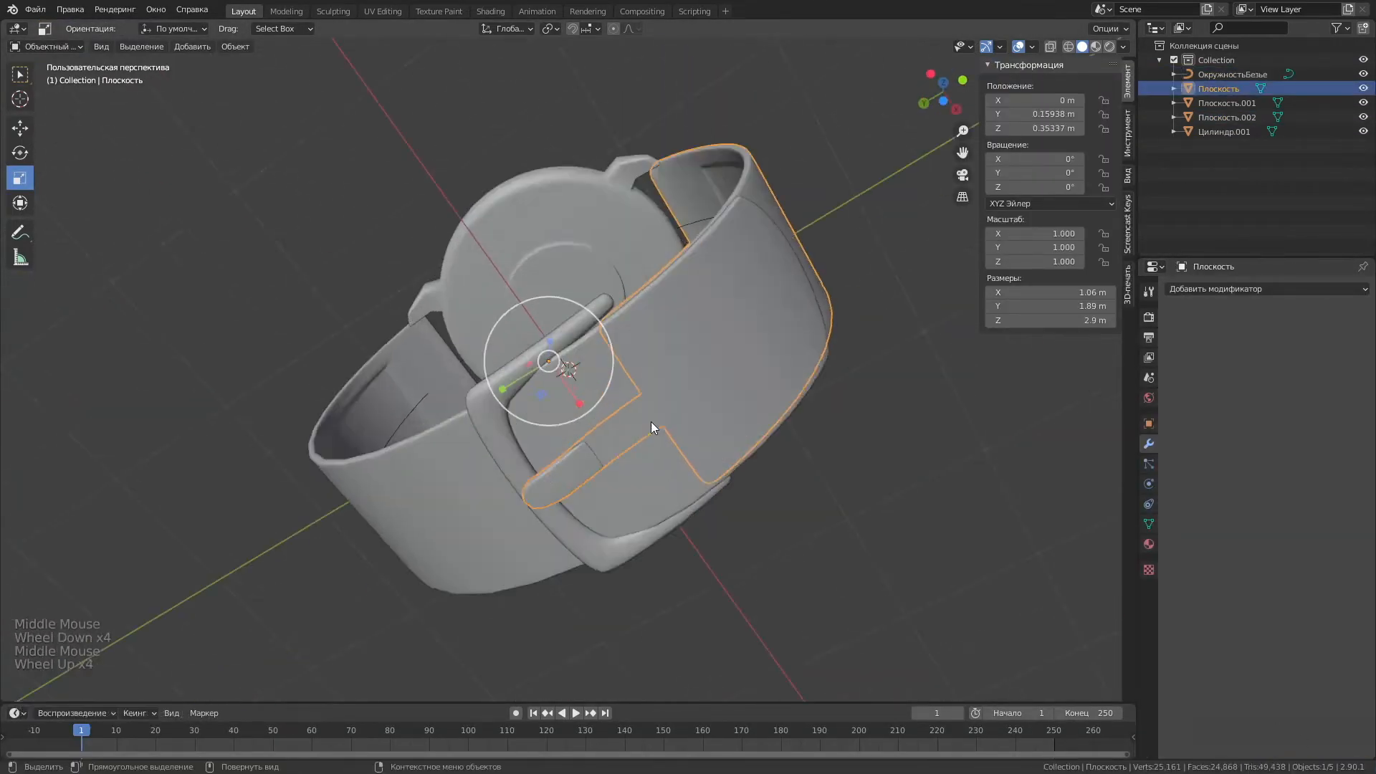
pyautogui.click(567, 457)
pyautogui.click(286, 10)
pyautogui.scroll(3, 505, 557)
pyautogui.moveTo(505, 609); pyautogui.dragTo(505, 557, button='middle')
pyautogui.moveTo(542, 617); pyautogui.dragTo(19, 159, button='middle')
pyautogui.scroll(2, 372, 677)
pyautogui.click(372, 677)
pyautogui.scroll(-4, 372, 674)
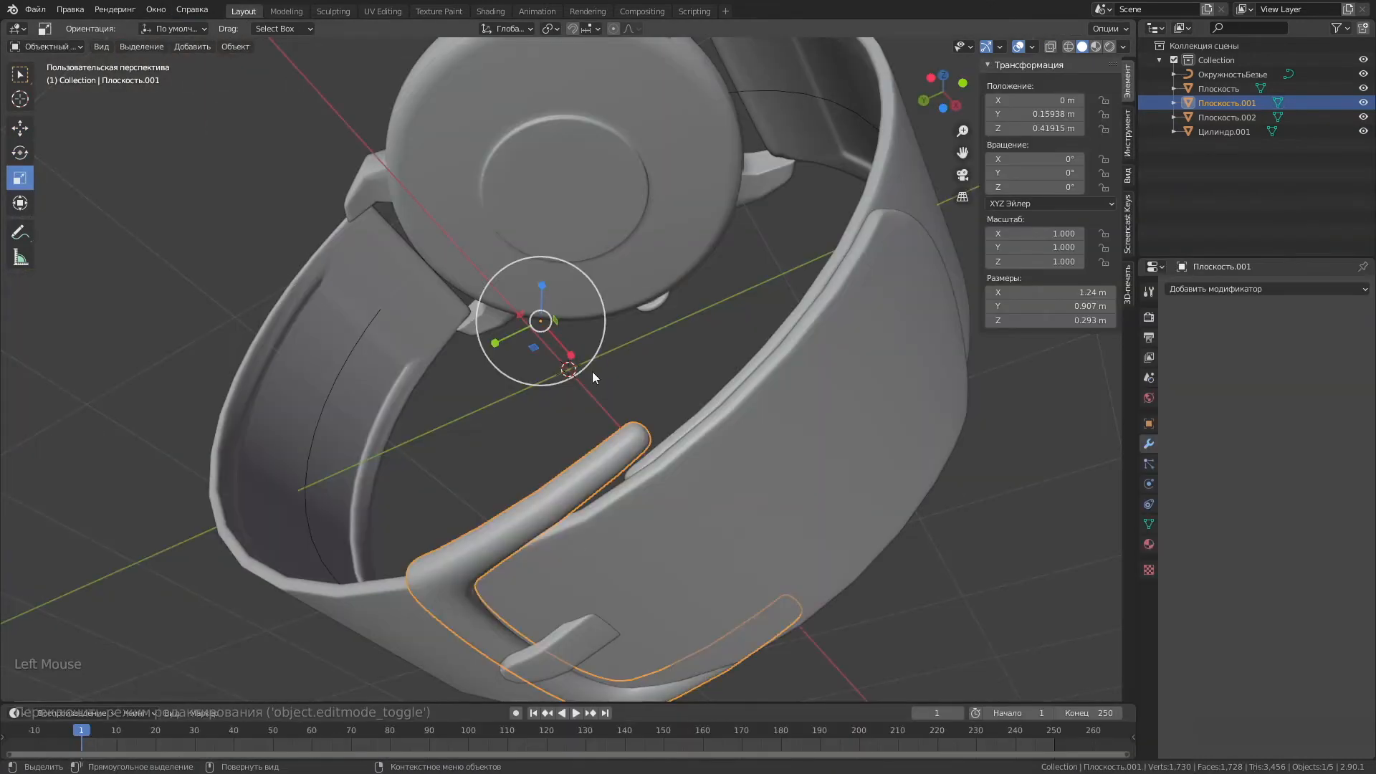
# Set the buckle frame's origin to its geometry and rotate the frame about 1.56° around X.
pyautogui.rightClick(566, 473)
pyautogui.click(571, 492)
pyautogui.scroll(-1, 584, 628)
pyautogui.moveTo(583, 628); pyautogui.dragTo(586, 604, button='middle')
pyautogui.moveTo(622, 567); pyautogui.dragTo(630, 579)
pyautogui.moveTo(630, 579)
pyautogui.mouseDown(button='middle')
pyautogui.moveTo(703, 595)
pyautogui.moveTo(581, 565)
pyautogui.moveTo(609, 579)
pyautogui.mouseUp(button='middle')
pyautogui.moveTo(632, 584); pyautogui.dragTo(631, 592)
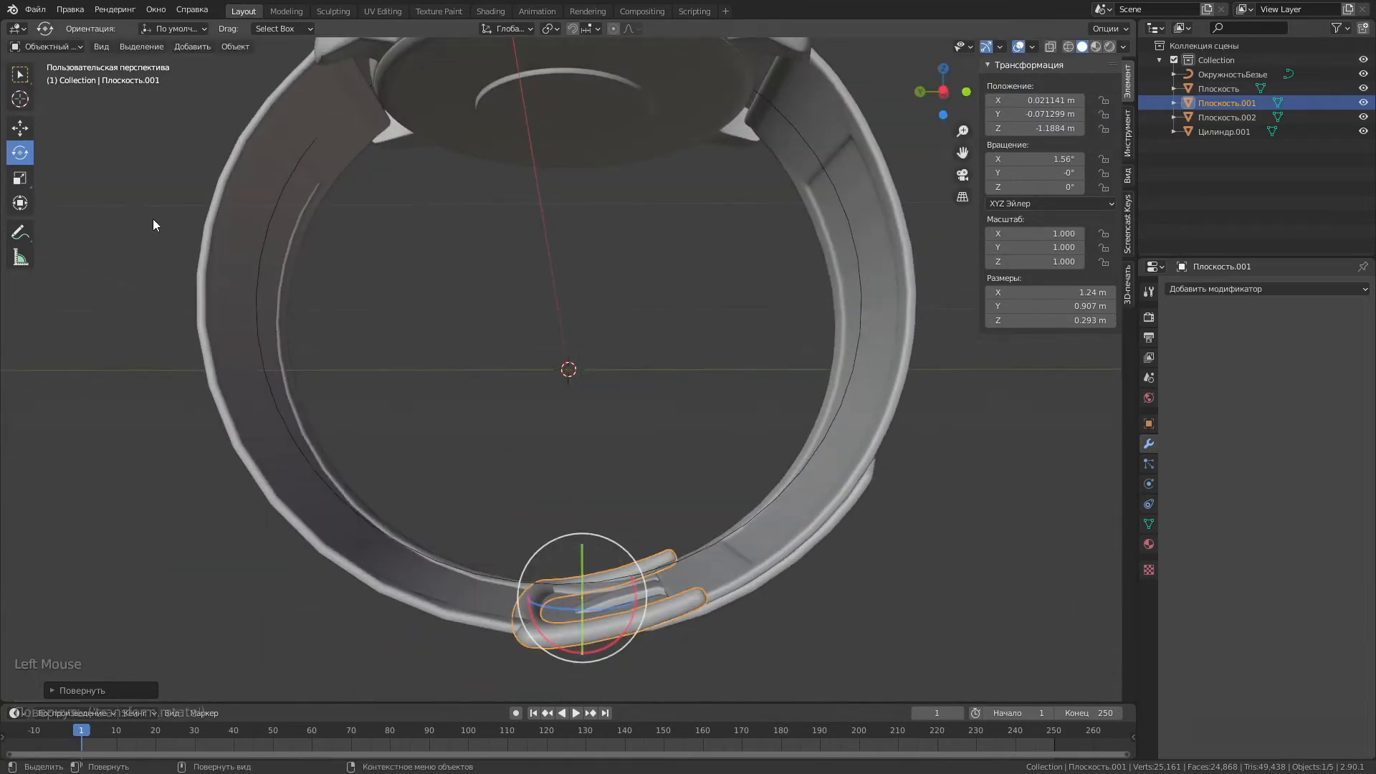
# Fine-tune the buckle frame's fit on the strap with small Z moves and a slight rotation.
pyautogui.click(20, 127)
pyautogui.moveTo(582, 543); pyautogui.dragTo(582, 554)
pyautogui.moveTo(573, 587)
pyautogui.mouseDown(button='middle')
pyautogui.moveTo(557, 504)
pyautogui.moveTo(582, 579)
pyautogui.mouseUp(button='middle')
pyautogui.click(20, 153)
pyautogui.moveTo(534, 592); pyautogui.dragTo(532, 595)
pyautogui.click(20, 127)
pyautogui.moveTo(582, 552); pyautogui.dragTo(582, 546)
pyautogui.click(589, 512)
# Add a cube and flatten it to a scale of about 0.209 in Y and 0.127 in Z.
pyautogui.moveTo(589, 512); pyautogui.dragTo(429, 457, button='middle')
pyautogui.click(428, 458)
pyautogui.click(501, 408)
pyautogui.scroll(-1, 559, 380)
pyautogui.moveTo(588, 369); pyautogui.dragTo(587, 315, button='middle')
pyautogui.click(192, 46)
pyautogui.moveTo(215, 63)
pyautogui.click(319, 76)
pyautogui.scroll(-2, 589, 325)
pyautogui.click(20, 178)
pyautogui.moveTo(569, 313); pyautogui.dragTo(564, 371)
pyautogui.scroll(2, 565, 370)
pyautogui.moveTo(565, 371); pyautogui.dragTo(568, 370, button='middle')
# Move the cube beneath the strap beside the buckle, at about Y -1.08 m and Z -1.21 m.
pyautogui.click(20, 128)
pyautogui.moveTo(402, 337); pyautogui.dragTo(573, 333, button='middle')
pyautogui.moveTo(570, 327); pyautogui.dragTo(581, 441)
pyautogui.moveTo(580, 441); pyautogui.dragTo(530, 444, button='middle')
pyautogui.moveTo(518, 480); pyautogui.dragTo(615, 481)
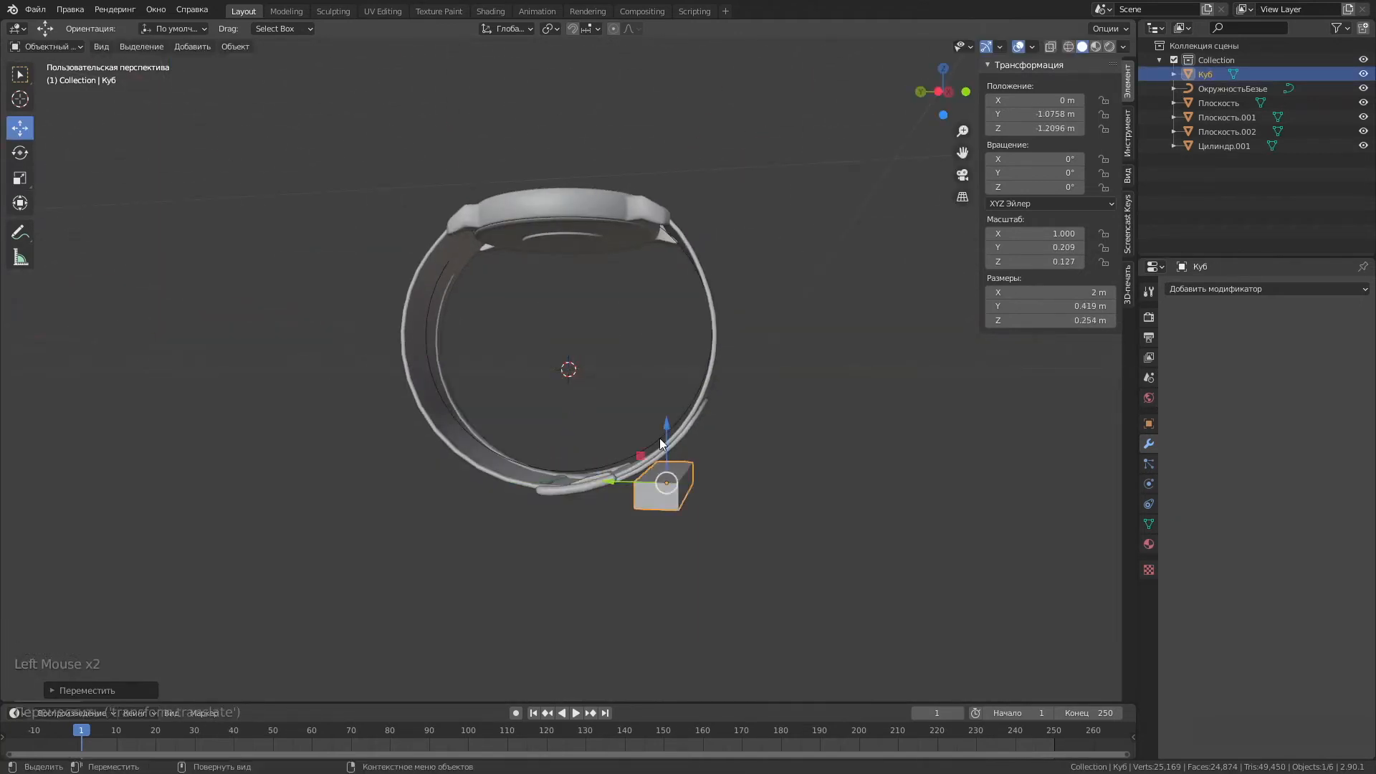
# Tilt the cube to follow the strap and scale it down uniformly to about 1.18 × 0.246 × 0.149 m.
pyautogui.click(938, 92)
pyautogui.scroll(3, 501, 144)
pyautogui.click(21, 178)
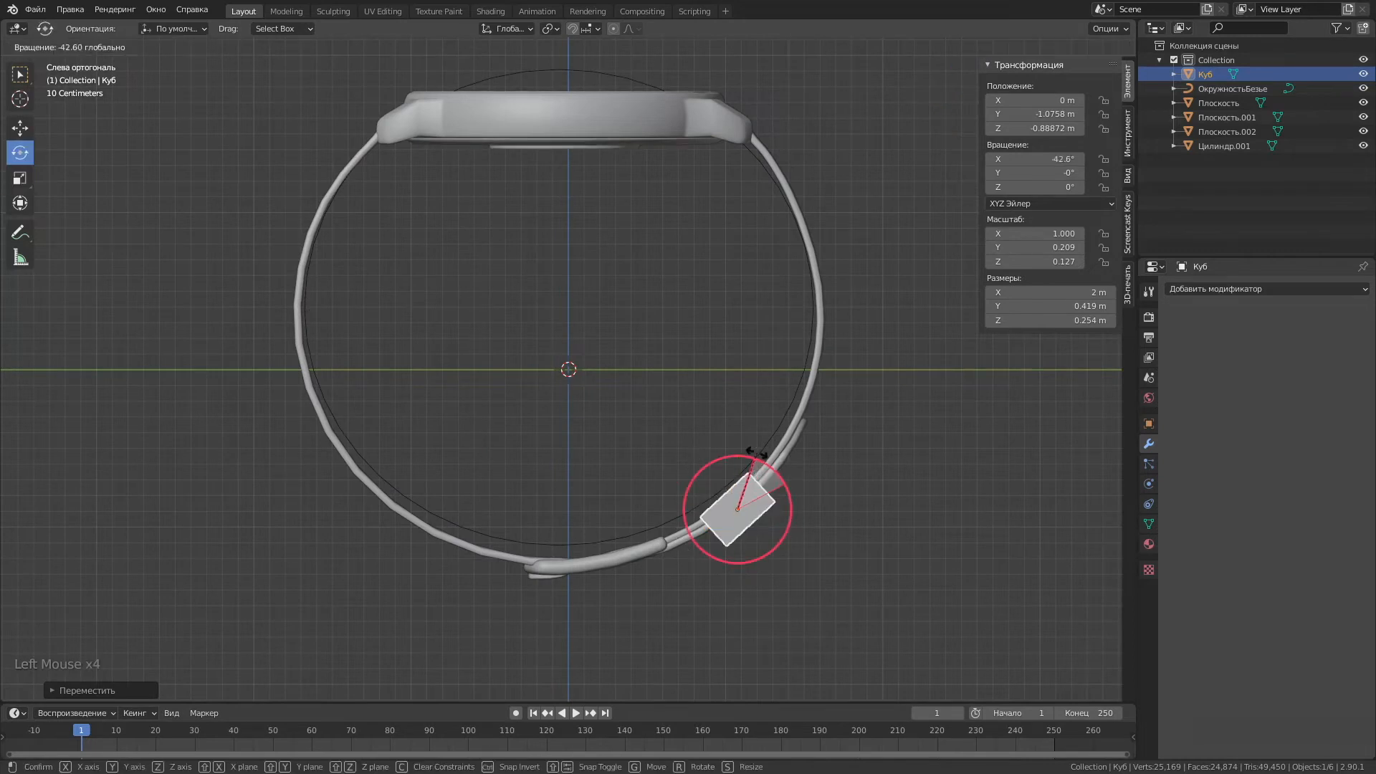
pyautogui.press('s')
pyautogui.click(398, 362)
# Move the keeper cube up onto the strap at about Y -1.09 m and Z -0.82 m, tilted about -39.2° in X.
pyautogui.moveTo(501, 401); pyautogui.dragTo(645, 445, button='middle')
pyautogui.click(20, 153)
pyautogui.moveTo(430, 373); pyautogui.dragTo(645, 401, button='middle')
pyautogui.click(943, 92)
pyautogui.moveTo(424, 452); pyautogui.dragTo(425, 453)
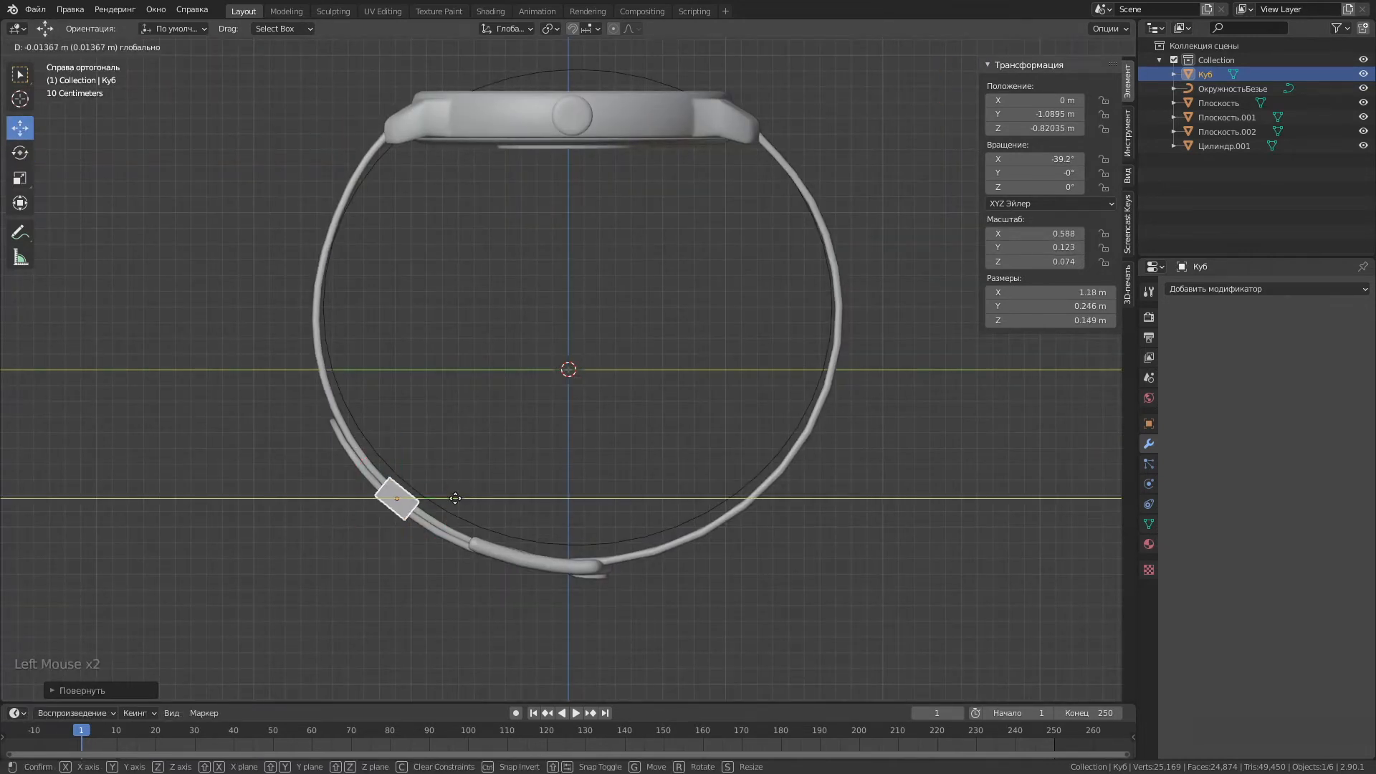
pyautogui.moveTo(455, 498); pyautogui.dragTo(602, 470, button='middle')
pyautogui.moveTo(577, 463); pyautogui.dragTo(576, 463)
pyautogui.moveTo(576, 463); pyautogui.dragTo(550, 474, button='middle')
# Undo the last small adjustment and add a level 1 Subdivision Surface to the keeper cube while editing its mesh.
pyautogui.scroll(2, 550, 474)
pyautogui.keyDown('shift'); pyautogui.moveTo(541, 604); pyautogui.dragTo(540, 602); pyautogui.keyUp('shift')
pyautogui.hotkey('ctrl', 'z')
pyautogui.click(215, 430)
pyautogui.moveTo(402, 337); pyautogui.dragTo(274, 306, button='middle')
pyautogui.click(274, 312)
pyautogui.click(286, 11)
pyautogui.scroll(2, 445, 430)
pyautogui.moveTo(444, 430); pyautogui.dragTo(476, 464, button='middle')
pyautogui.click(249, 416)
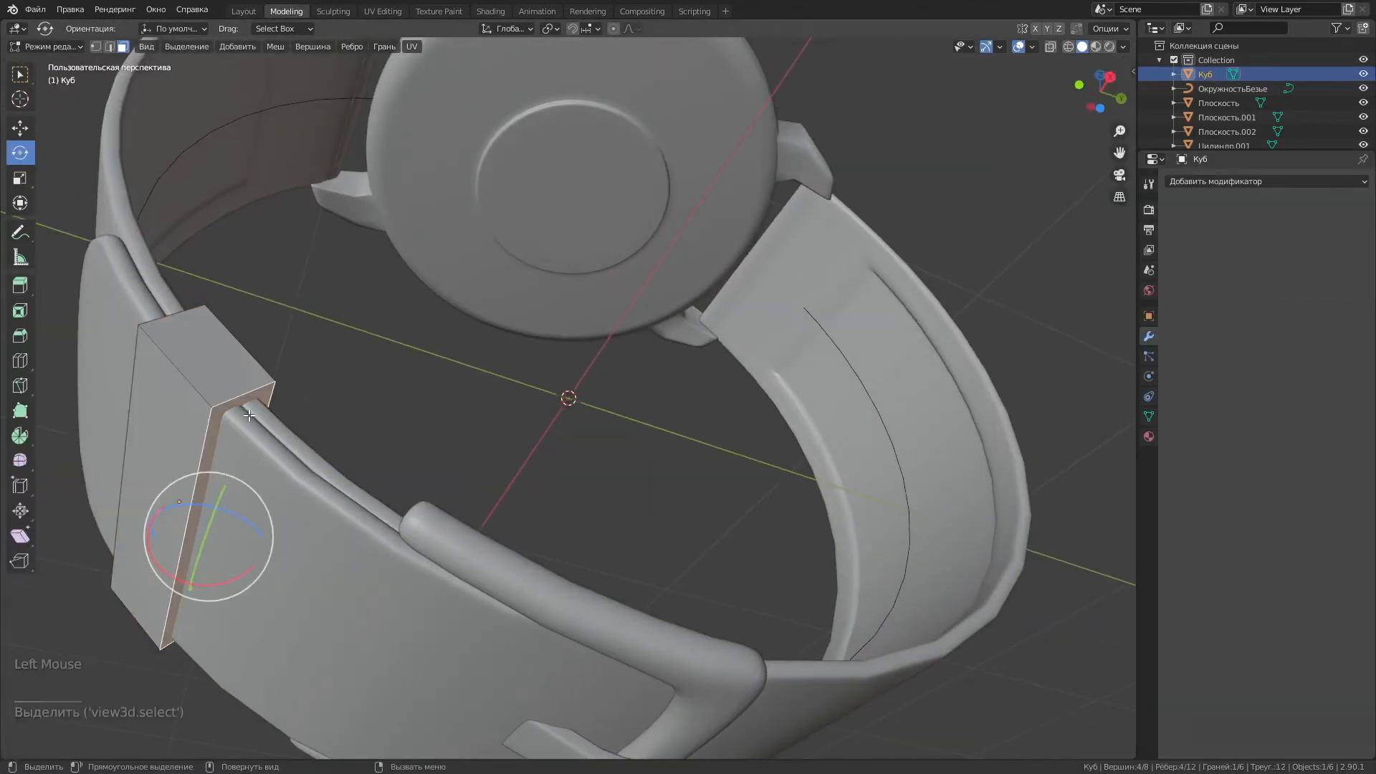
pyautogui.hotkey('ctrl', '1')
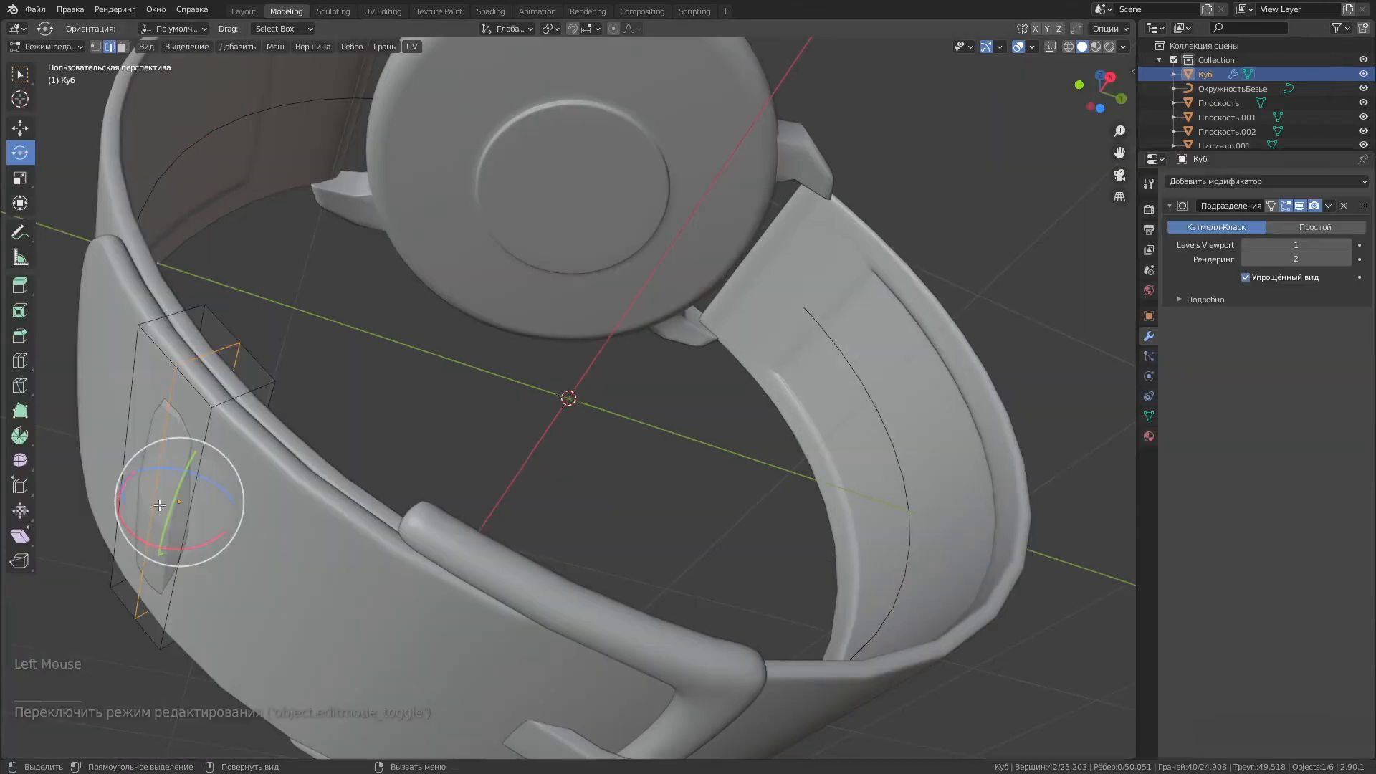
# Add loop cuts near the keeper's ends to firm up its rounded shape and apply its Subdivision modifier.
pyautogui.hotkey('ctrl', 'r')
pyautogui.click(189, 534)
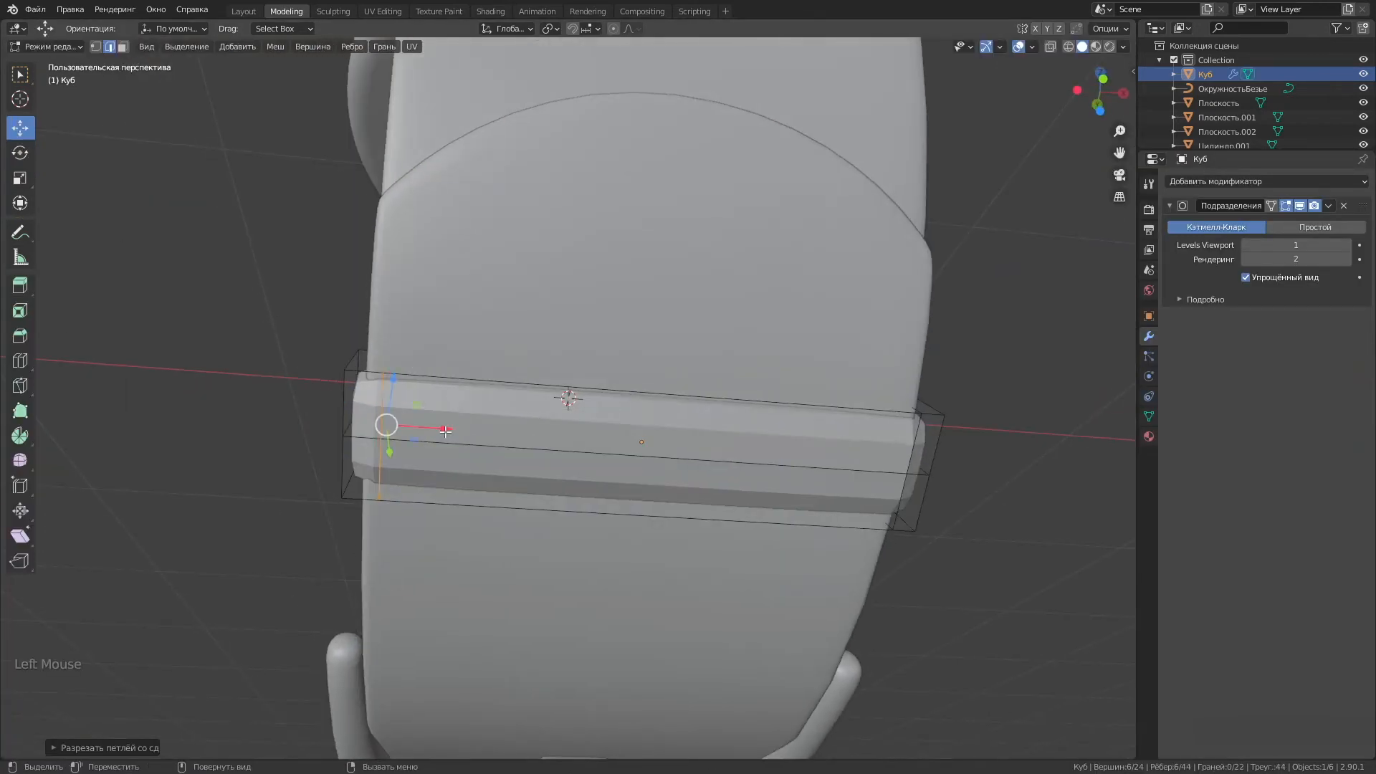
pyautogui.moveTo(717, 466); pyautogui.dragTo(755, 483, button='middle')
pyautogui.rightClick(210, 554)
pyautogui.click(209, 553)
pyautogui.rightClick(320, 346)
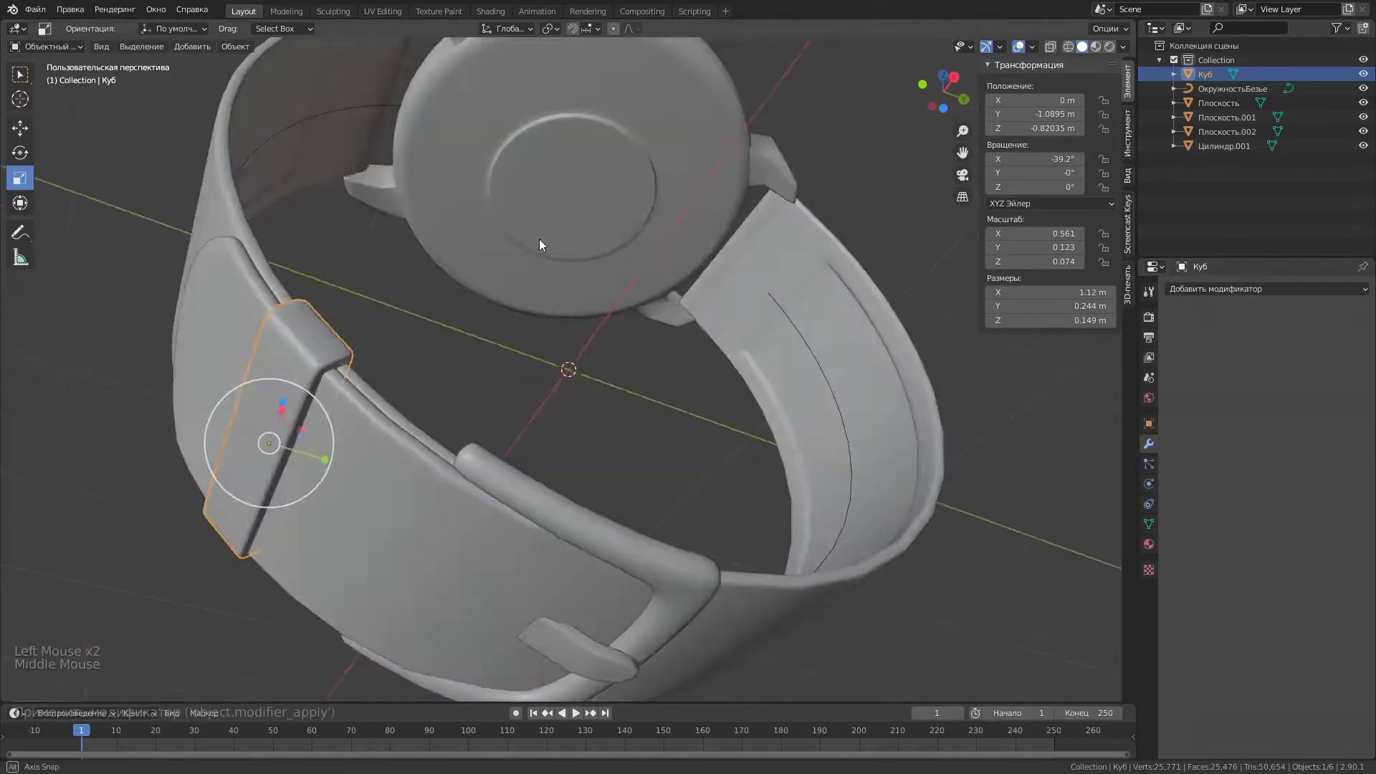
# Join the strap, buckle parts and keeper loop into one object.
pyautogui.moveTo(539, 239); pyautogui.dragTo(729, 450, button='middle')
pyautogui.moveTo(638, 385); pyautogui.dragTo(721, 471)
pyautogui.moveTo(721, 470); pyautogui.dragTo(681, 410, button='middle')
pyautogui.rightClick(680, 409)
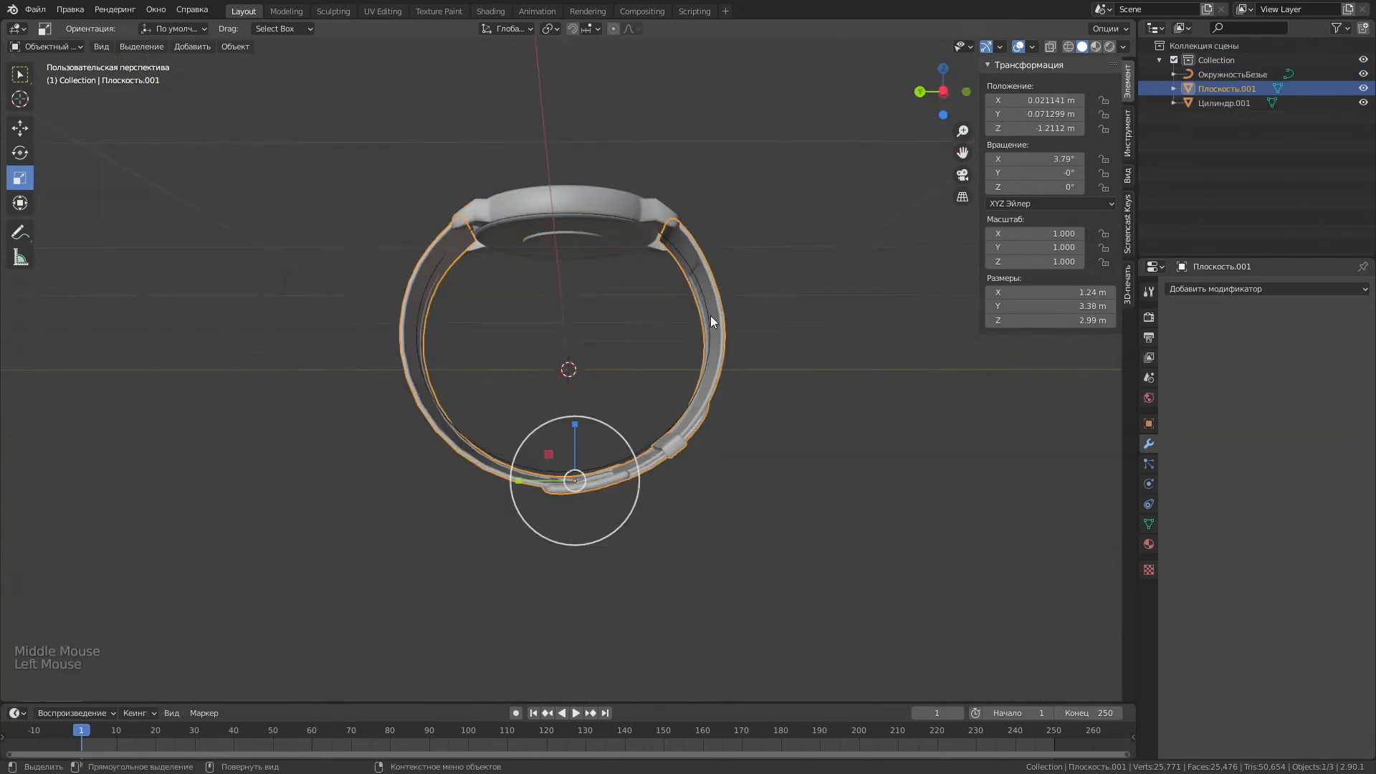
# Move the slim cylinder to the strap just below the buckle.
pyautogui.click(19, 128)
pyautogui.moveTo(570, 302); pyautogui.dragTo(603, 399)
pyautogui.moveTo(603, 399); pyautogui.dragTo(678, 376, button='middle')
pyautogui.scroll(3, 678, 375)
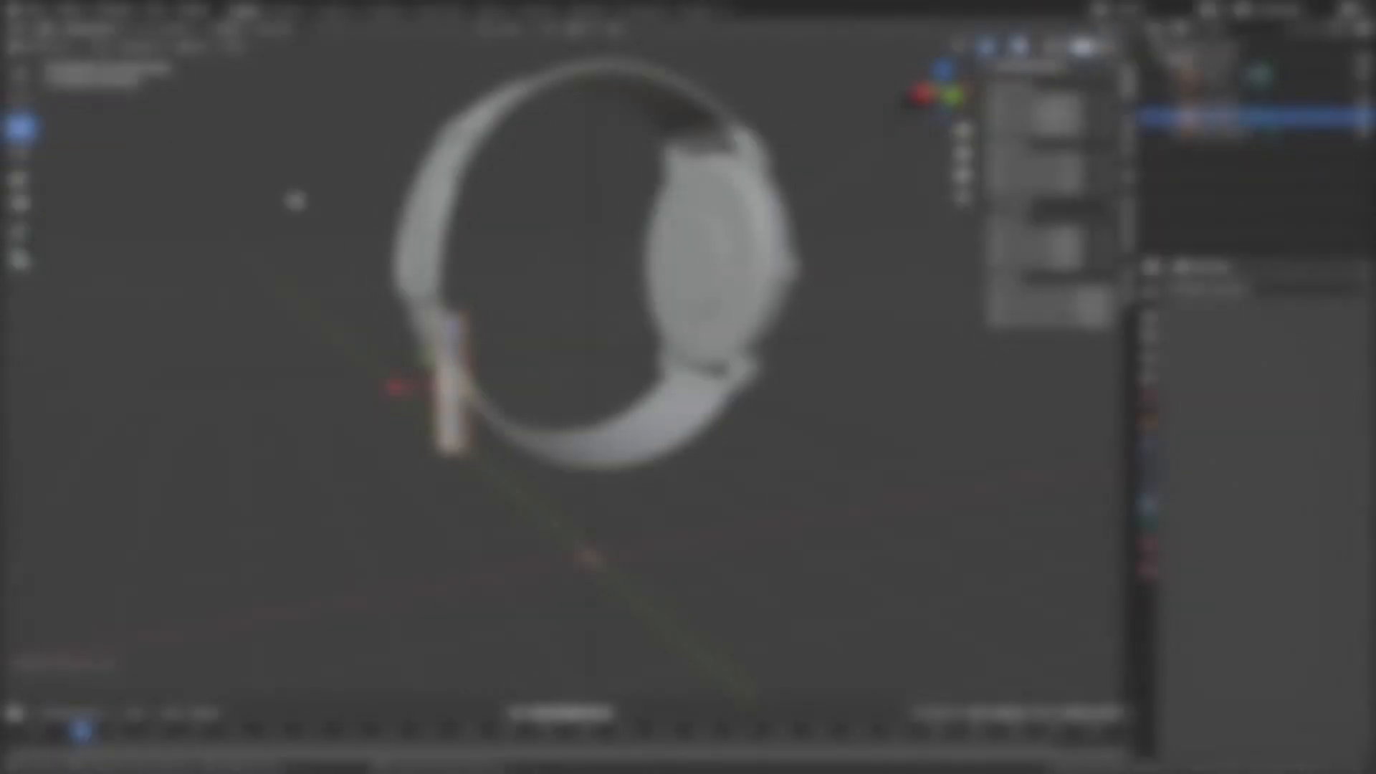
# Set the cylinder's Y location to 0 m and rotate it 90° about Y so it points through the strap.
pyautogui.moveTo(731, 359); pyautogui.dragTo(999, 134, button='middle')
pyautogui.write('0')
pyautogui.press('Return')
pyautogui.moveTo(860, 208); pyautogui.dragTo(925, 79, button='middle')
pyautogui.click(943, 94)
pyautogui.click(595, 315)
pyautogui.press('BackSpace')
pyautogui.click(547, 374)
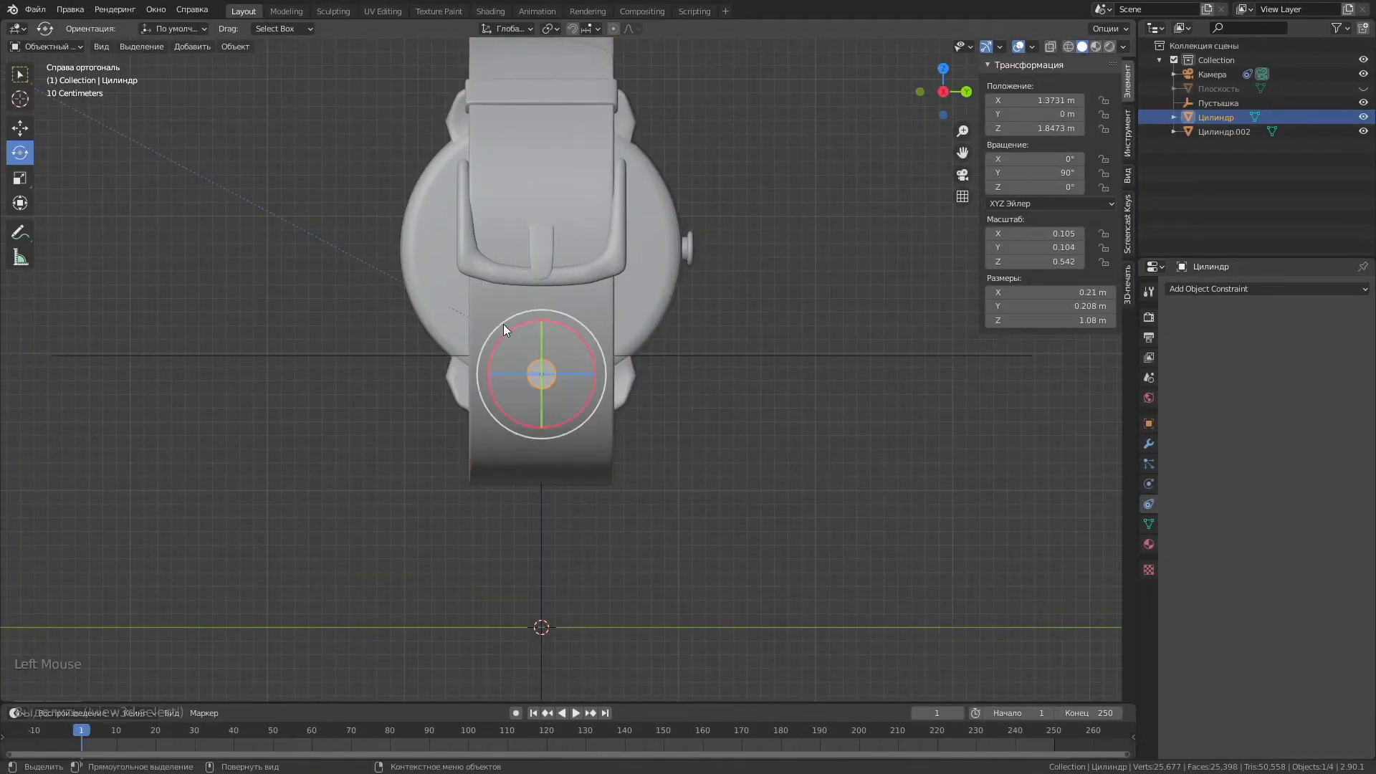
# Position the cylinder below the buckle at about Z 2.22 m and place a duplicate just beneath it.
pyautogui.moveTo(557, 167); pyautogui.dragTo(466, 194, button='middle')
pyautogui.moveTo(466, 193); pyautogui.dragTo(466, 287)
pyautogui.moveTo(466, 286); pyautogui.dragTo(426, 257, button='middle')
pyautogui.hotkey('shift', 'd')
pyautogui.rightClick(427, 256)
pyautogui.moveTo(425, 256); pyautogui.dragTo(427, 305)
pyautogui.moveTo(427, 305); pyautogui.dragTo(401, 337, button='middle')
pyautogui.click(406, 327)
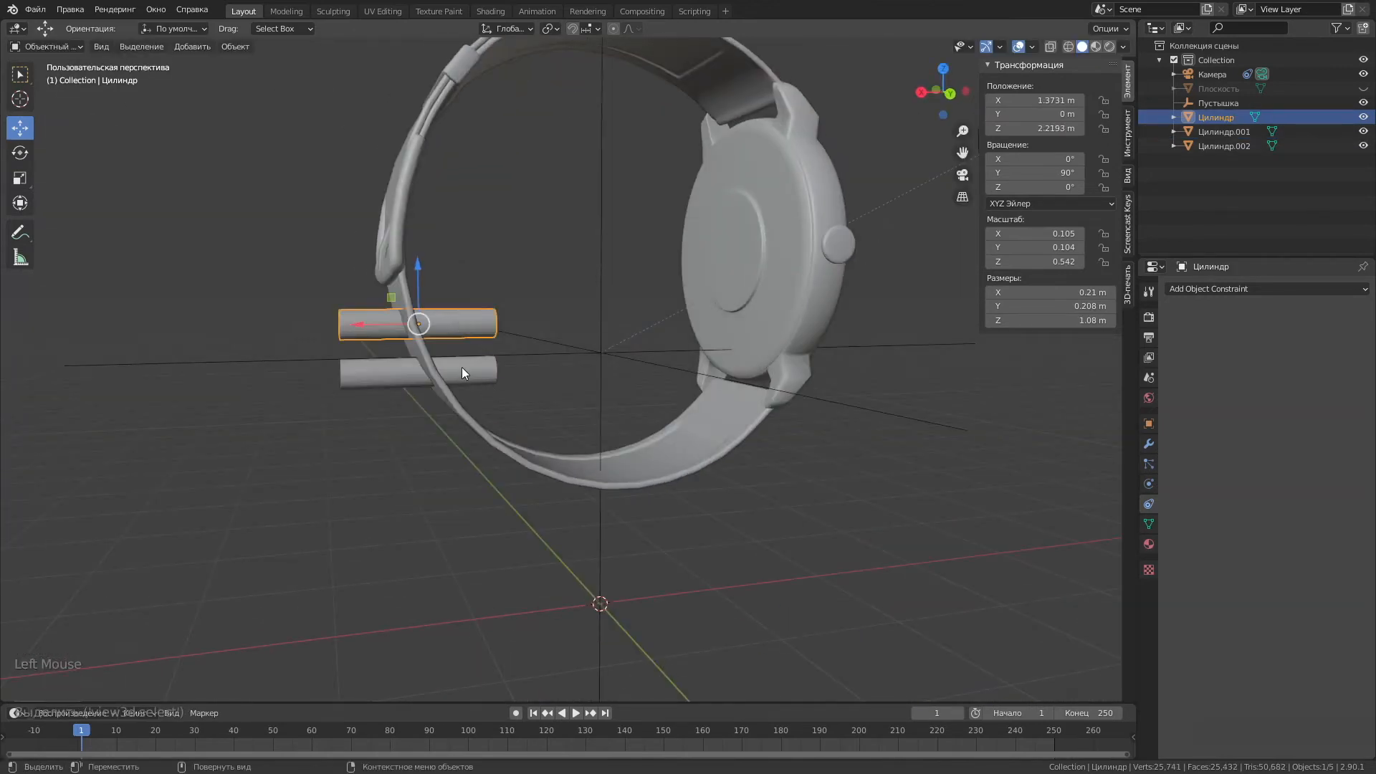
# Tilt the two cylinders square to the strap, with the upper one at about 114° in Y, X 1.40 m and Z 2.22 m.
pyautogui.moveTo(389, 326); pyautogui.dragTo(376, 341)
pyautogui.moveTo(376, 341); pyautogui.dragTo(423, 319, button='middle')
pyautogui.click(423, 319)
pyautogui.moveTo(407, 282); pyautogui.dragTo(387, 292)
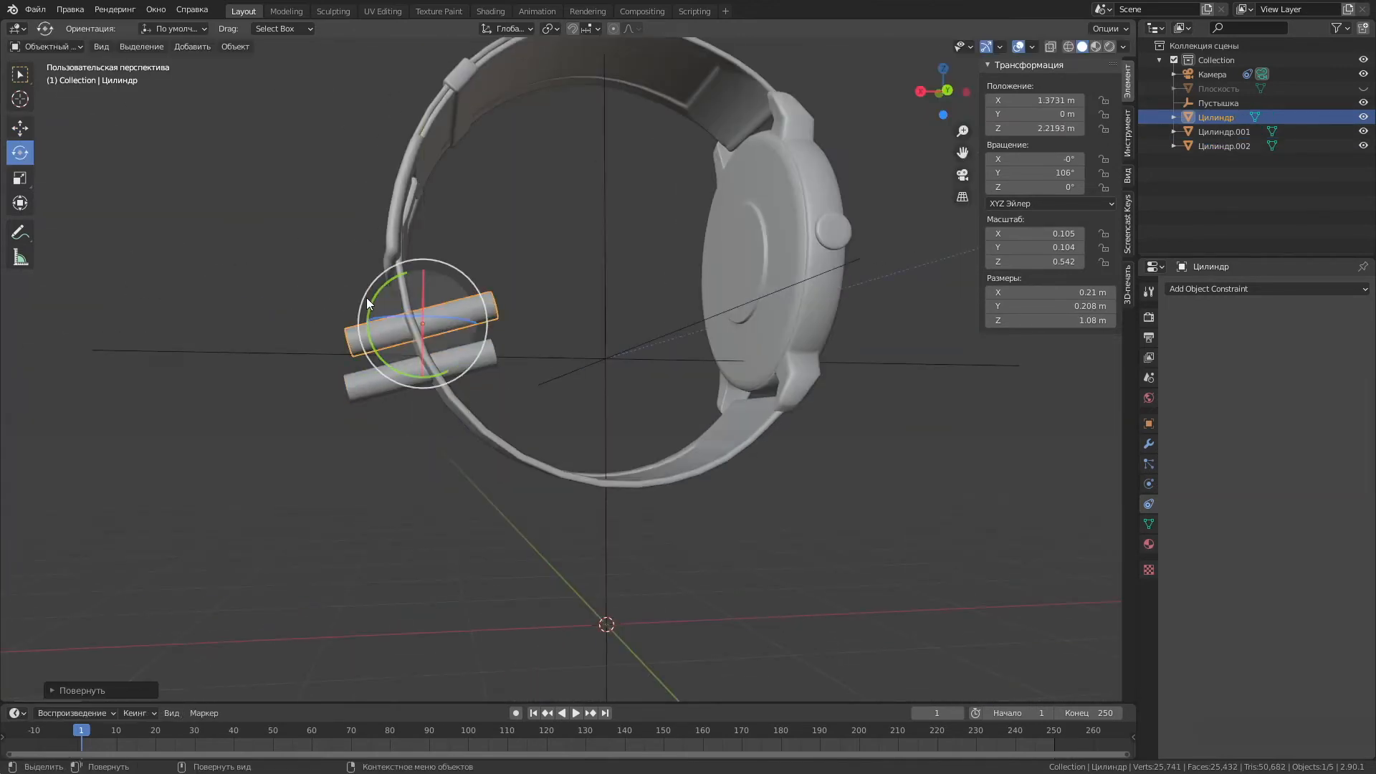
pyautogui.click(487, 286)
pyautogui.scroll(4, 412, 348)
pyautogui.moveTo(405, 348); pyautogui.dragTo(421, 351, button='middle')
pyautogui.moveTo(230, 269); pyautogui.dragTo(222, 272)
pyautogui.scroll(-5, 344, 172)
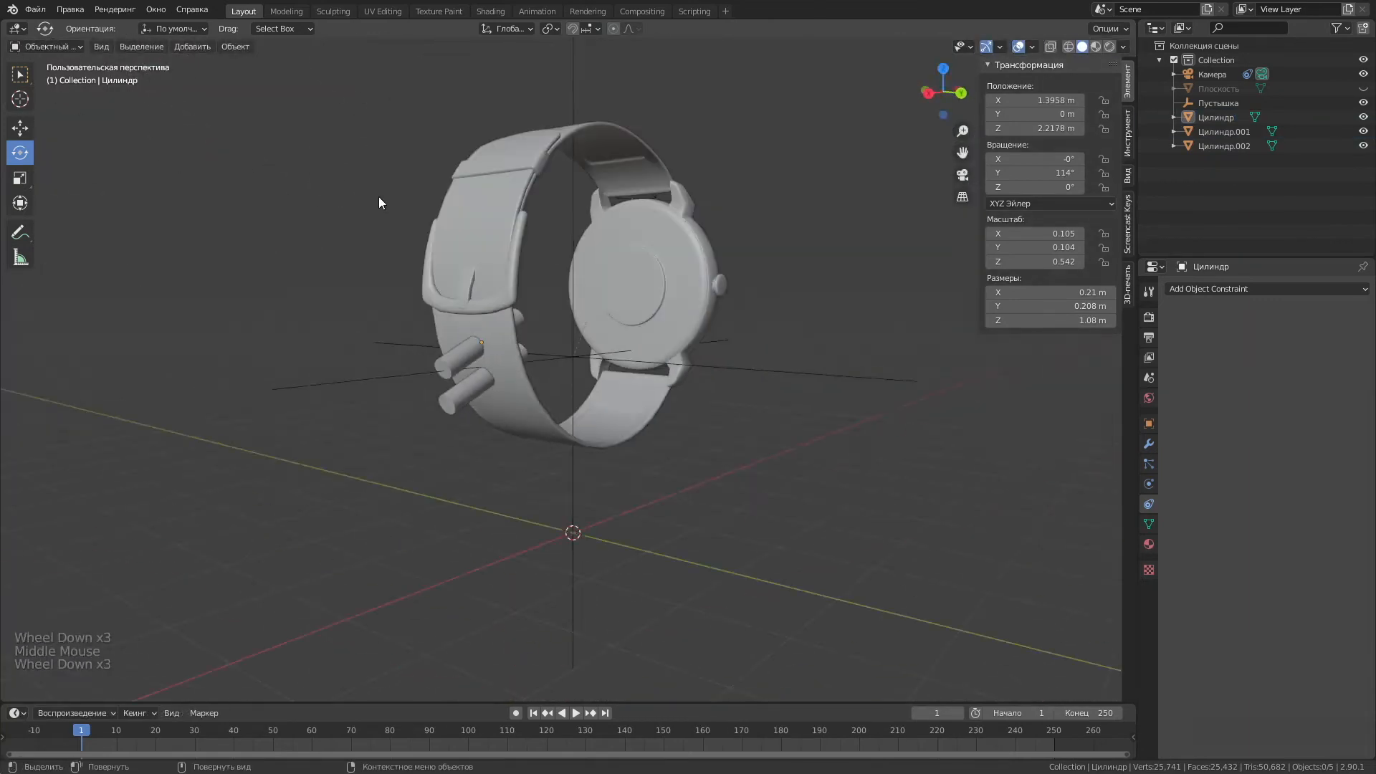
# Join the two hole cylinders into one object.
pyautogui.moveTo(377, 197); pyautogui.dragTo(385, 126, button='middle')
pyautogui.click(397, 311)
pyautogui.keyDown('shift'); pyautogui.click(393, 350); pyautogui.keyUp('shift')
pyautogui.rightClick(393, 351)
pyautogui.click(380, 280)
# Duplicate the cylinder pair and move the copy down along the strap to about X 0.94 m and Z 1.44 m.
pyautogui.rightClick(414, 352)
pyautogui.click(384, 441)
pyautogui.click(383, 442)
pyautogui.click(21, 128)
pyautogui.click(436, 372)
pyautogui.moveTo(403, 322); pyautogui.dragTo(462, 391)
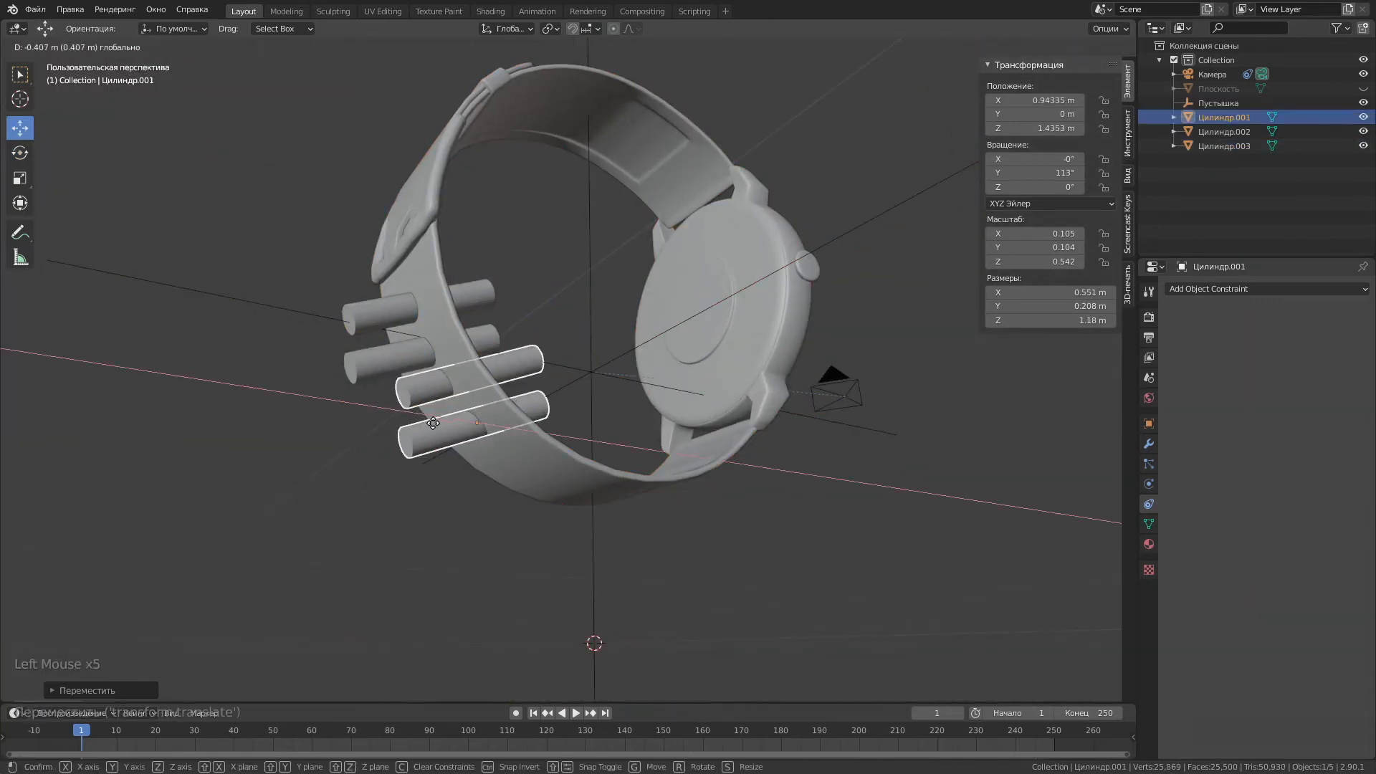
# Adjust the lower cylinder pair in front view so it follows the curve of the strap.
pyautogui.moveTo(463, 390); pyautogui.dragTo(544, 373, button='middle')
pyautogui.click(945, 96)
pyautogui.scroll(3, 410, 442)
pyautogui.moveTo(429, 451); pyautogui.dragTo(414, 448)
# Rotate only the lowest cylinder of the lower pair slightly within the mesh so it crosses the strap squarely.
pyautogui.click(287, 11)
pyautogui.click(1115, 98)
pyautogui.scroll(6, 746, 435)
pyautogui.hotkey('shift', 'l')
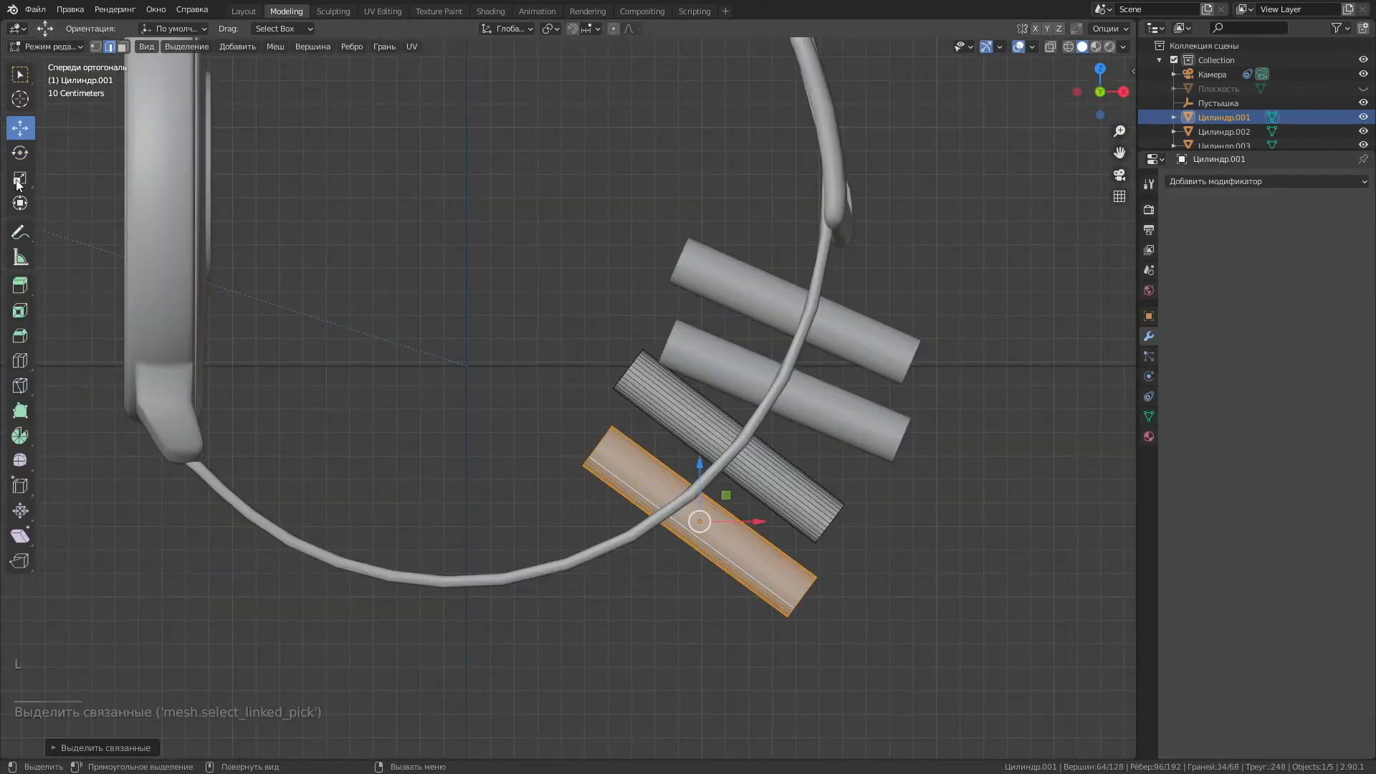
pyautogui.click(20, 153)
pyautogui.moveTo(725, 474); pyautogui.dragTo(731, 477)
pyautogui.click(243, 10)
# Duplicate the upper cylinder pair and rotate the copy to match the strap above the buckle.
pyautogui.scroll(-2, 544, 344)
pyautogui.moveTo(544, 344); pyautogui.dragTo(616, 352, button='middle')
pyautogui.scroll(-1, 616, 351)
pyautogui.click(487, 329)
pyautogui.hotkey('shift', 'd')
pyautogui.rightClick(469, 315)
pyautogui.click(965, 91)
pyautogui.click(20, 152)
pyautogui.scroll(2, 415, 80)
pyautogui.moveTo(417, 104); pyautogui.dragTo(451, 129)
pyautogui.moveTo(455, 147); pyautogui.dragTo(545, 149, button='middle')
# Separate one cylinder of the new top pair into its own object.
pyautogui.click(364, 304)
pyautogui.click(466, 165)
pyautogui.moveTo(466, 165); pyautogui.dragTo(409, 201, button='middle')
pyautogui.click(285, 11)
pyautogui.press('l')
pyautogui.rightClick(693, 215)
pyautogui.click(784, 435)
pyautogui.click(243, 11)
# Duplicate a single top cylinder, move the copy down the strap and rotate it square to the surface.
pyautogui.click(447, 167)
pyautogui.click(953, 98)
pyautogui.click(20, 127)
pyautogui.rightClick(395, 142)
pyautogui.click(373, 142)
pyautogui.moveTo(399, 104); pyautogui.dragTo(398, 204)
pyautogui.click(20, 153)
pyautogui.moveTo(355, 266); pyautogui.dragTo(333, 266)
# Duplicate another cylinder, move the copy up into the gap beside the buckle and rotate it level across the strap.
pyautogui.moveTo(337, 208); pyautogui.dragTo(466, 280, button='middle')
pyautogui.rightClick(430, 337)
pyautogui.click(430, 337)
pyautogui.moveTo(406, 262); pyautogui.dragTo(405, 202)
pyautogui.moveTo(419, 207); pyautogui.dragTo(344, 187, button='middle')
pyautogui.click(20, 153)
pyautogui.moveTo(395, 145); pyautogui.dragTo(399, 148)
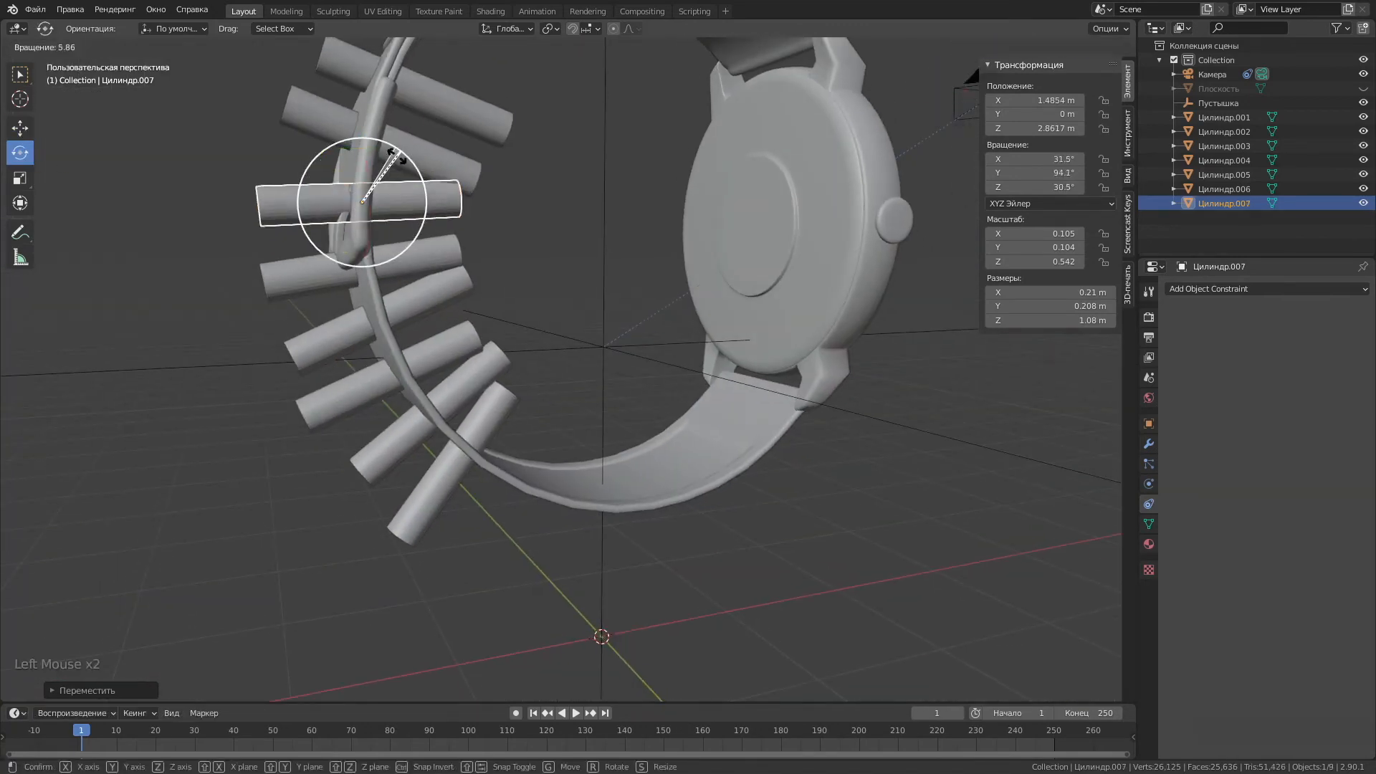
# Nudge the upper cylinders vertically to even out their spacing along the strap.
pyautogui.moveTo(401, 149); pyautogui.dragTo(470, 192, button='middle')
pyautogui.click(20, 127)
pyautogui.click(366, 187)
pyautogui.click(355, 207)
pyautogui.moveTo(382, 157); pyautogui.dragTo(384, 172)
pyautogui.moveTo(566, 215); pyautogui.dragTo(537, 183, button='middle')
pyautogui.click(691, 269)
pyautogui.moveTo(368, 89); pyautogui.dragTo(368, 97)
pyautogui.moveTo(415, 100); pyautogui.dragTo(446, 32, button='middle')
# Select all the hole cylinders along the strap and join them into one object.
pyautogui.click(378, 486)
pyautogui.keyDown('shift'); pyautogui.click(344, 358); pyautogui.keyUp('shift')
pyautogui.keyDown('shift'); pyautogui.click(337, 247); pyautogui.keyUp('shift')
pyautogui.keyDown('shift'); pyautogui.click(348, 193); pyautogui.keyUp('shift')
pyautogui.keyDown('shift'); pyautogui.click(375, 140); pyautogui.keyUp('shift')
pyautogui.keyDown('shift'); pyautogui.click(385, 119); pyautogui.keyUp('shift')
pyautogui.hotkey('ctrl', 'j')
# Select the strap's linked geometry in the watch mesh and separate it into its own object.
pyautogui.click(559, 107)
pyautogui.moveTo(582, 540); pyautogui.dragTo(514, 458, button='middle')
pyautogui.click(285, 11)
pyautogui.click(485, 502)
pyautogui.hotkey('ctrl', 'l')
pyautogui.rightClick(484, 503)
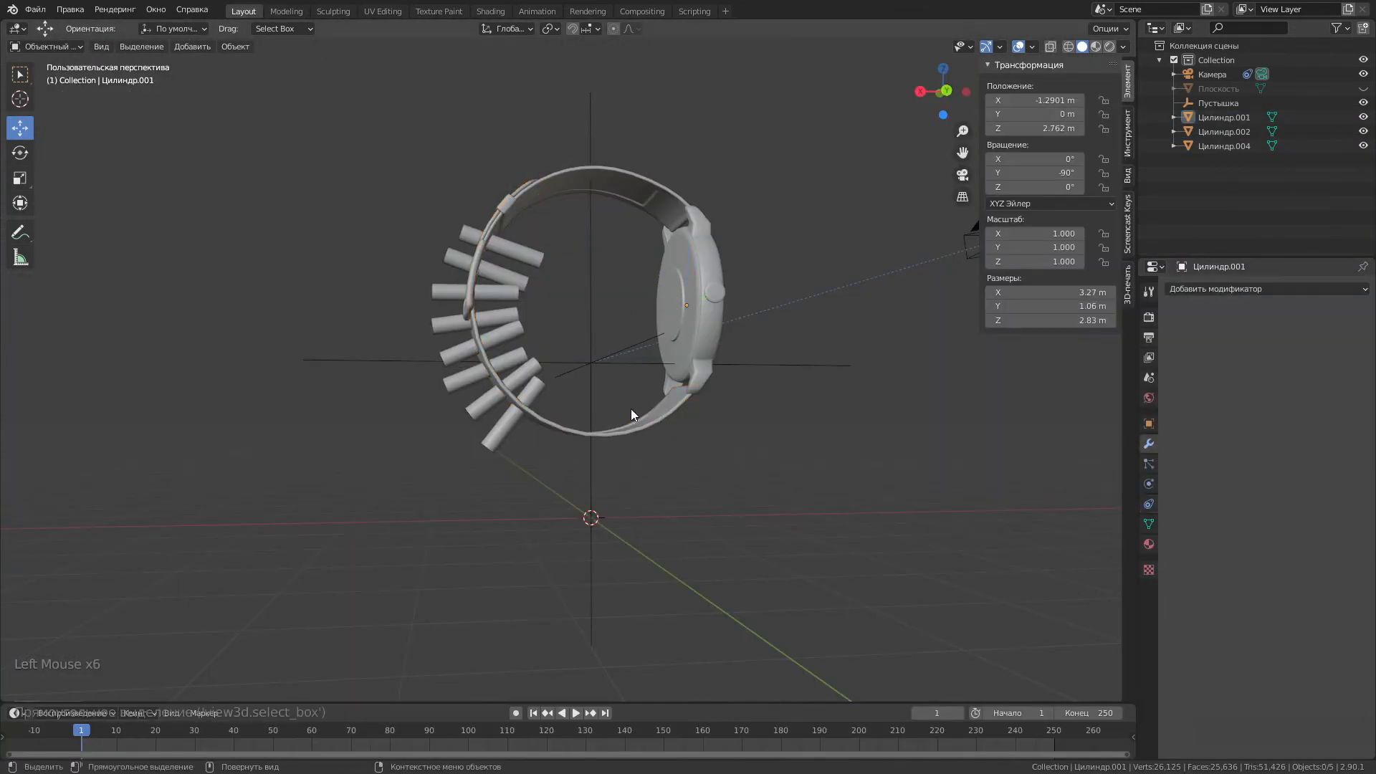
# Add a Boolean modifier to the strap with the joined cylinders as the cutting object.
pyautogui.click(631, 423)
pyautogui.click(1231, 289)
pyautogui.click(964, 352)
pyautogui.click(1343, 352)
pyautogui.click(510, 334)
# Hide the cutting cylinders to check the holes and apply the strap's Boolean modifier.
pyautogui.scroll(6, 510, 334)
pyautogui.moveTo(510, 334); pyautogui.dragTo(1373, 264, button='middle')
pyautogui.click(1363, 117)
pyautogui.click(1364, 117)
pyautogui.click(1363, 131)
pyautogui.click(1363, 131)
pyautogui.click(1363, 145)
pyautogui.moveTo(802, 179); pyautogui.dragTo(767, 188, button='middle')
pyautogui.click(1329, 313)
pyautogui.click(1313, 329)
# Bring back the backdrop plane and join the strap and watch body into one object.
pyautogui.click(502, 157)
pyautogui.click(285, 10)
pyautogui.scroll(2, 467, 319)
pyautogui.moveTo(458, 286); pyautogui.dragTo(434, 455, button='middle')
pyautogui.scroll(-4, 459, 358)
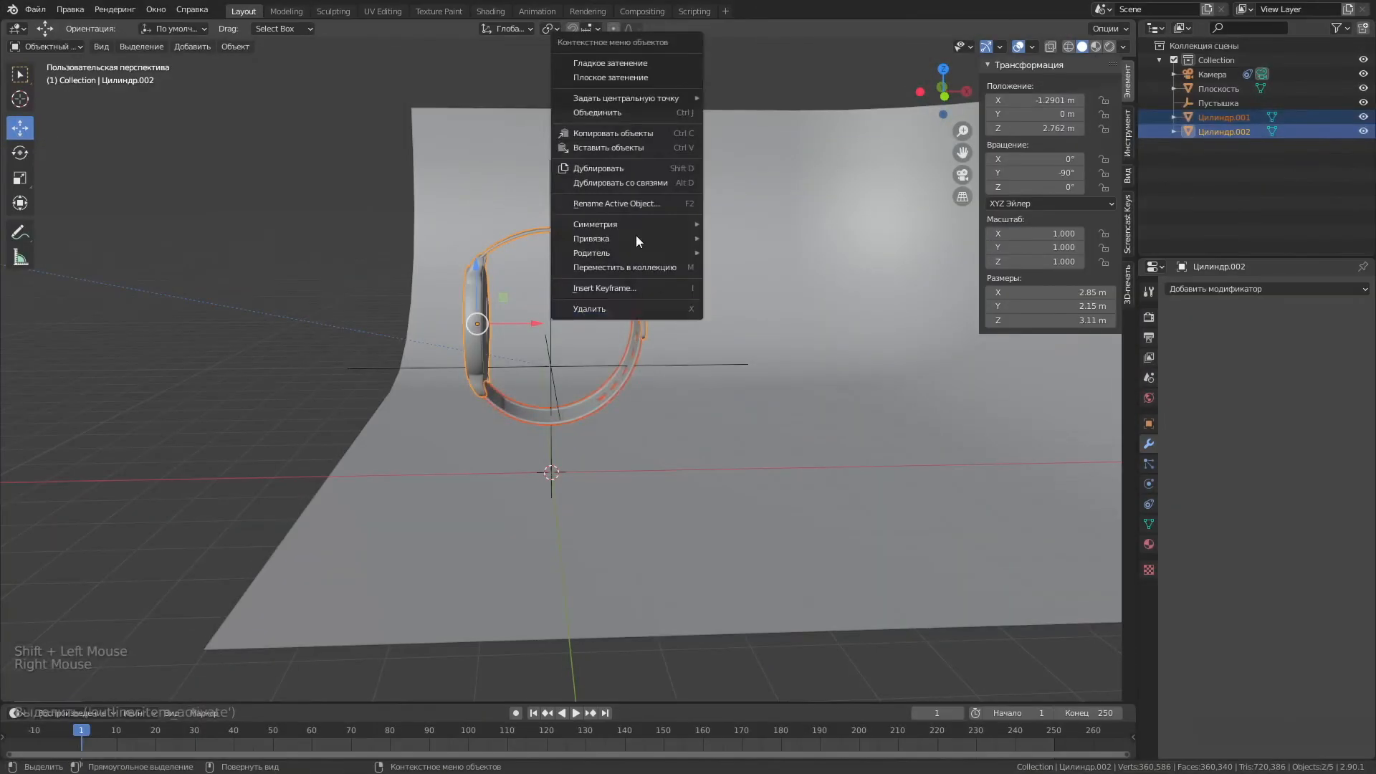
pyautogui.click(635, 235)
# Tilt the watch to about -74.4° around Y and mirror it with a Y scale of -1.
pyautogui.moveTo(485, 301); pyautogui.dragTo(495, 285)
pyautogui.moveTo(527, 316); pyautogui.dragTo(563, 329)
pyautogui.hotkey('ctrl', 'z')
pyautogui.moveTo(553, 319); pyautogui.dragTo(523, 358)
pyautogui.hotkey('ctrl', 'z')
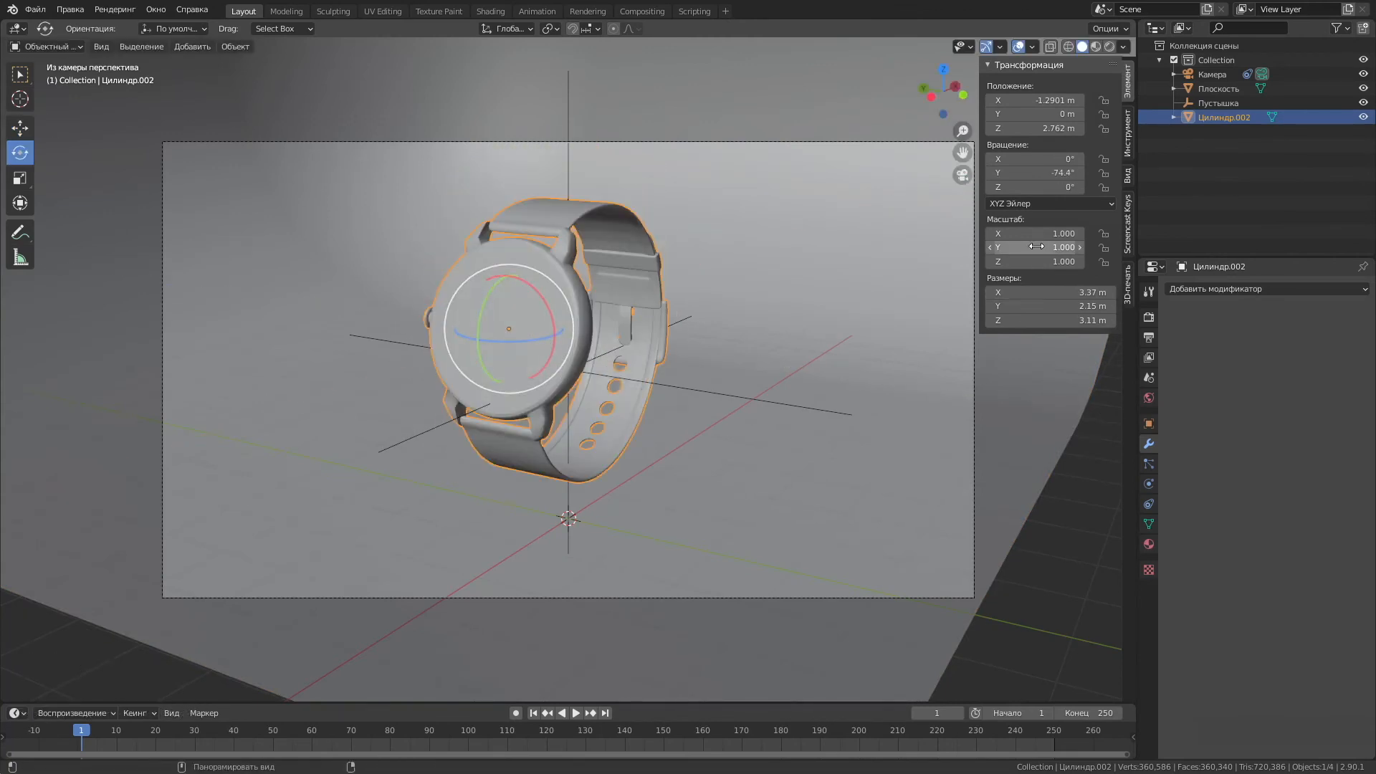
pyautogui.write('-1')
pyautogui.press('Return')
# Rotate the watch to about -71.1° around Y so it faces the camera.
pyautogui.click(750, 424)
pyautogui.click(17, 132)
pyautogui.click(510, 329)
pyautogui.click(20, 153)
pyautogui.moveTo(496, 281); pyautogui.dragTo(538, 322)
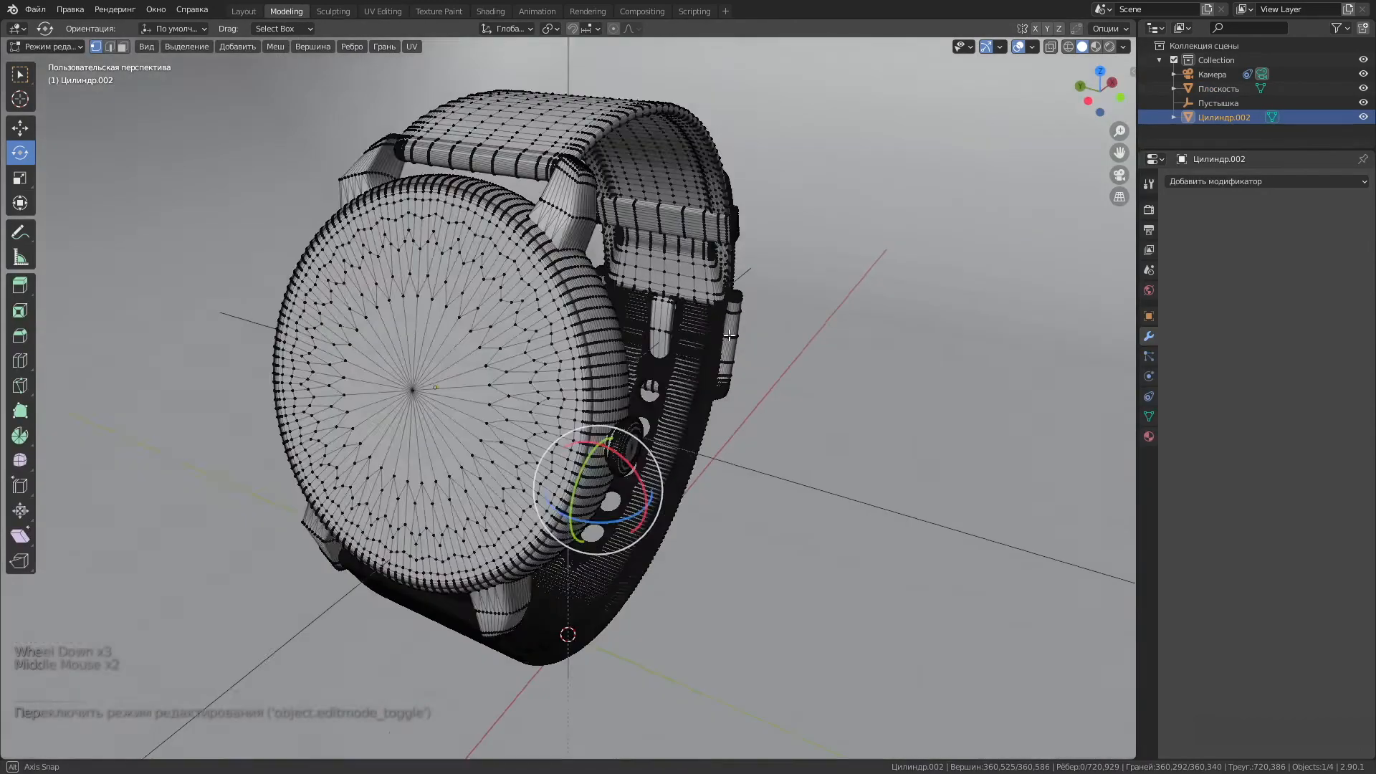
# Select the linked geometry of the dial and the lugged case and separate it from the watch mesh.
pyautogui.scroll(-2, 599, 476)
pyautogui.moveTo(599, 476); pyautogui.dragTo(342, 315, button='middle')
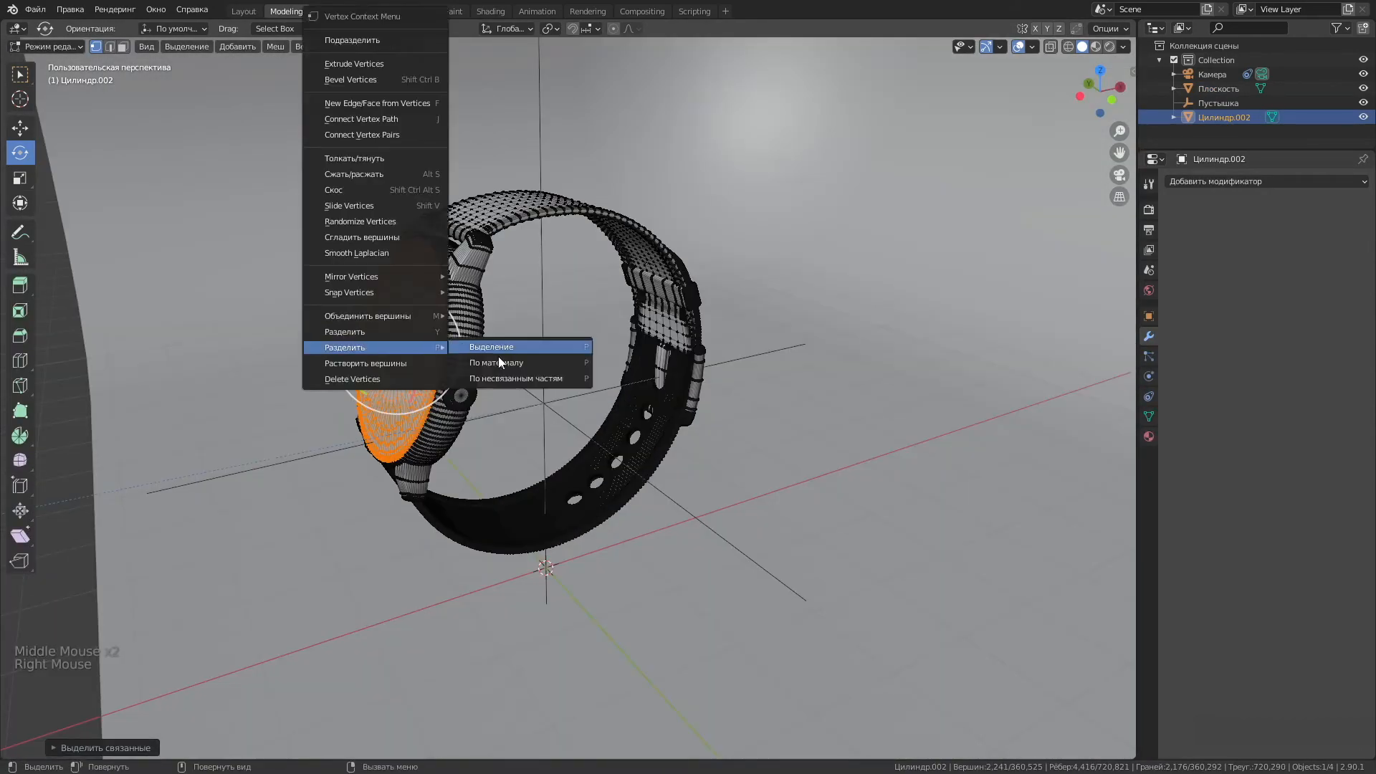
pyautogui.click(498, 355)
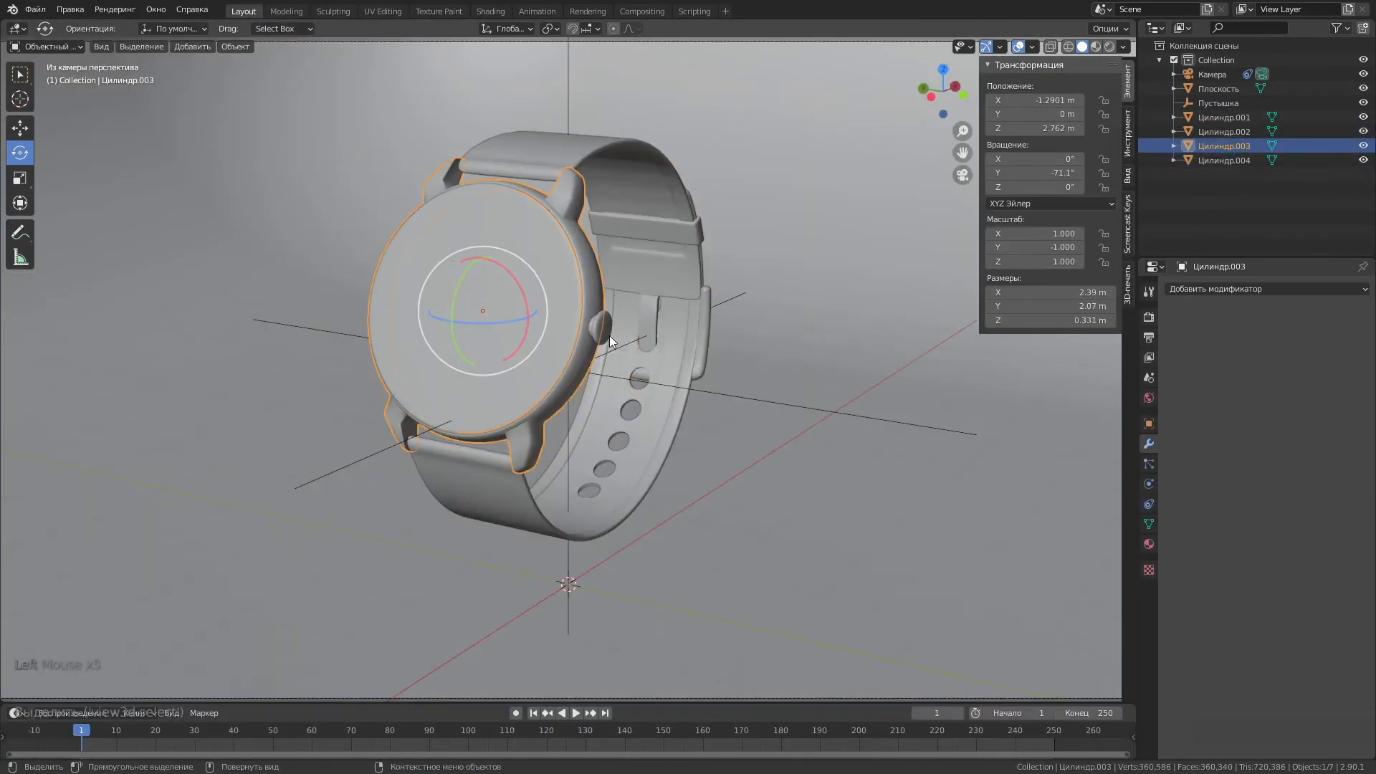
pyautogui.click(647, 209)
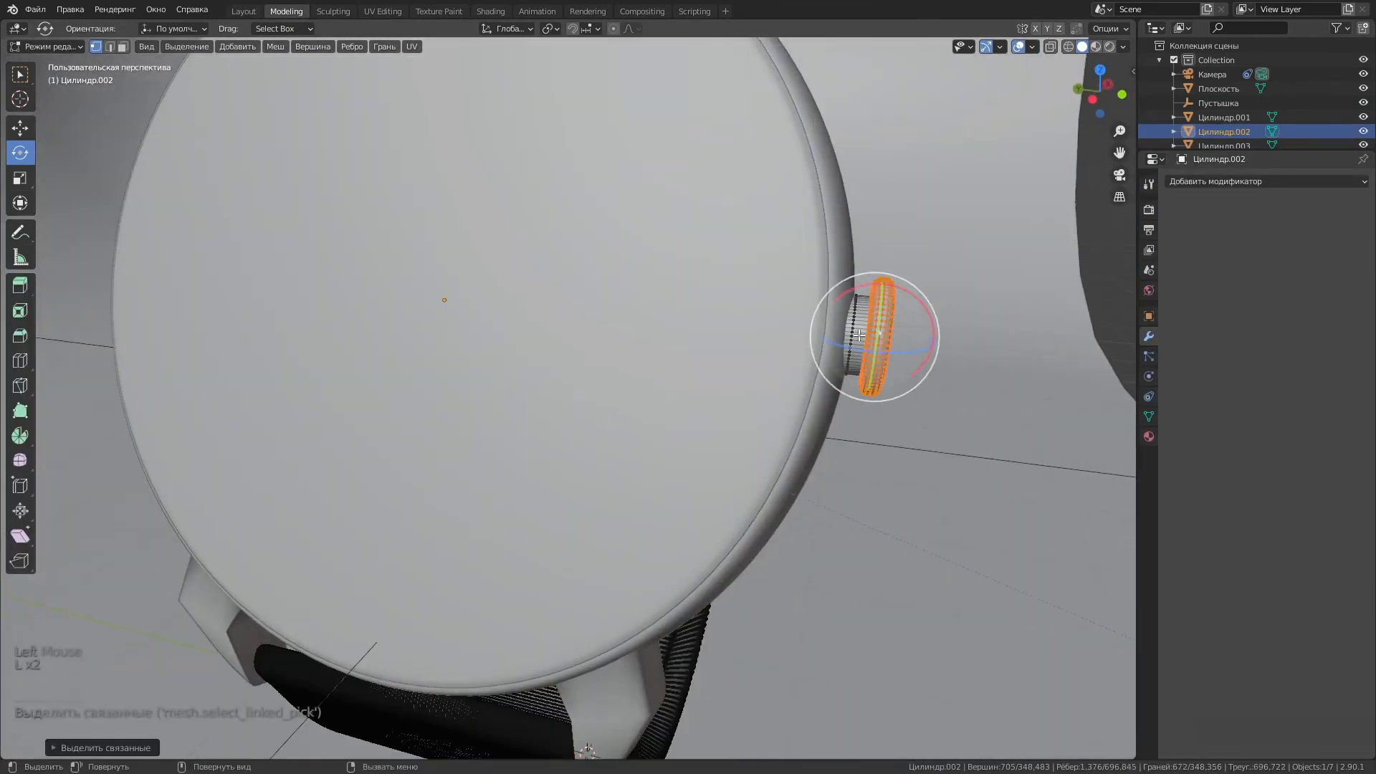
# Separate the crown's cap and its ribbed stem into two individual objects.
pyautogui.rightClick(815, 329)
pyautogui.click(814, 329)
pyautogui.click(241, 12)
pyautogui.click(602, 327)
pyautogui.click(286, 11)
pyautogui.rightClick(896, 352)
pyautogui.click(896, 352)
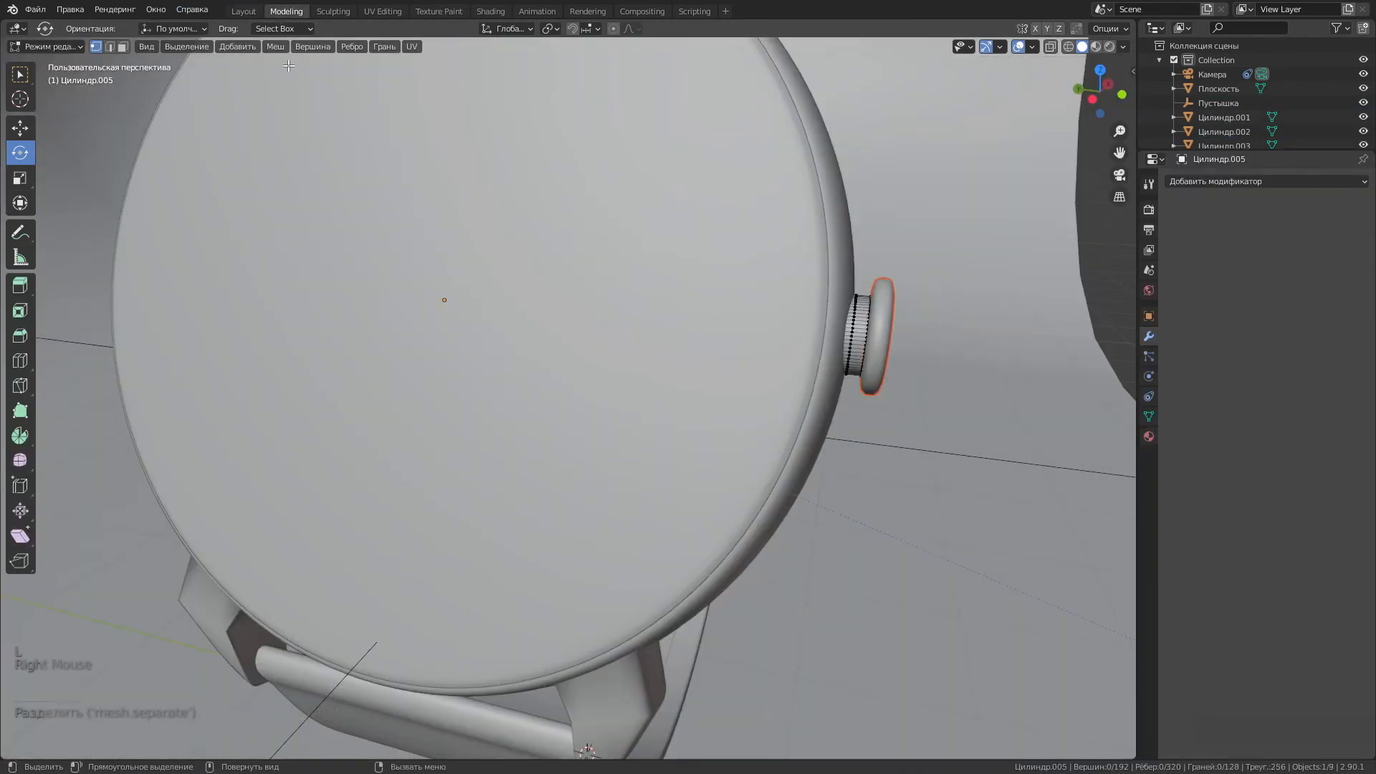
# Join the crown's stem with the watch case, leaving the crown cap as its own object.
pyautogui.click(243, 12)
pyautogui.click(573, 322)
pyautogui.keyDown('shift'); pyautogui.click(607, 327); pyautogui.keyUp('shift')
pyautogui.rightClick(607, 327)
pyautogui.click(573, 326)
# Set the render engine to Cycles with GPU compute as the device.
pyautogui.scroll(3, 608, 234)
pyautogui.click(810, 380)
pyautogui.moveTo(783, 391); pyautogui.dragTo(767, 393, button='middle')
pyautogui.scroll(-4, 767, 392)
pyautogui.click(961, 174)
pyautogui.scroll(-3, 1121, 349)
pyautogui.click(1148, 317)
pyautogui.click(1273, 326)
pyautogui.click(1273, 356)
pyautogui.click(1190, 458)
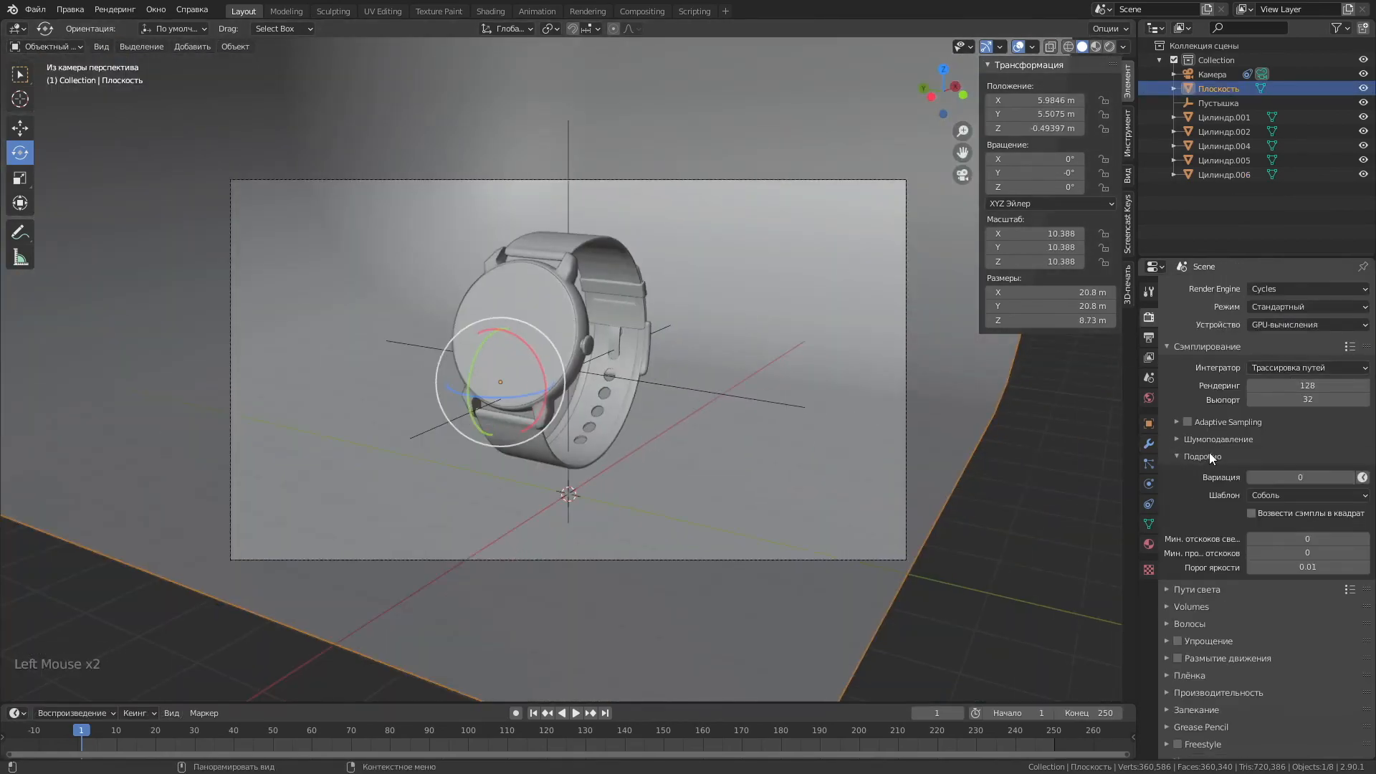
pyautogui.click(1184, 441)
# Switch to rendered shading and give the watch dial a new Glossy BSDF material in near-black.
pyautogui.click(573, 328)
pyautogui.click(1109, 45)
pyautogui.click(1149, 397)
pyautogui.scroll(-1, 566, 332)
pyautogui.scroll(2, 566, 332)
pyautogui.click(1148, 543)
pyautogui.click(1272, 335)
pyautogui.click(1297, 395)
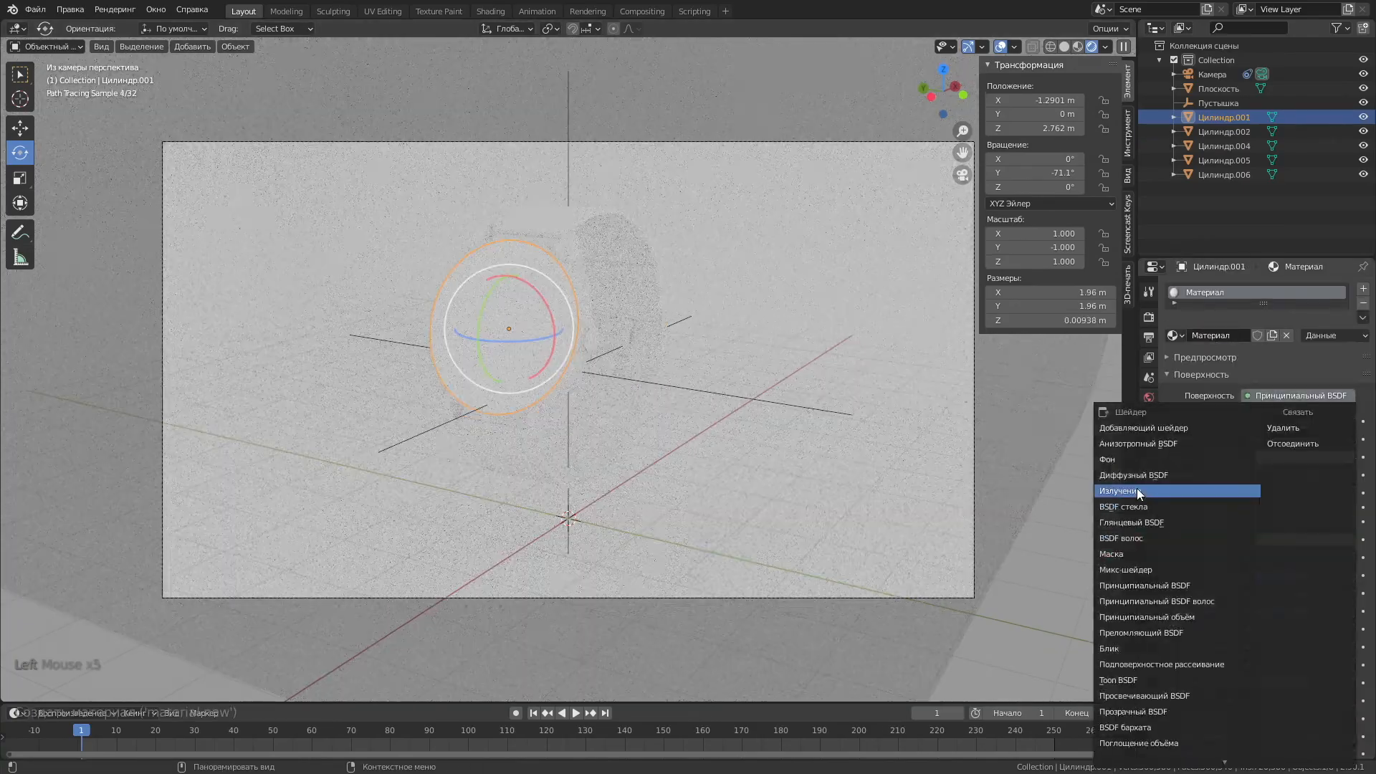
pyautogui.click(1147, 522)
pyautogui.click(1301, 439)
pyautogui.moveTo(1343, 258); pyautogui.dragTo(1343, 320)
# Give the watch case a Glossy BSDF material with roughness 0.259 and a light grey colour of about 0.6 value.
pyautogui.click(595, 323)
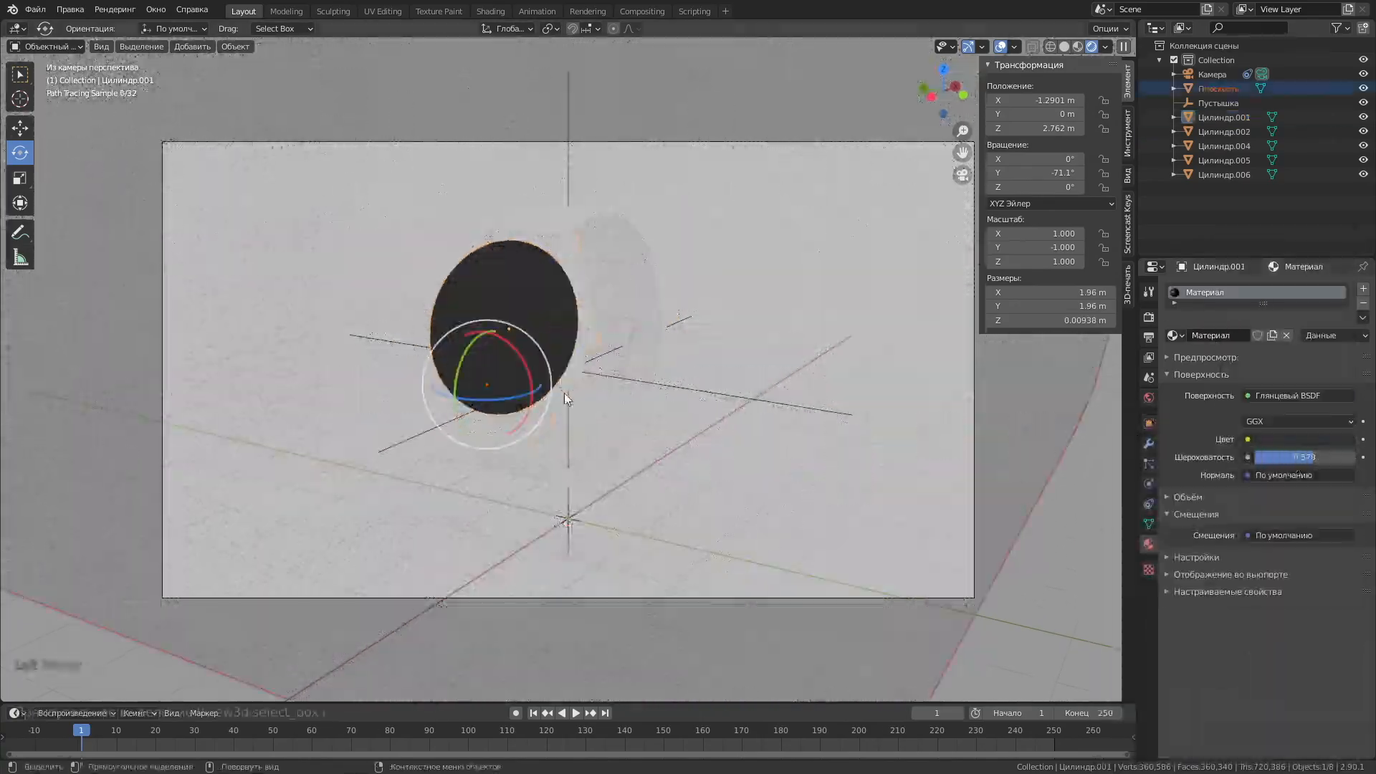
pyautogui.click(582, 322)
pyautogui.click(1287, 395)
pyautogui.click(1147, 522)
pyautogui.moveTo(1299, 457); pyautogui.dragTo(1274, 457)
pyautogui.click(1298, 439)
pyautogui.moveTo(1344, 241); pyautogui.dragTo(1344, 258)
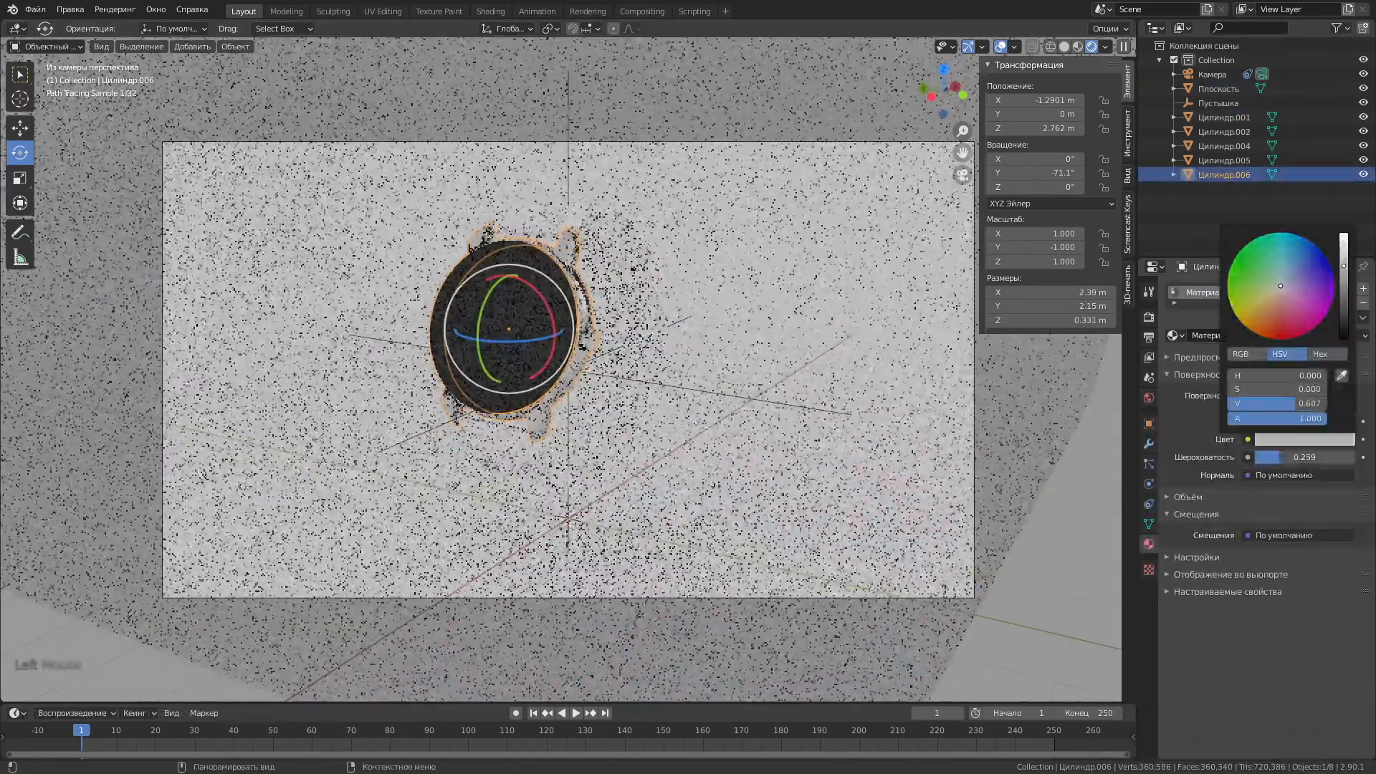
# Add a new material with a dark base colour to the strap.
pyautogui.moveTo(584, 320)
pyautogui.mouseDown(button='middle')
pyautogui.moveTo(516, 310)
pyautogui.moveTo(587, 323)
pyautogui.mouseUp(button='middle')
pyautogui.click(530, 315)
pyautogui.click(962, 174)
pyautogui.click(1254, 334)
pyautogui.click(1301, 456)
pyautogui.moveTo(1342, 266); pyautogui.dragTo(1343, 322)
# Darken the base colour of the Цилиндр.004 object's material to near-black.
pyautogui.moveTo(724, 390); pyautogui.dragTo(583, 336, button='middle')
pyautogui.click(516, 323)
pyautogui.click(1288, 439)
pyautogui.click(1224, 145)
pyautogui.click(1299, 456)
pyautogui.moveTo(1343, 261); pyautogui.dragTo(1342, 337)
pyautogui.click(717, 215)
pyautogui.moveTo(716, 215); pyautogui.dragTo(491, 301, button='middle')
pyautogui.press('KP_0')
# Raise the roughness of the watch dial's glossy material.
pyautogui.click(492, 306)
pyautogui.moveTo(1269, 457); pyautogui.dragTo(1326, 457)
pyautogui.click(638, 430)
pyautogui.scroll(2, 801, 484)
pyautogui.scroll(-1, 793, 485)
pyautogui.click(626, 436)
# Add a new material with a reddish base colour to the crown cap.
pyautogui.click(604, 326)
pyautogui.click(592, 326)
pyautogui.click(1245, 335)
pyautogui.click(1300, 456)
pyautogui.click(1291, 351)
# Add a new material with a darker grey base colour to the backdrop plane.
pyautogui.click(710, 487)
pyautogui.click(634, 501)
pyautogui.click(1245, 335)
pyautogui.click(1300, 457)
pyautogui.moveTo(1342, 272); pyautogui.dragTo(1342, 348)
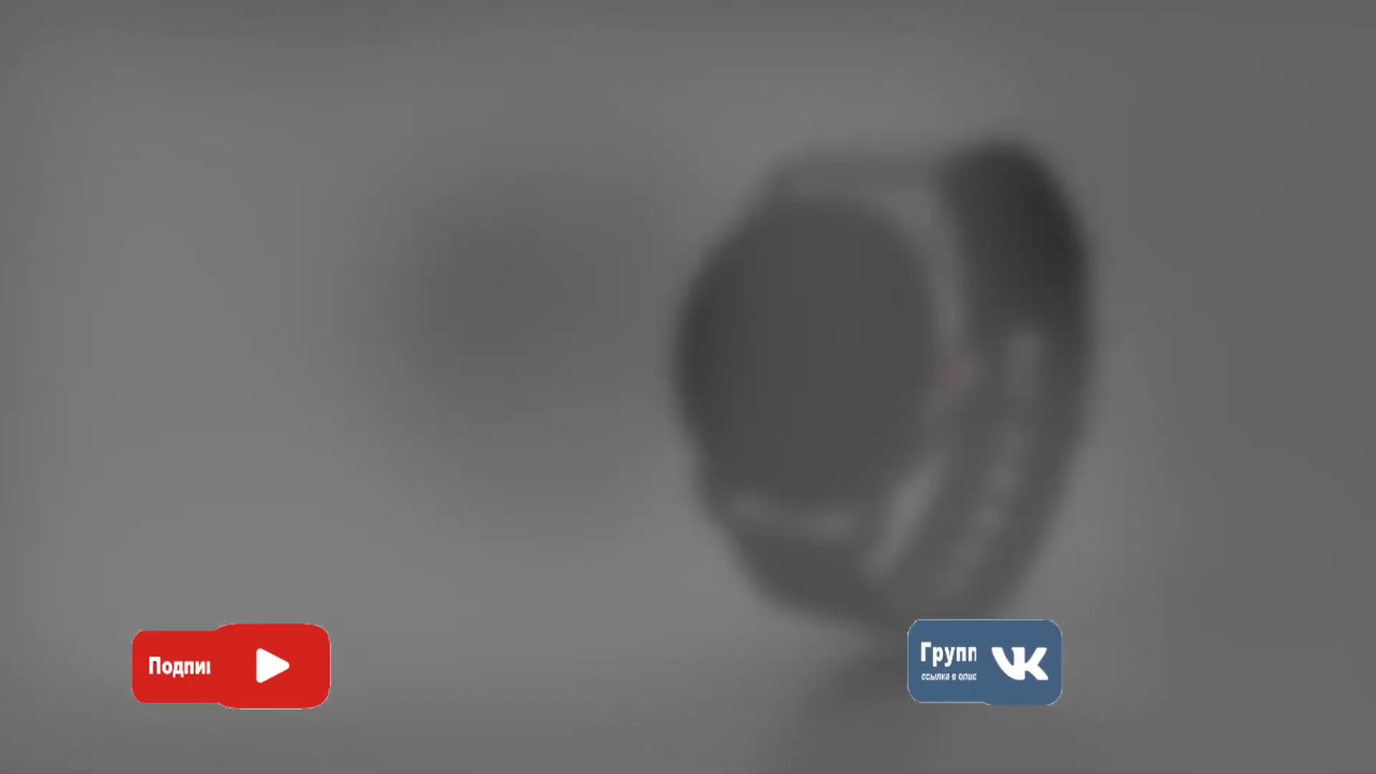